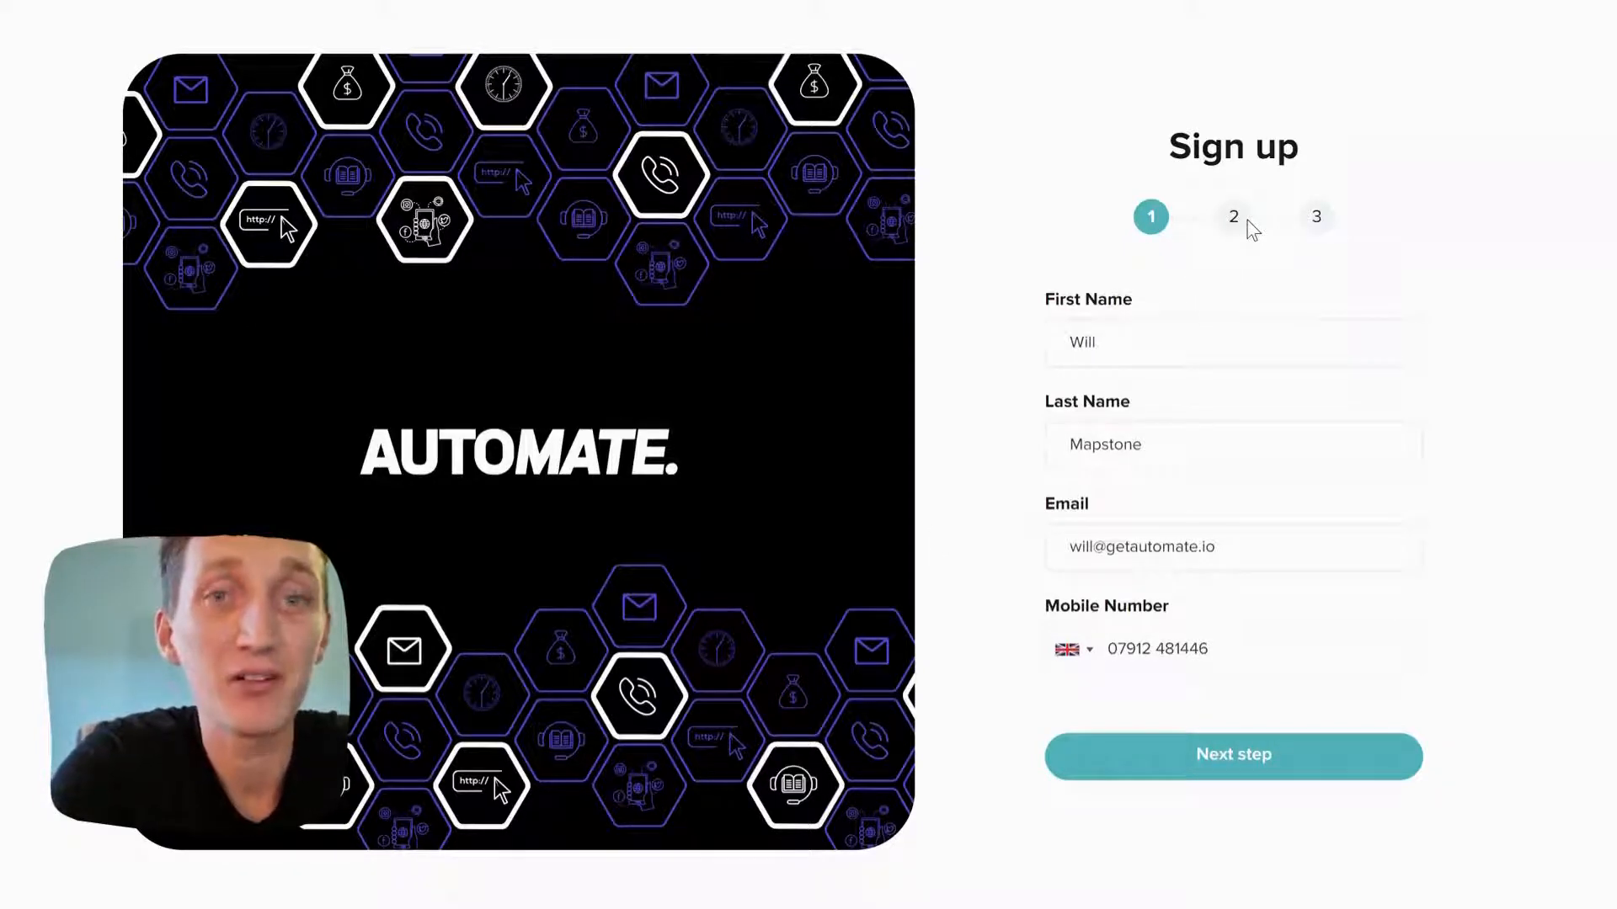
Submit the filled-in personal details, review the company address, and submit the company details to send the activation email.
{"action": "left_click", "coordinate": [1213, 769]}
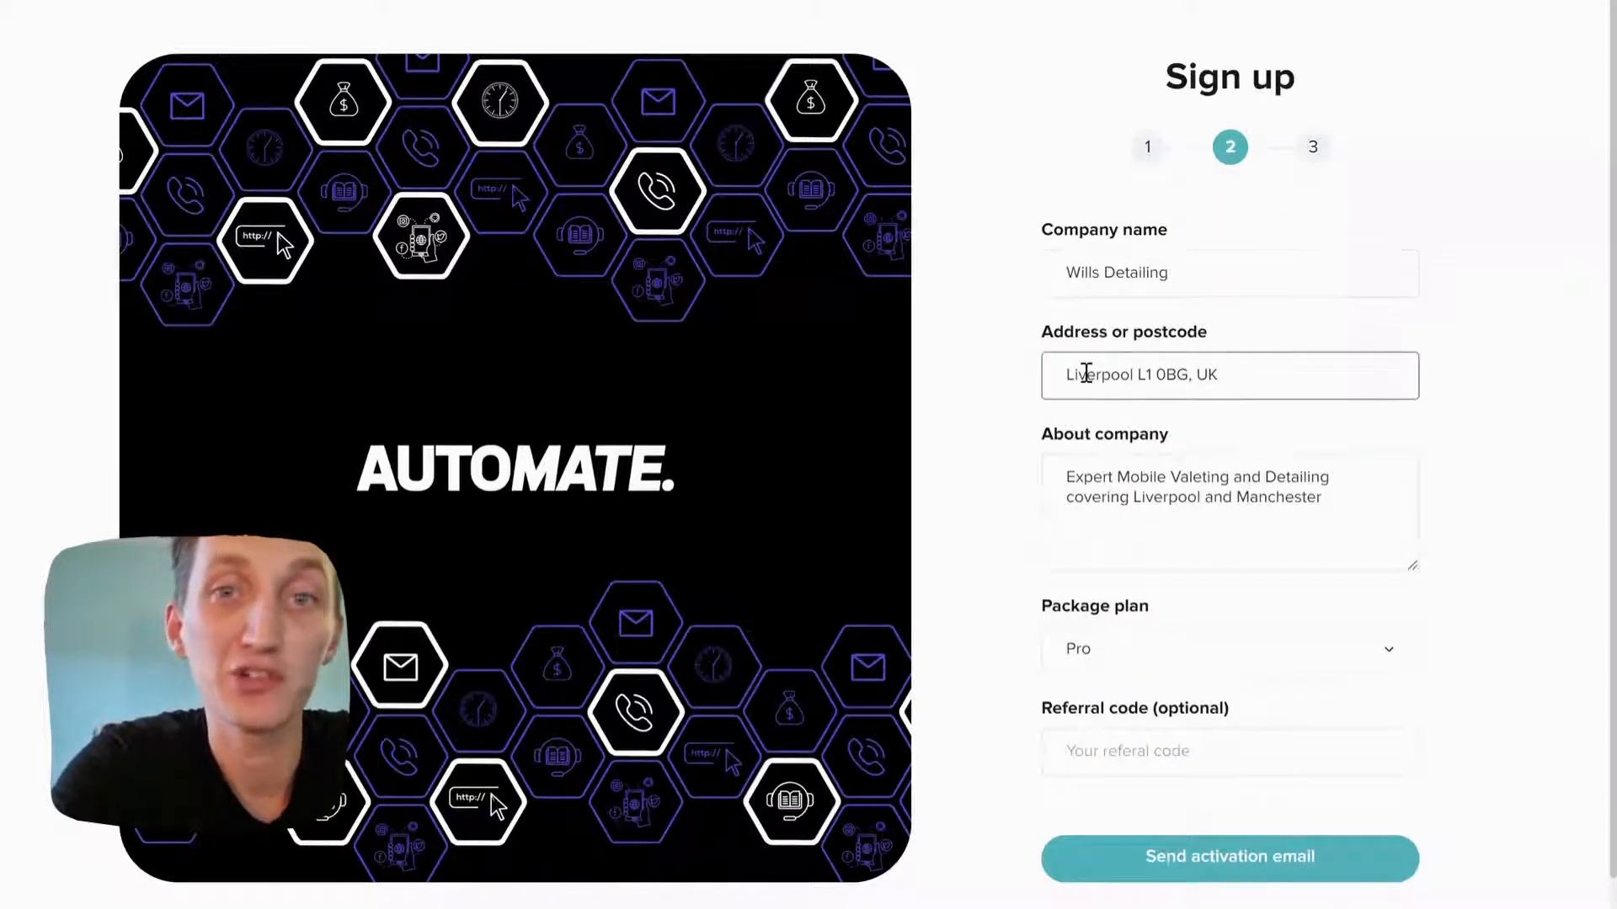
{"action": "left_click_drag", "start_coordinate": [1086, 371], "coordinate": [1213, 371]}
{"action": "left_click", "coordinate": [1459, 357]}
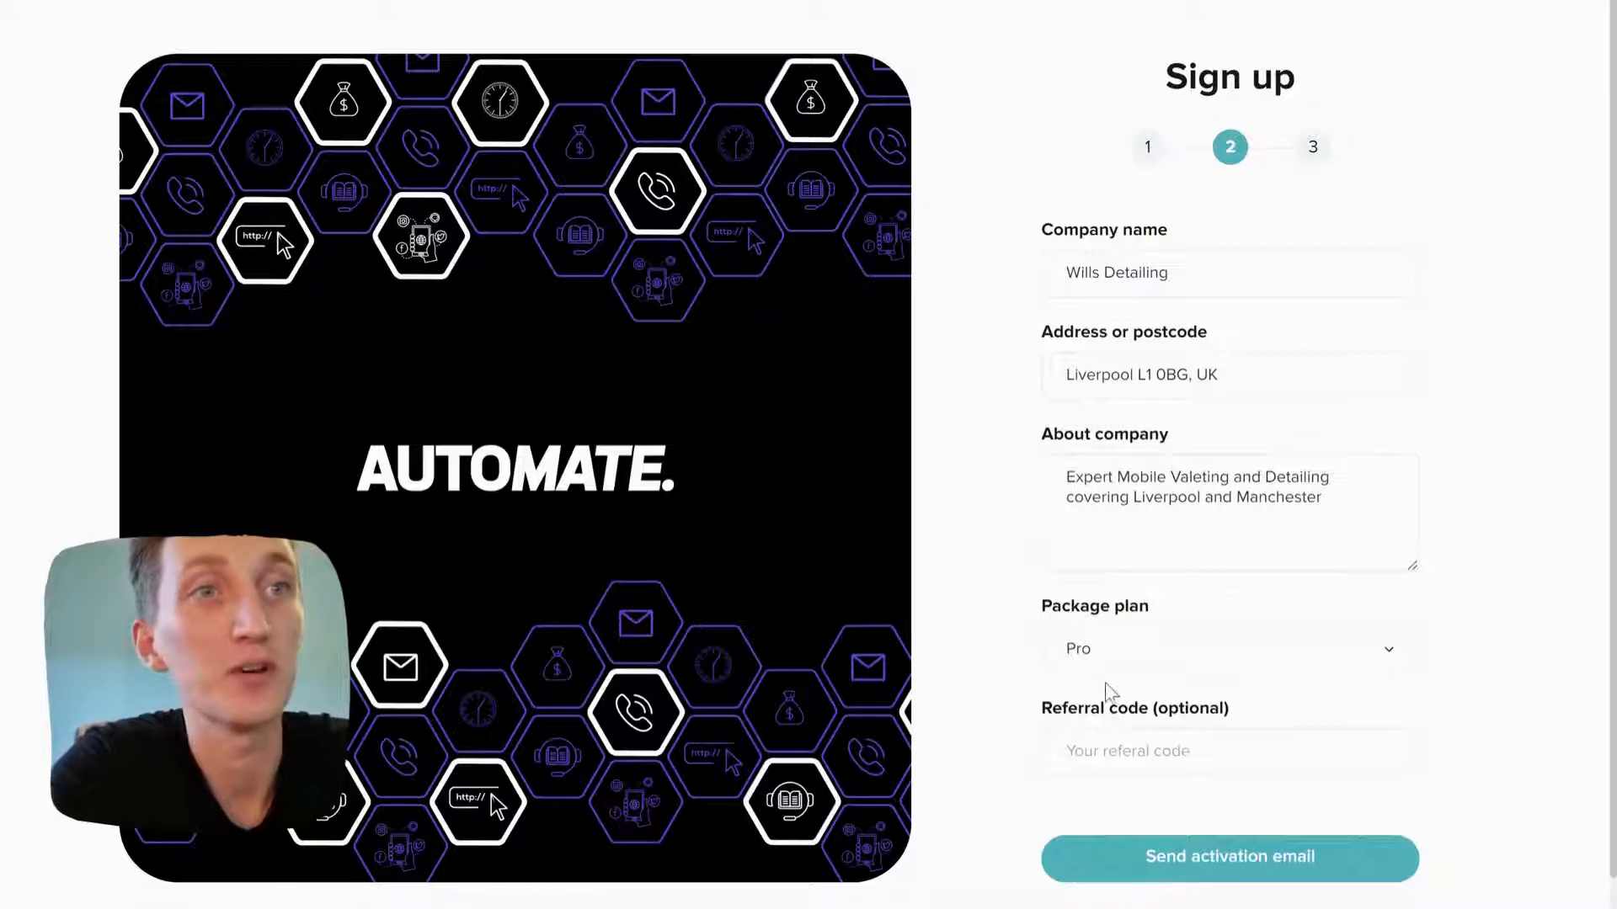
{"action": "left_click", "coordinate": [1220, 876]}
Enter the new account password and repeat it in the confirmation field.
{"action": "left_click", "coordinate": [1114, 381]}
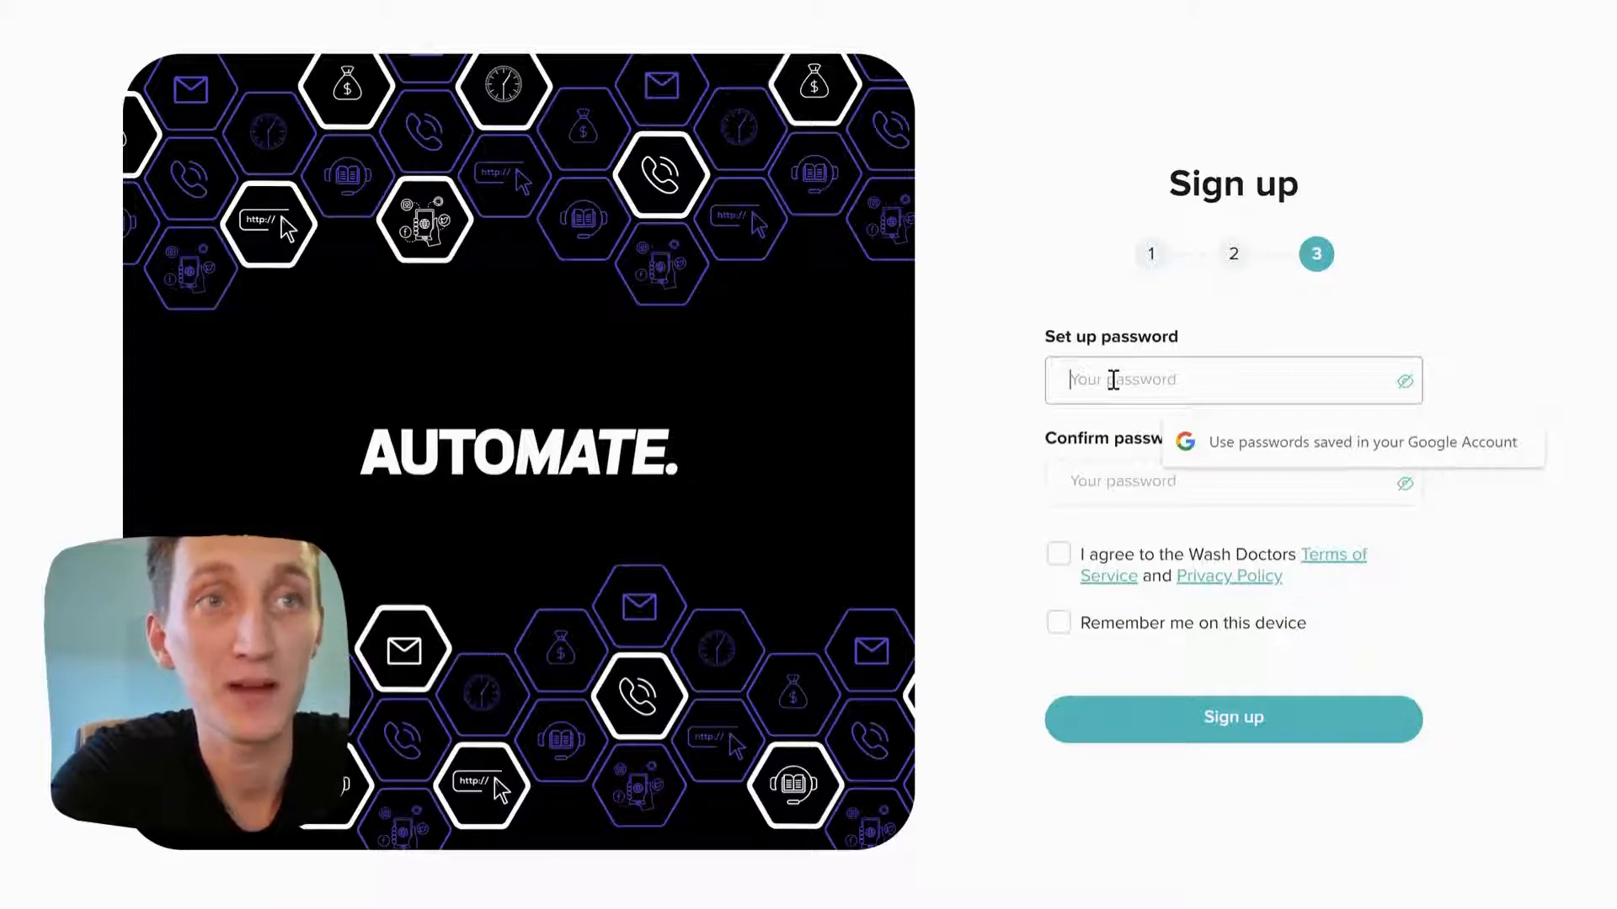
{"action": "type", "text": "••••"}
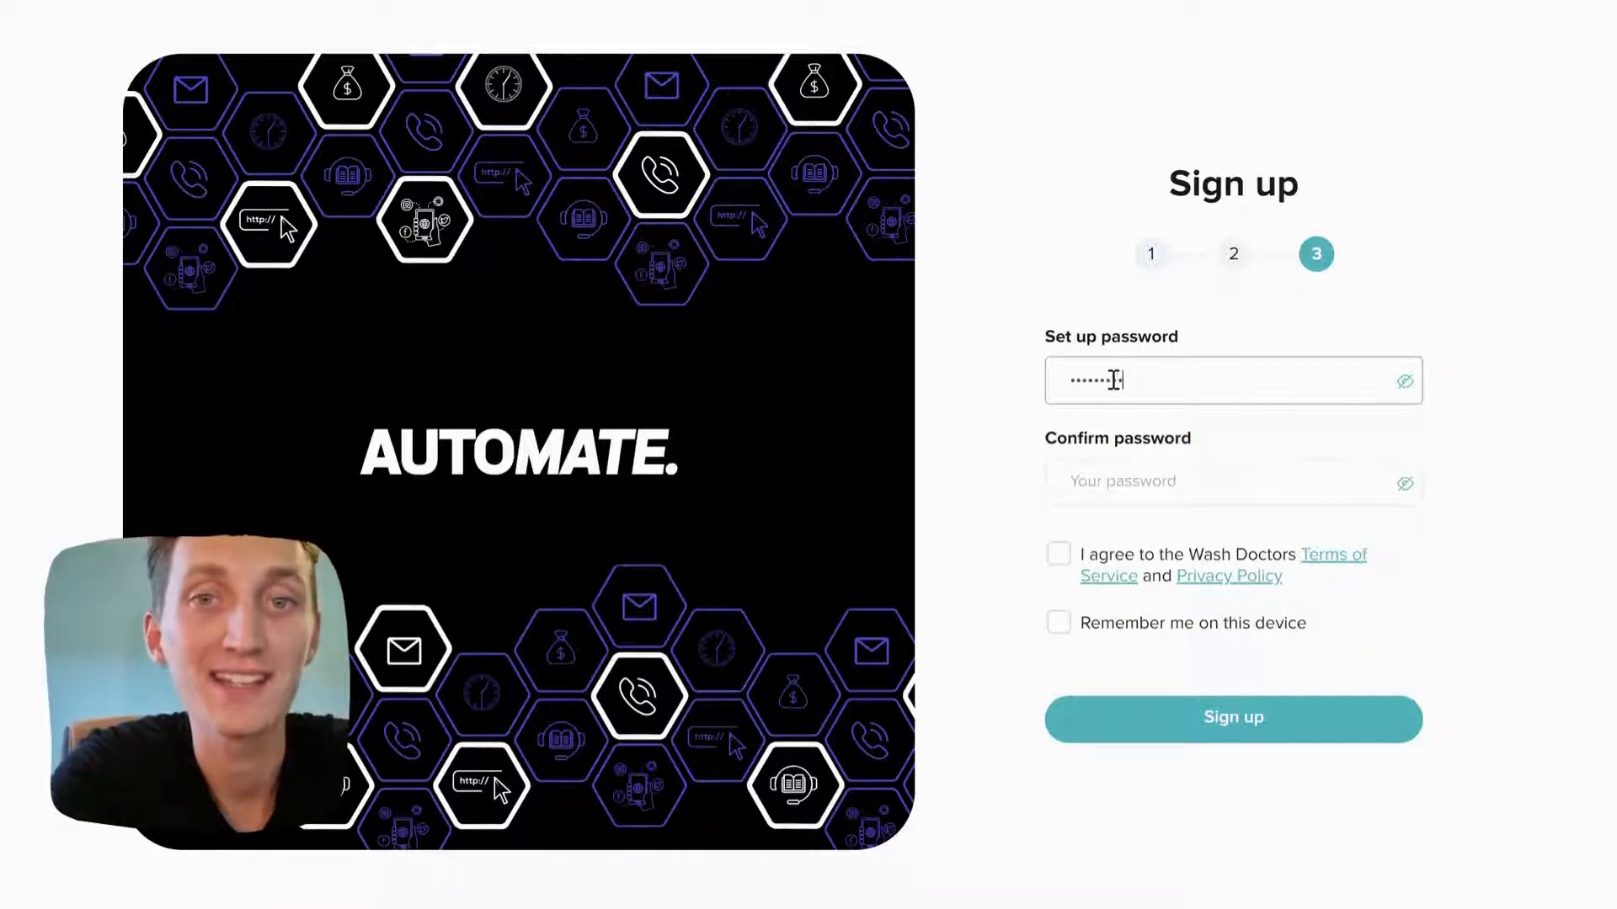
{"action": "left_click", "coordinate": [1102, 480]}
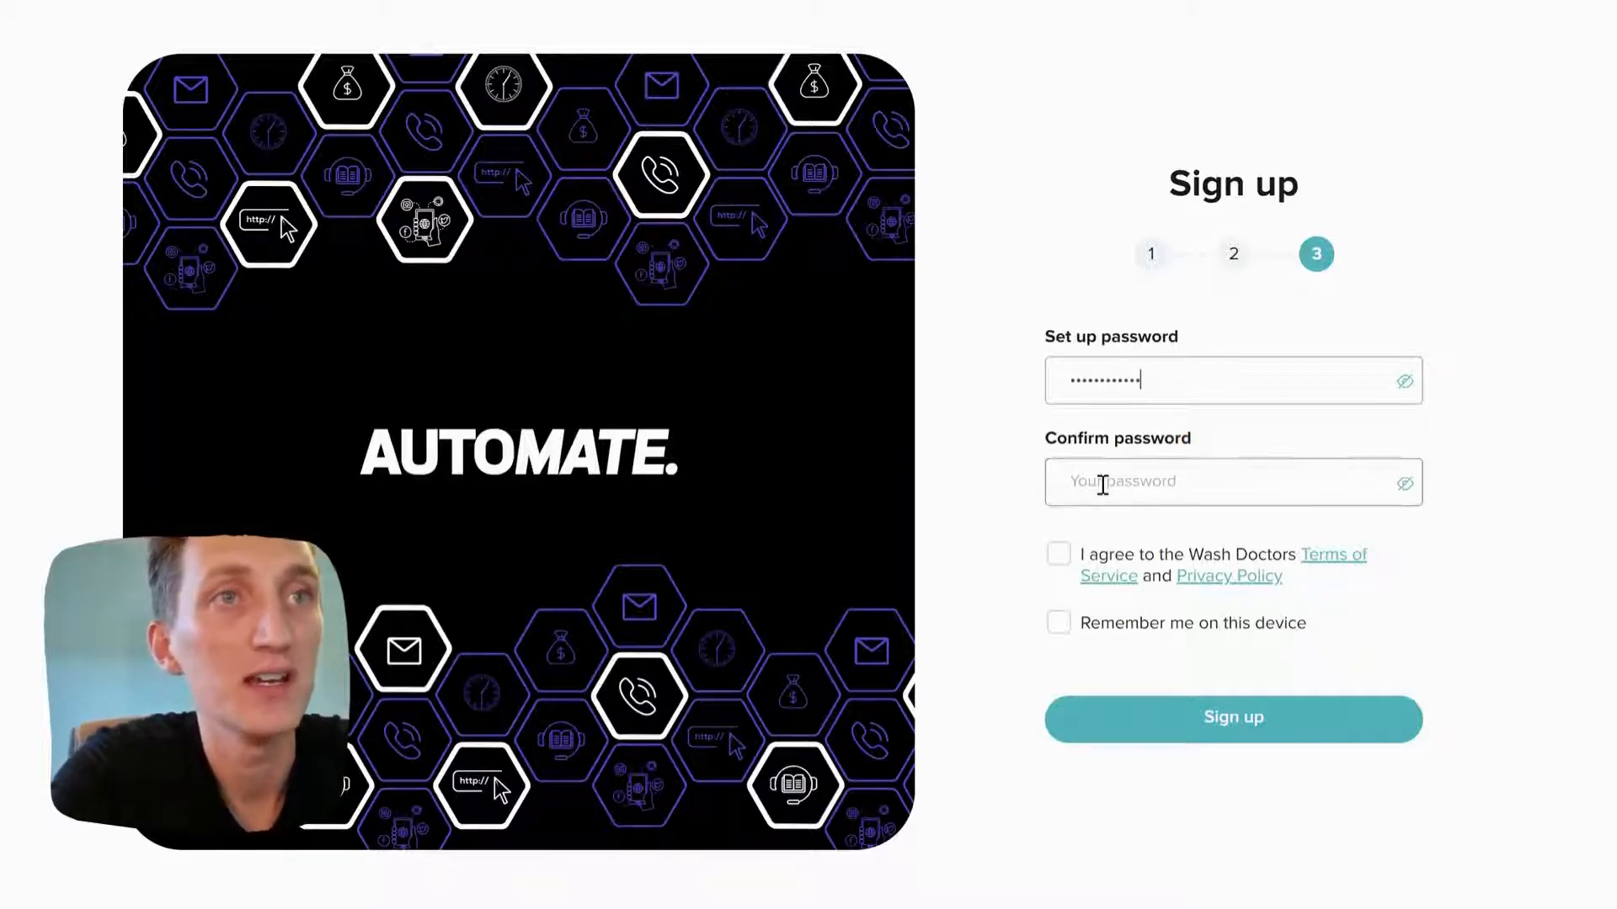
{"action": "type", "text": "•••••"}
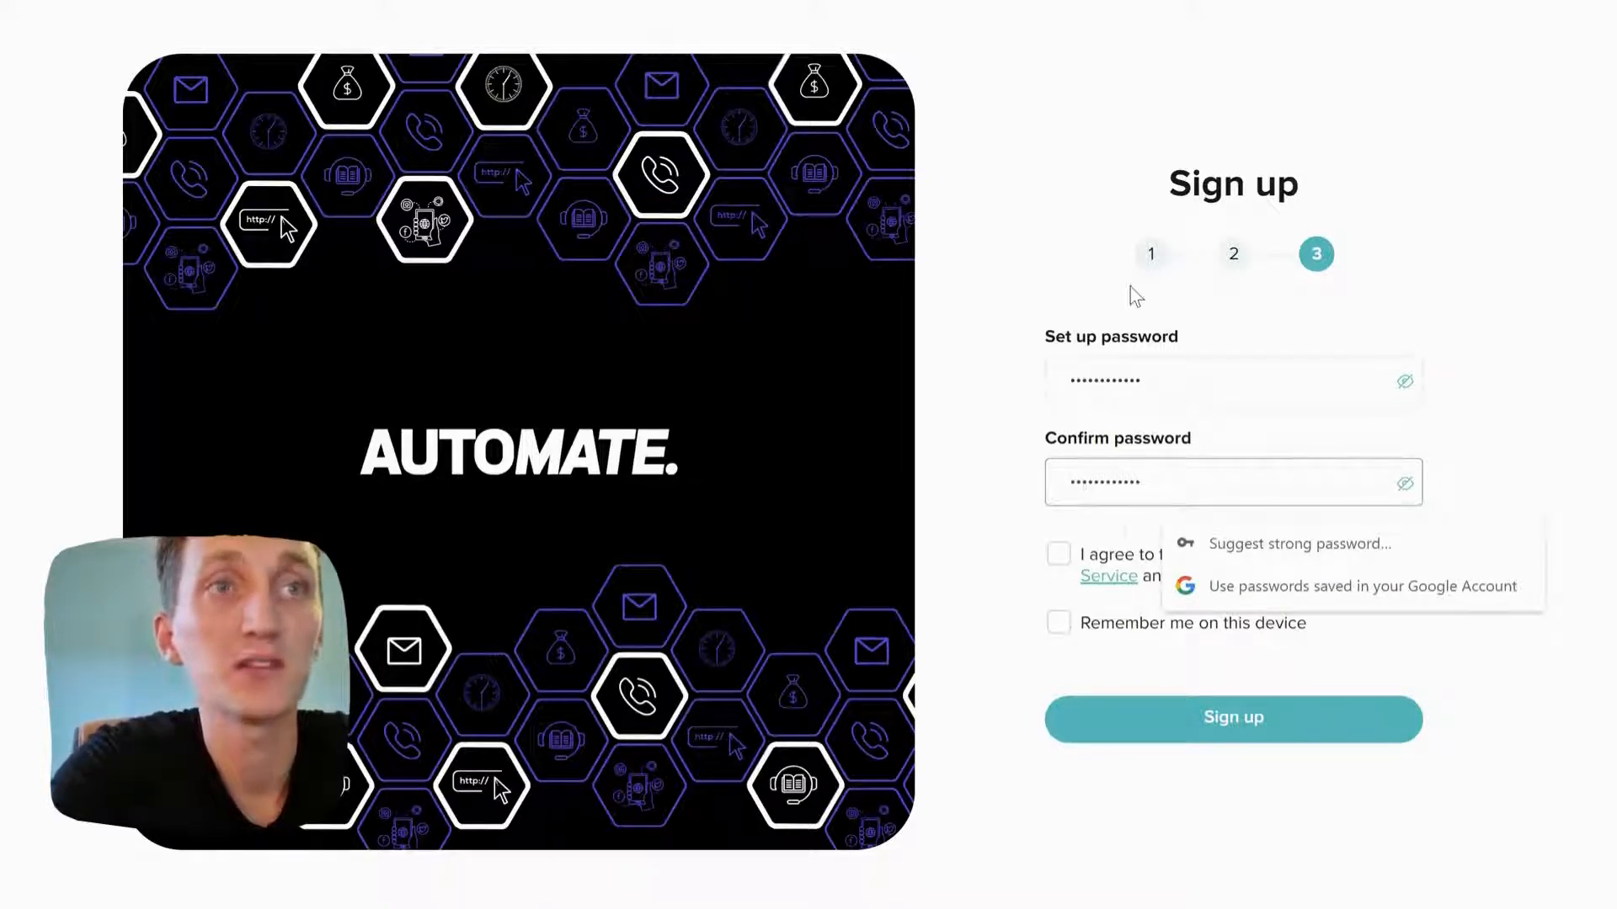
Agree to the Terms of Service and Privacy Policy, enable remembering this device, and complete the sign-up.
{"action": "left_click", "coordinate": [1059, 556]}
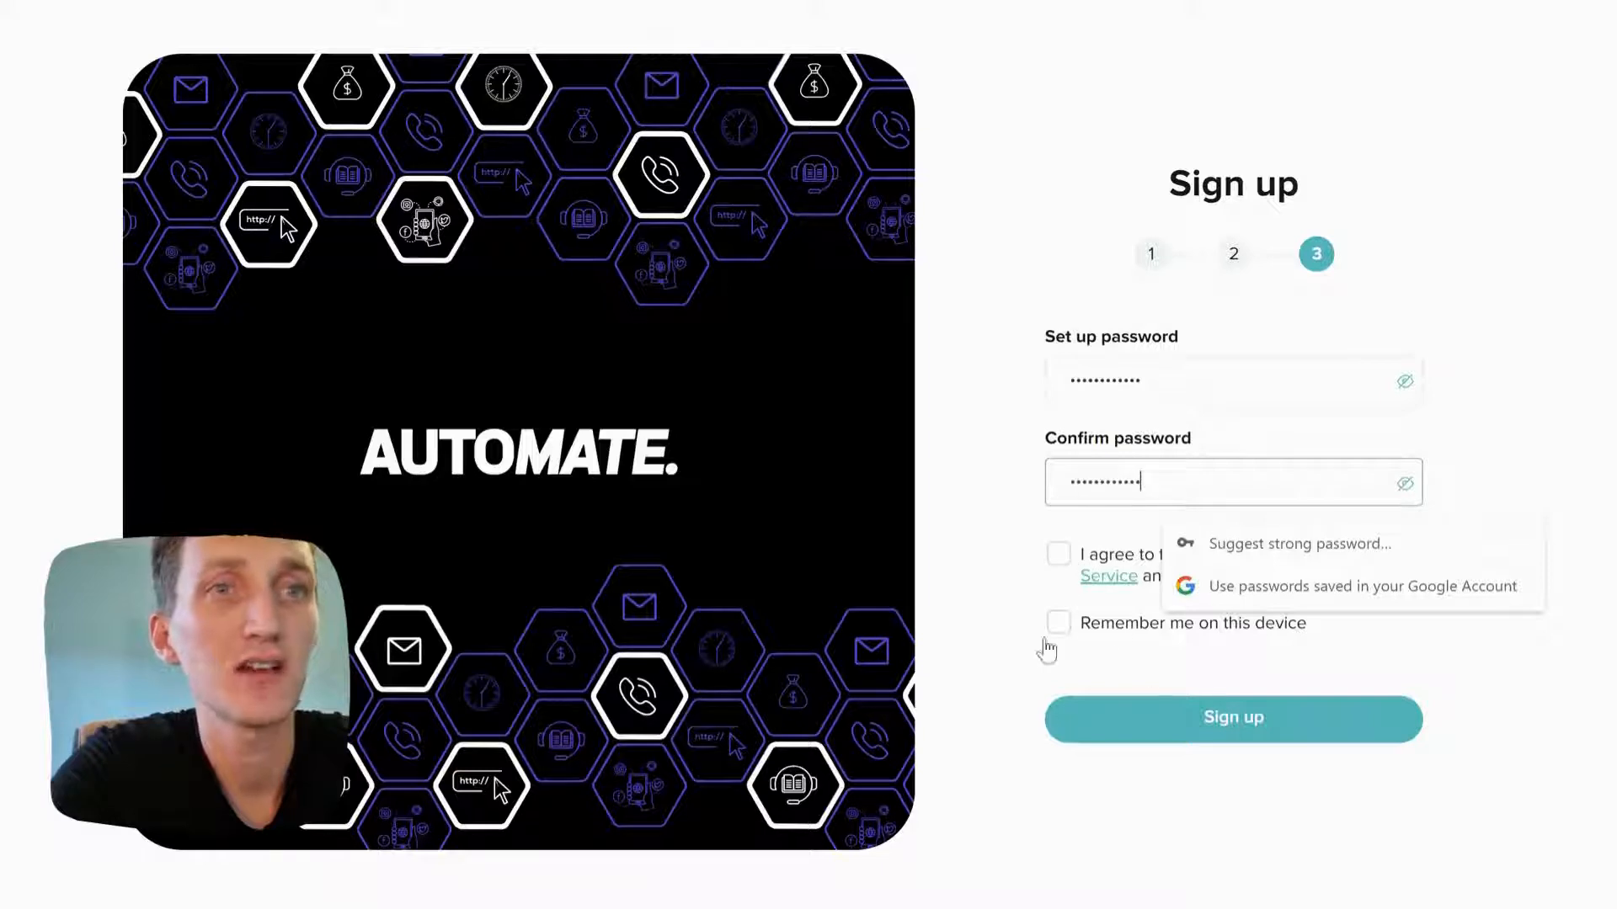
{"action": "left_click", "coordinate": [1058, 627]}
{"action": "left_click", "coordinate": [1284, 738]}
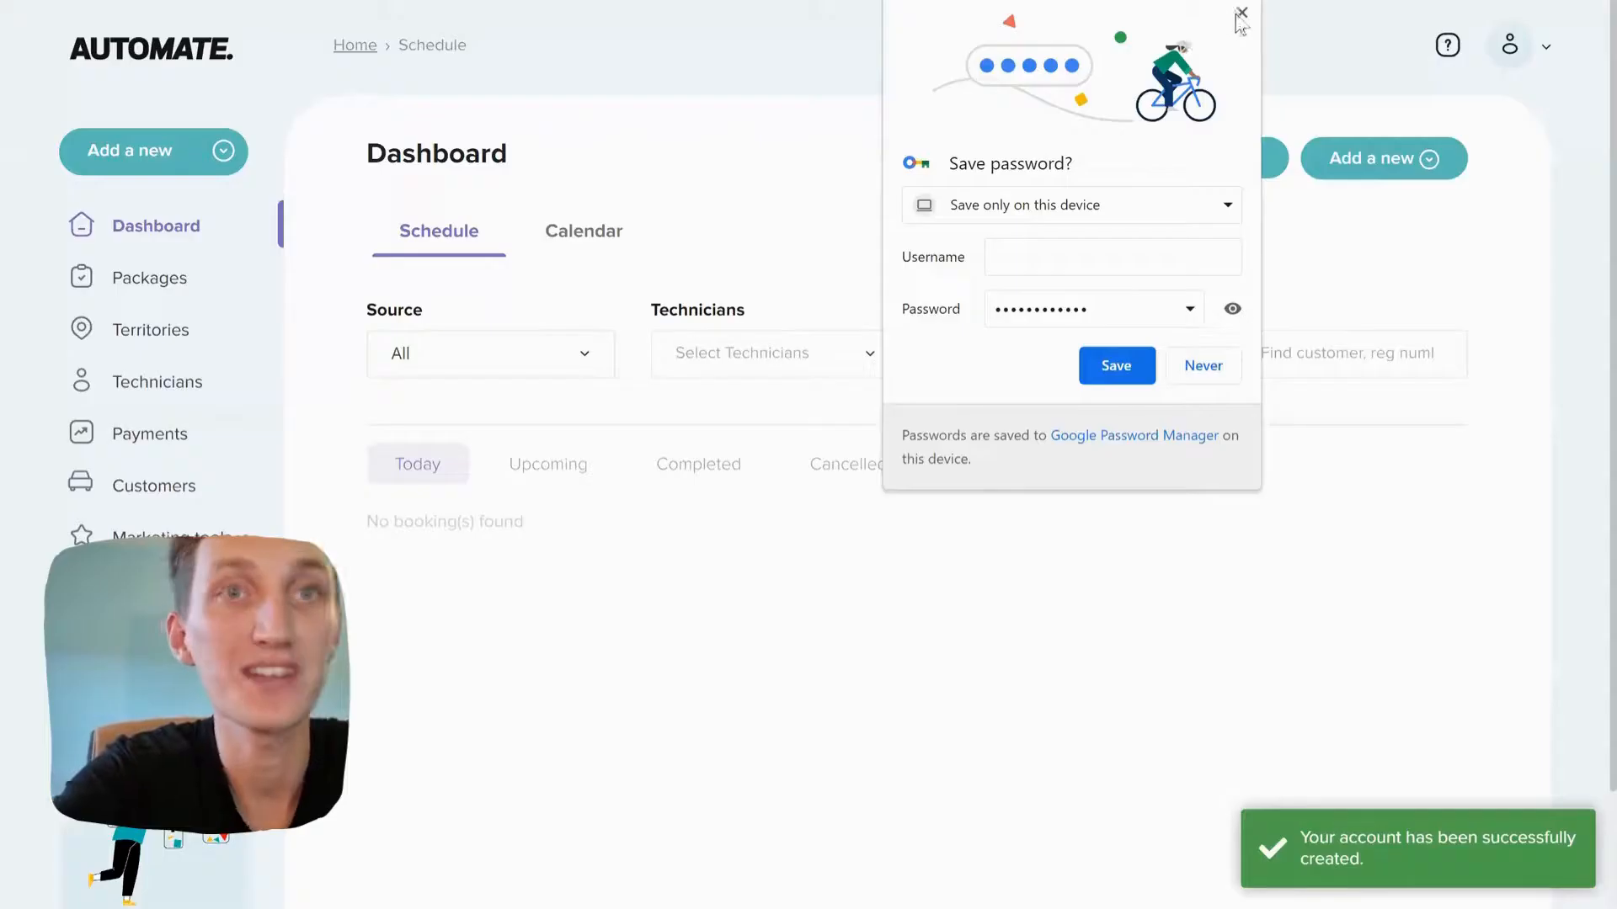
{"action": "left_click", "coordinate": [863, 536]}
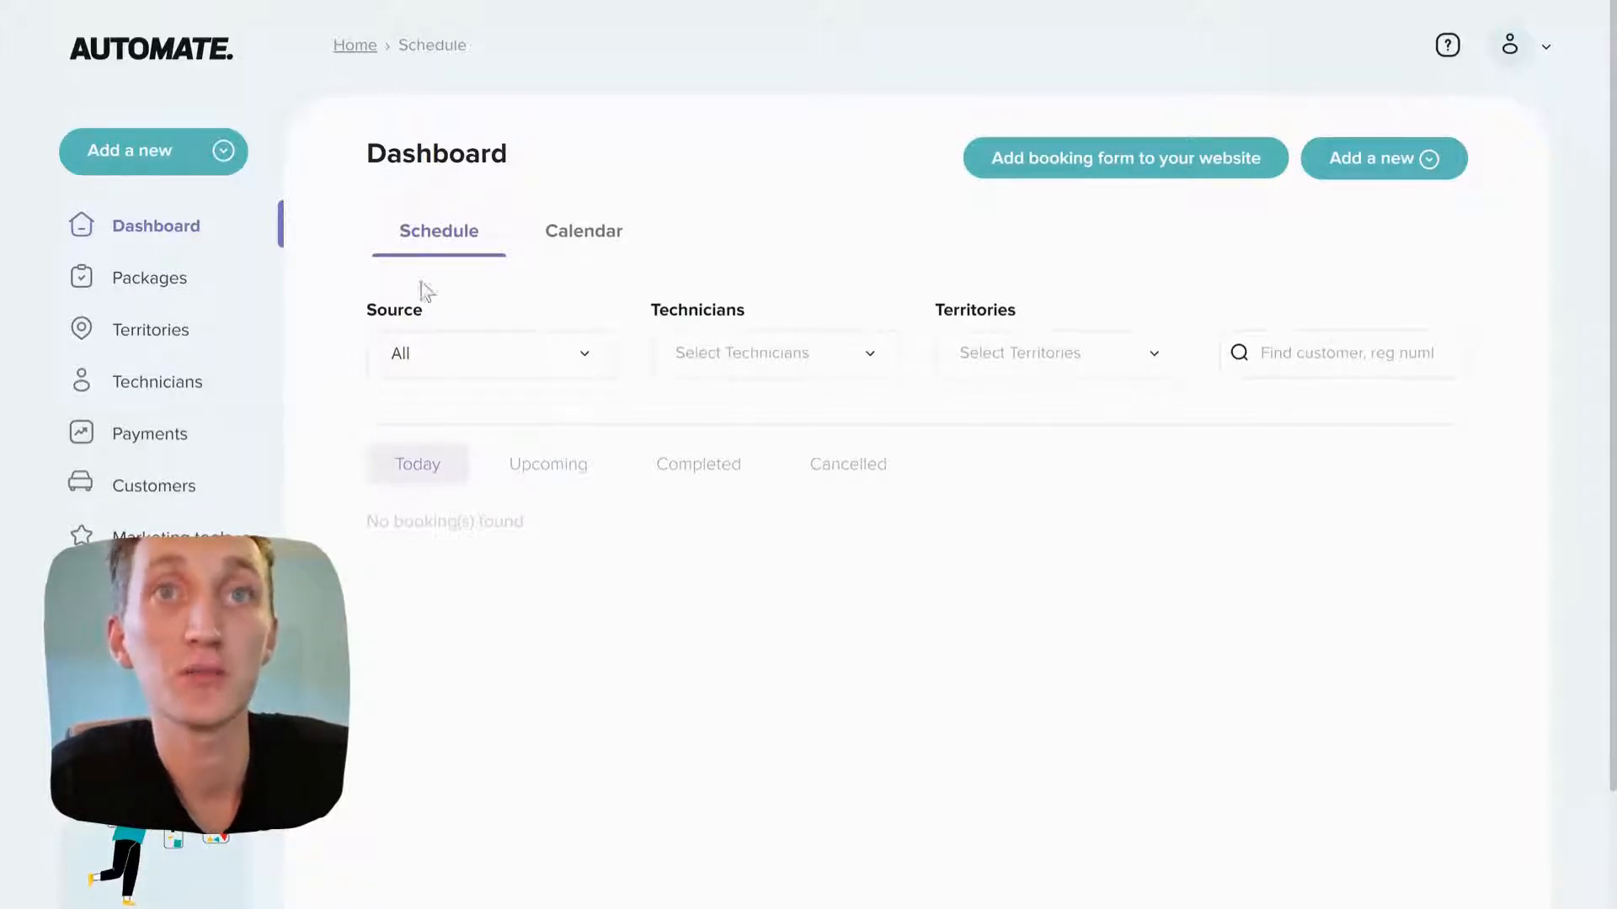
Review the account's packages list and the map of its default territory.
{"action": "left_click", "coordinate": [166, 284]}
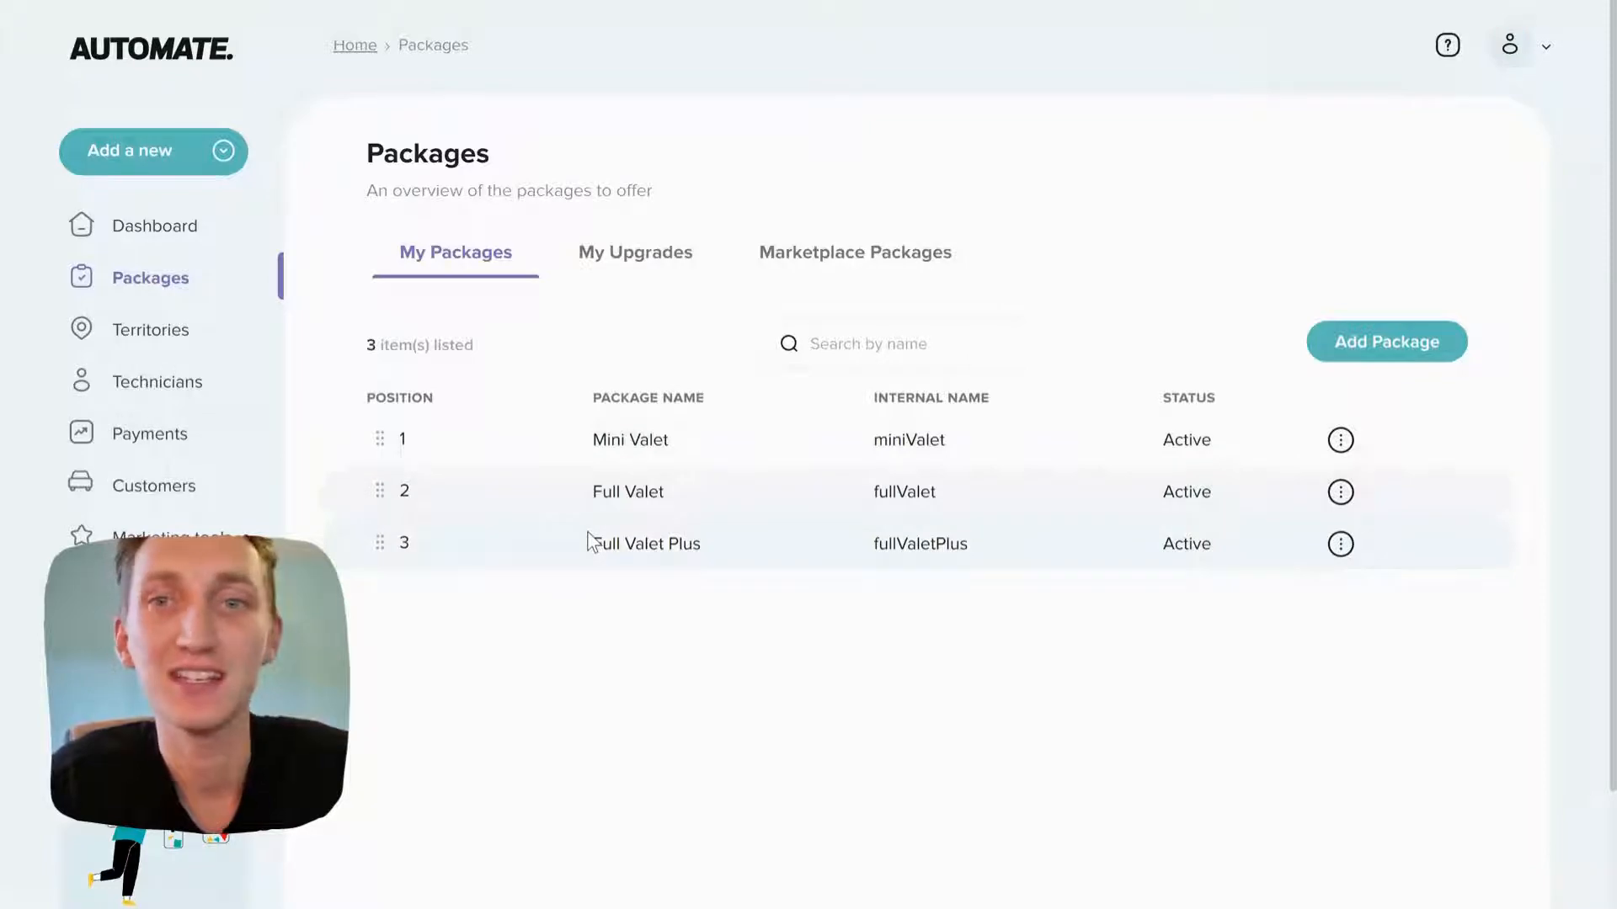
{"action": "left_click", "coordinate": [180, 330]}
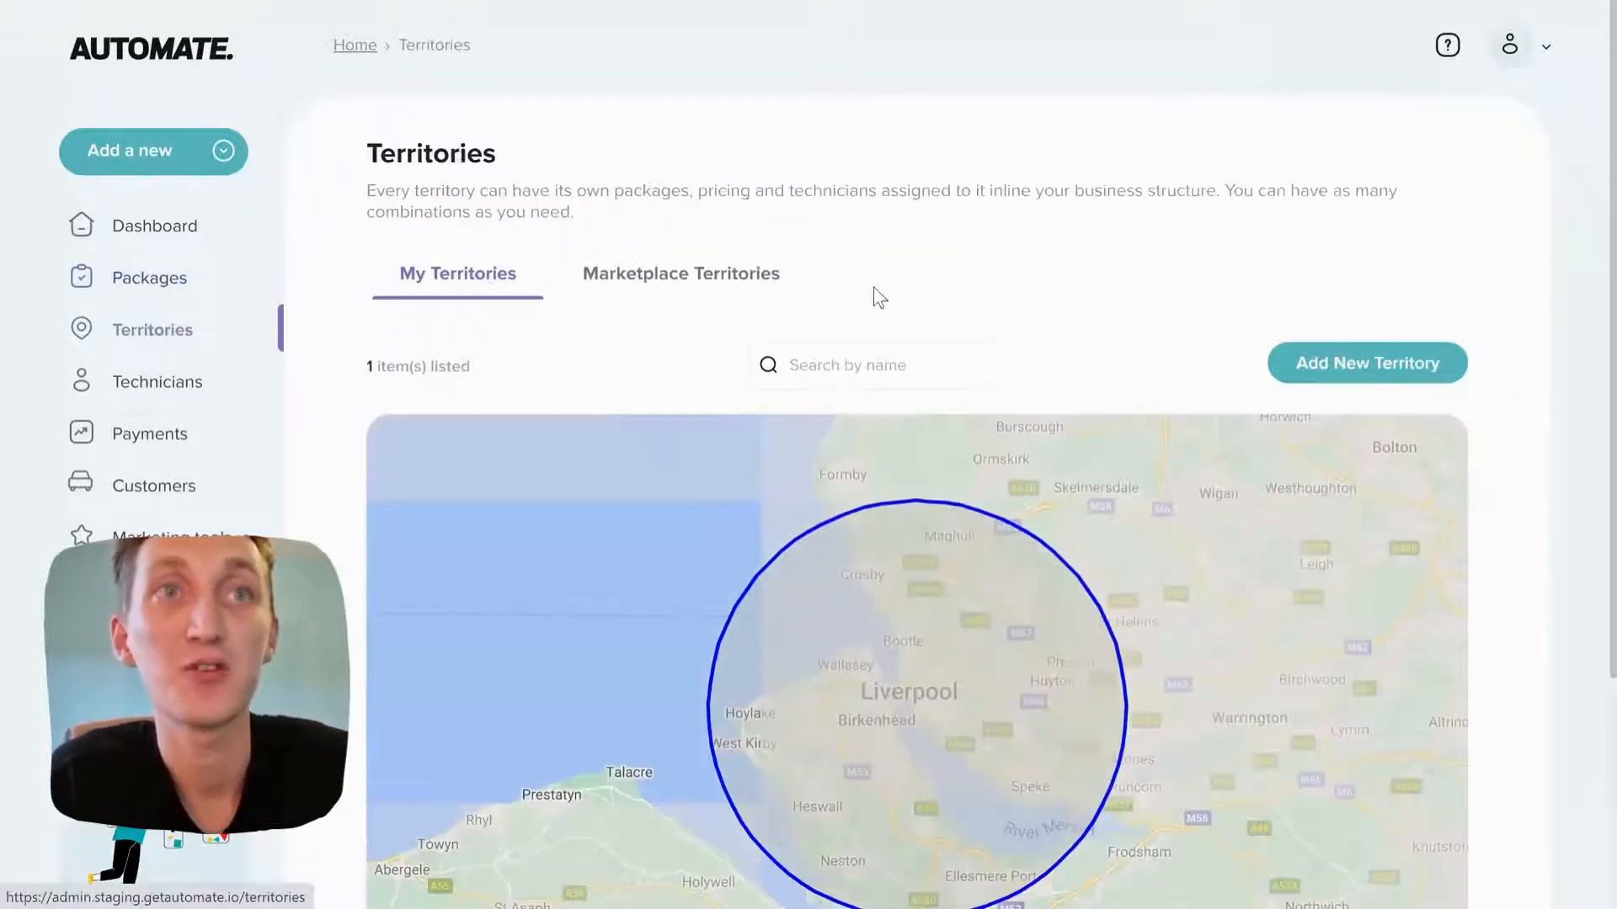
{"action": "scroll", "coordinate": [952, 560], "scroll_direction": "down", "scroll_amount": 2}
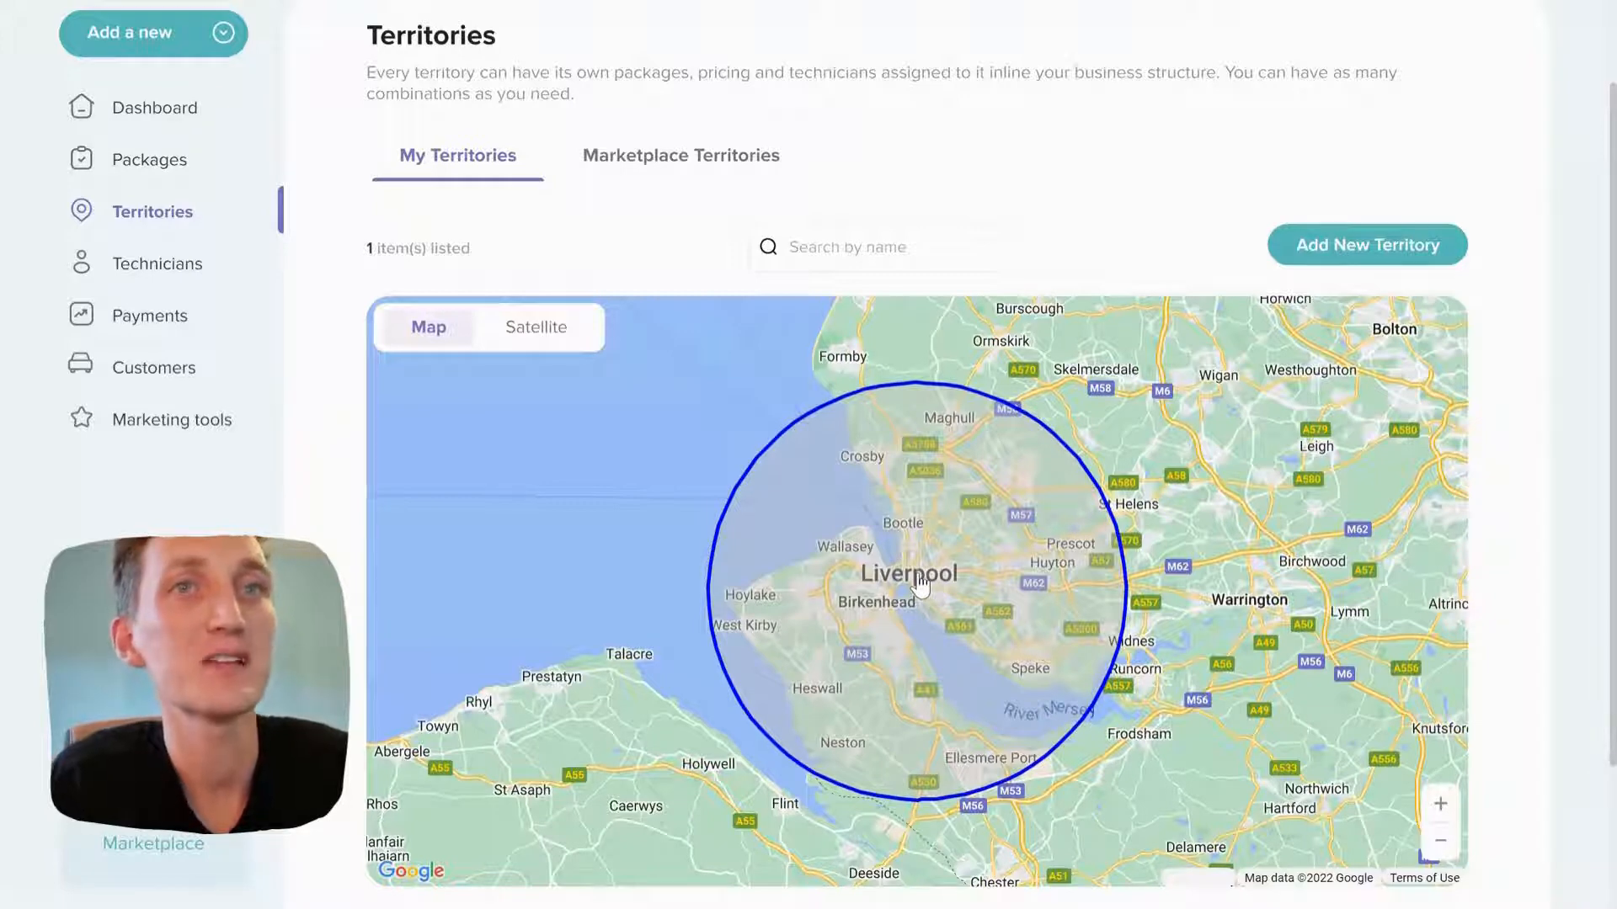
Open the listed technician's profile and examine the contact details, schedule settings and services.
{"action": "left_click", "coordinate": [179, 263]}
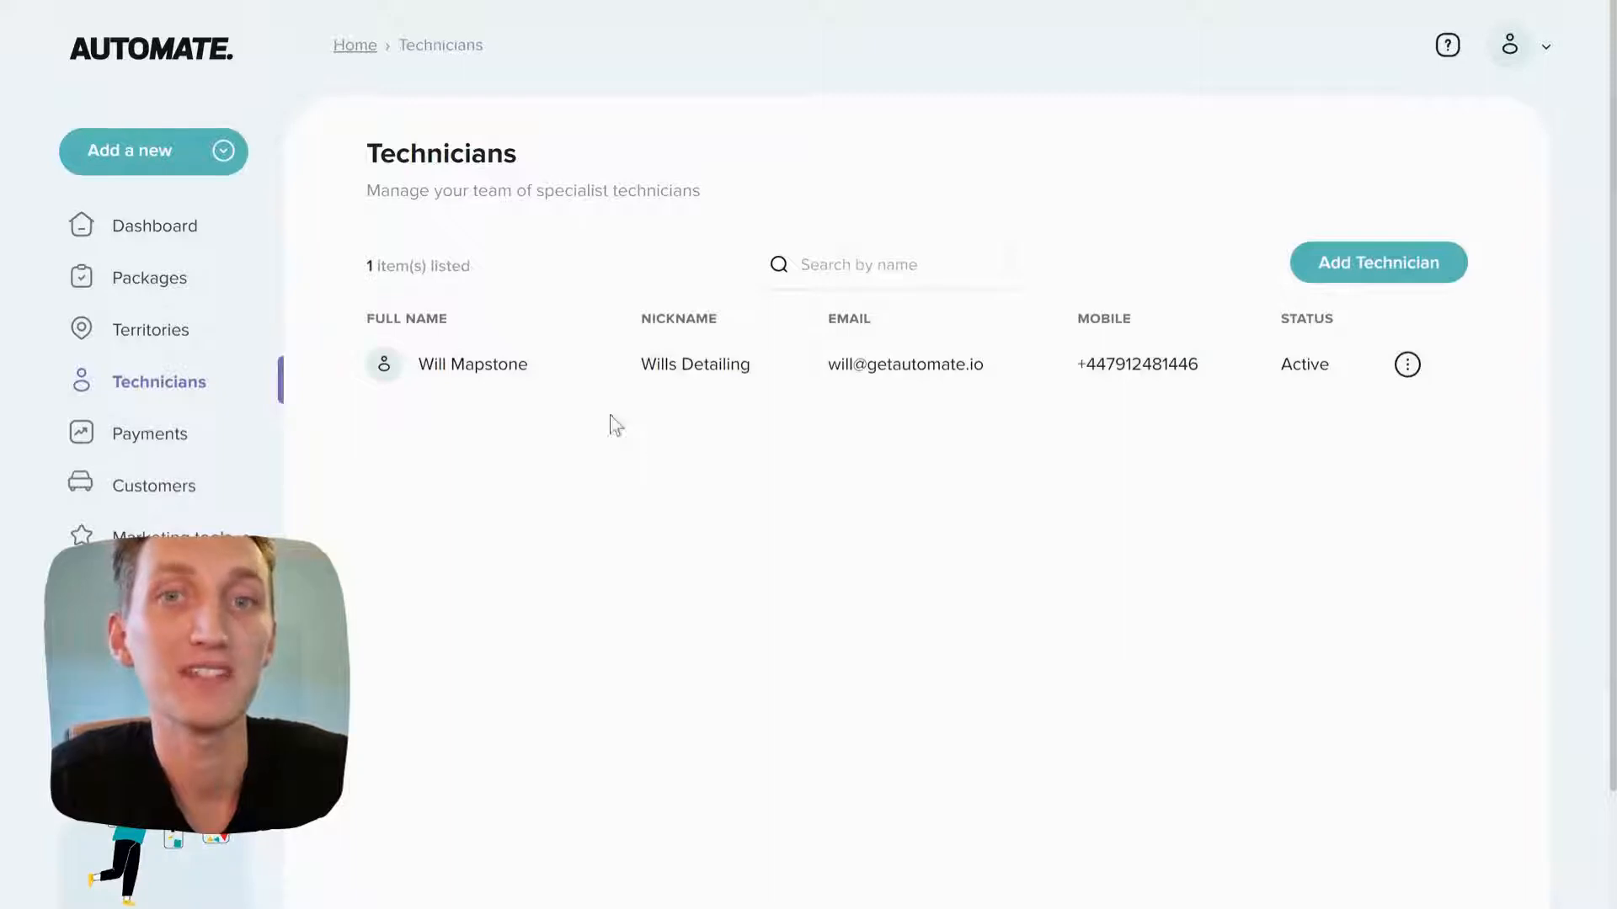
{"action": "left_click", "coordinate": [571, 372]}
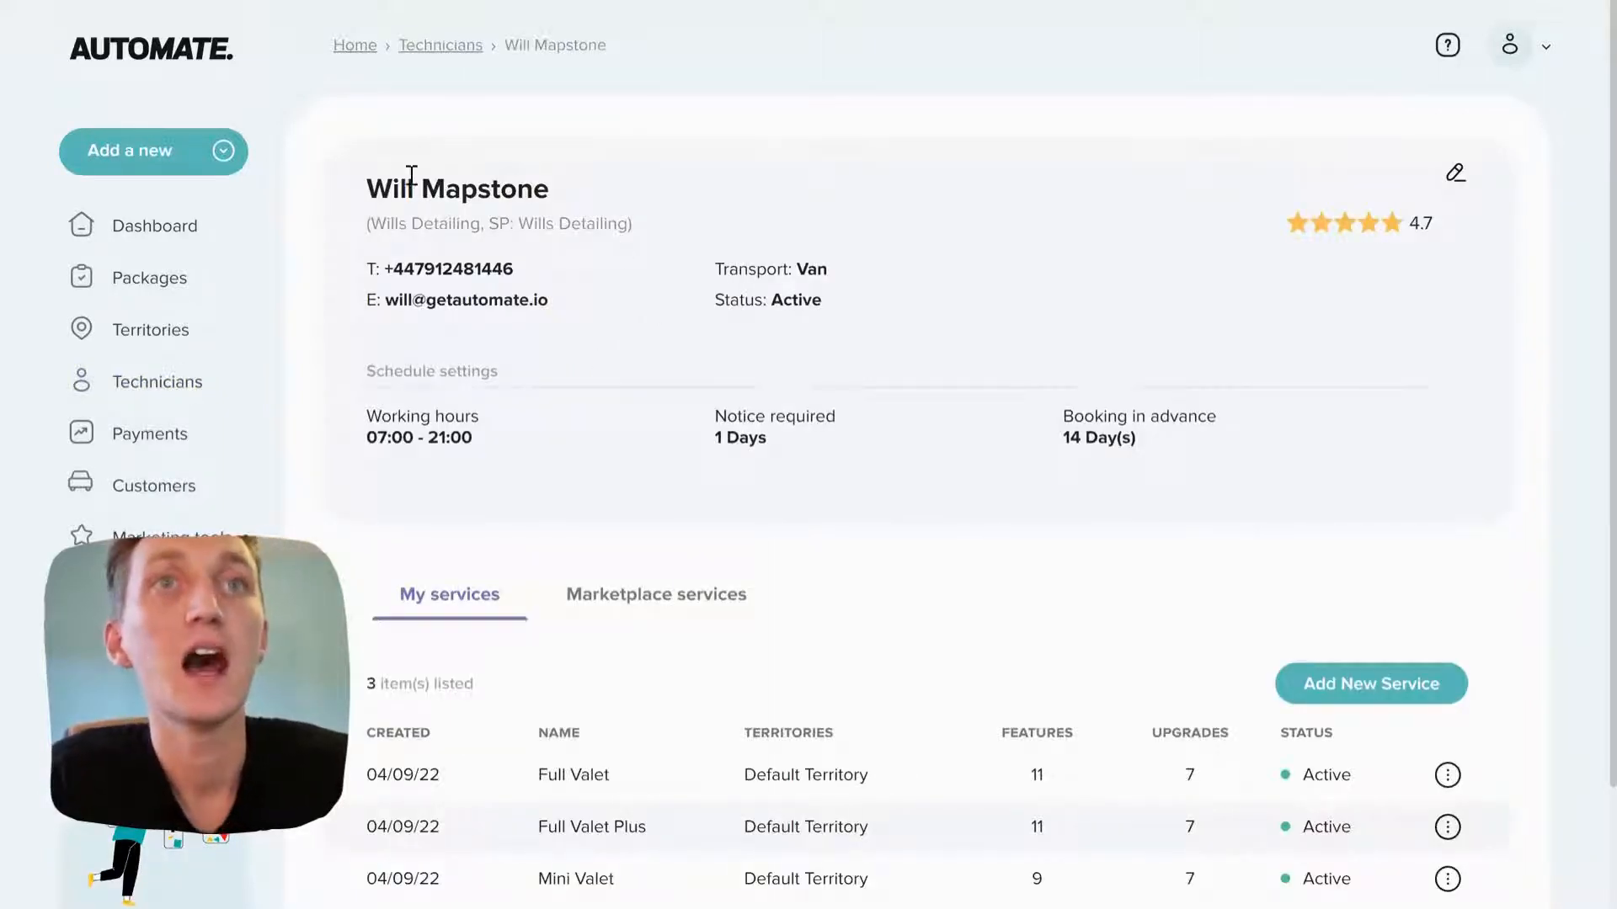
{"action": "left_click_drag", "start_coordinate": [374, 189], "coordinate": [496, 192]}
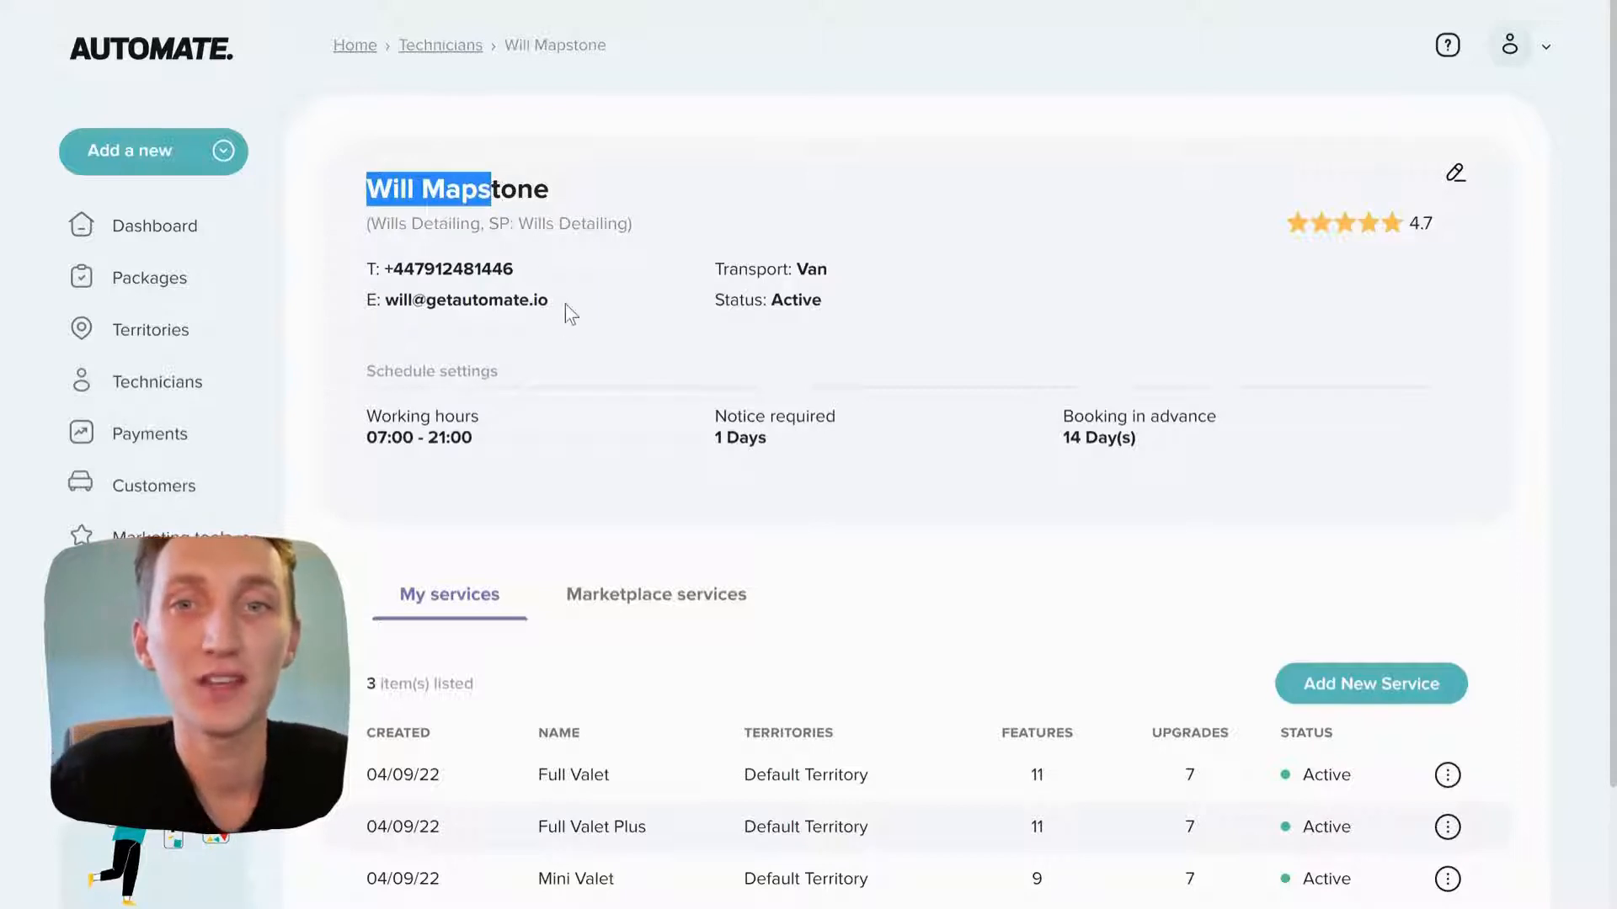
{"action": "left_click", "coordinate": [592, 338]}
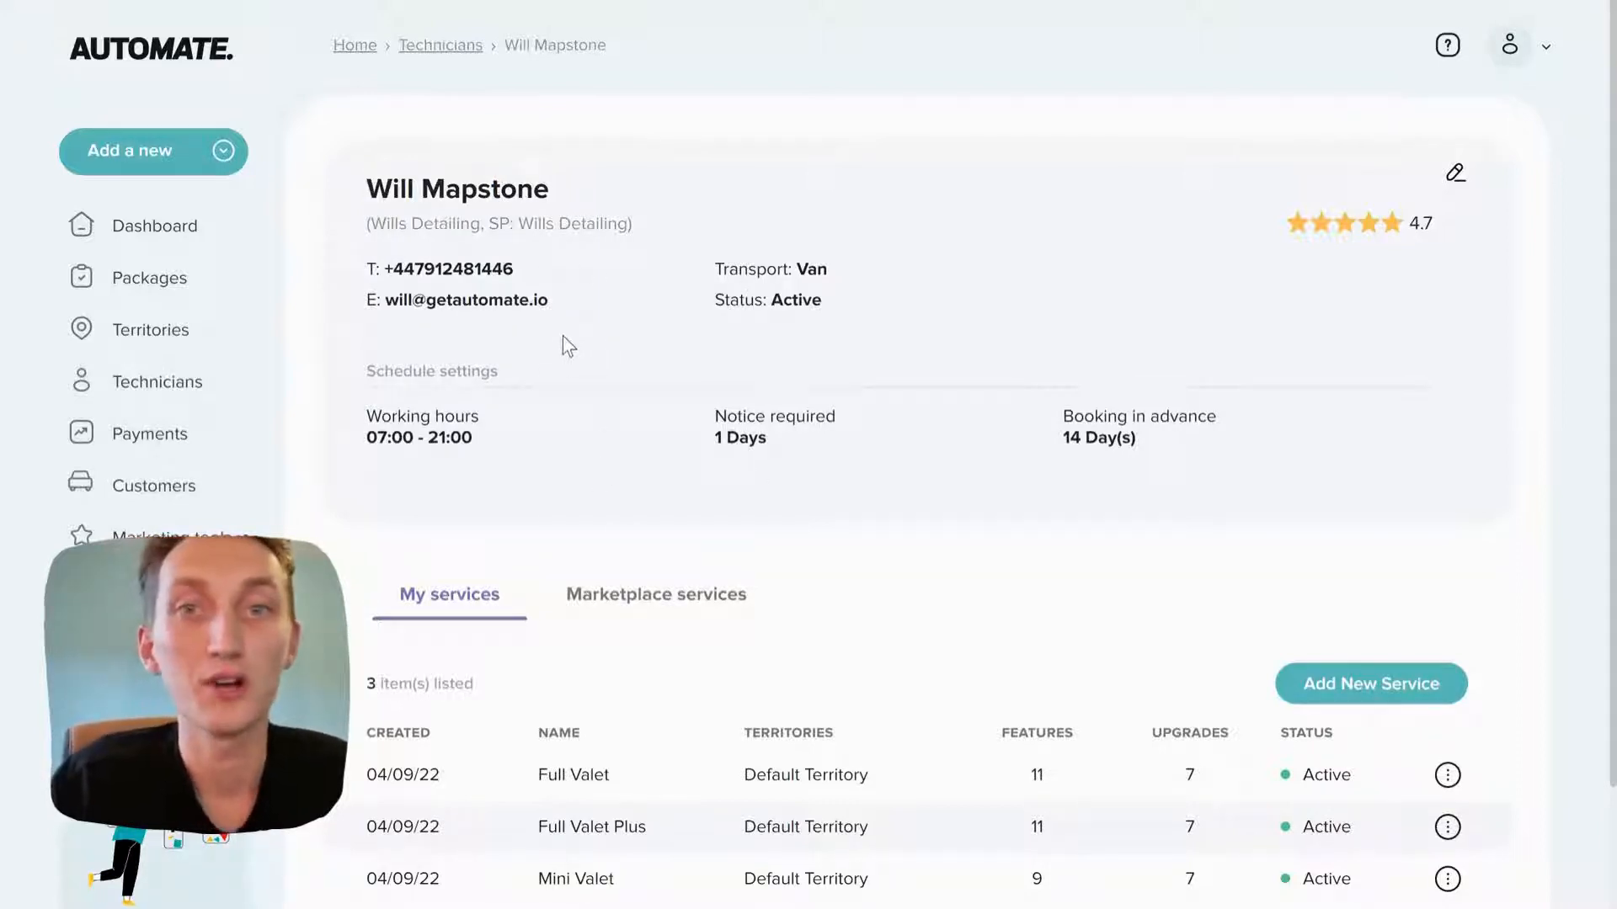
{"action": "scroll", "coordinate": [574, 346], "scroll_direction": "down", "scroll_amount": 2}
{"action": "scroll", "coordinate": [567, 317], "scroll_direction": "up", "scroll_amount": 2}
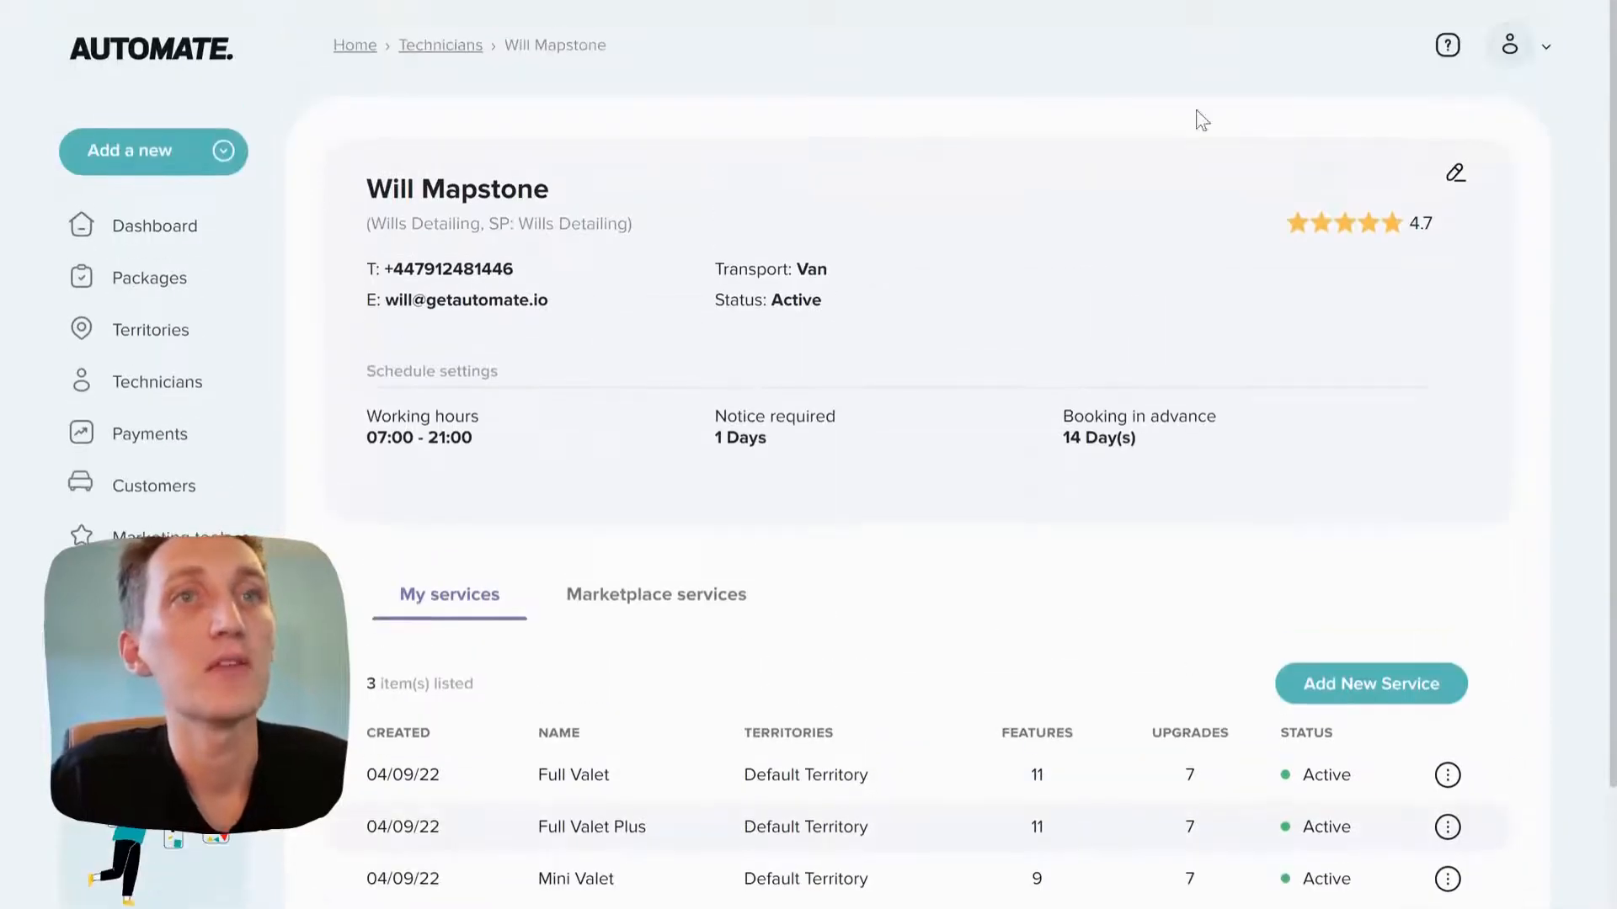
Edit the technician's personal details, replacing the company name in the client-facing nickname field with the technician's own nickname.
{"action": "left_click", "coordinate": [1451, 176]}
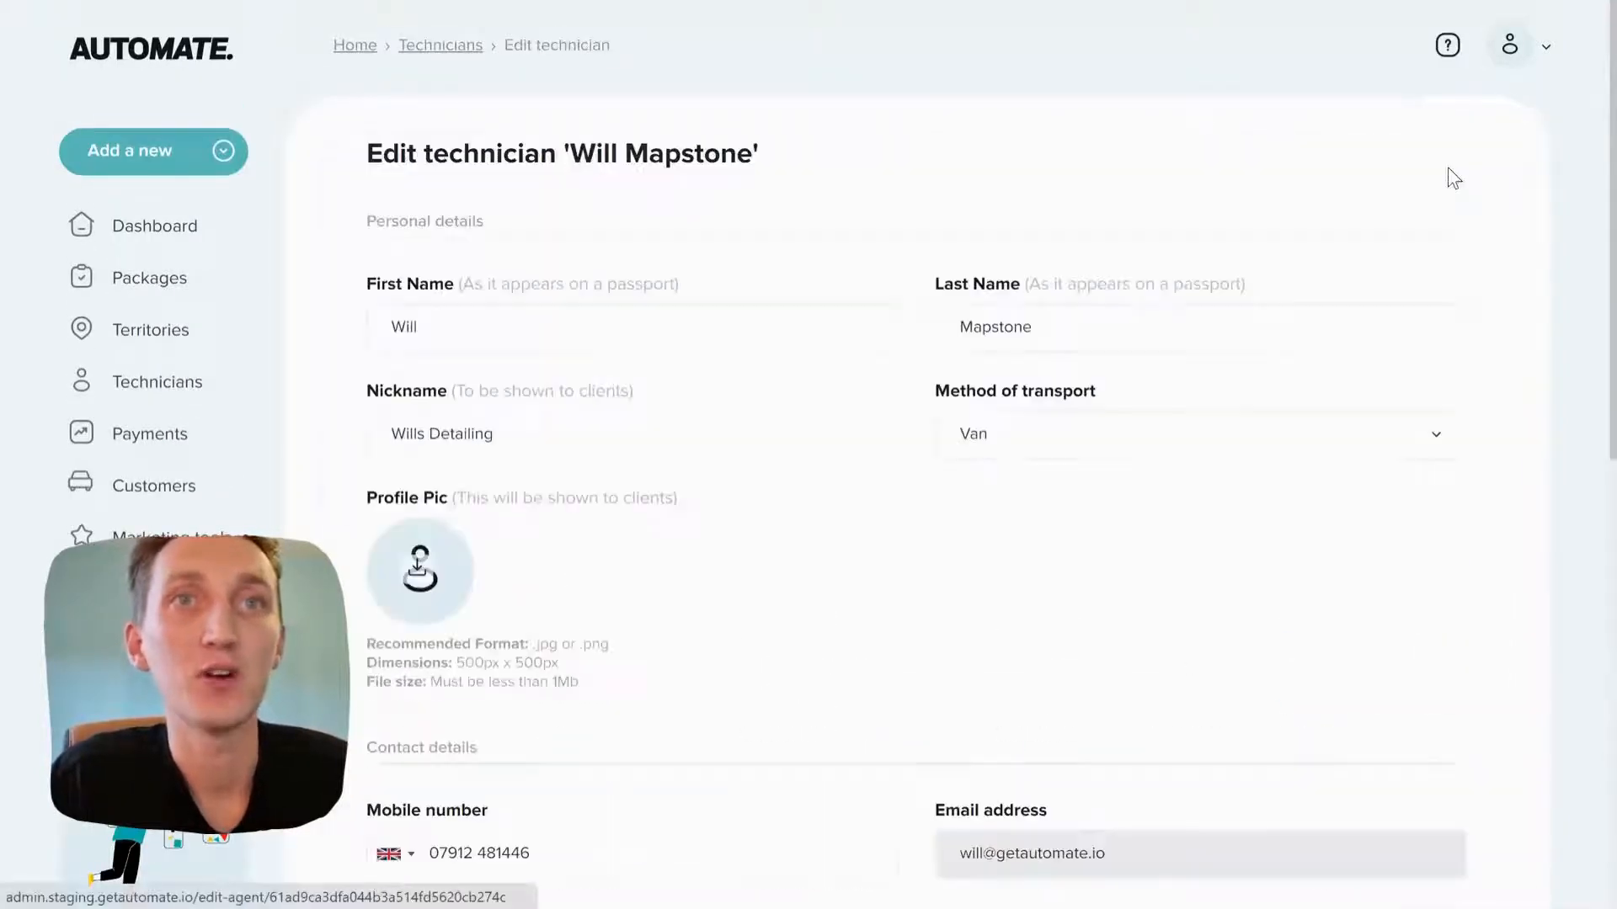
{"action": "left_click", "coordinate": [534, 434]}
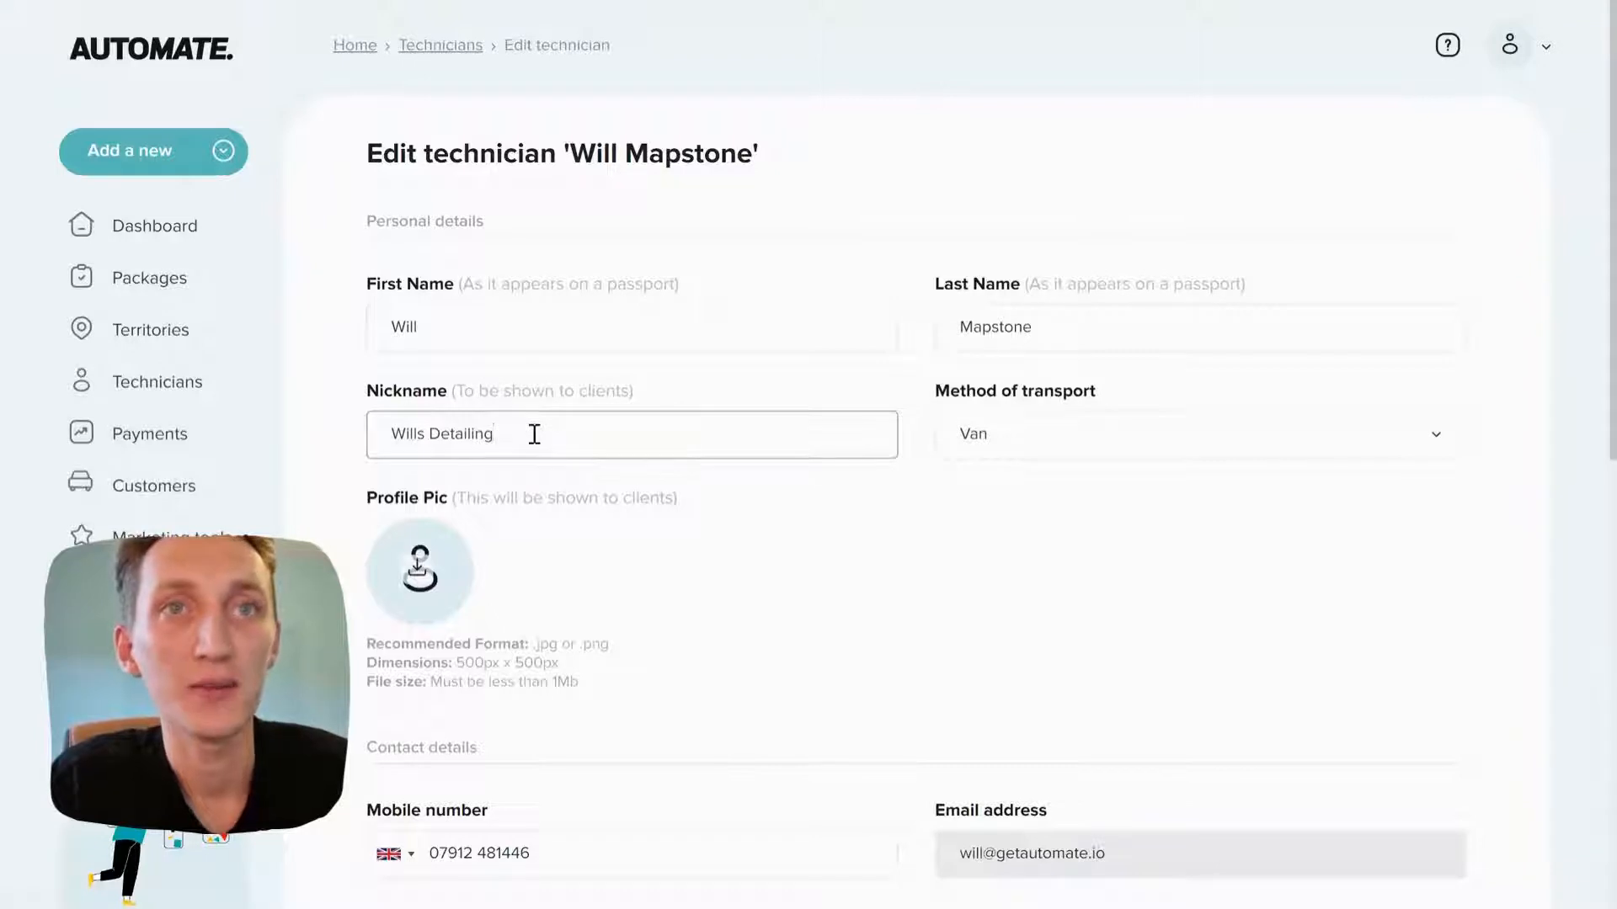
{"action": "left_click_drag", "start_coordinate": [524, 434], "coordinate": [367, 444]}
{"action": "type", "text": "Mappy"}
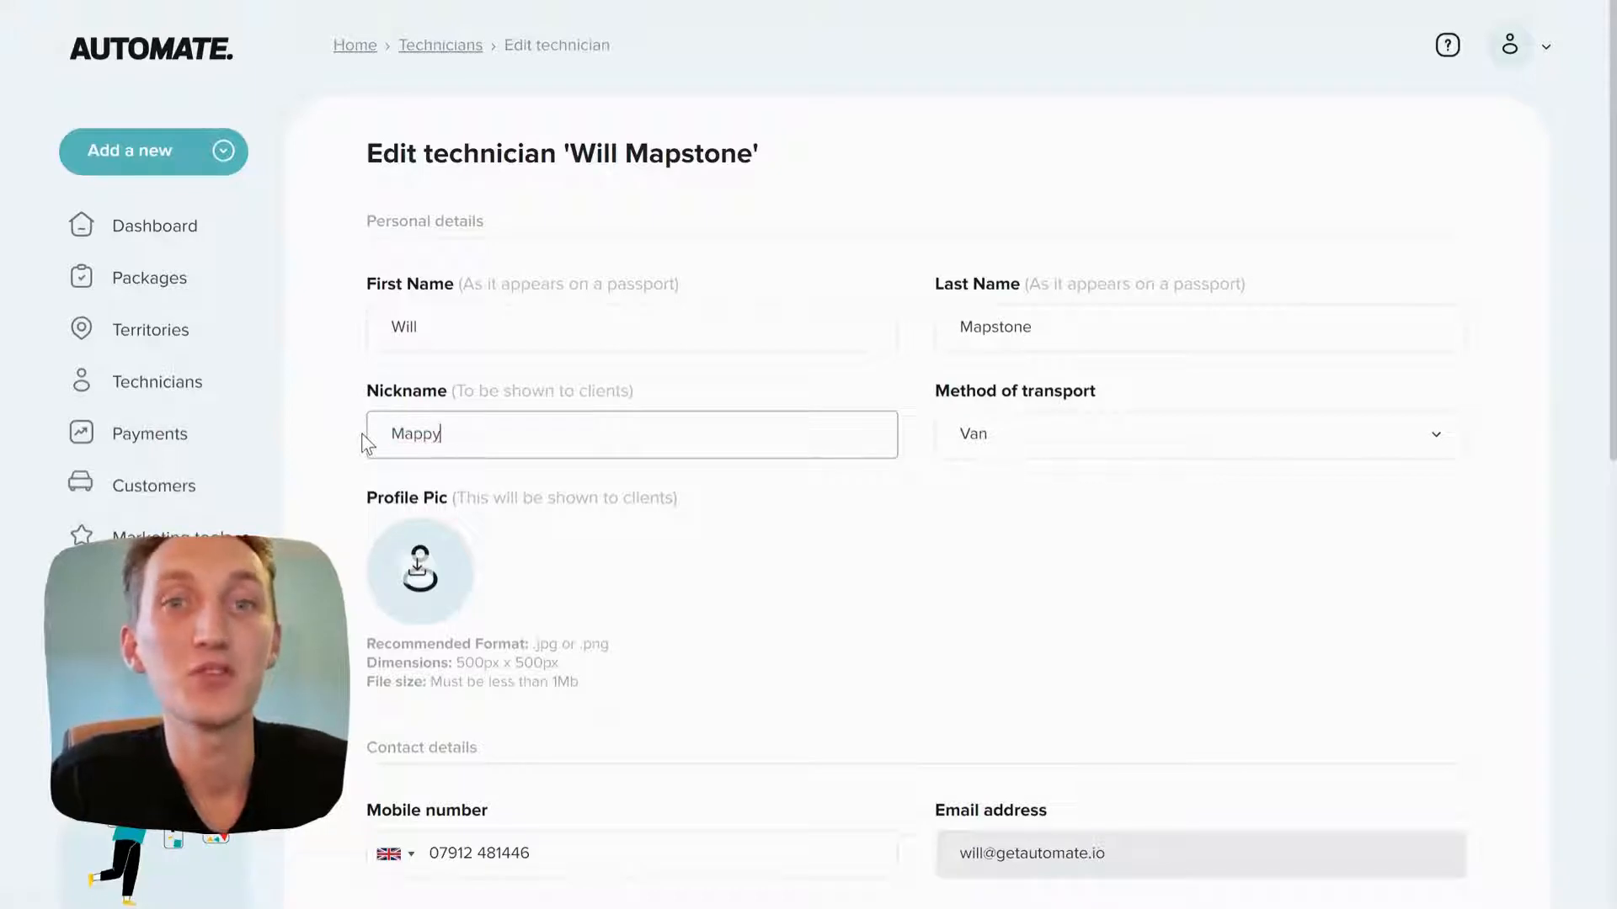
{"action": "left_click", "coordinate": [835, 581]}
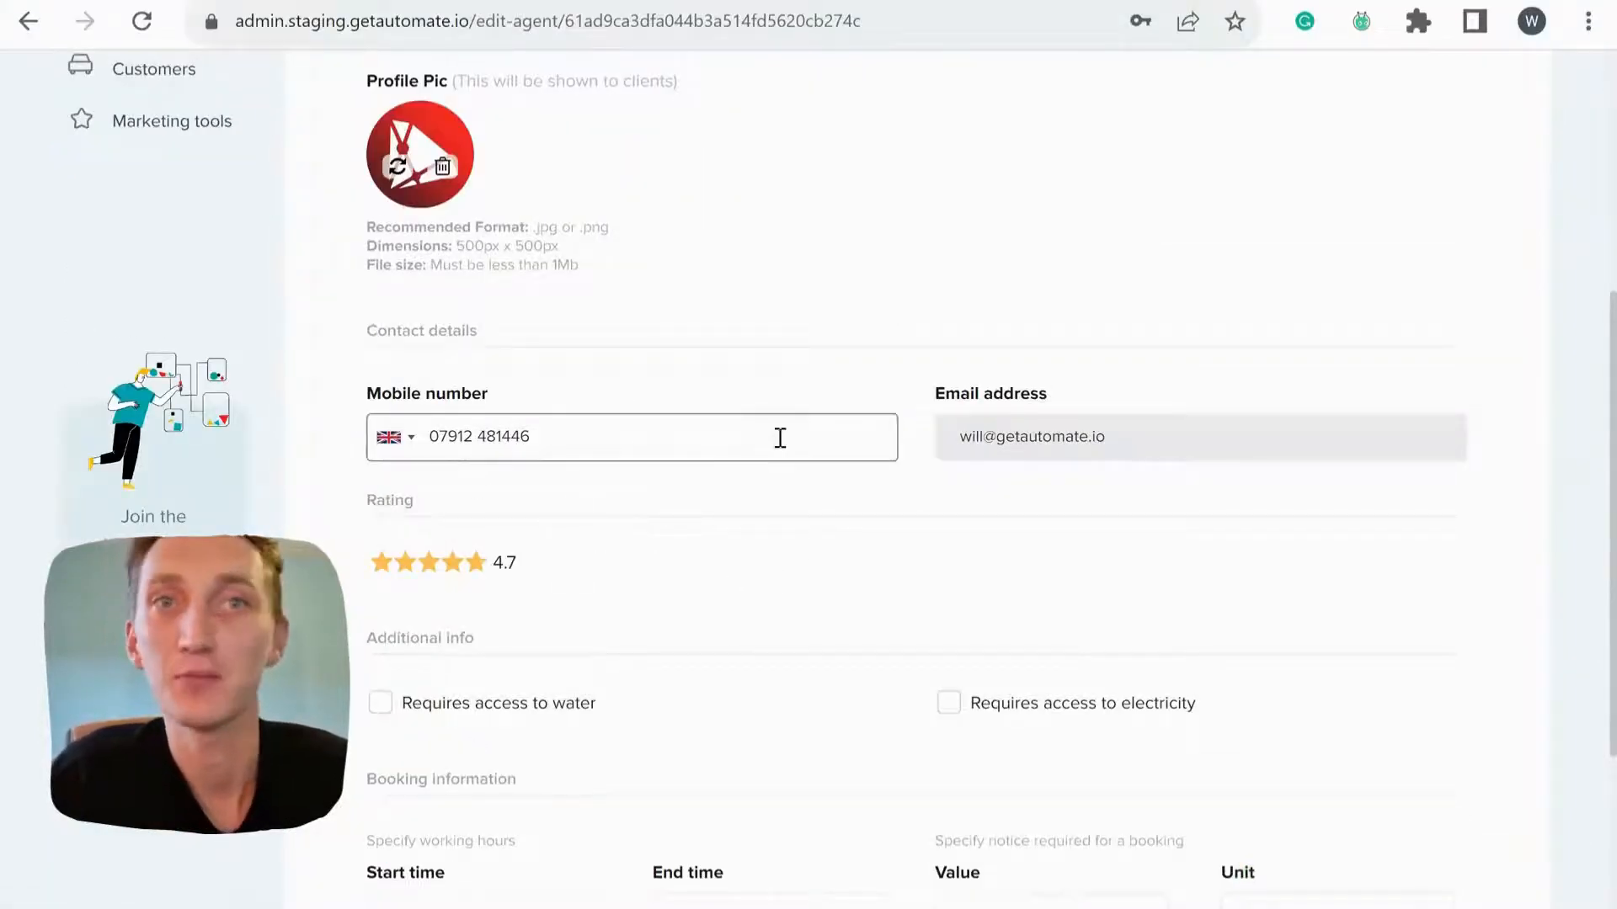
Enable the technician's requirements for access to water and electricity, and clear both again.
{"action": "scroll", "coordinate": [750, 573], "scroll_direction": "down", "scroll_amount": 3}
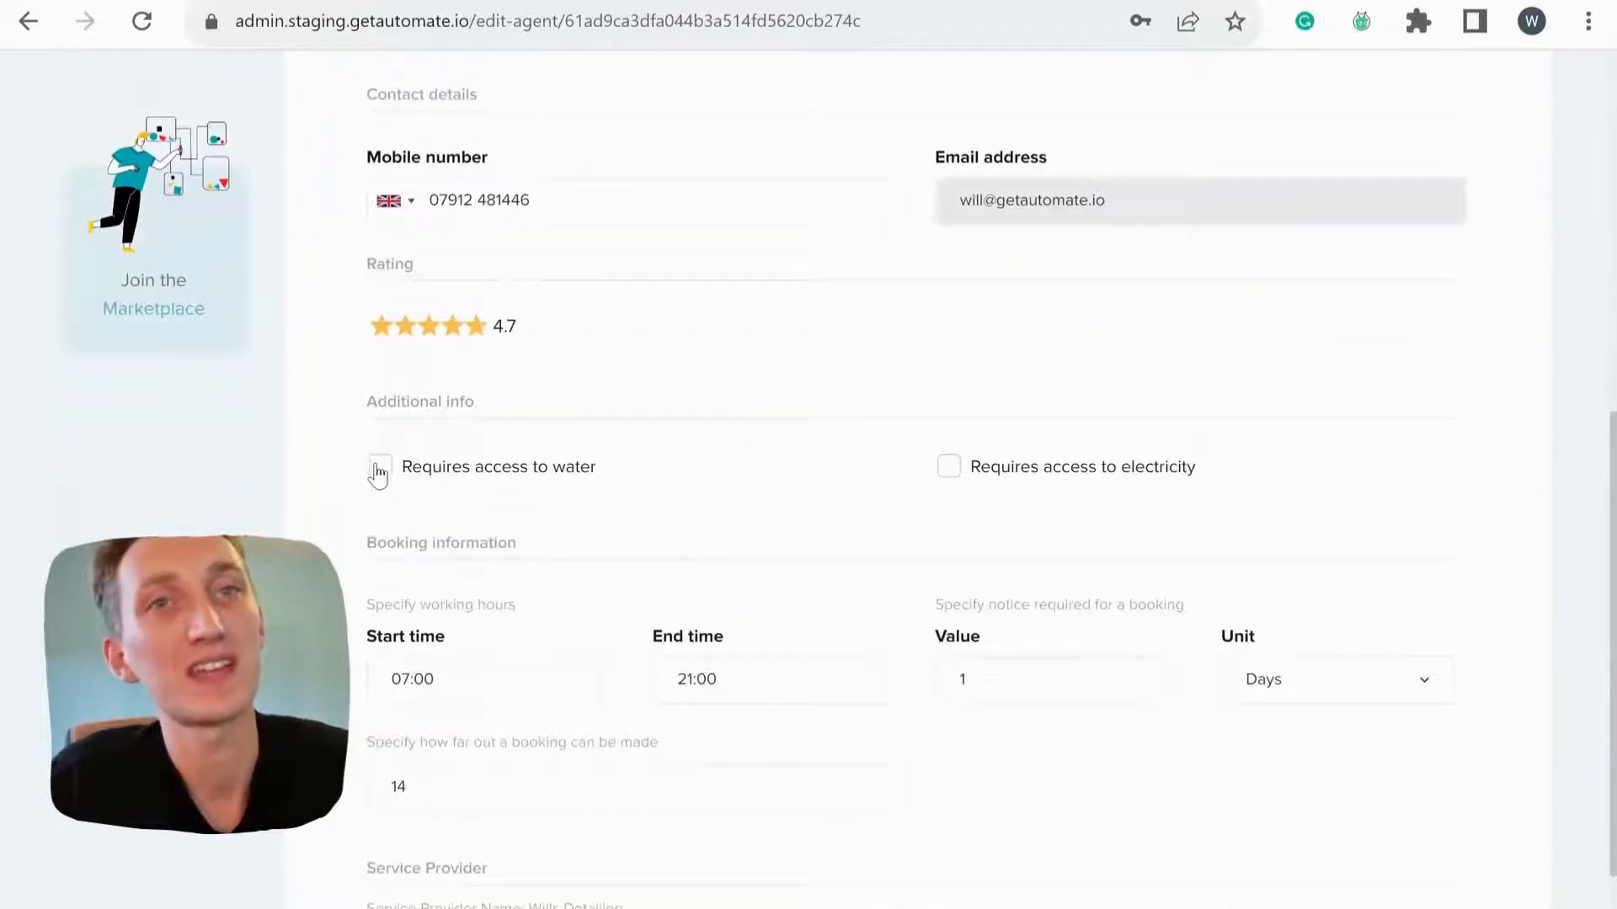
{"action": "left_click", "coordinate": [379, 473]}
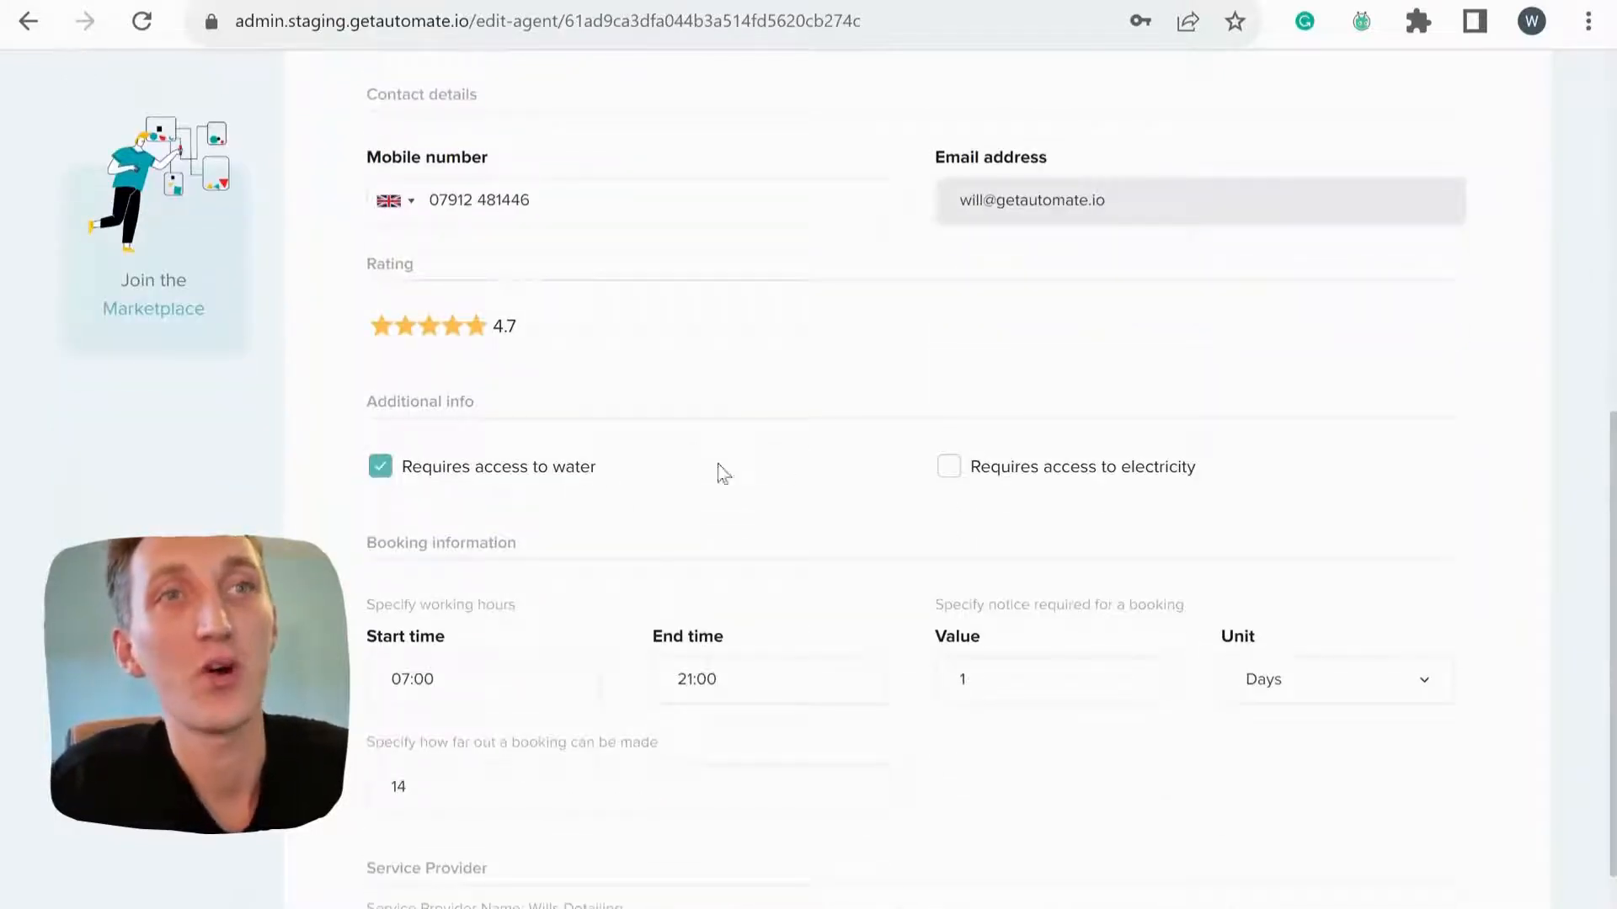
{"action": "left_click", "coordinate": [951, 474]}
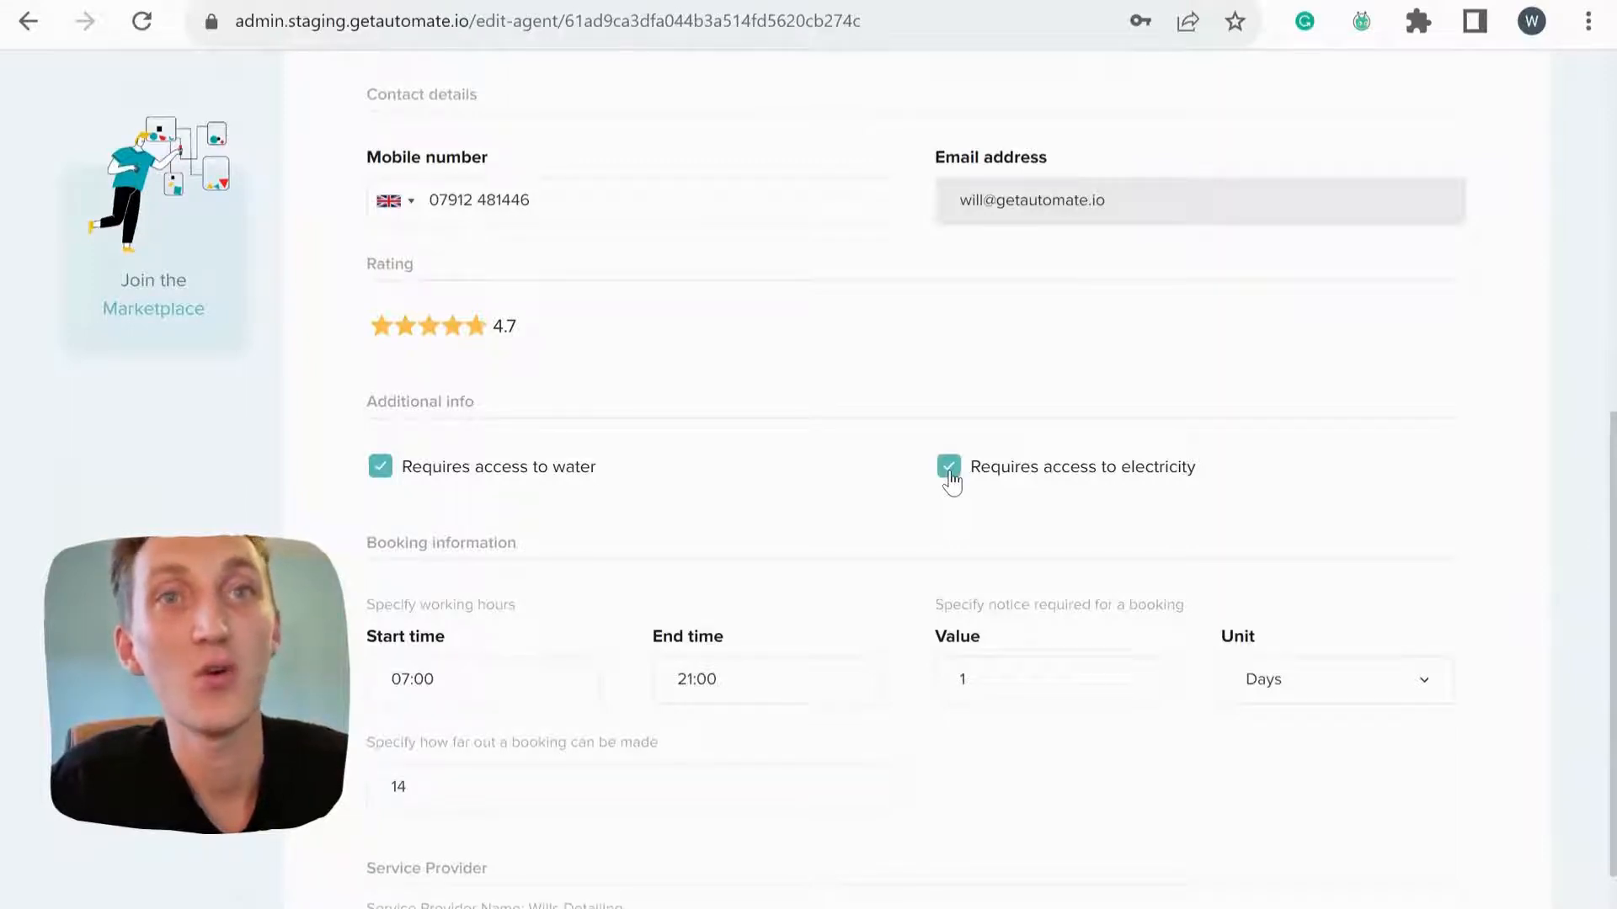
{"action": "left_click", "coordinate": [950, 474]}
{"action": "left_click", "coordinate": [379, 473]}
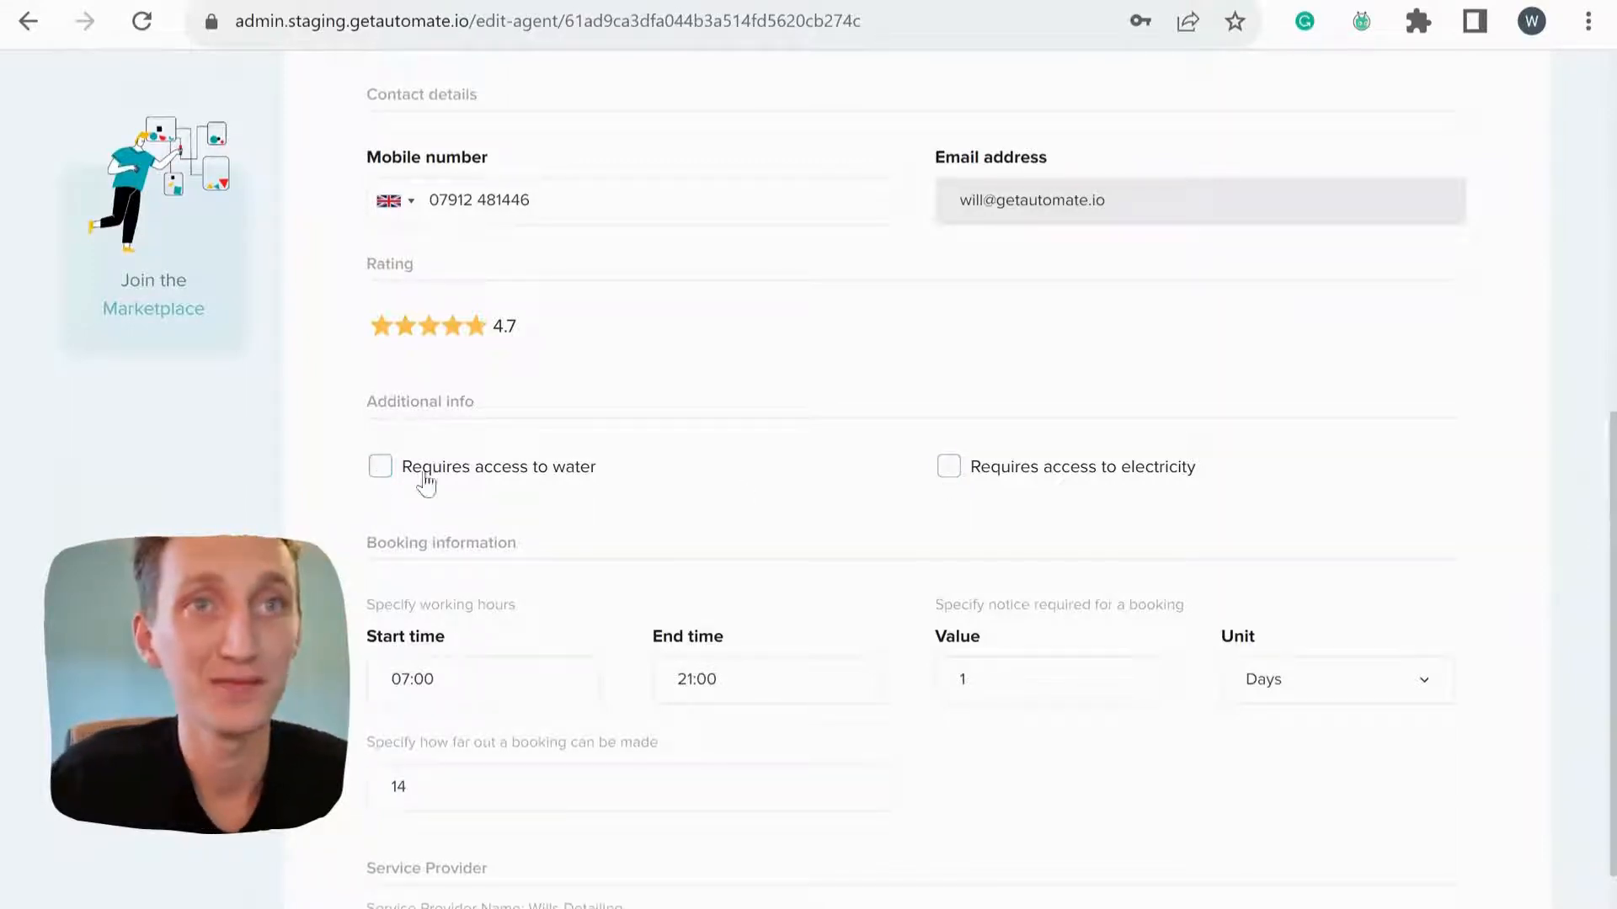
Set the start time of the technician's working hours to 09:00 in the booking information.
{"action": "scroll", "coordinate": [699, 489], "scroll_direction": "down", "scroll_amount": 2}
{"action": "left_click", "coordinate": [715, 501]}
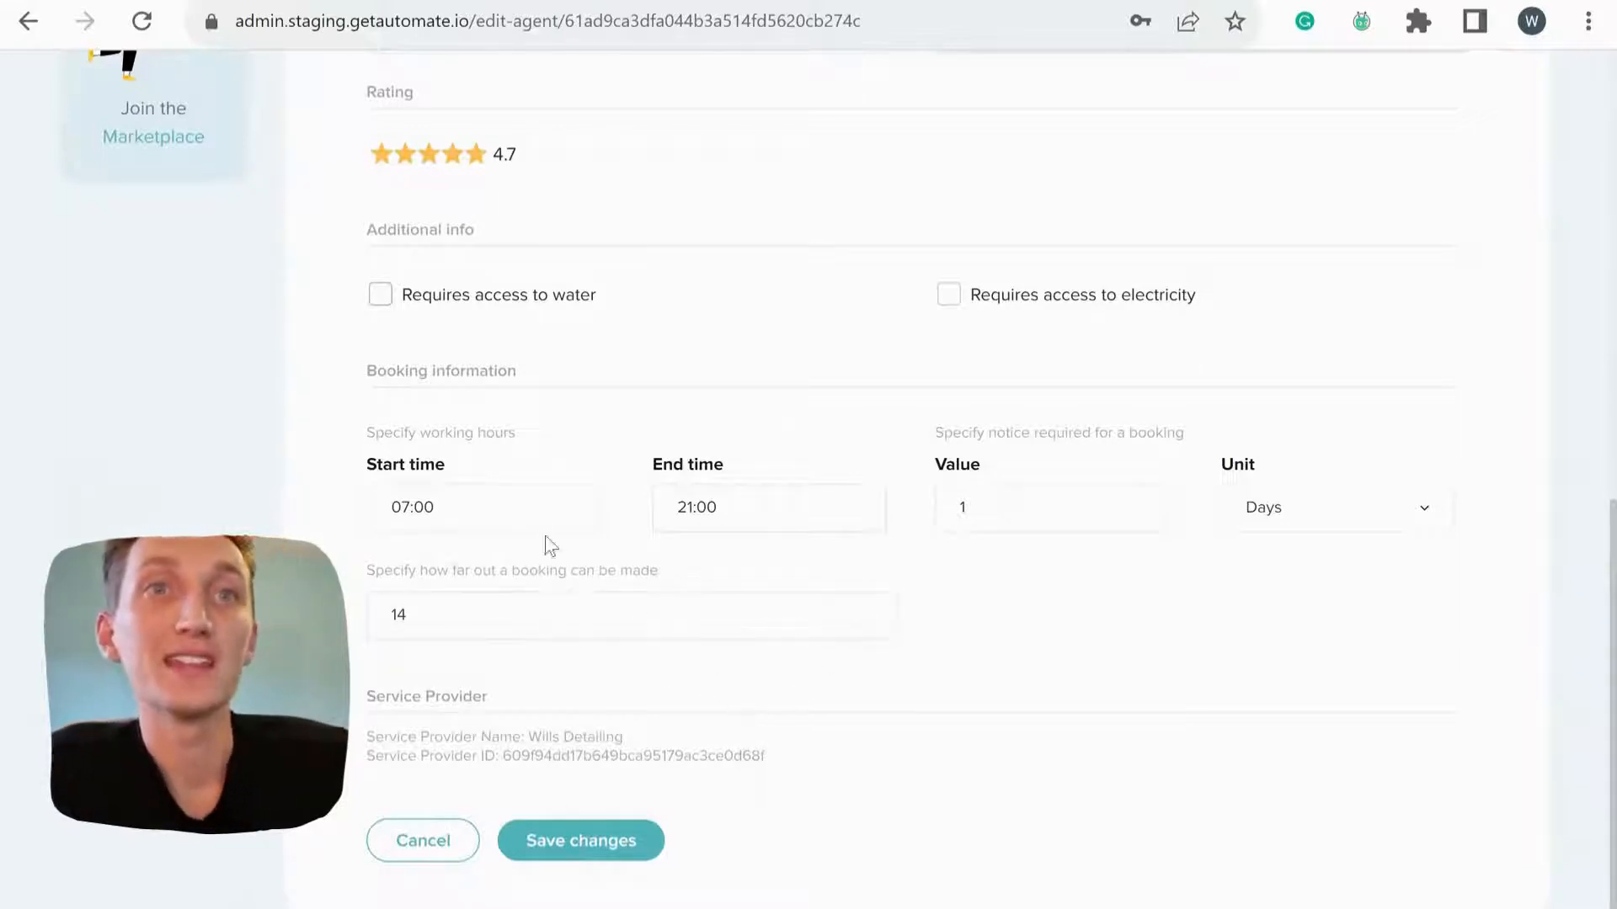
{"action": "left_click_drag", "start_coordinate": [375, 432], "coordinate": [472, 432]}
{"action": "left_click", "coordinate": [548, 433]}
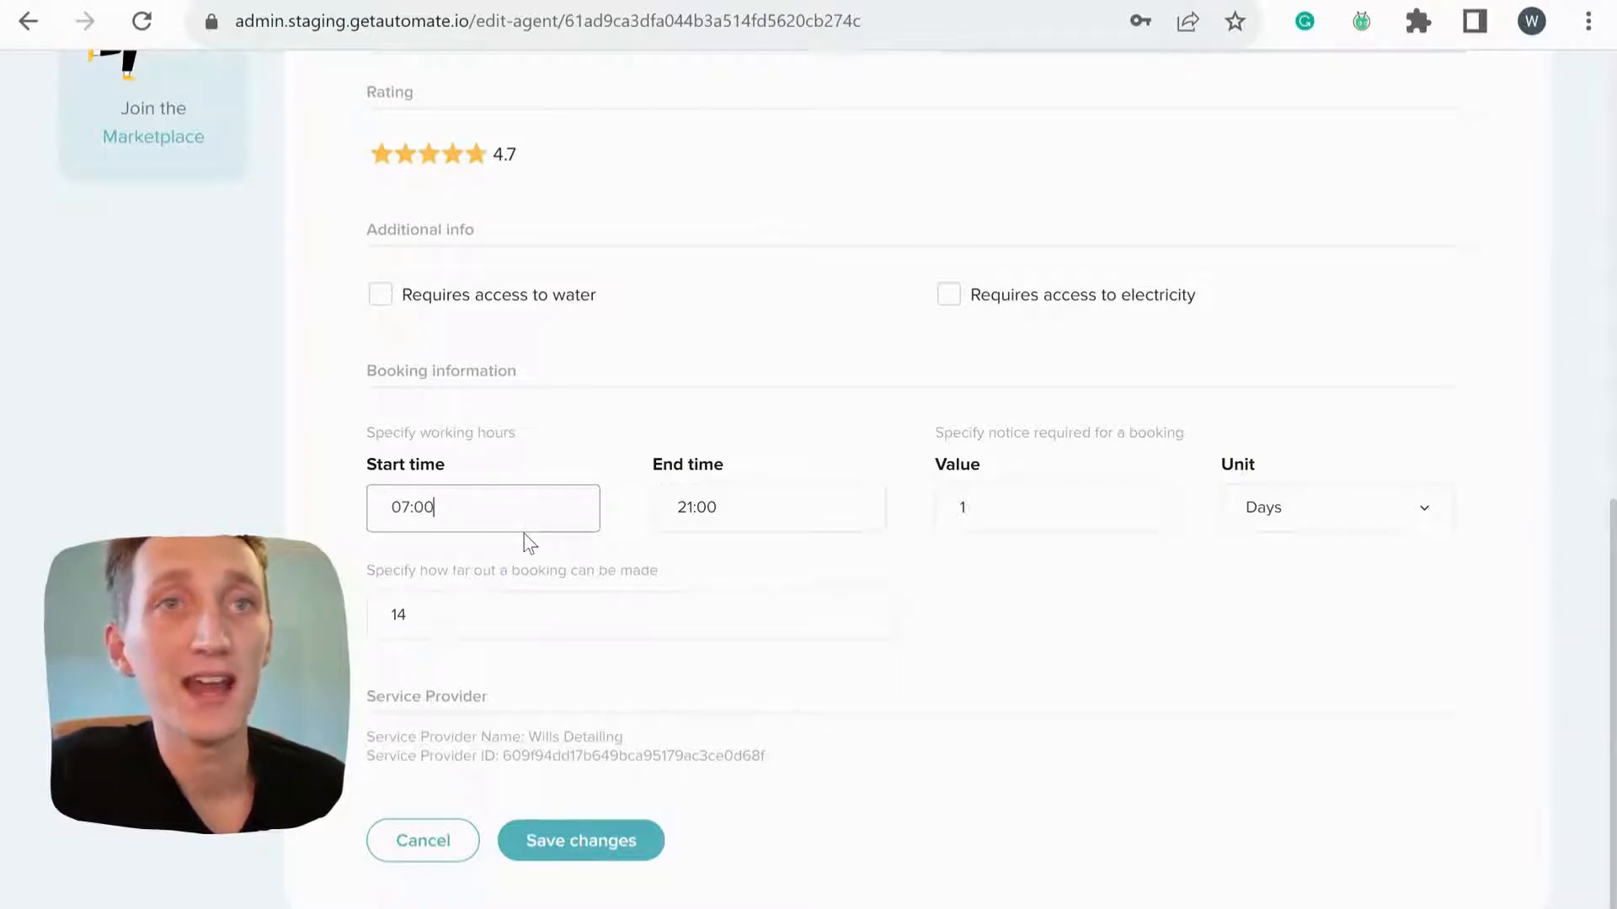
{"action": "left_click", "coordinate": [410, 507]}
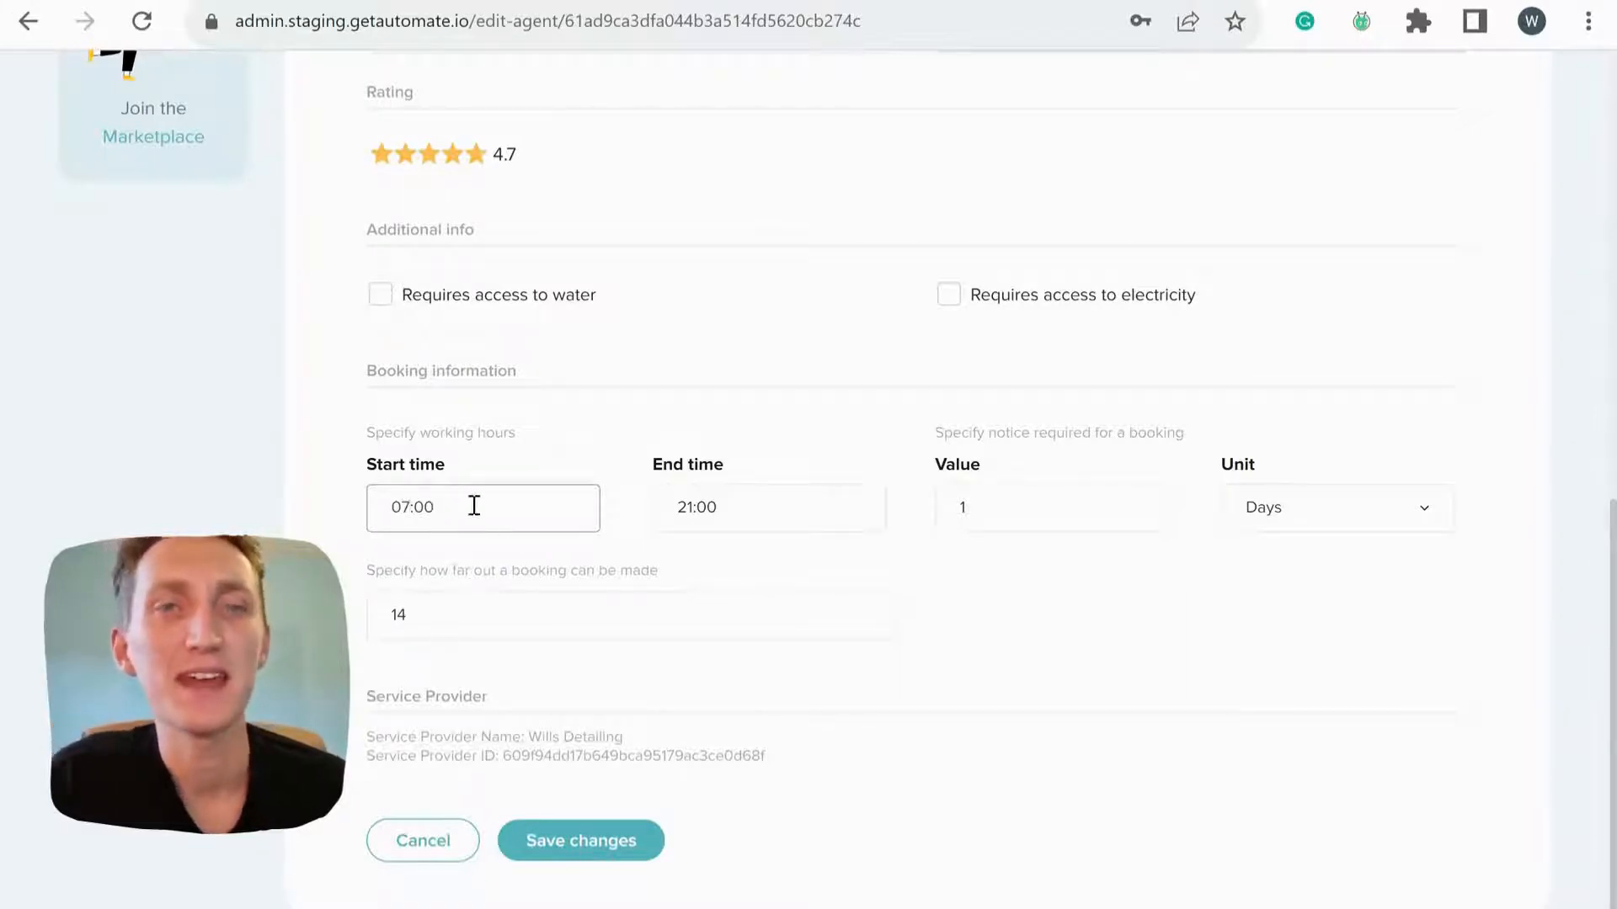
{"action": "key", "text": "BackSpace"}
{"action": "type", "text": "9"}
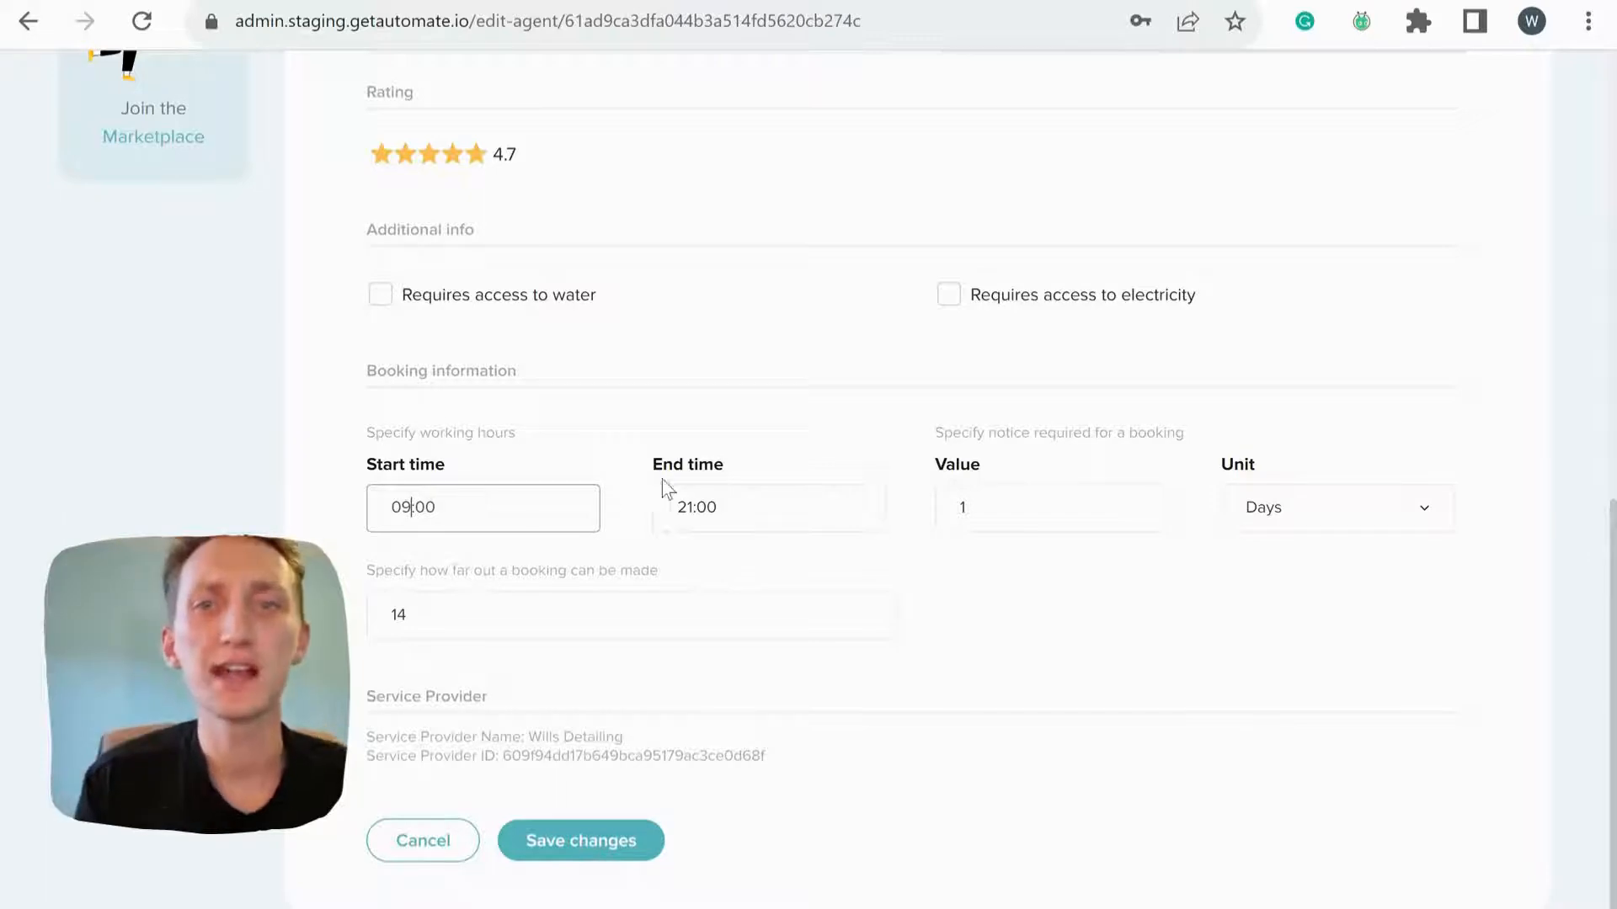
Set the end time of the technician's working hours to 18:00.
{"action": "left_click", "coordinate": [698, 506]}
{"action": "key", "text": "BackSpace"}
{"action": "type", "text": "6"}
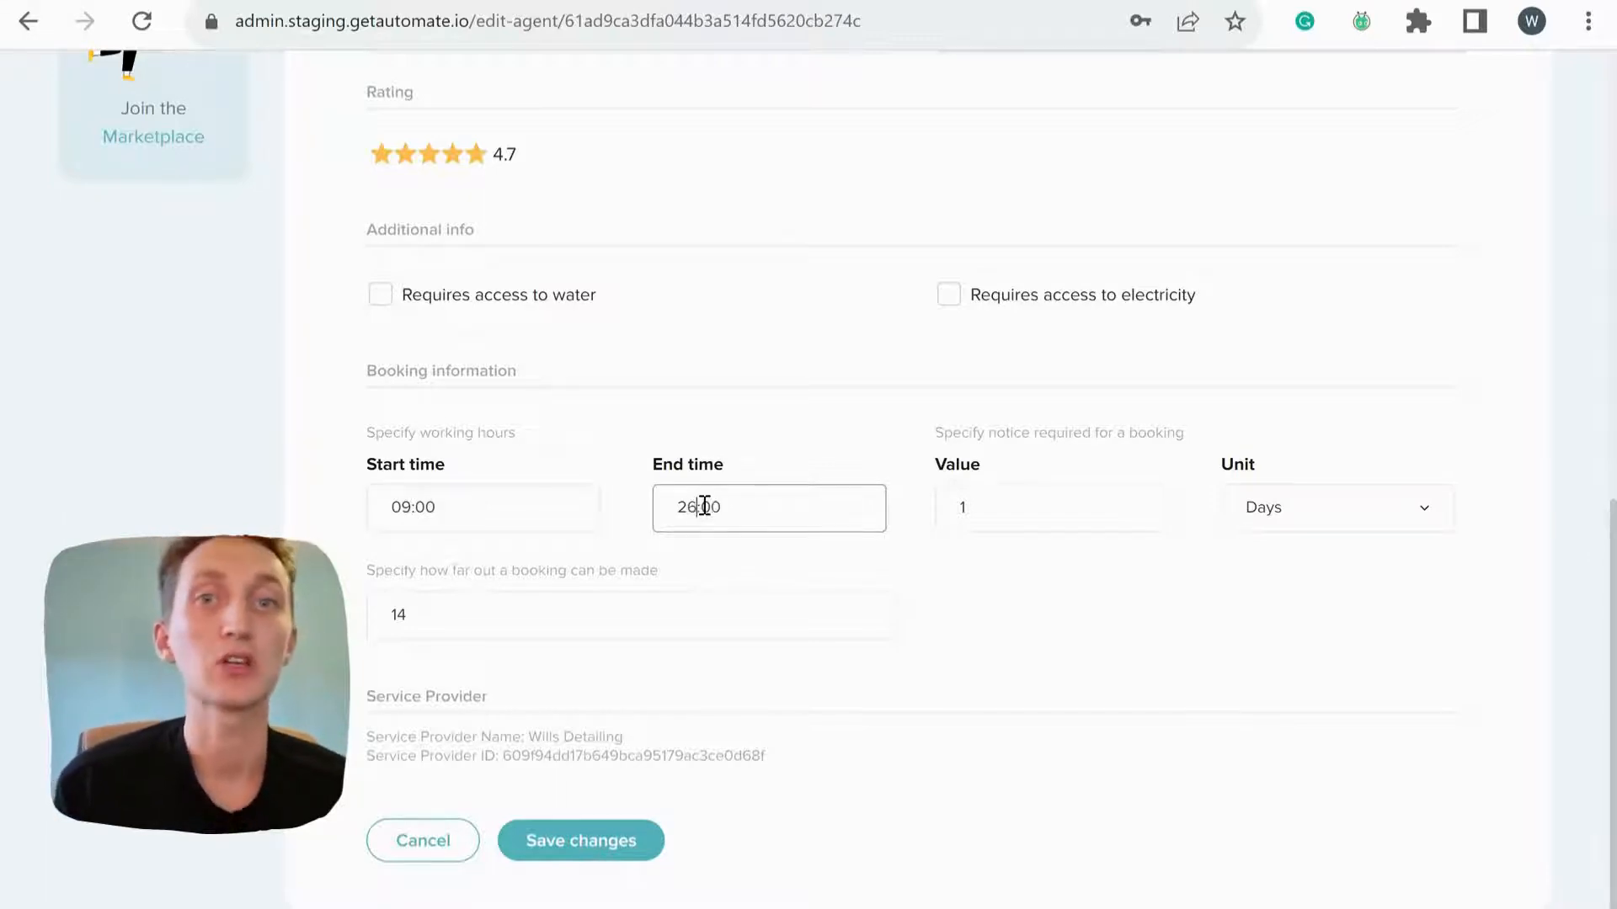
{"action": "key", "text": "BackSpace"}
{"action": "key", "text": "BackSpace"}
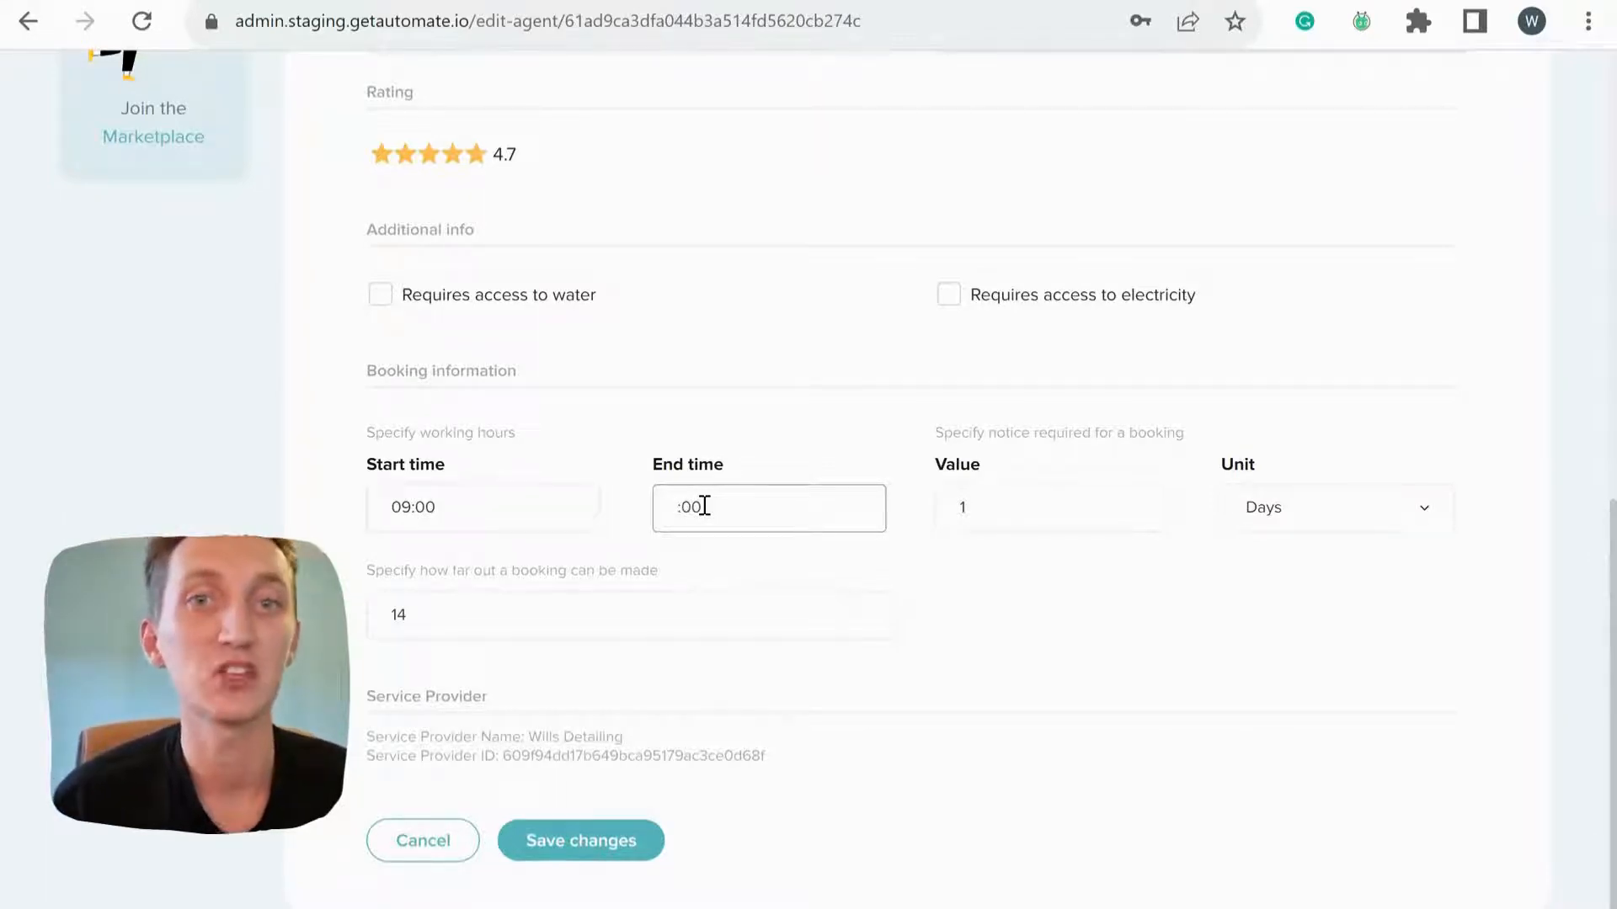
{"action": "type", "text": "18"}
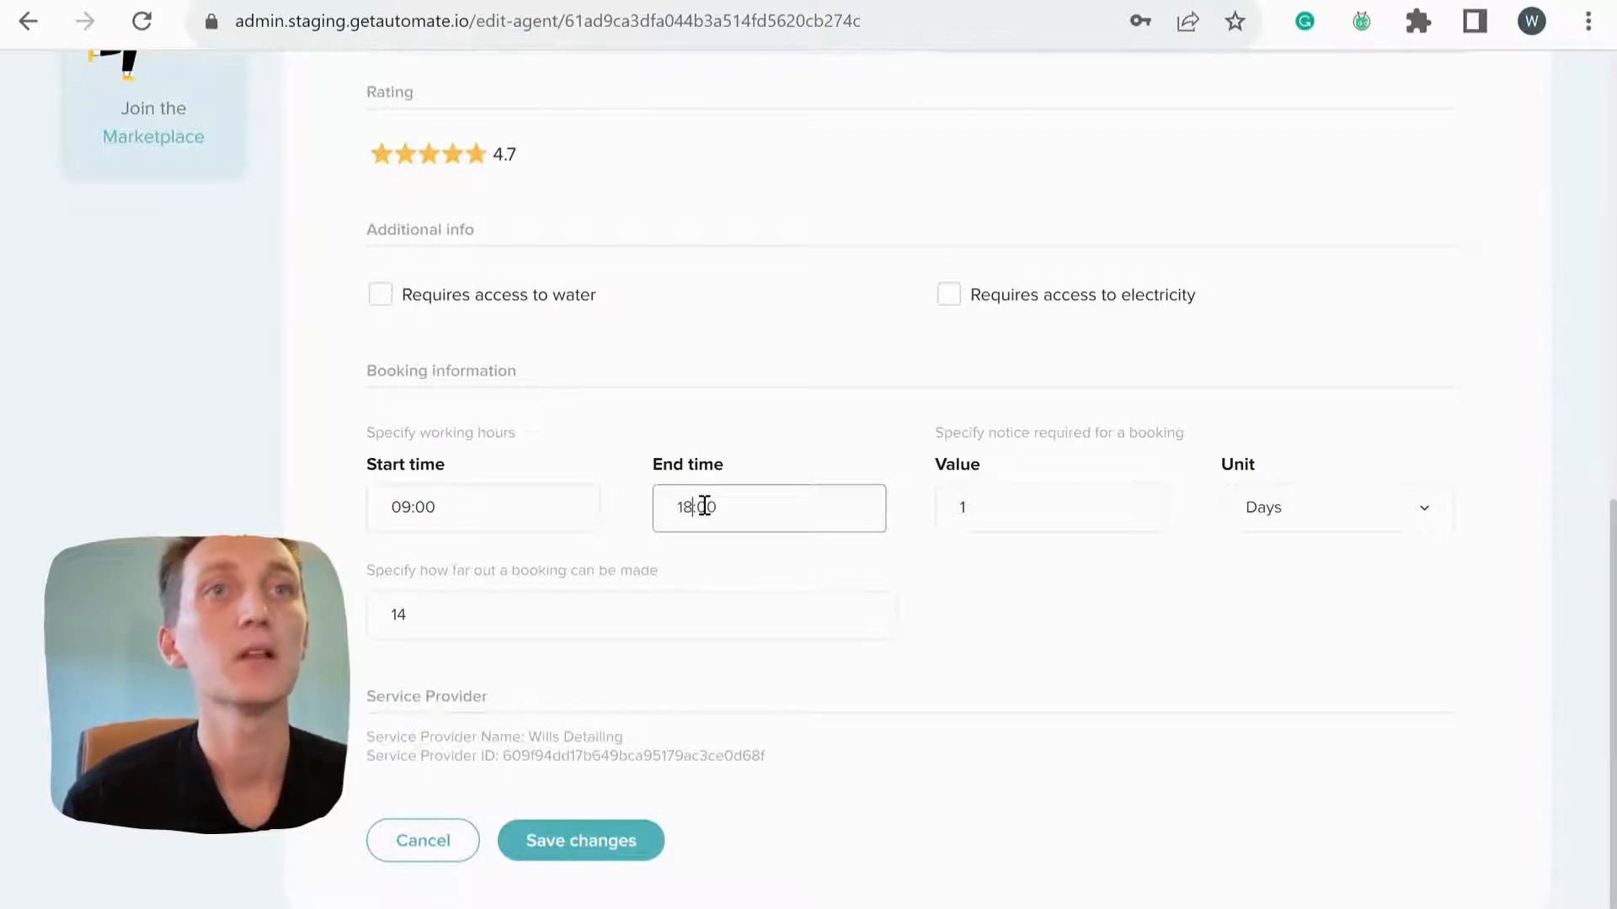
{"action": "left_click", "coordinate": [1211, 639]}
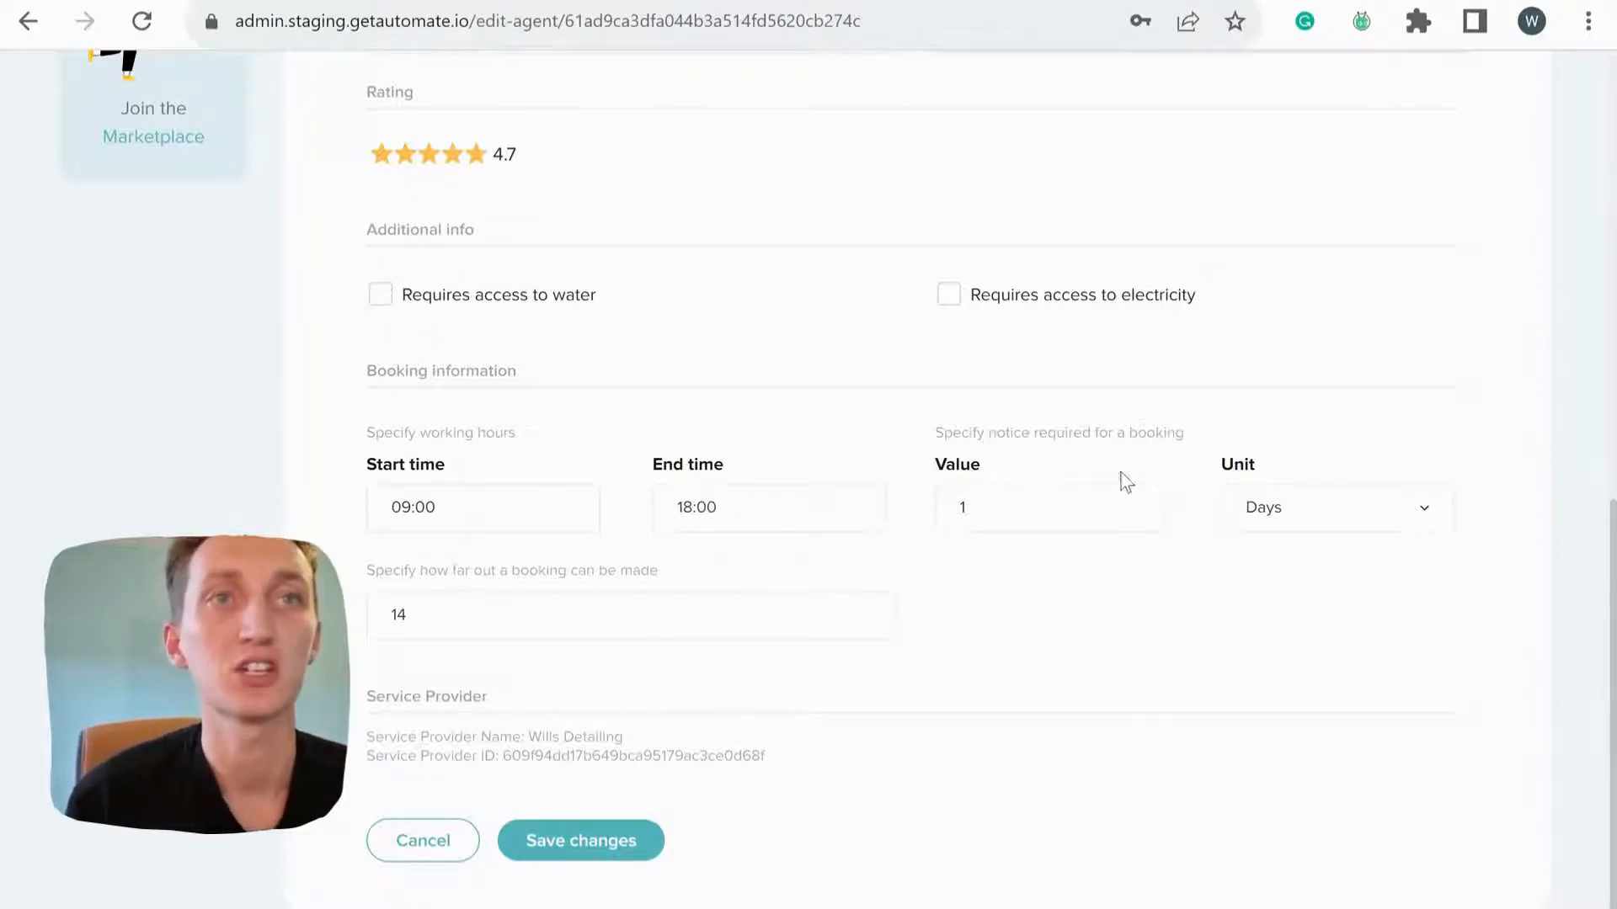
Set the notice required for a booking with this technician to 2 days.
{"action": "left_click", "coordinate": [1095, 492]}
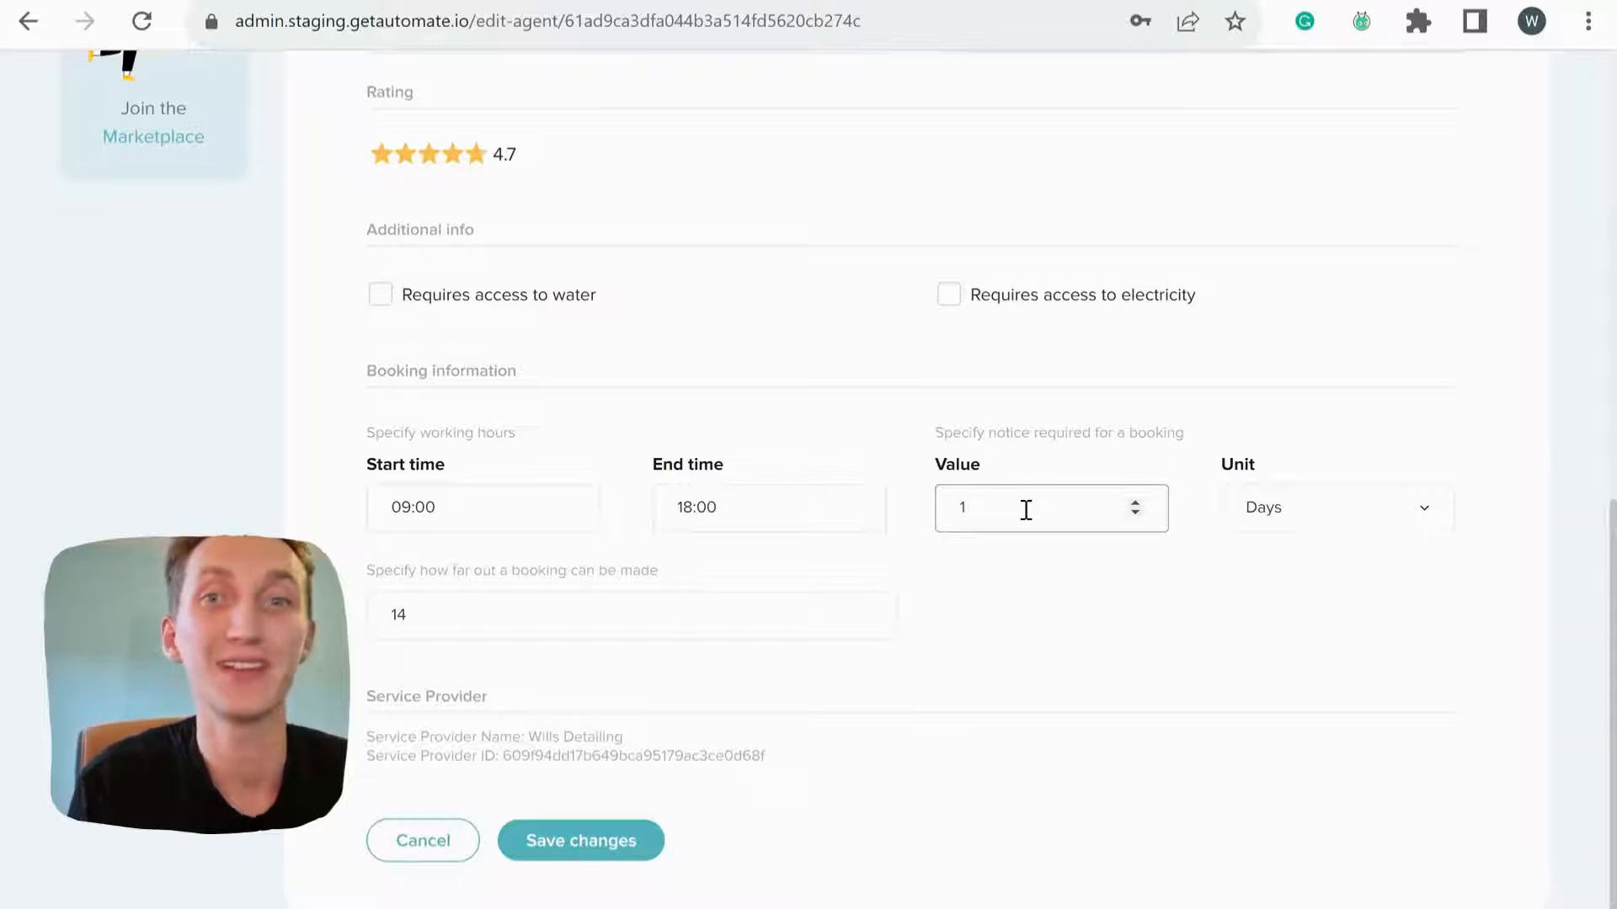
{"action": "key", "text": "BackSpace"}
{"action": "type", "text": "2"}
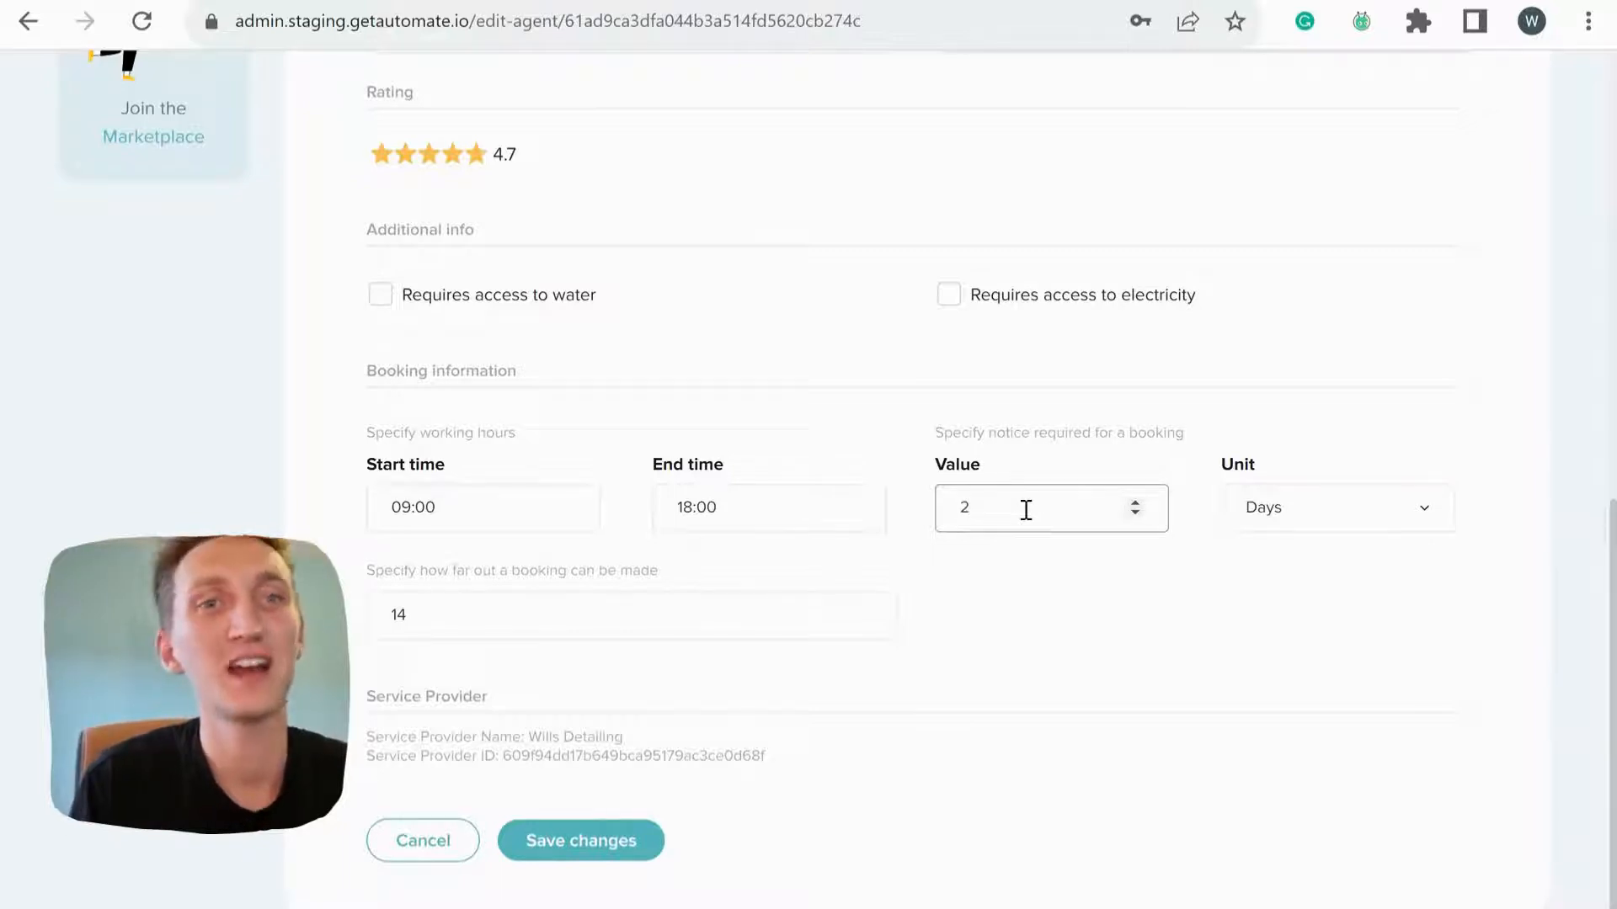
Set how far out a booking can be made with the technician to 30 and save the profile changes.
{"action": "left_click", "coordinate": [1283, 513]}
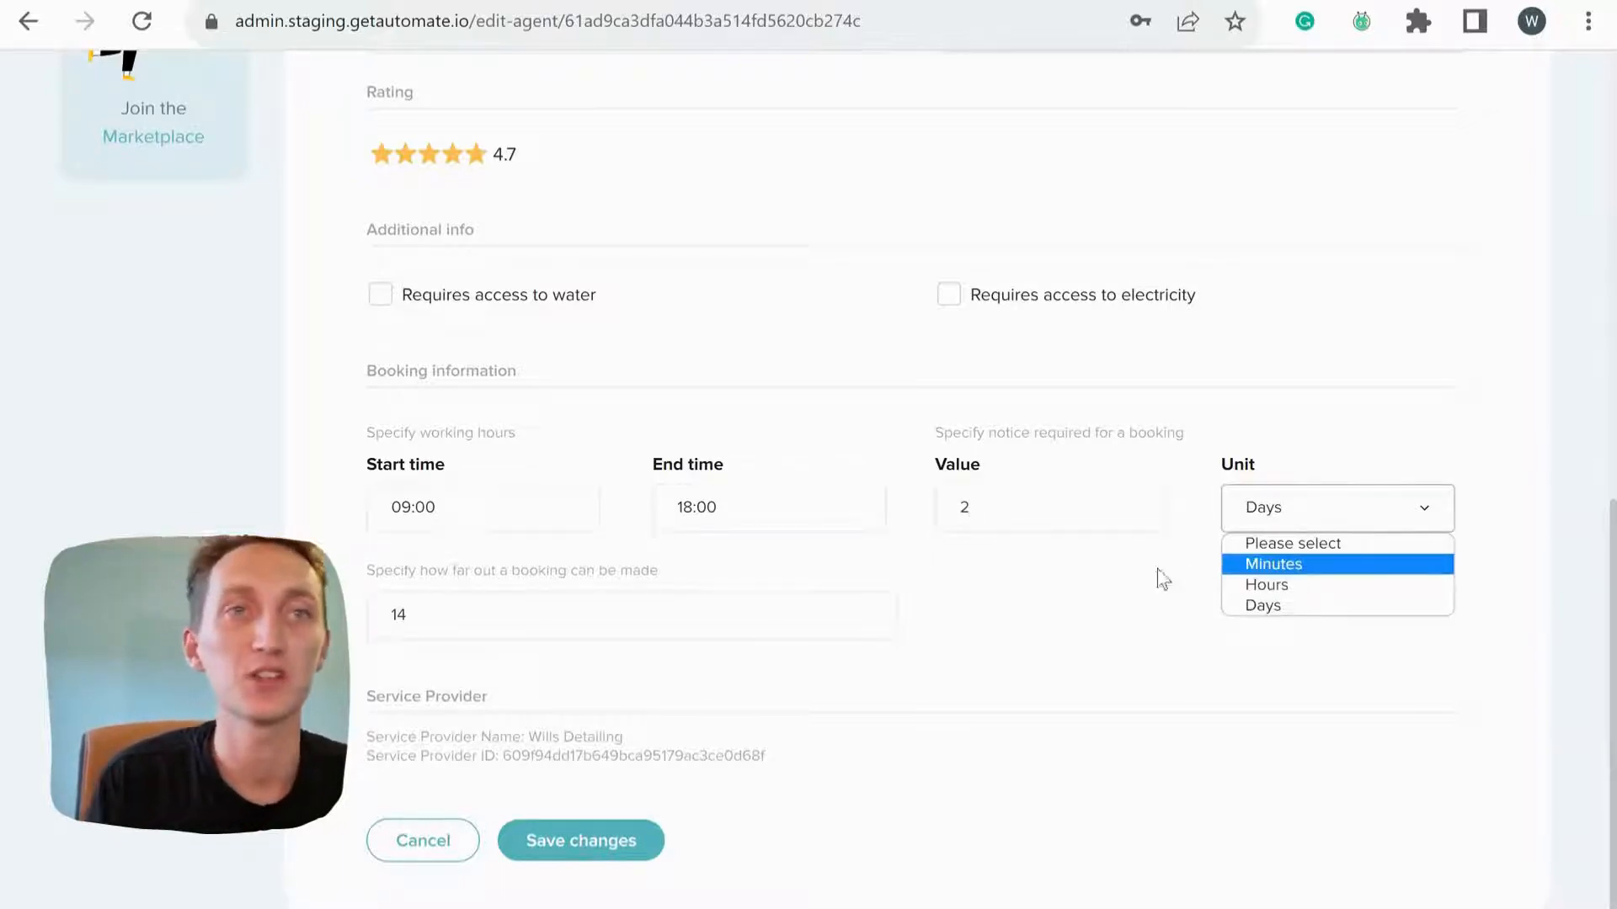
{"action": "left_click", "coordinate": [1104, 577]}
{"action": "left_click", "coordinate": [517, 632]}
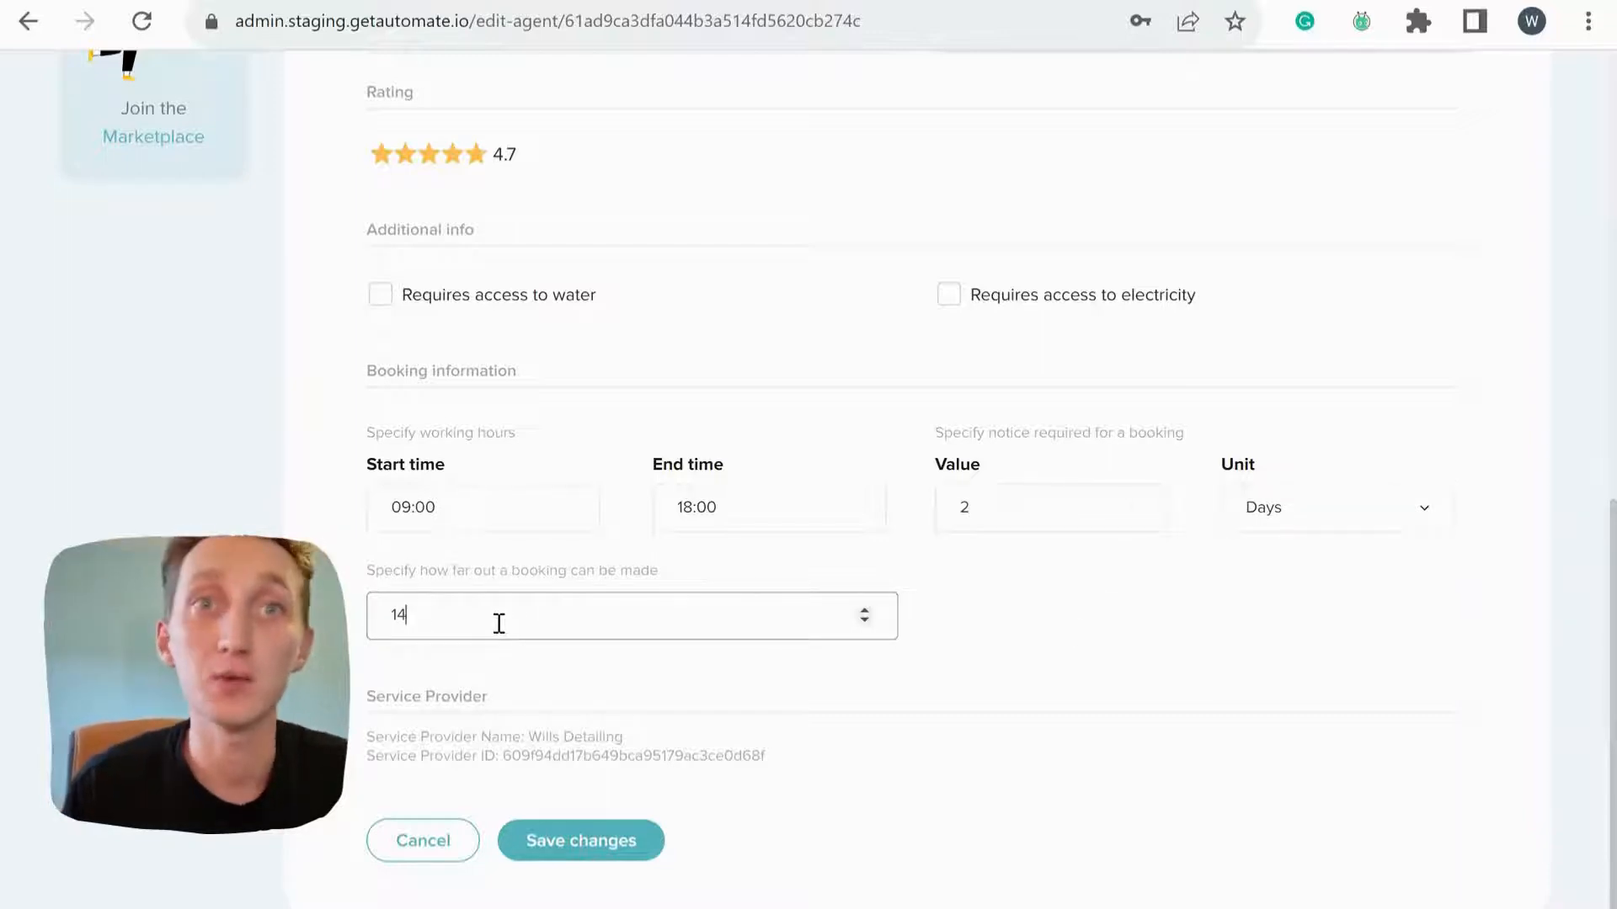
{"action": "key", "text": "BackSpace"}
{"action": "key", "text": "BackSpace"}
{"action": "type", "text": "30"}
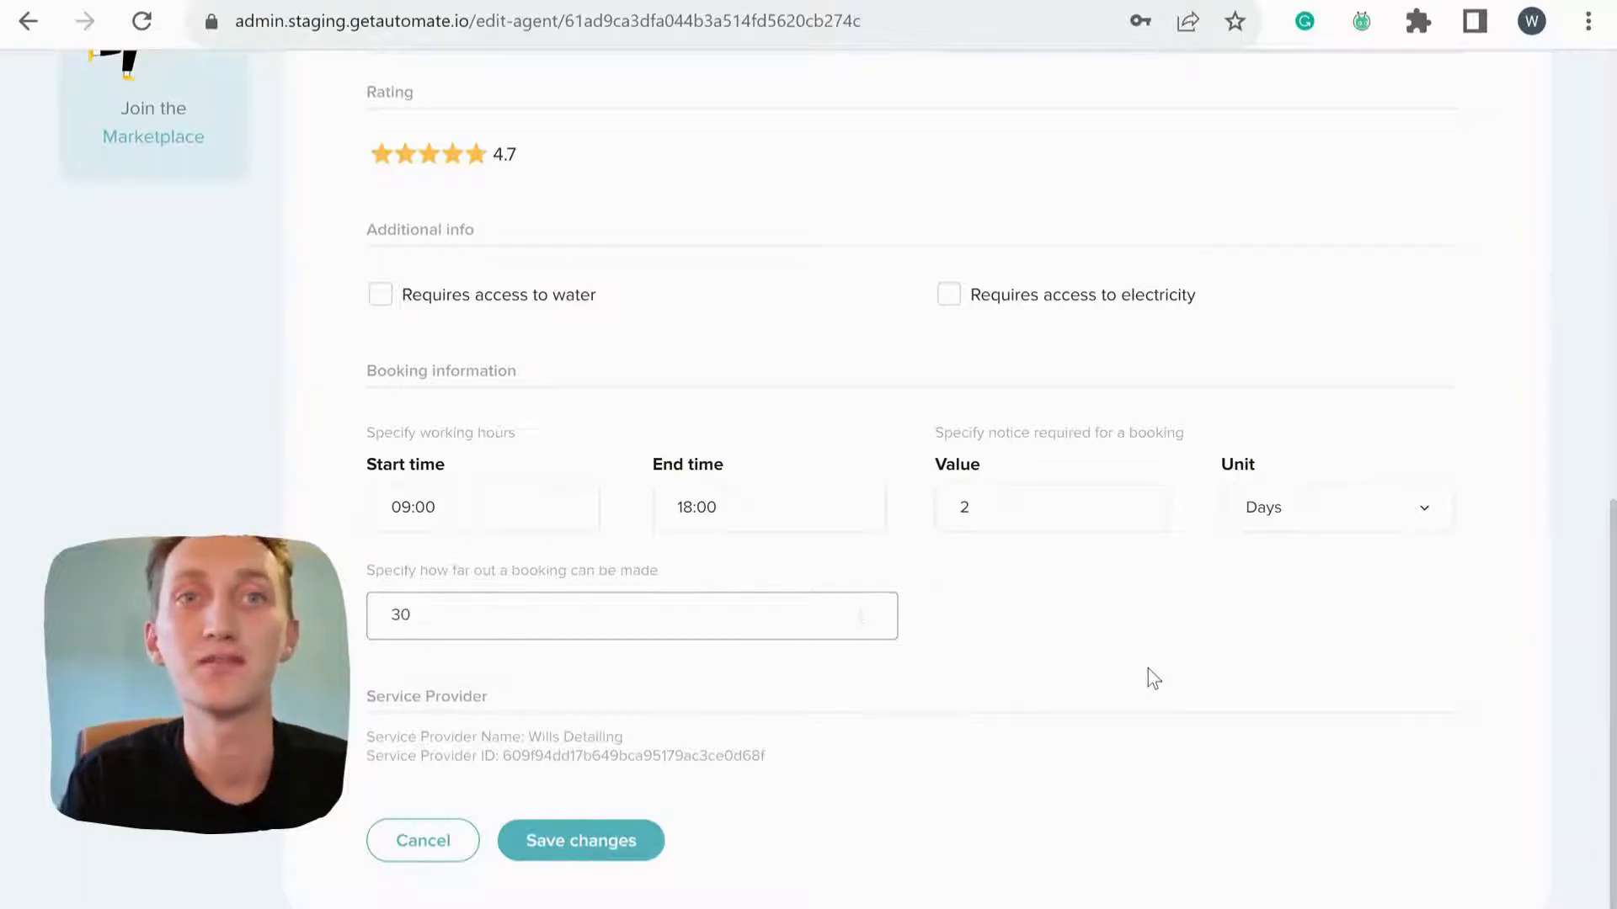
{"action": "left_click", "coordinate": [1149, 669]}
{"action": "left_click", "coordinate": [627, 848]}
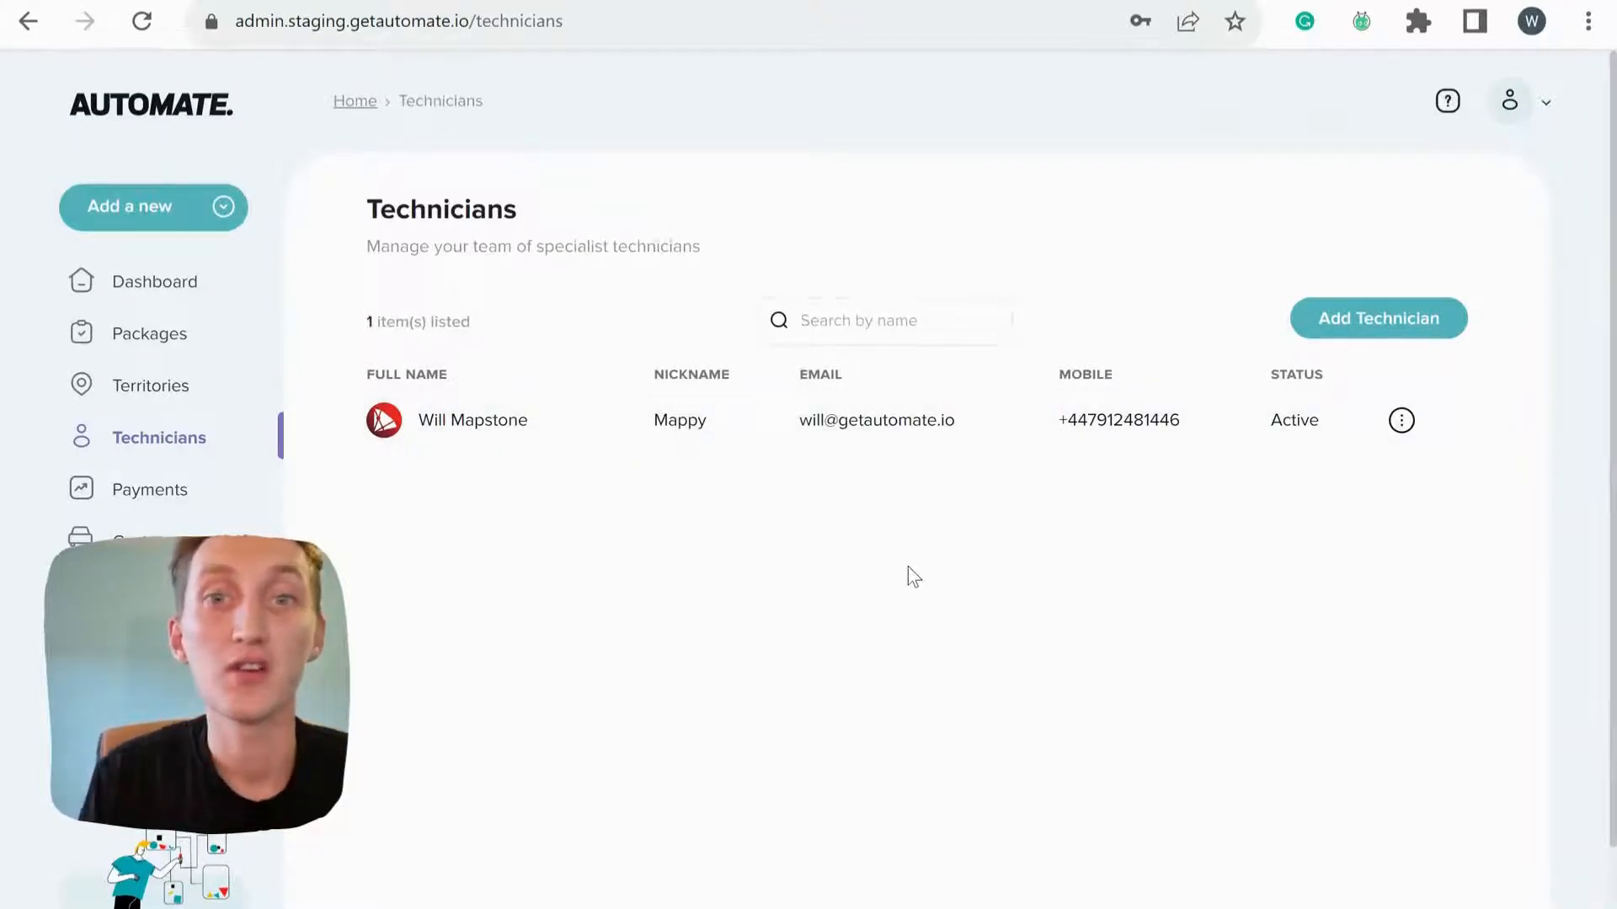
Examine the fields of the form for adding a new technician, and leave it without saving.
{"action": "left_click", "coordinate": [1365, 331]}
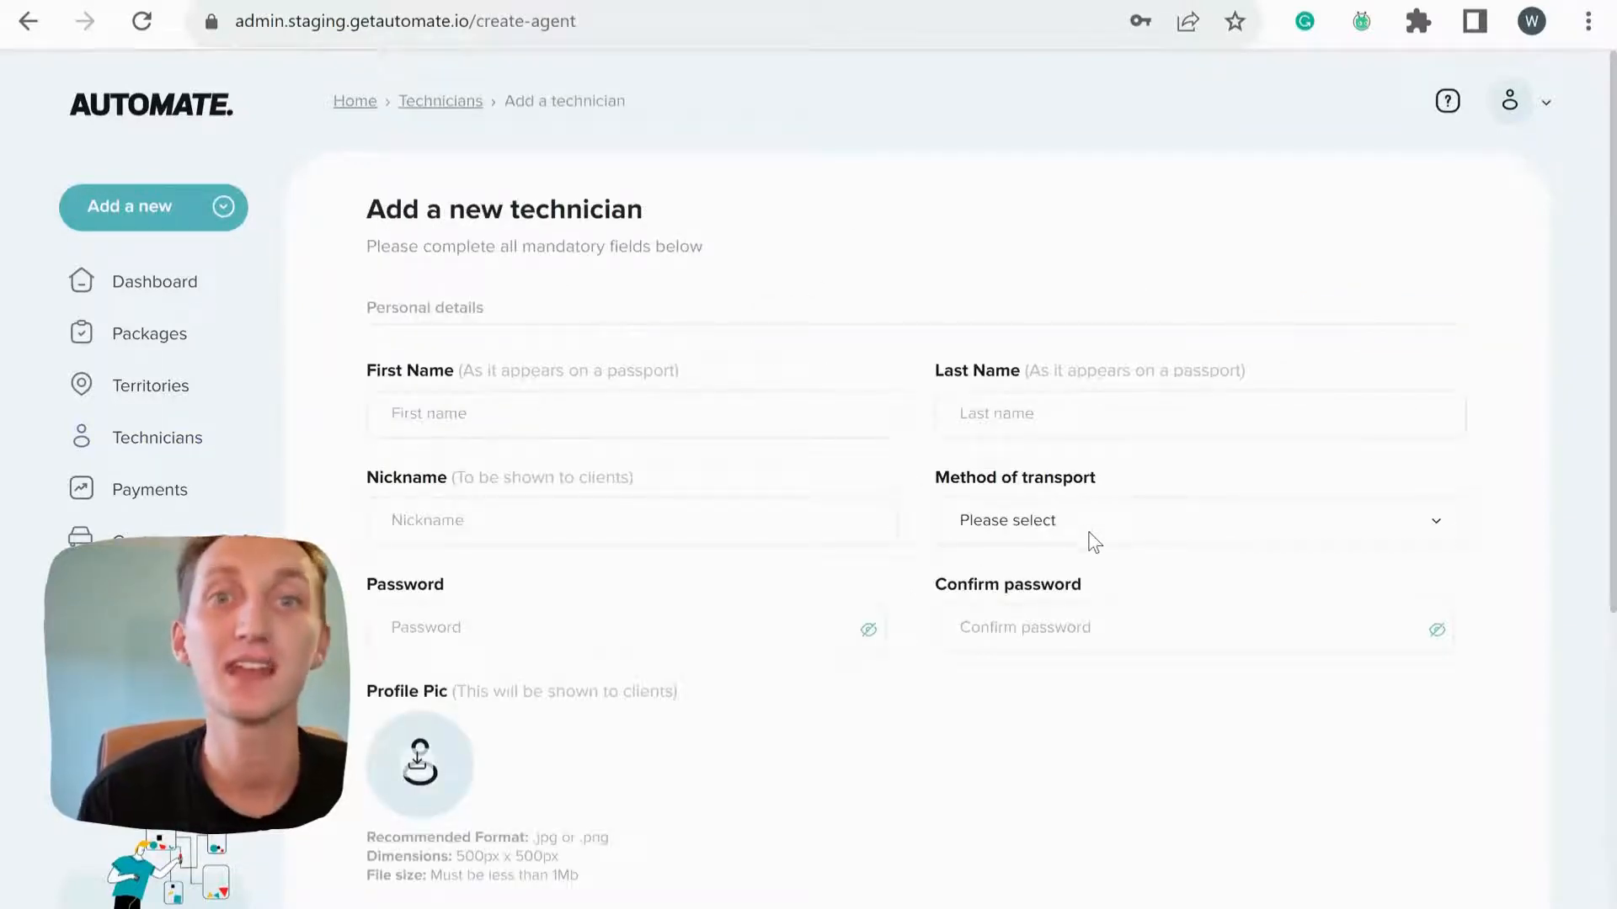
{"action": "scroll", "coordinate": [1048, 672], "scroll_direction": "down", "scroll_amount": 4}
{"action": "scroll", "coordinate": [941, 638], "scroll_direction": "down", "scroll_amount": 3}
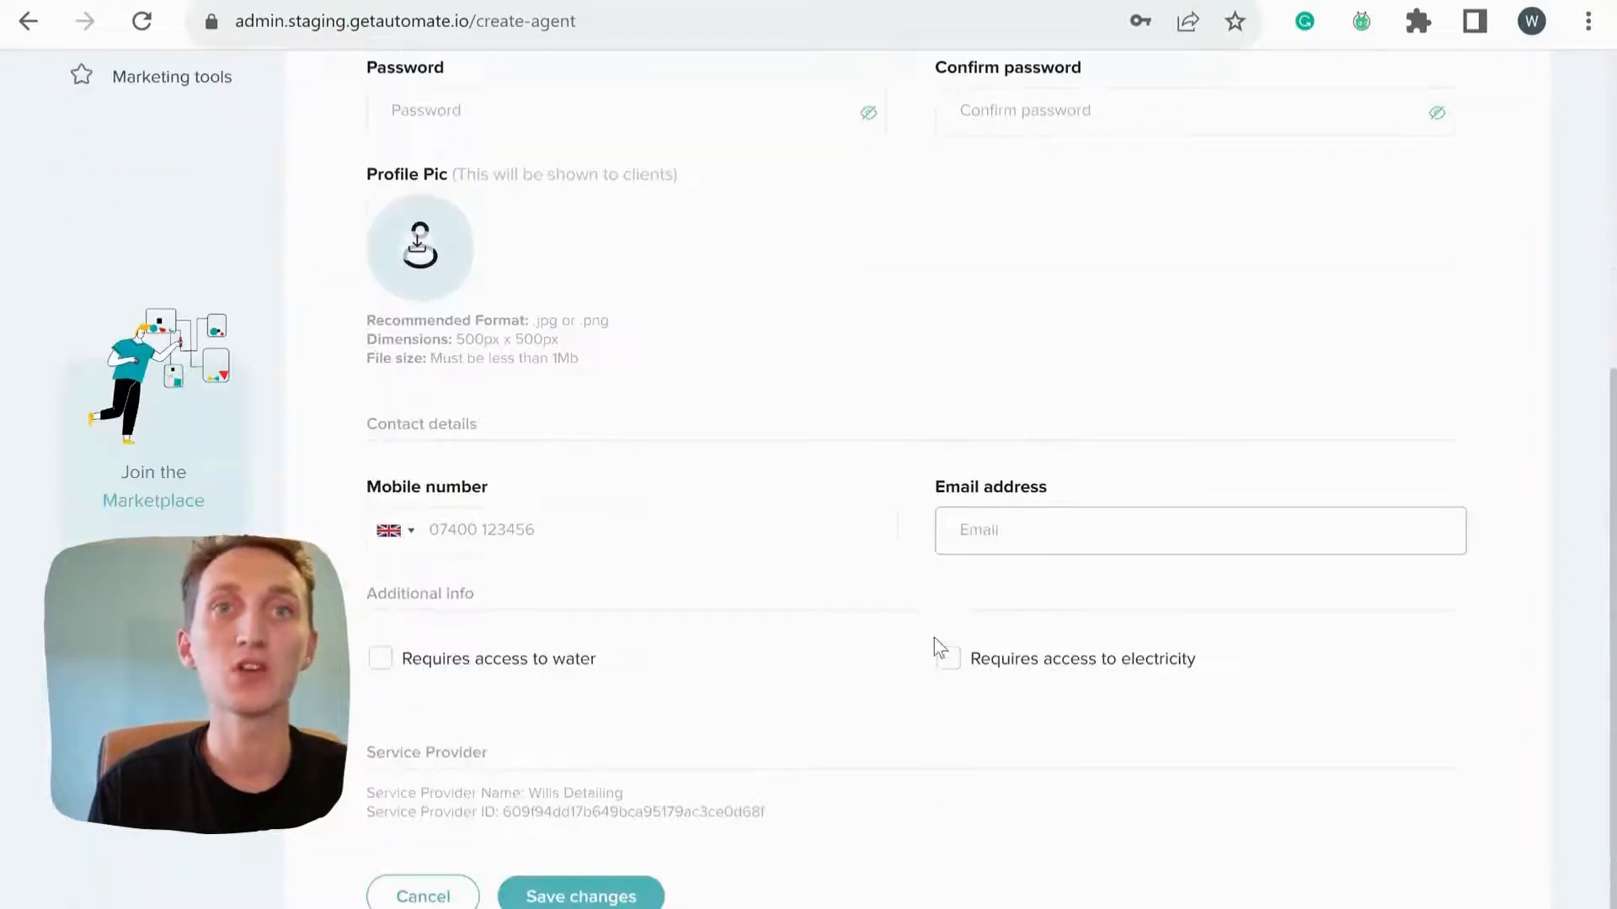
{"action": "left_click", "coordinate": [433, 842]}
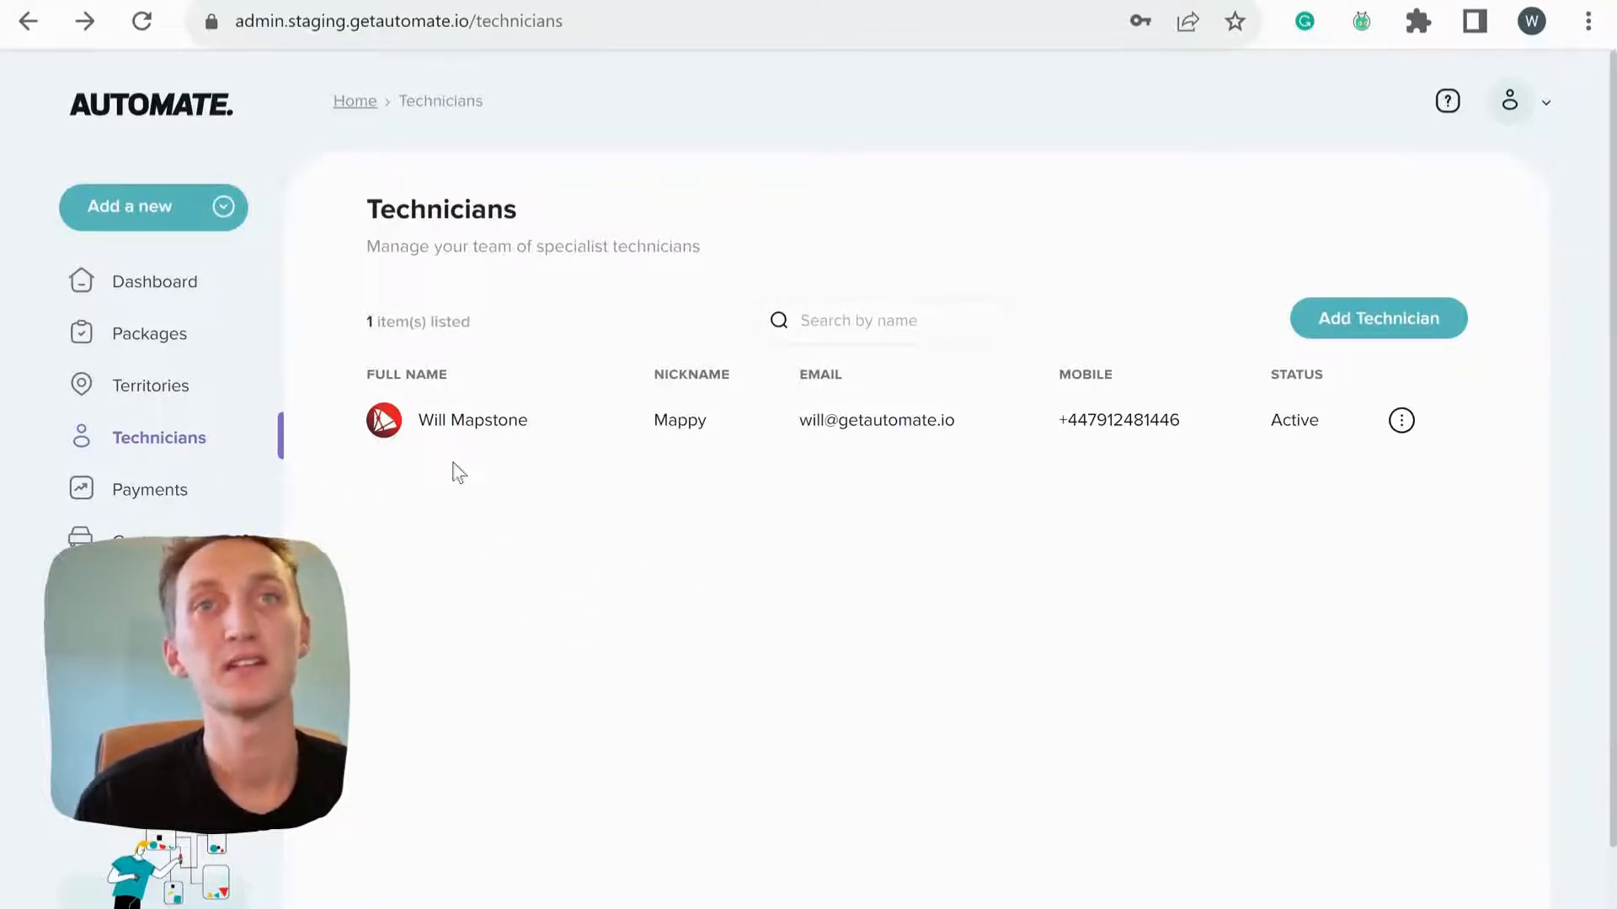
Start a new territory in the business's own territories and name it Warrington.
{"action": "left_click", "coordinate": [182, 392]}
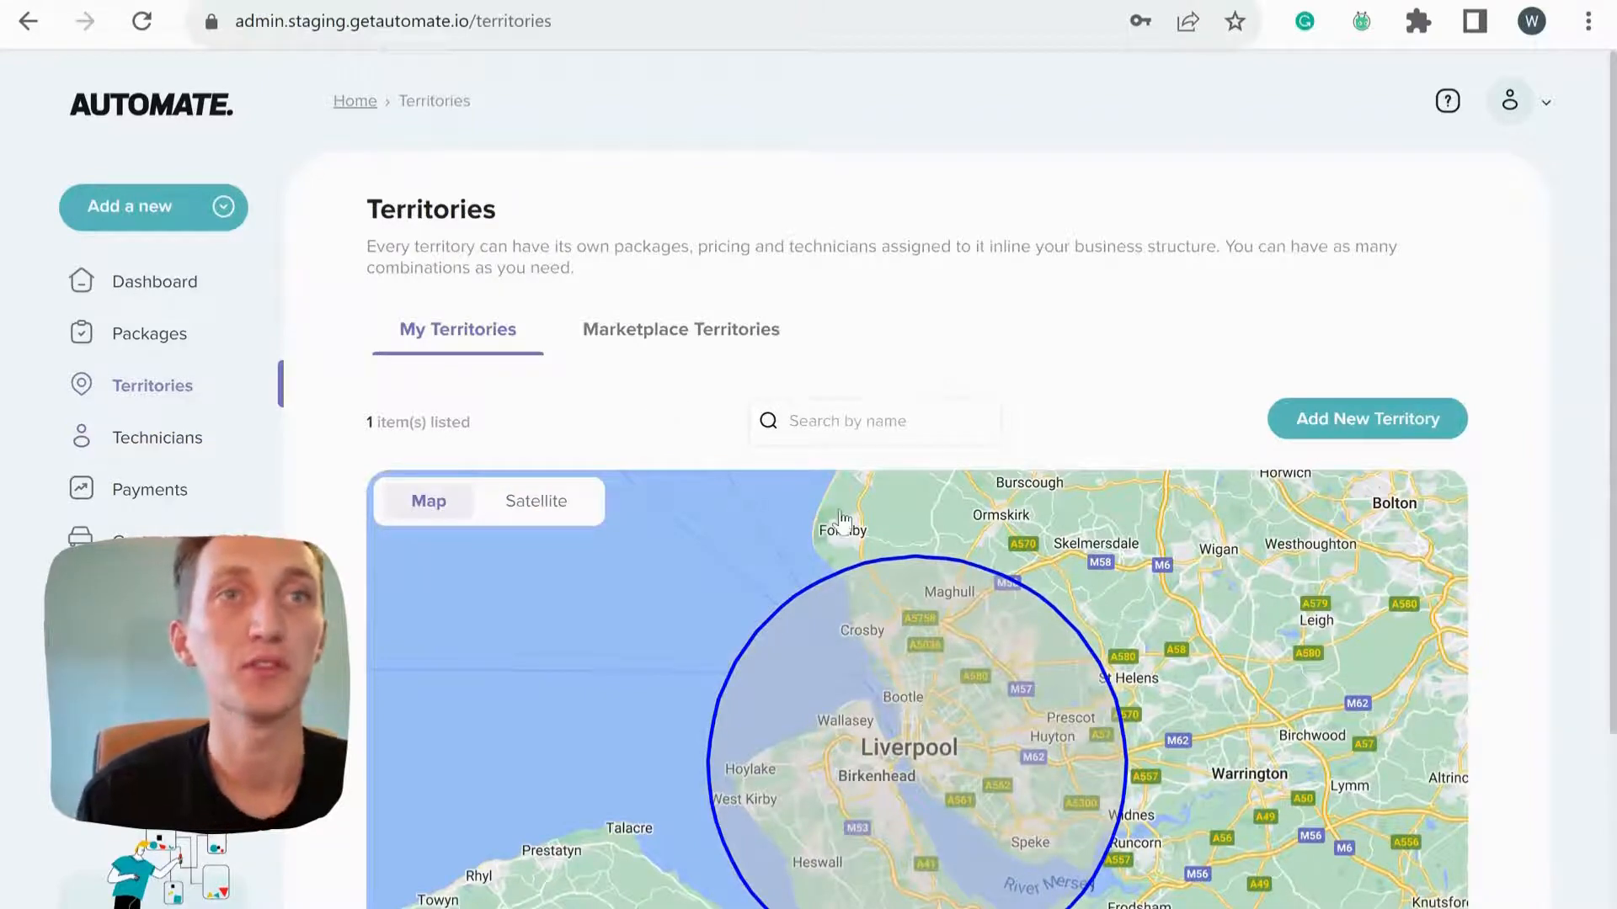
{"action": "scroll", "coordinate": [866, 548], "scroll_direction": "down", "scroll_amount": 3}
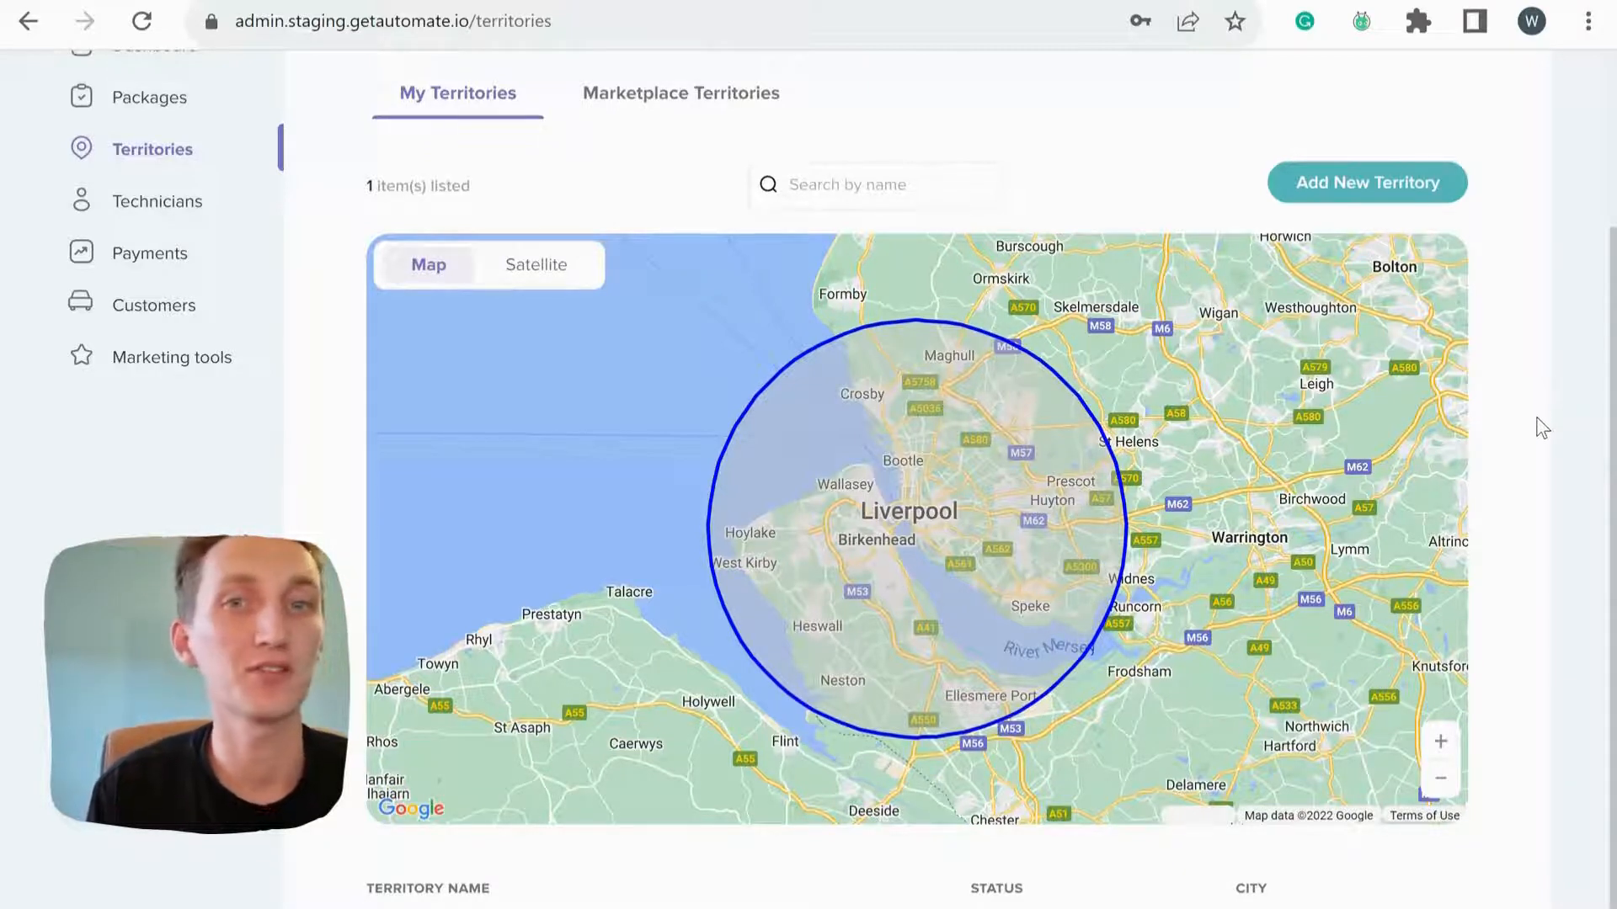
{"action": "scroll", "coordinate": [1542, 428], "scroll_direction": "down", "scroll_amount": 1}
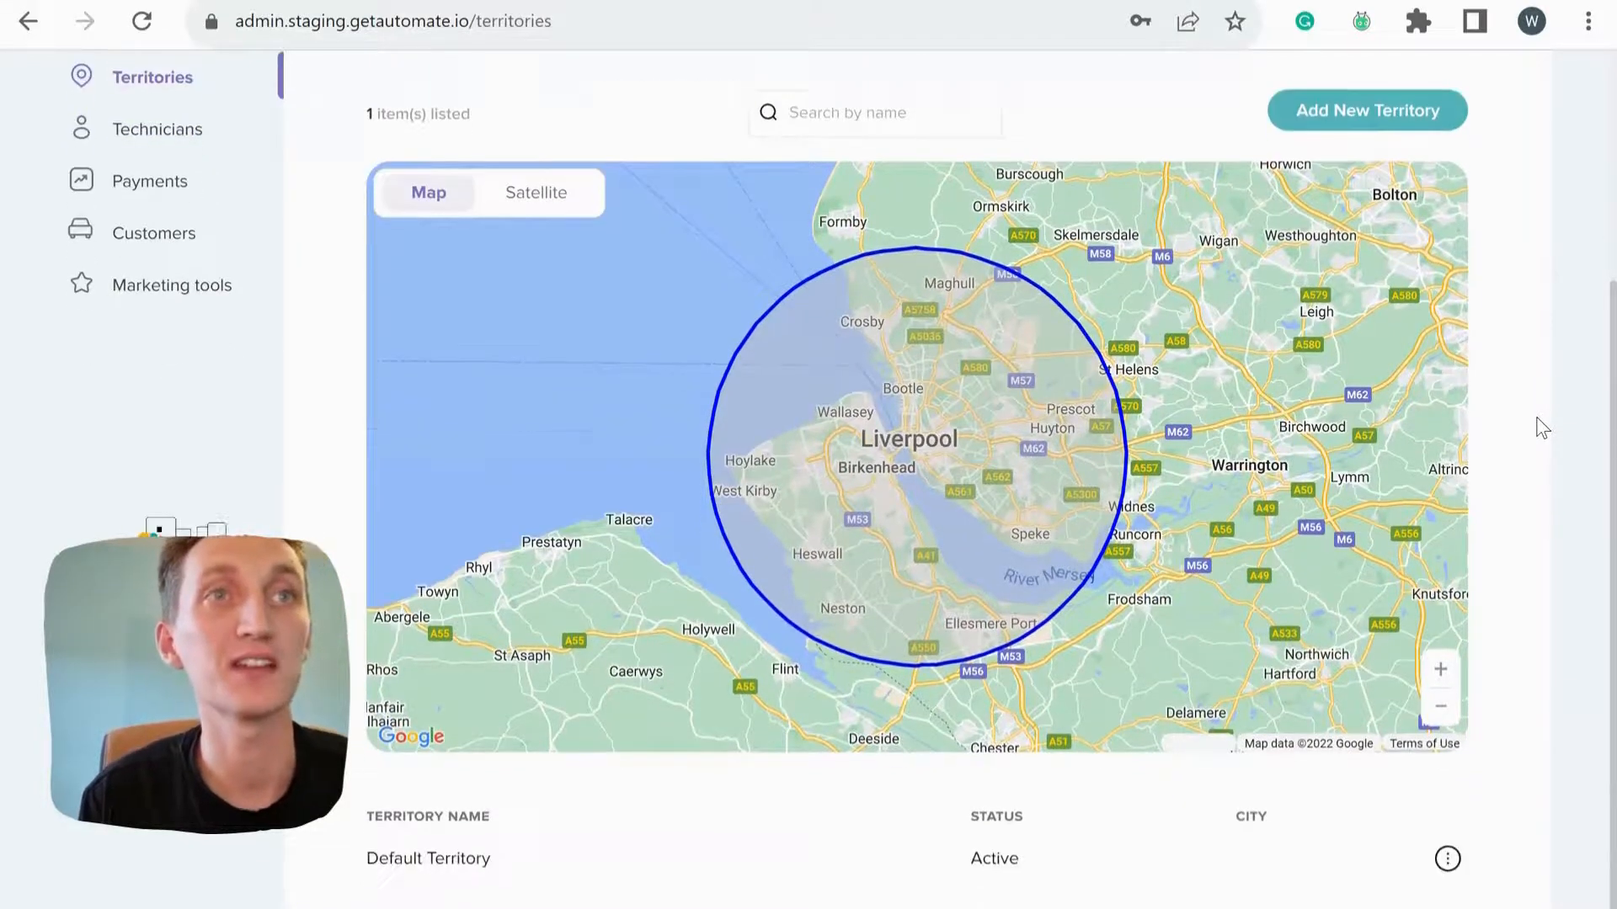
{"action": "left_click", "coordinate": [1338, 119]}
{"action": "left_click", "coordinate": [541, 682]}
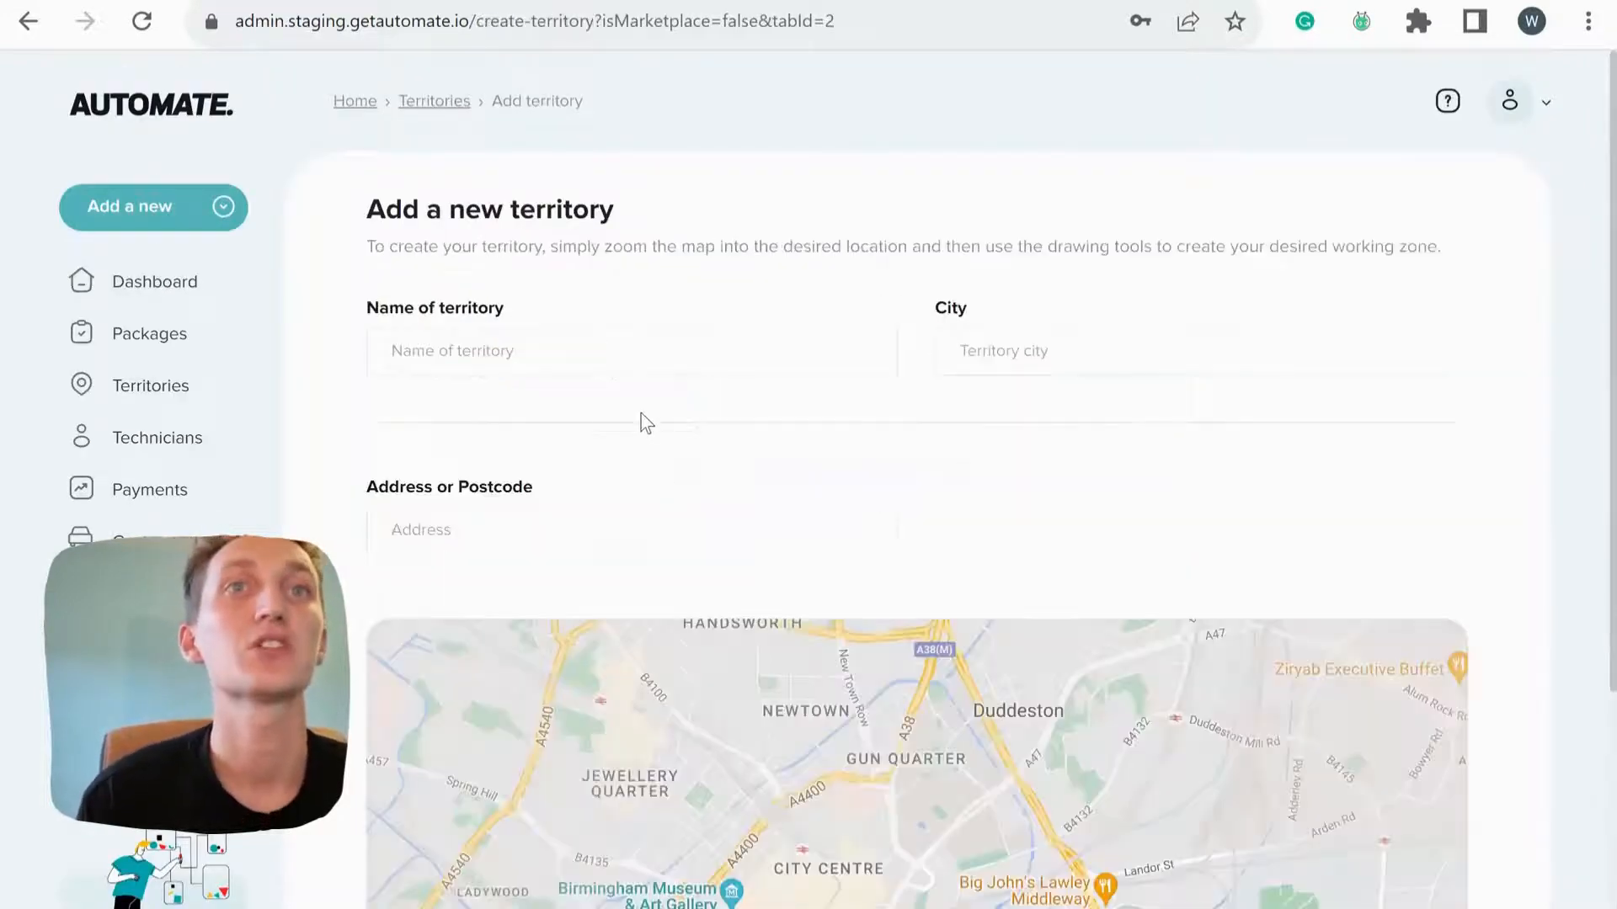
{"action": "left_click", "coordinate": [546, 353]}
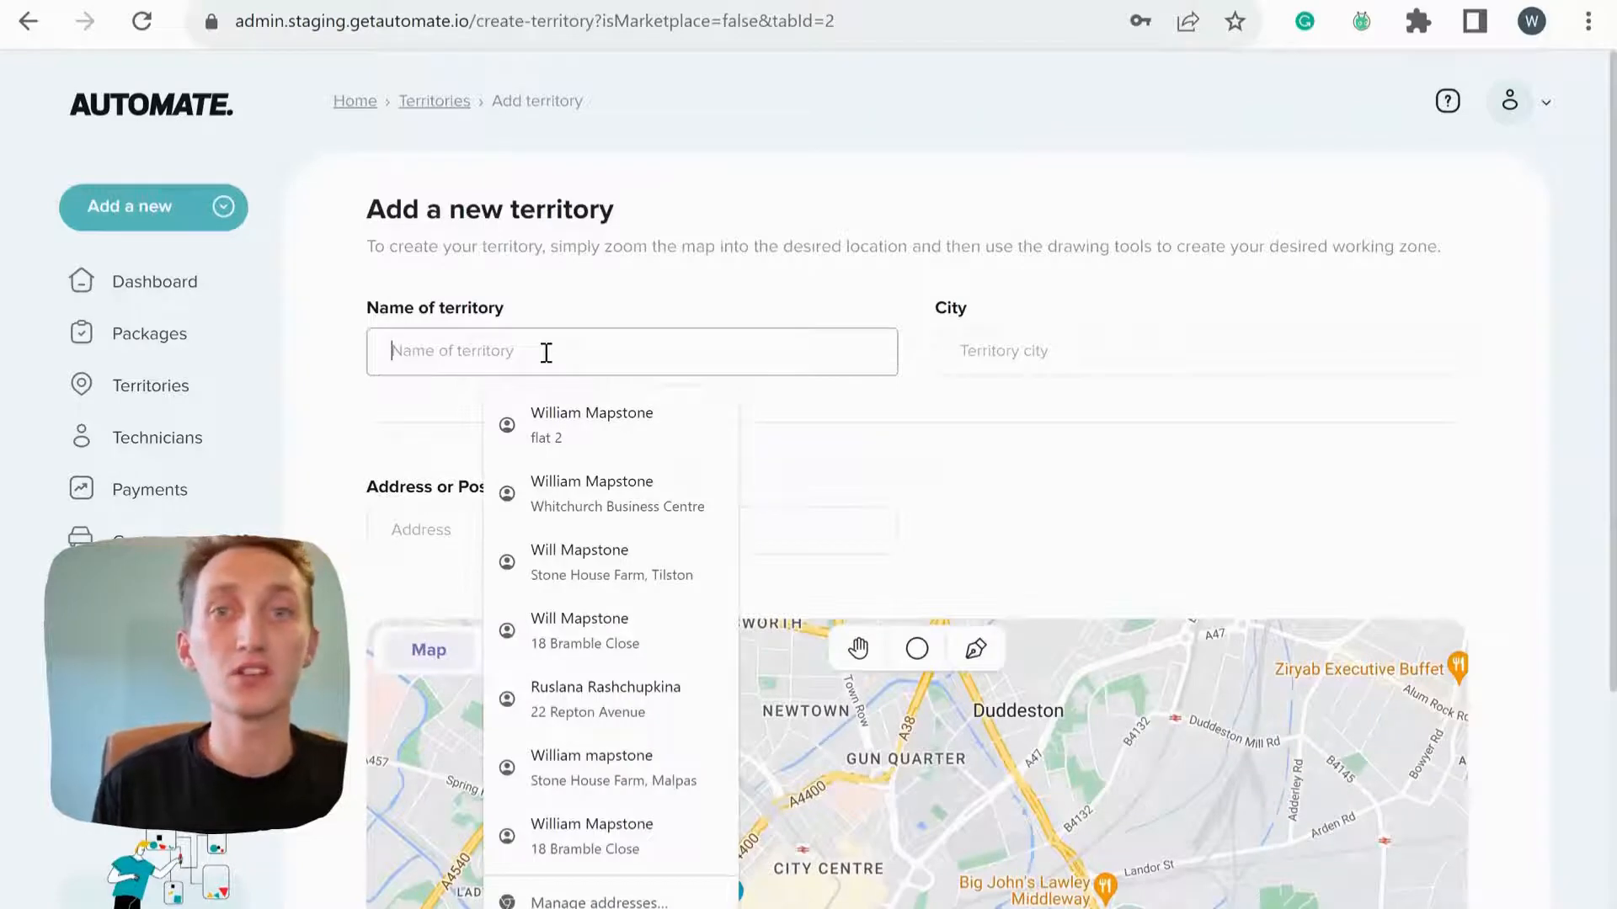
{"action": "type", "text": "Warrinton"}
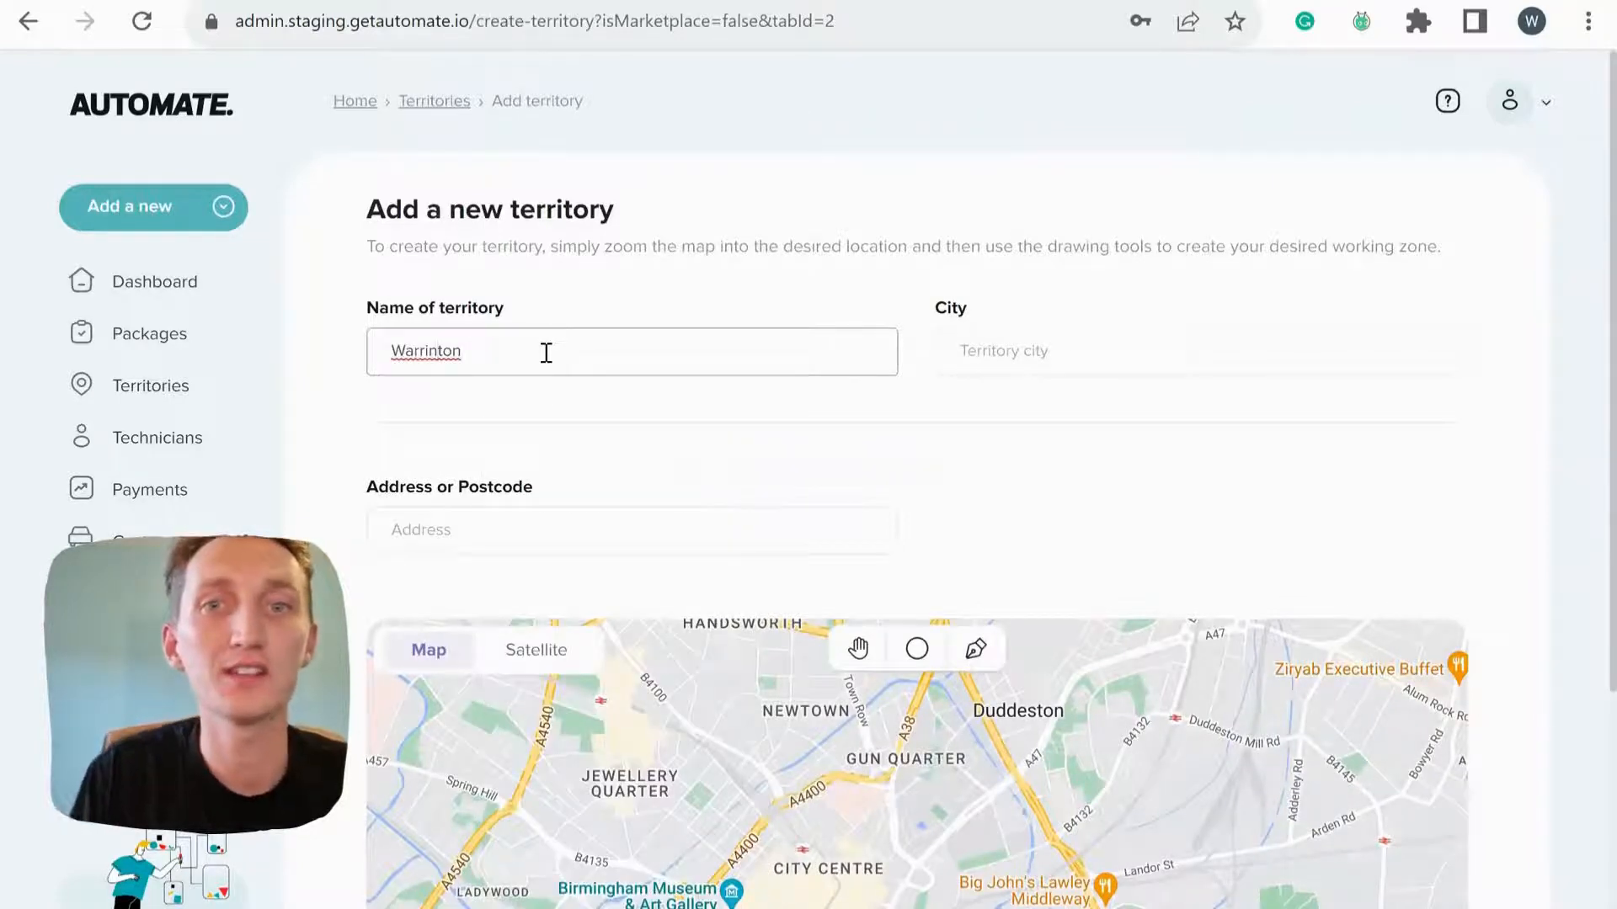
{"action": "key", "text": "Left"}
{"action": "key", "text": "Left"}
{"action": "key", "text": "Left"}
{"action": "type", "text": "g"}
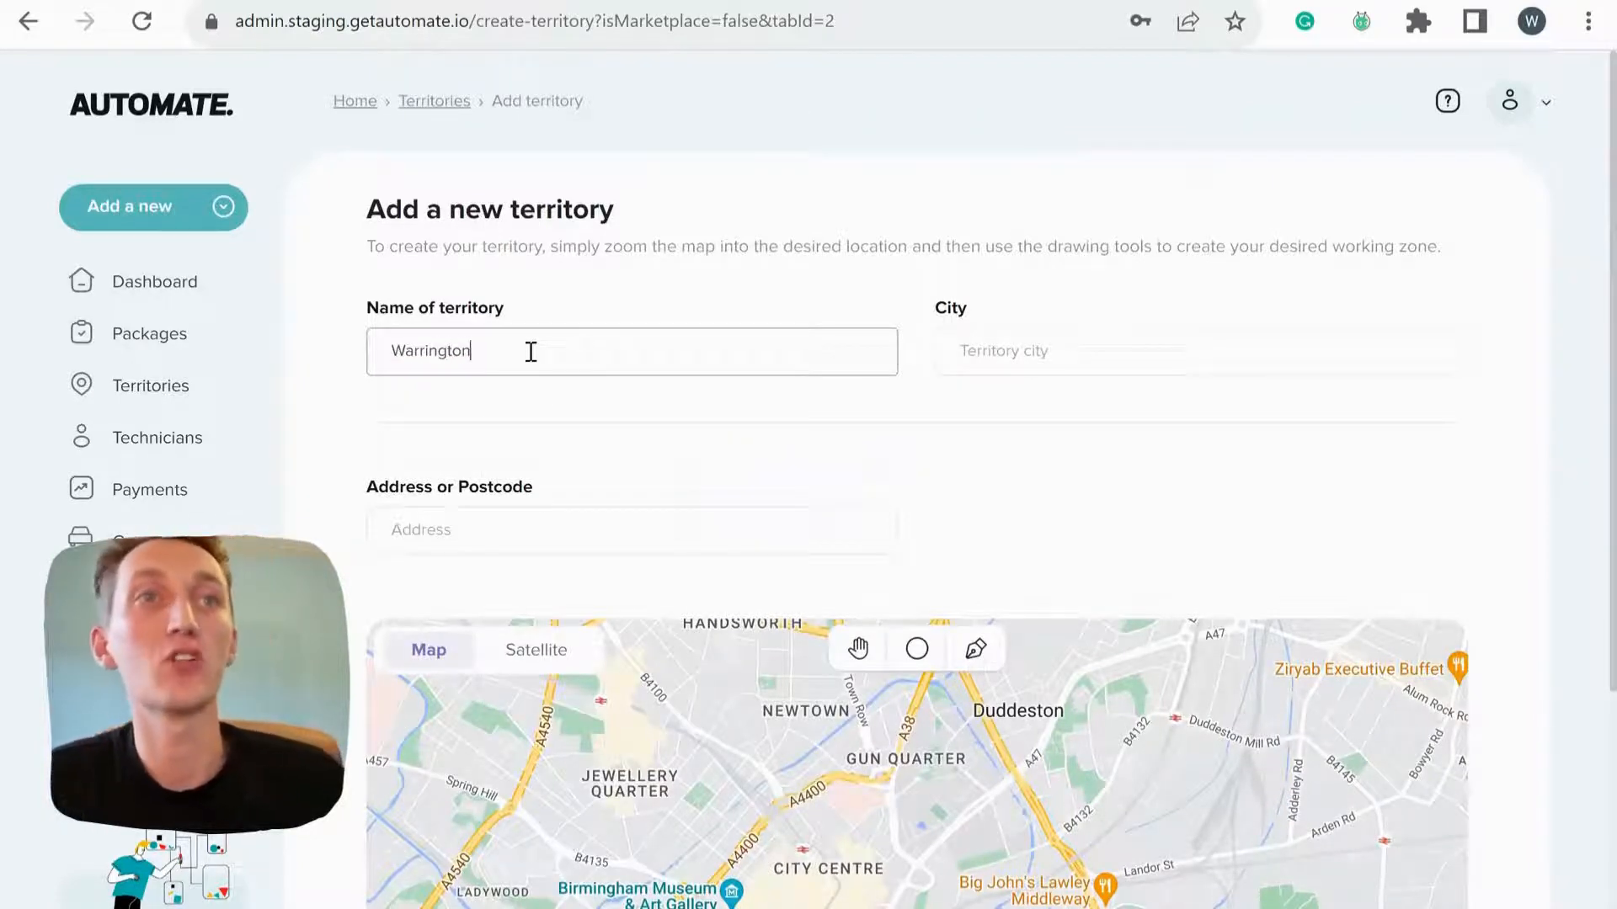
Enter Liverpool/Manchester as the new territory's city and locate its map on Warrington, UK.
{"action": "left_click", "coordinate": [1049, 348]}
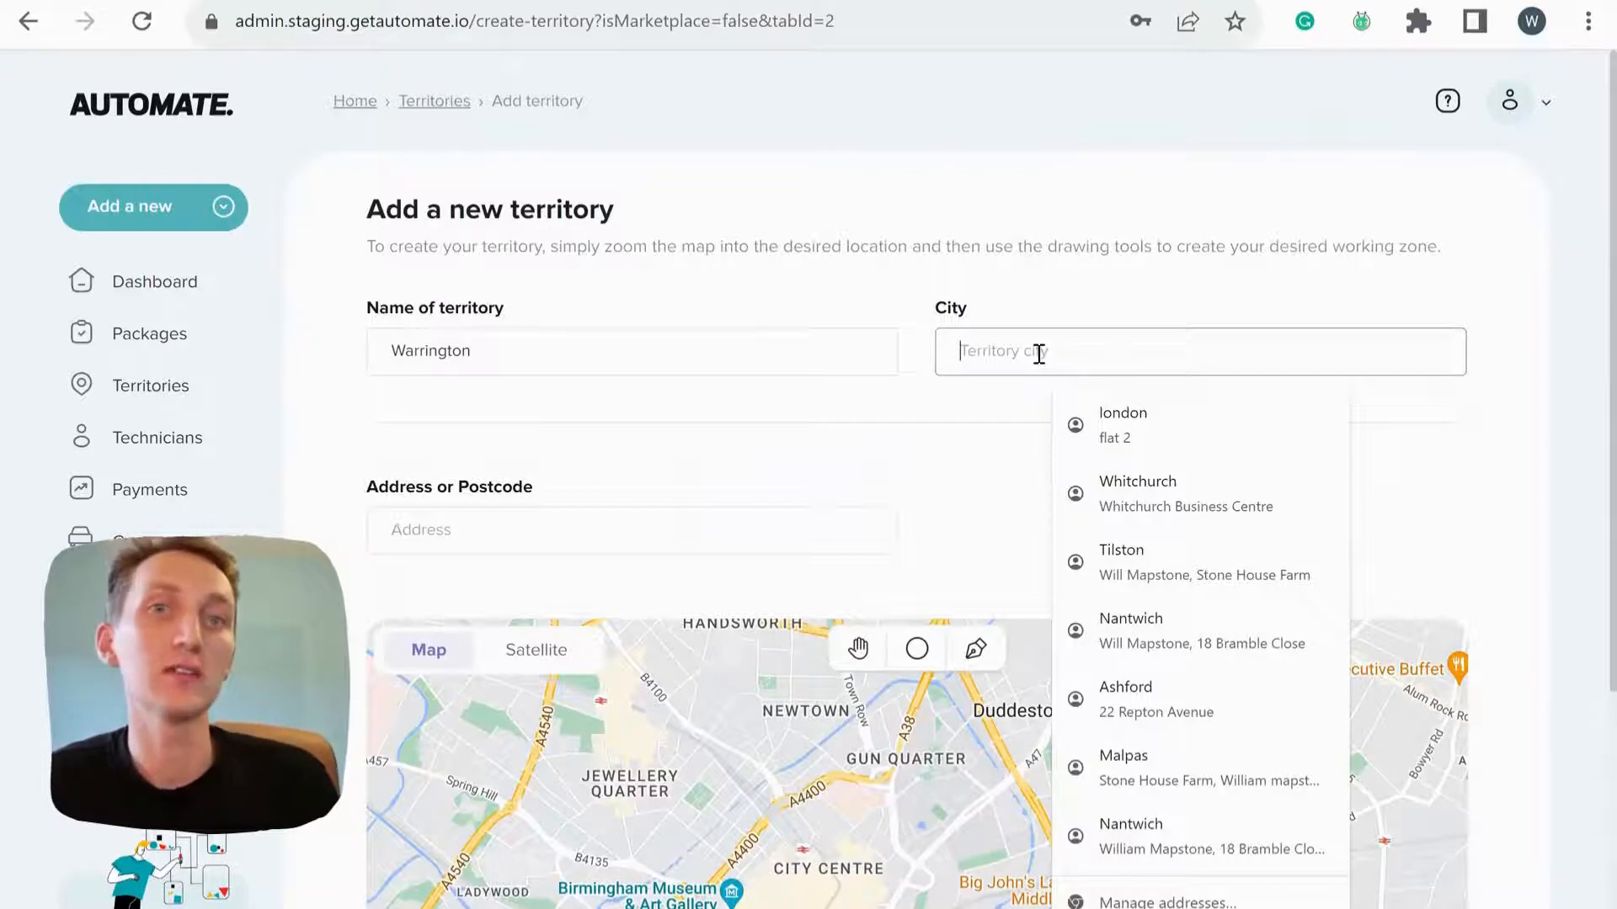
{"action": "type", "text": "Liverpool/"}
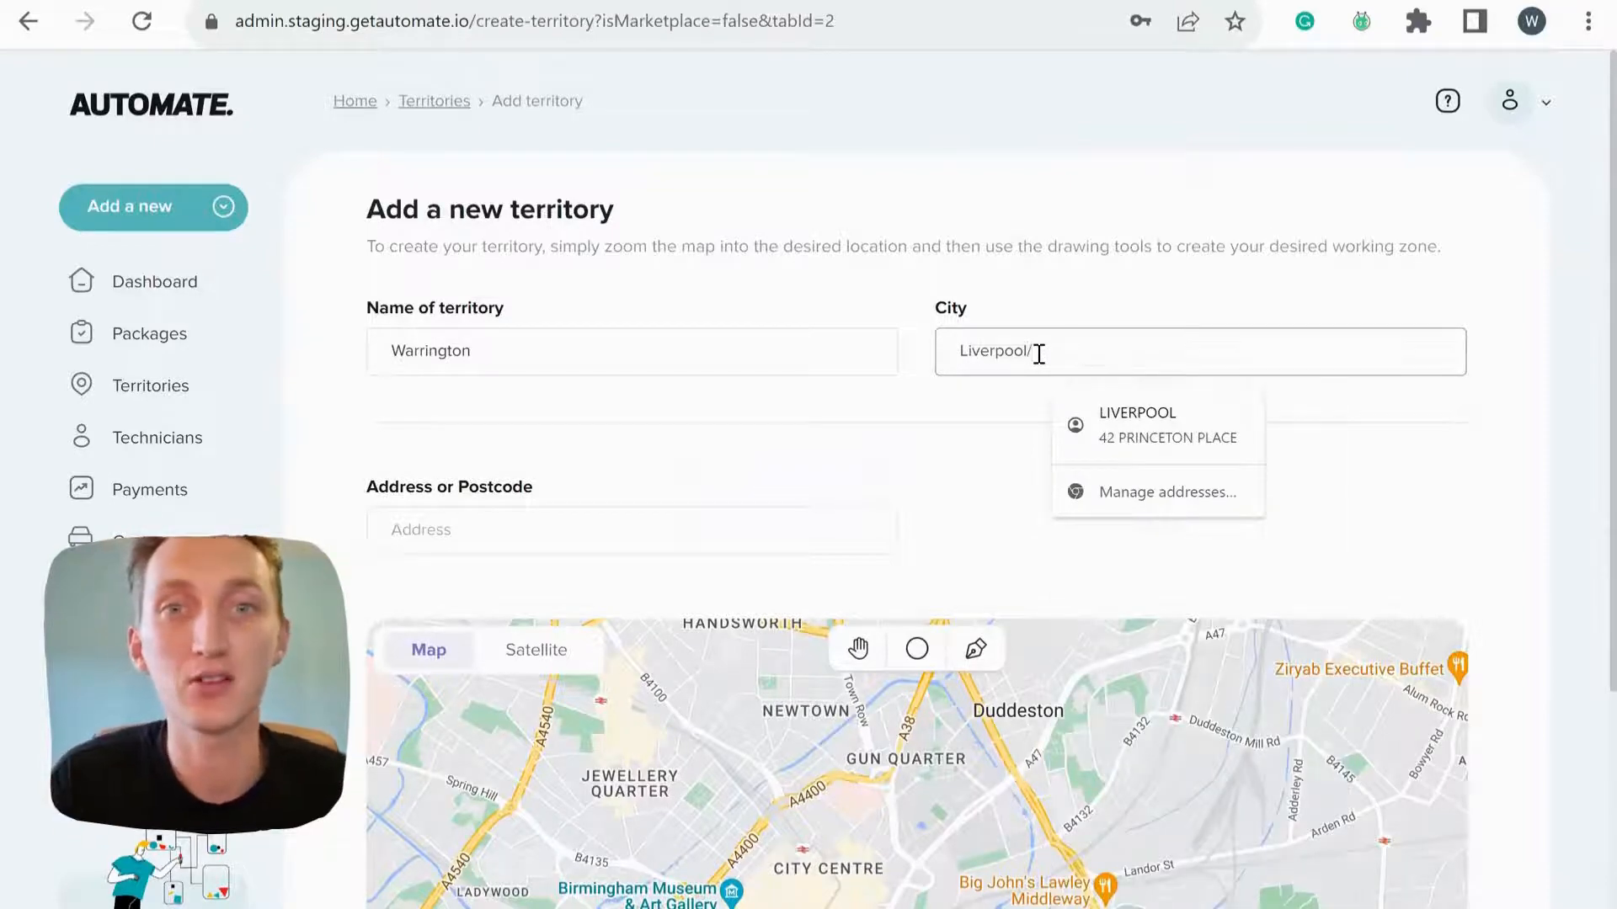
{"action": "type", "text": "Manchester"}
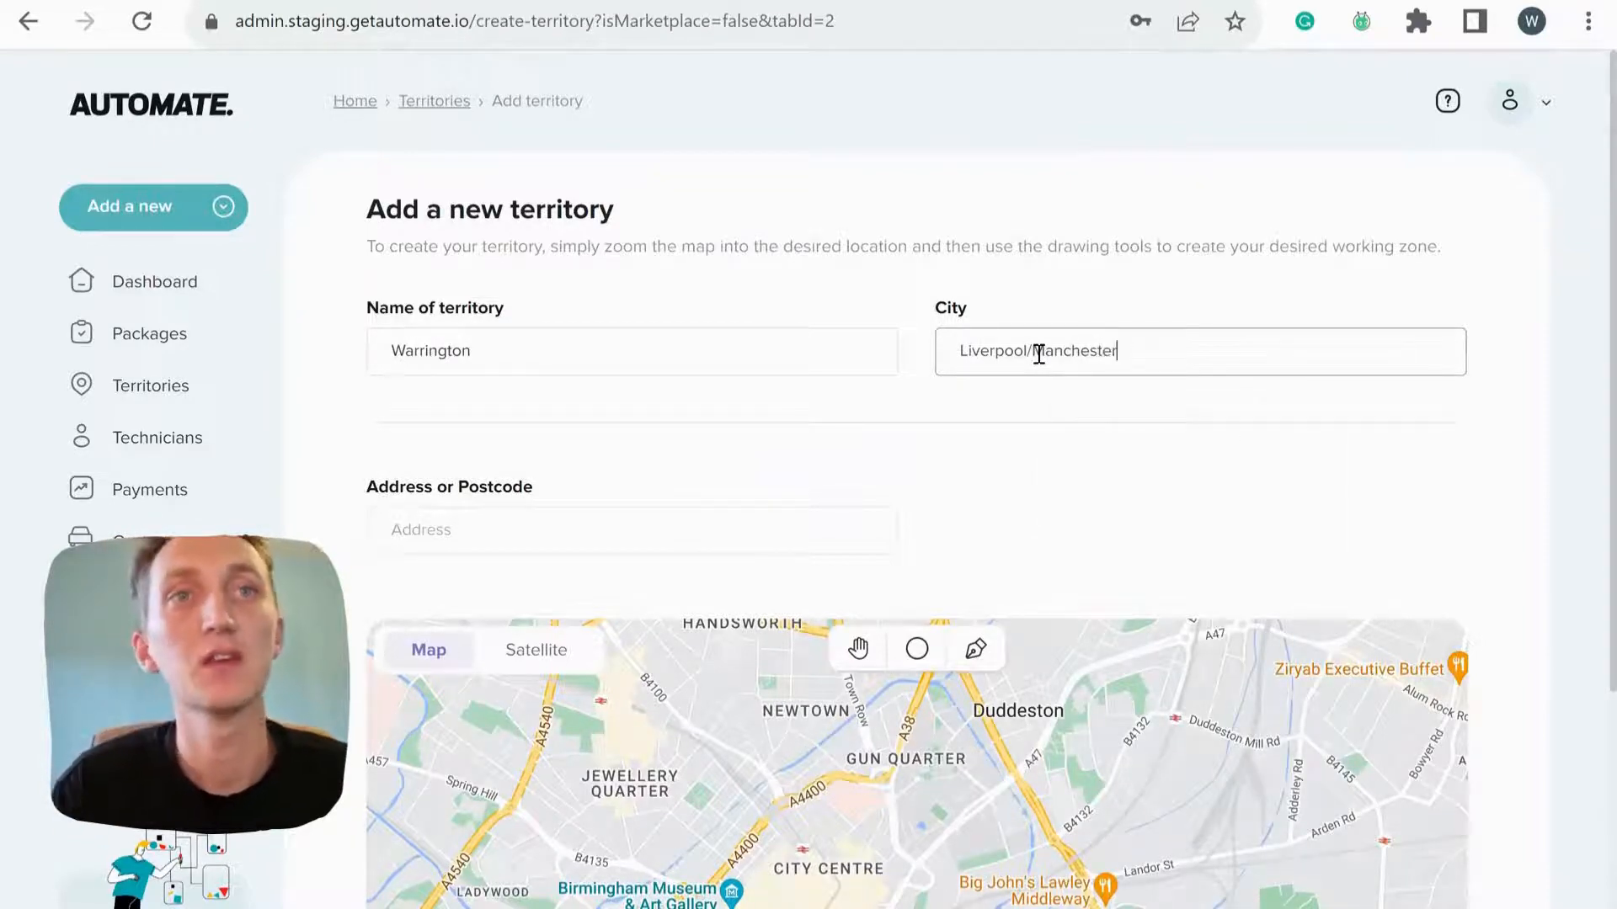
{"action": "scroll", "coordinate": [481, 315], "scroll_direction": "down", "scroll_amount": 3}
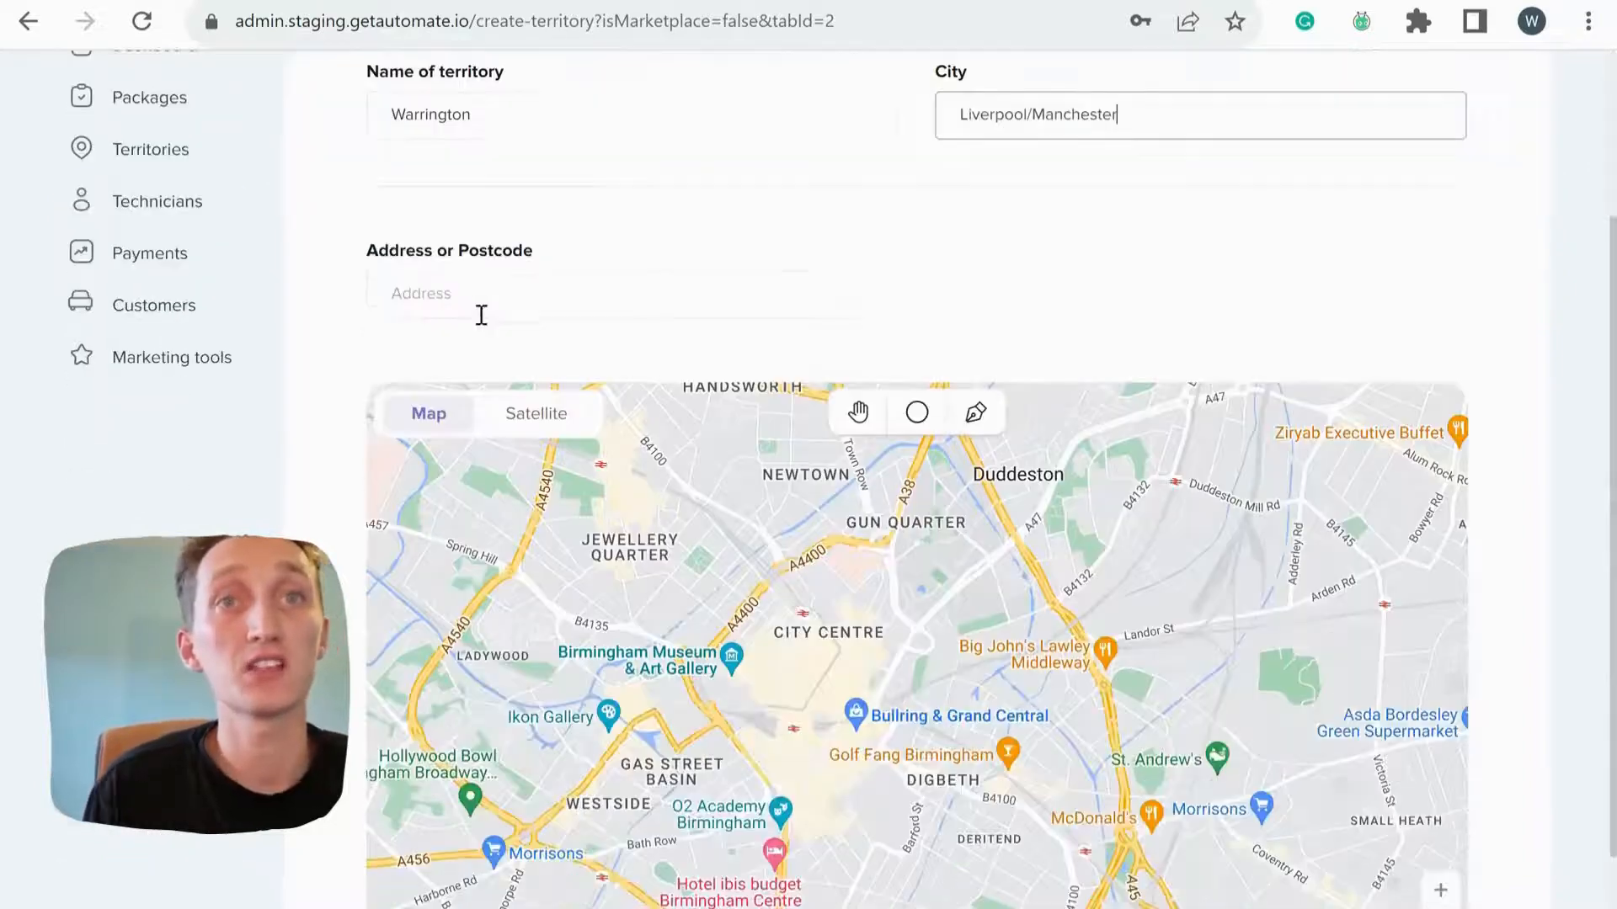
{"action": "left_click", "coordinate": [579, 292]}
{"action": "type", "text": "warring"}
{"action": "left_click", "coordinate": [551, 336]}
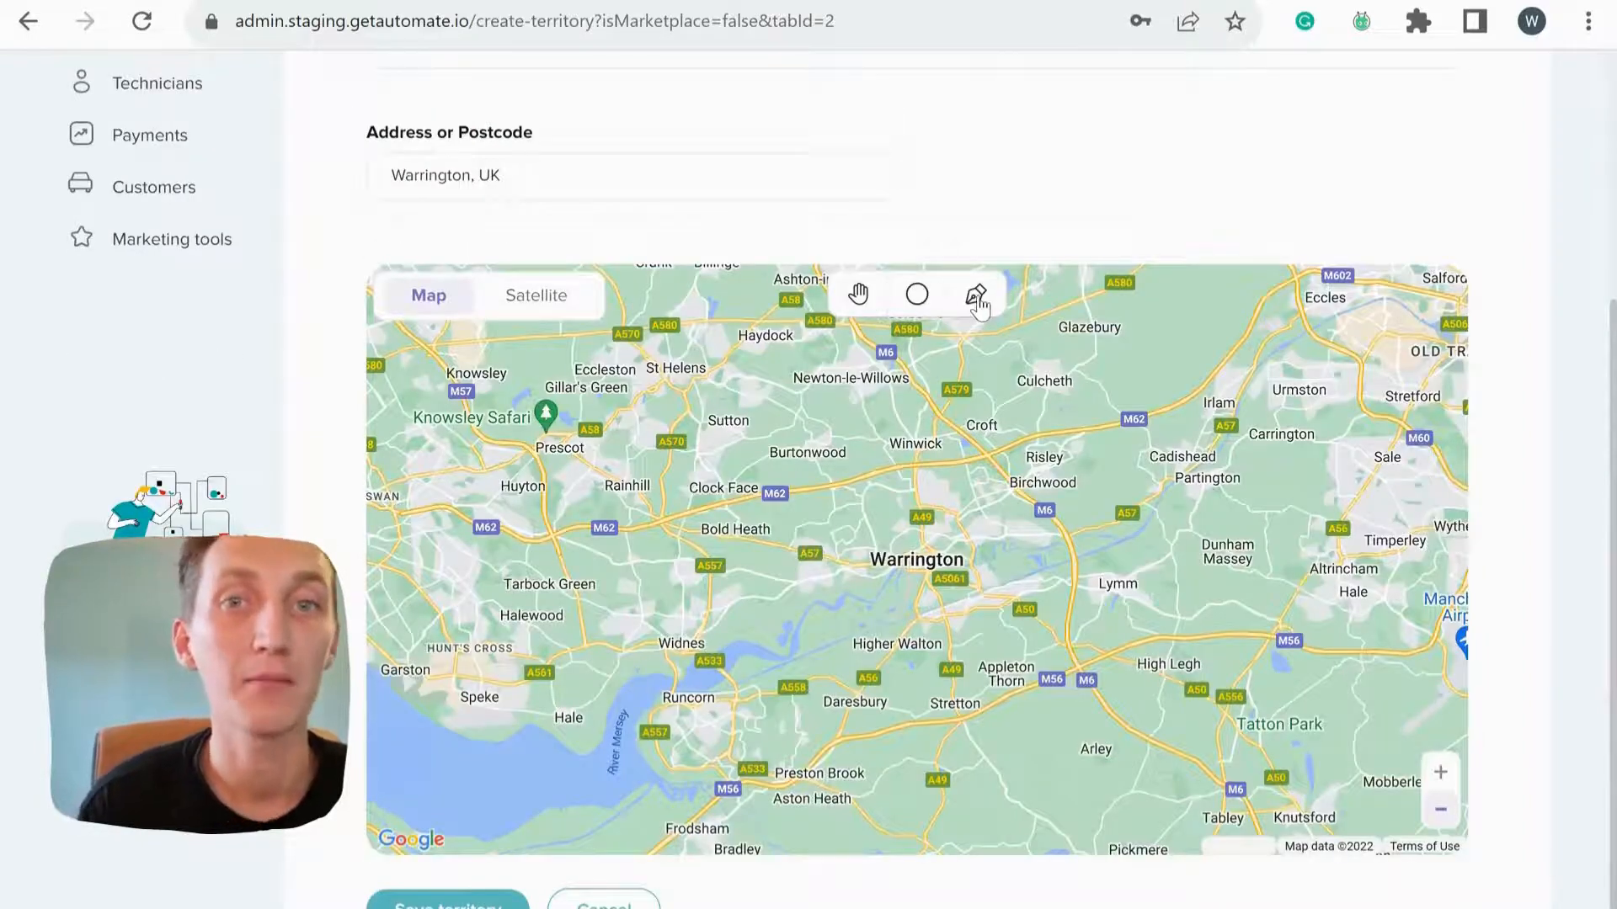
Draw a nine-cornered working zone around Warrington, from Preston Brook and Stretton up to Haydock and Culcheth, and save the territory.
{"action": "left_click", "coordinate": [997, 701]}
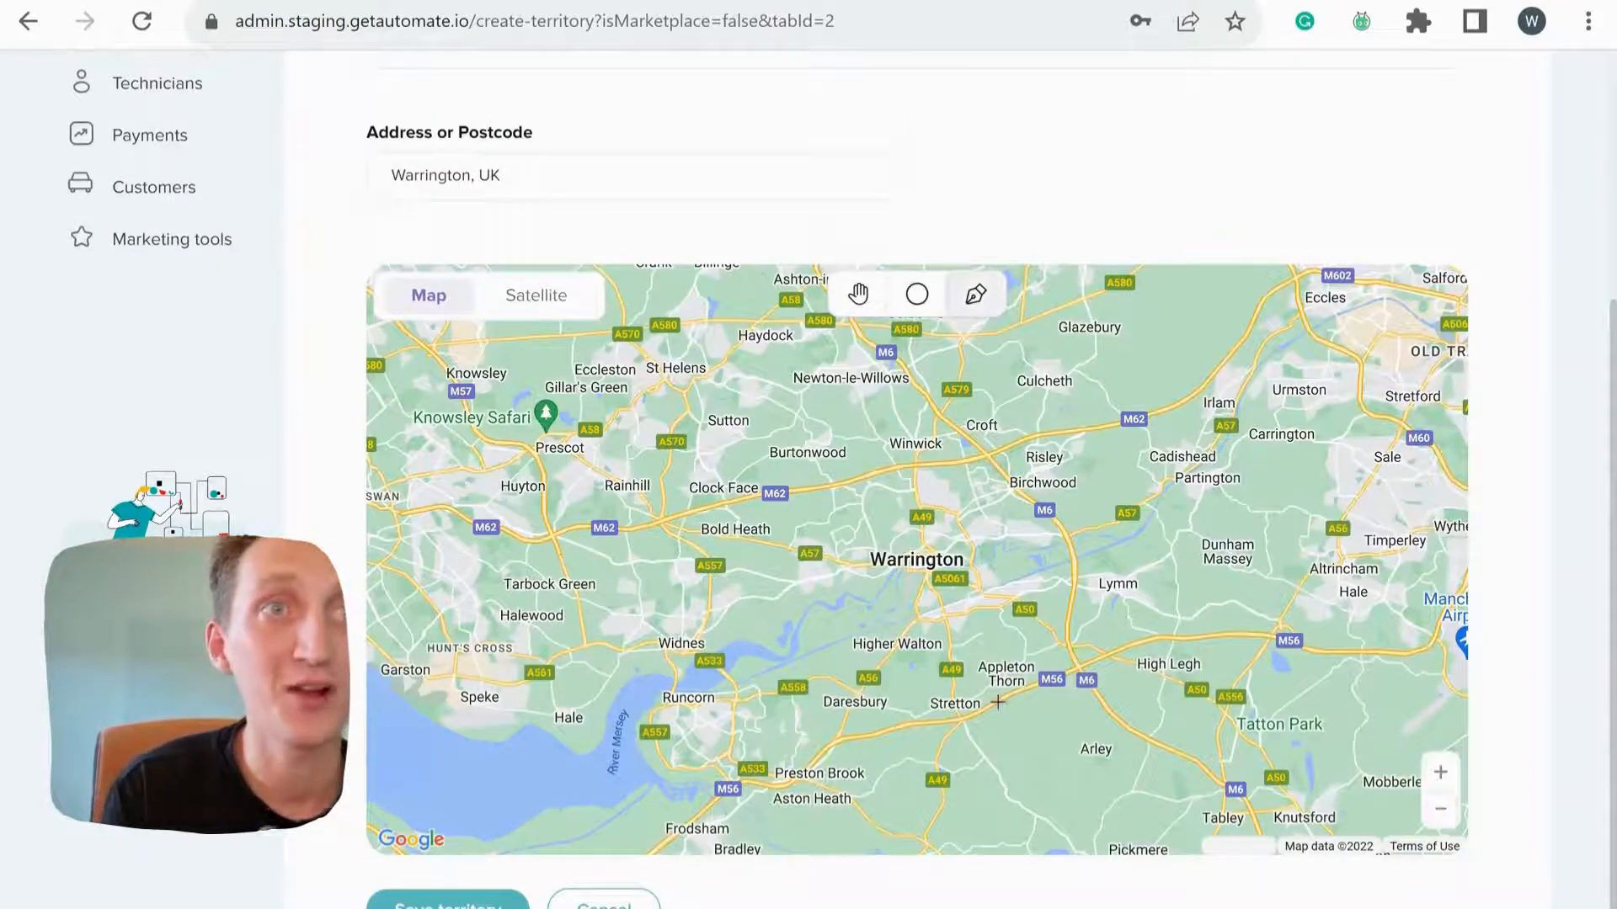
{"action": "left_click", "coordinate": [1090, 663]}
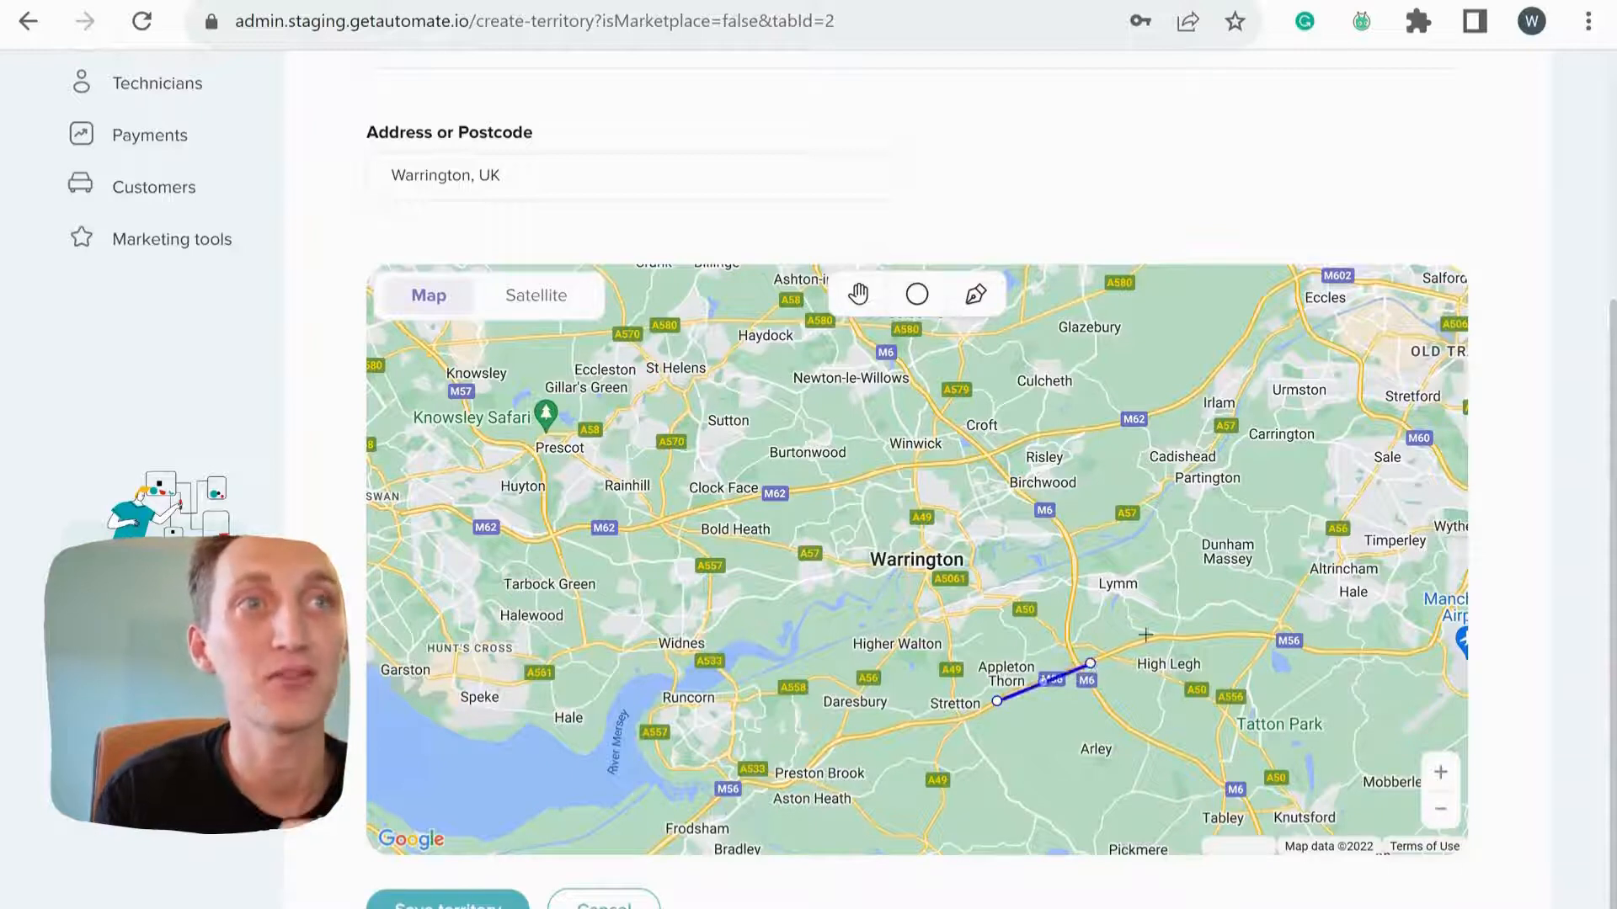
{"action": "left_click", "coordinate": [1272, 637]}
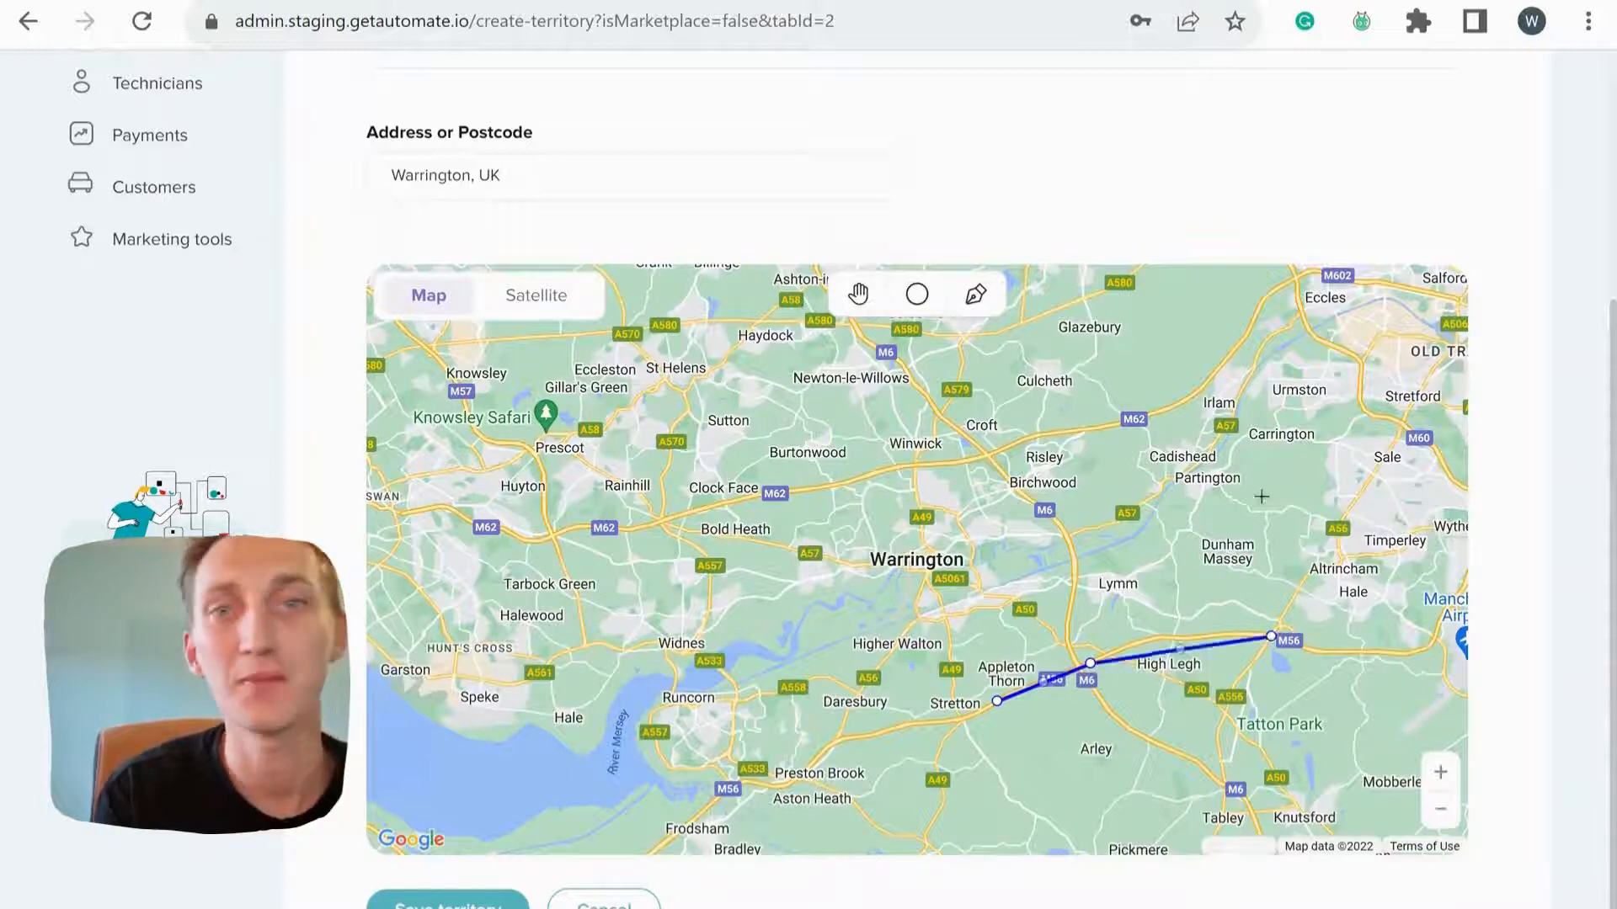
{"action": "left_click", "coordinate": [1228, 436]}
{"action": "left_click", "coordinate": [1058, 356]}
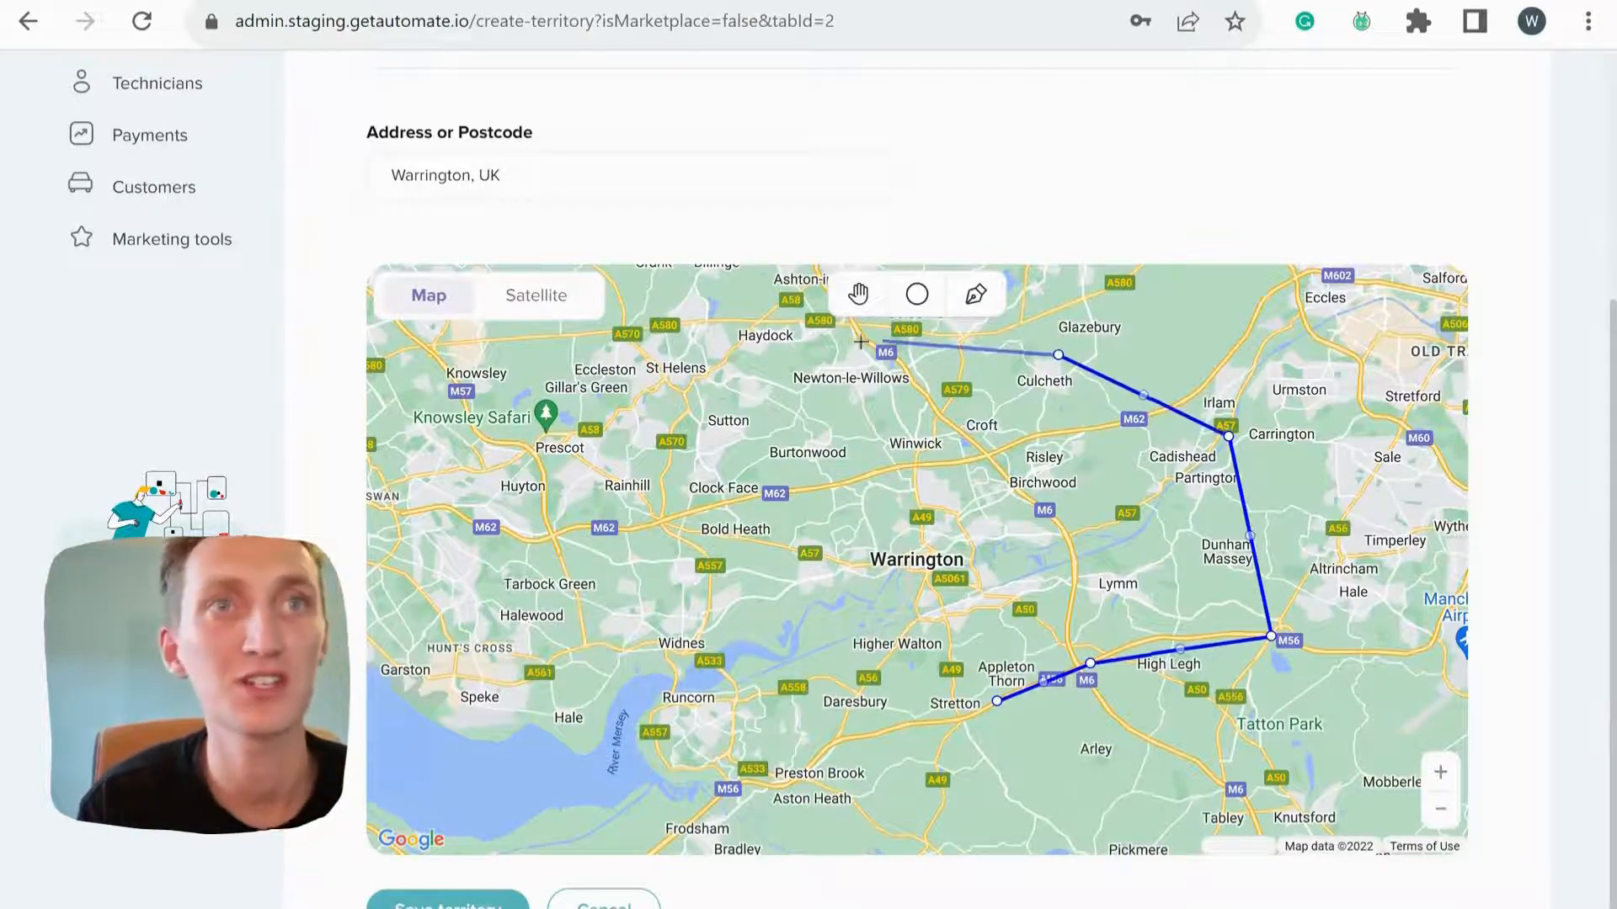
{"action": "left_click", "coordinate": [836, 330]}
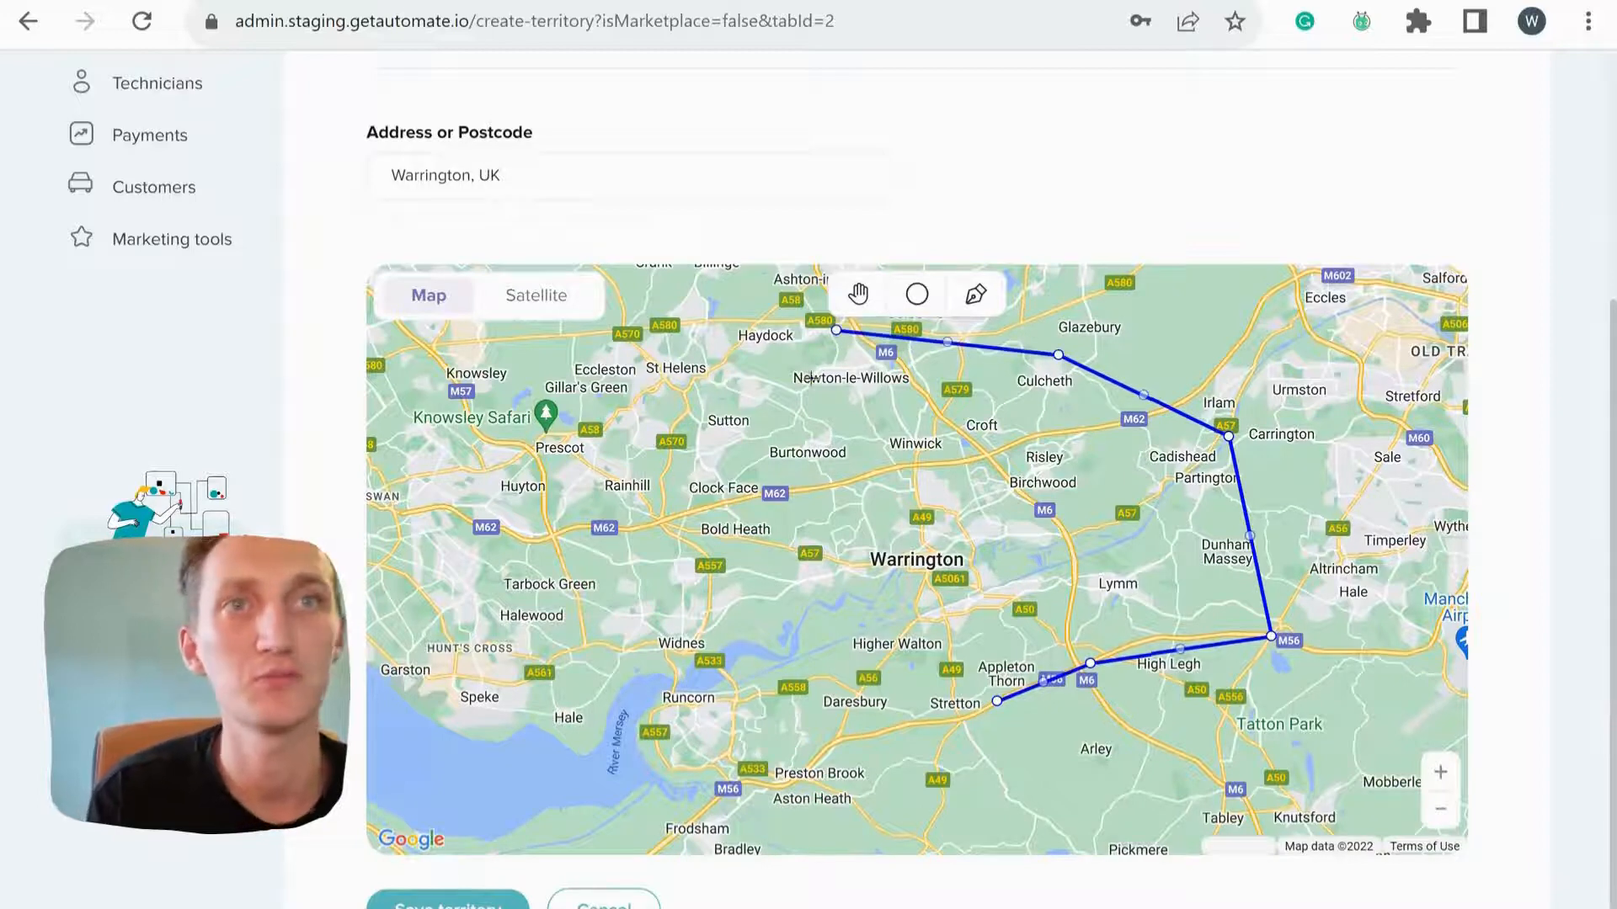
{"action": "left_click", "coordinate": [743, 458]}
{"action": "left_click", "coordinate": [802, 659]}
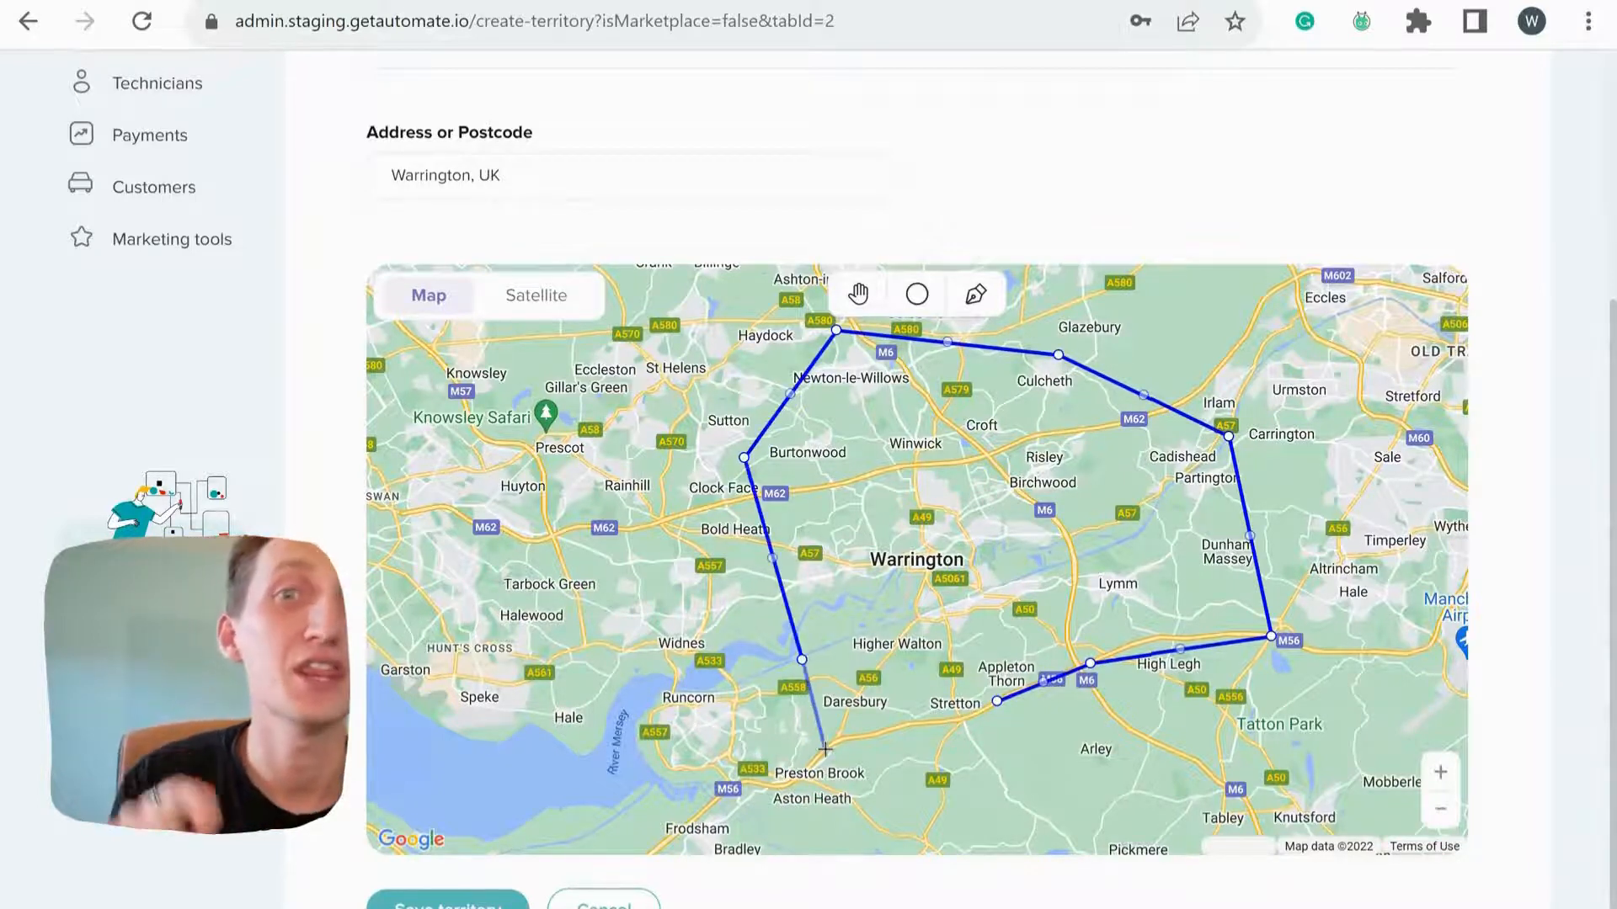
{"action": "left_click", "coordinate": [824, 748]}
{"action": "left_click", "coordinate": [997, 700]}
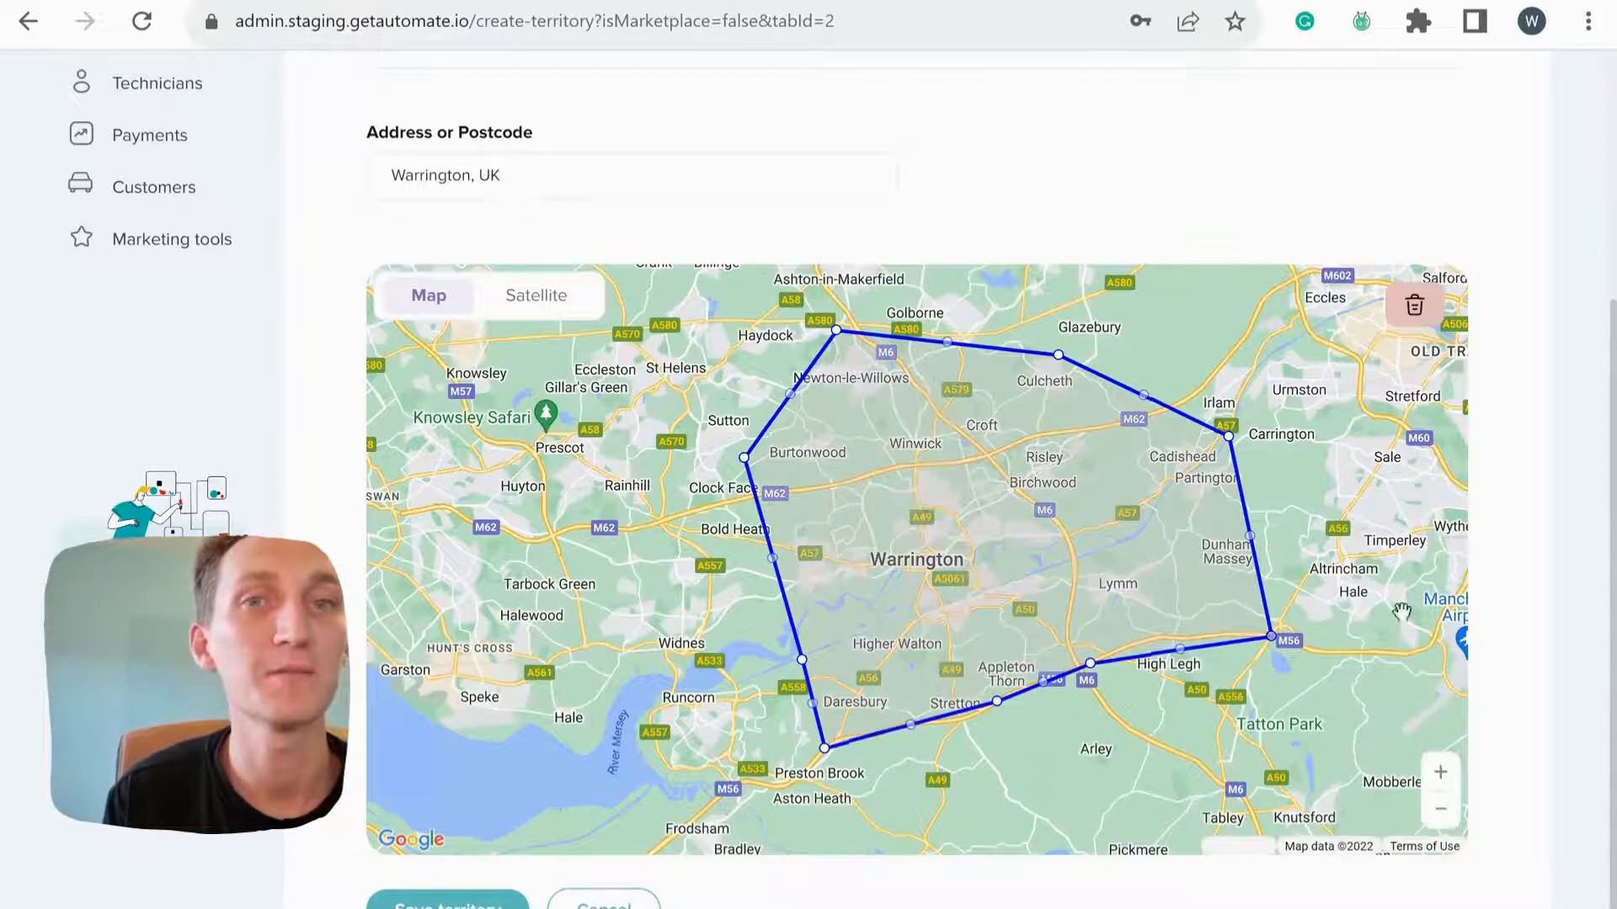
{"action": "scroll", "coordinate": [841, 589], "scroll_direction": "down", "scroll_amount": 1}
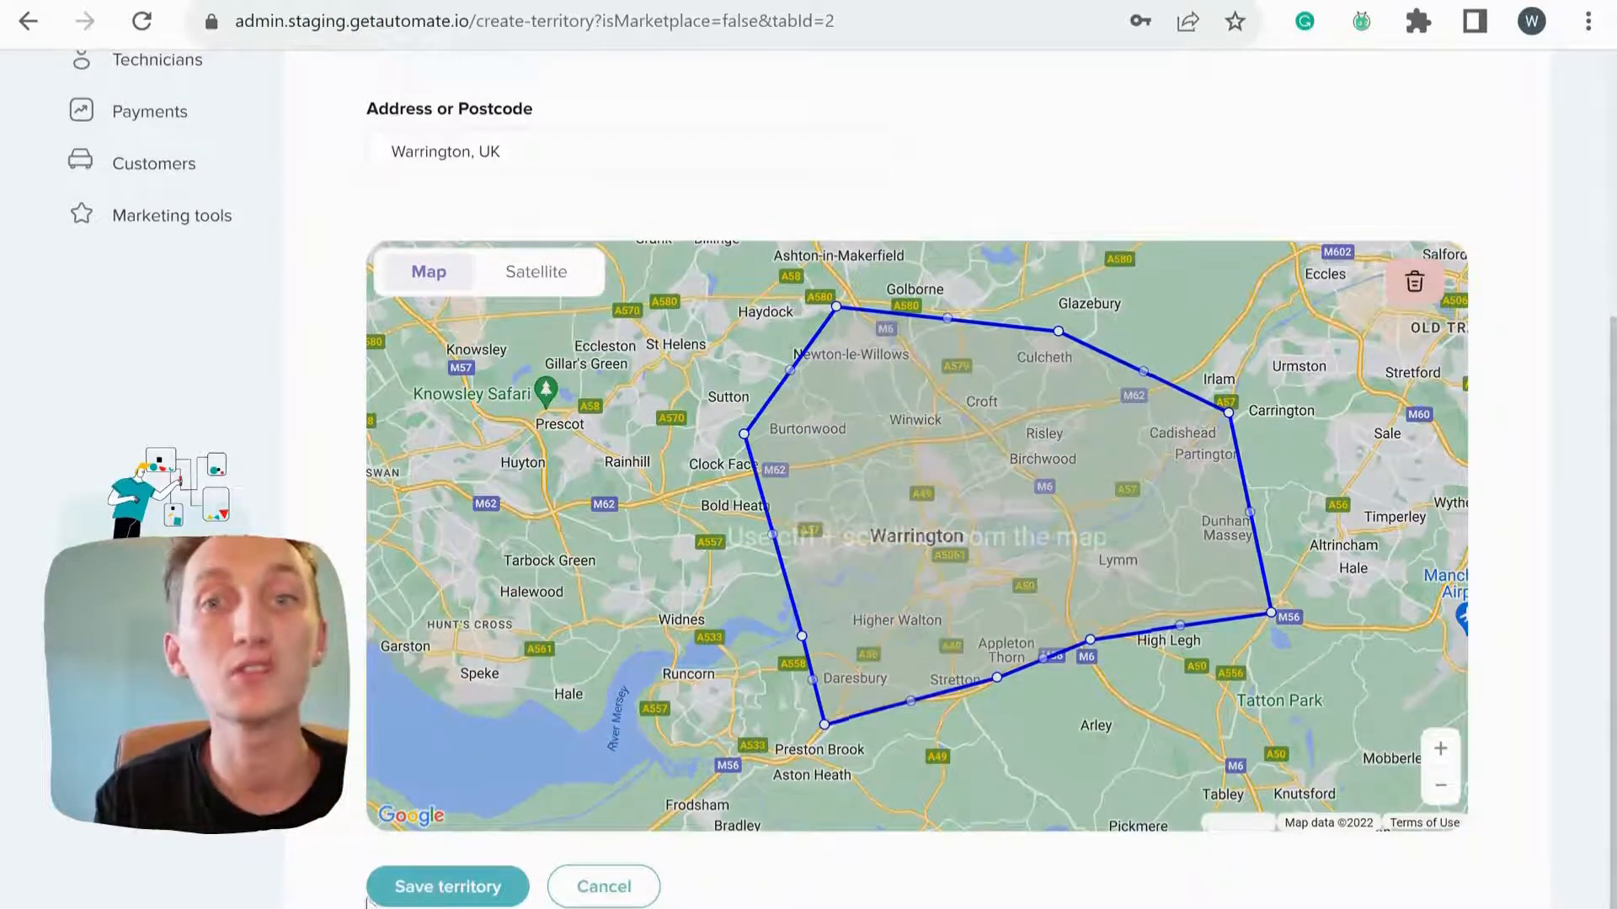
{"action": "left_click", "coordinate": [424, 884]}
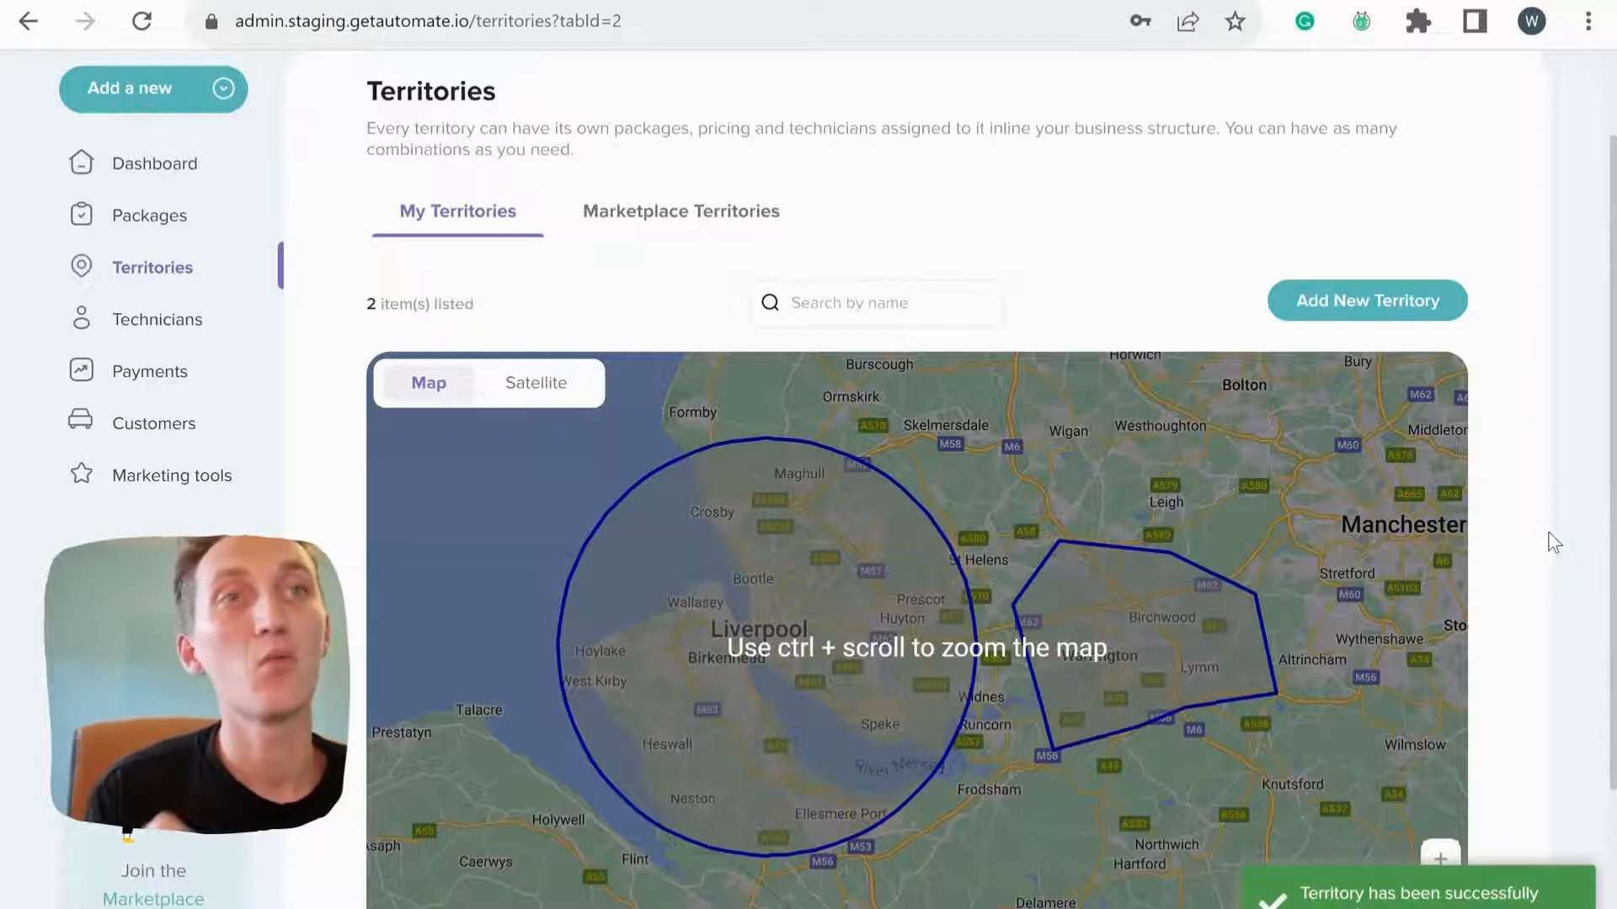
Shrink the Default Territory's circle and shift it east to span Liverpool to St Helens, and save the territory.
{"action": "scroll", "coordinate": [1579, 467], "scroll_direction": "down", "scroll_amount": 3}
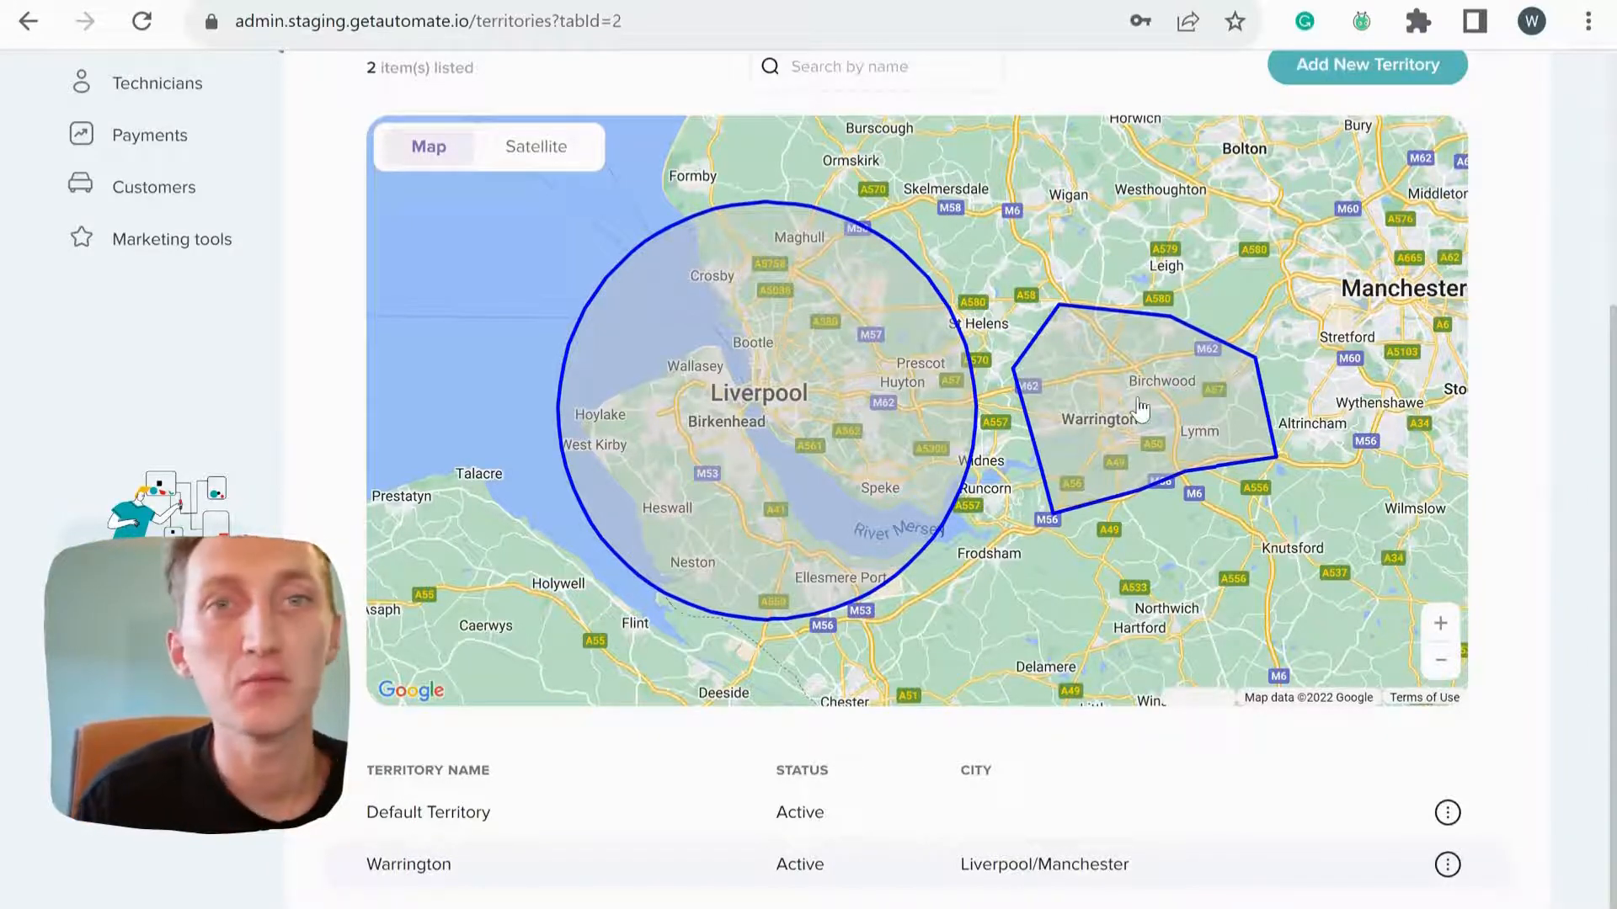
{"action": "left_click", "coordinate": [843, 377]}
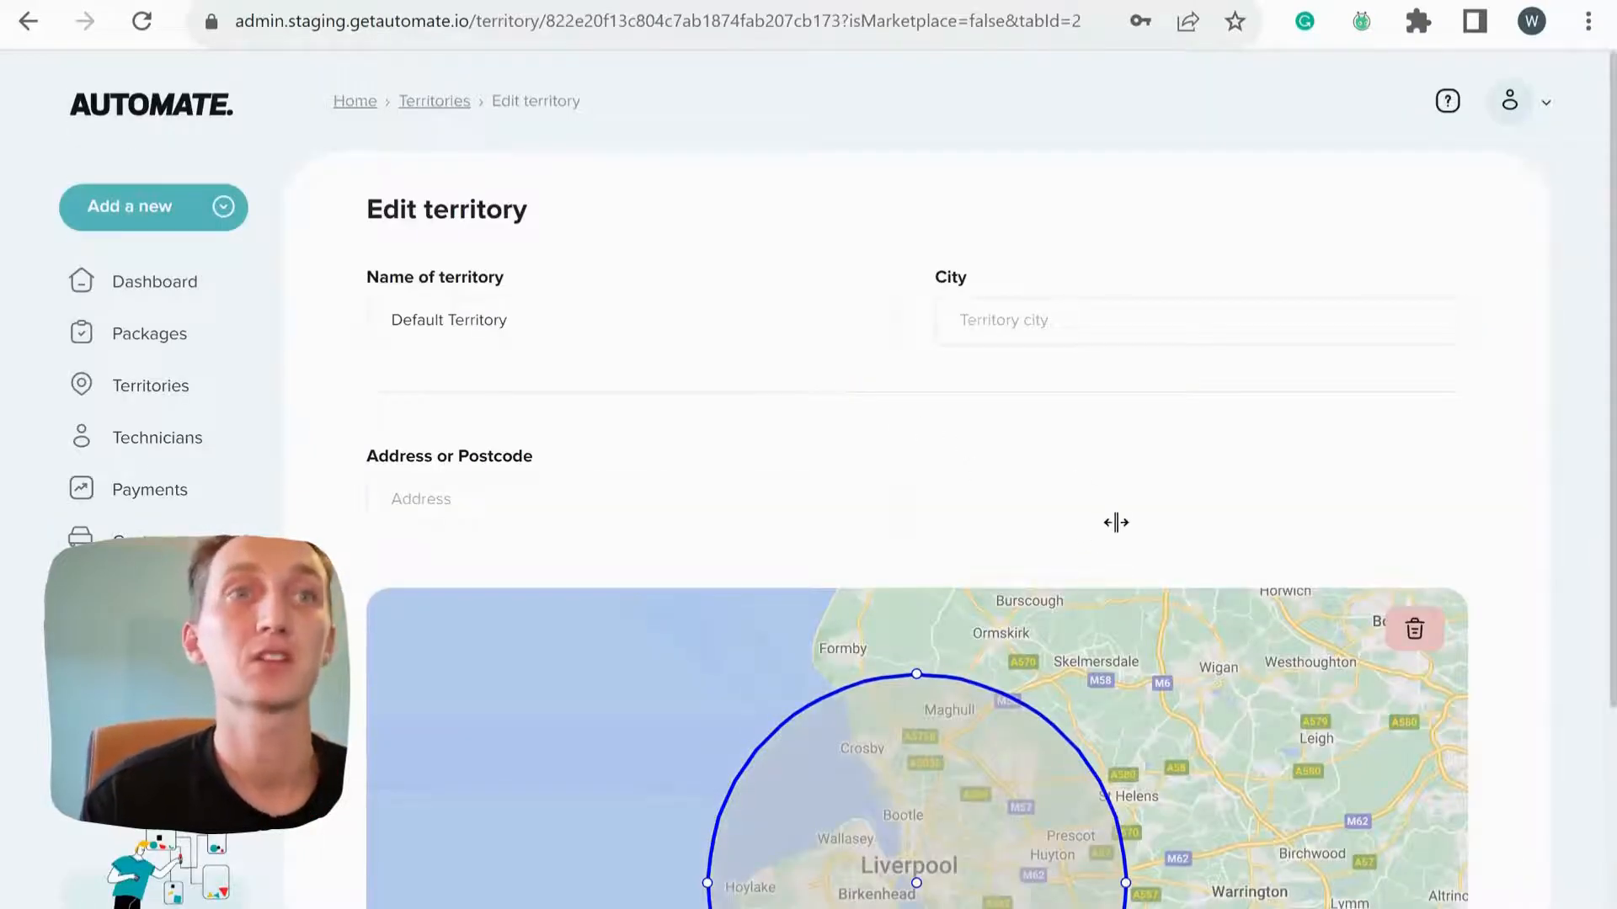
{"action": "scroll", "coordinate": [1115, 522], "scroll_direction": "down", "scroll_amount": 4}
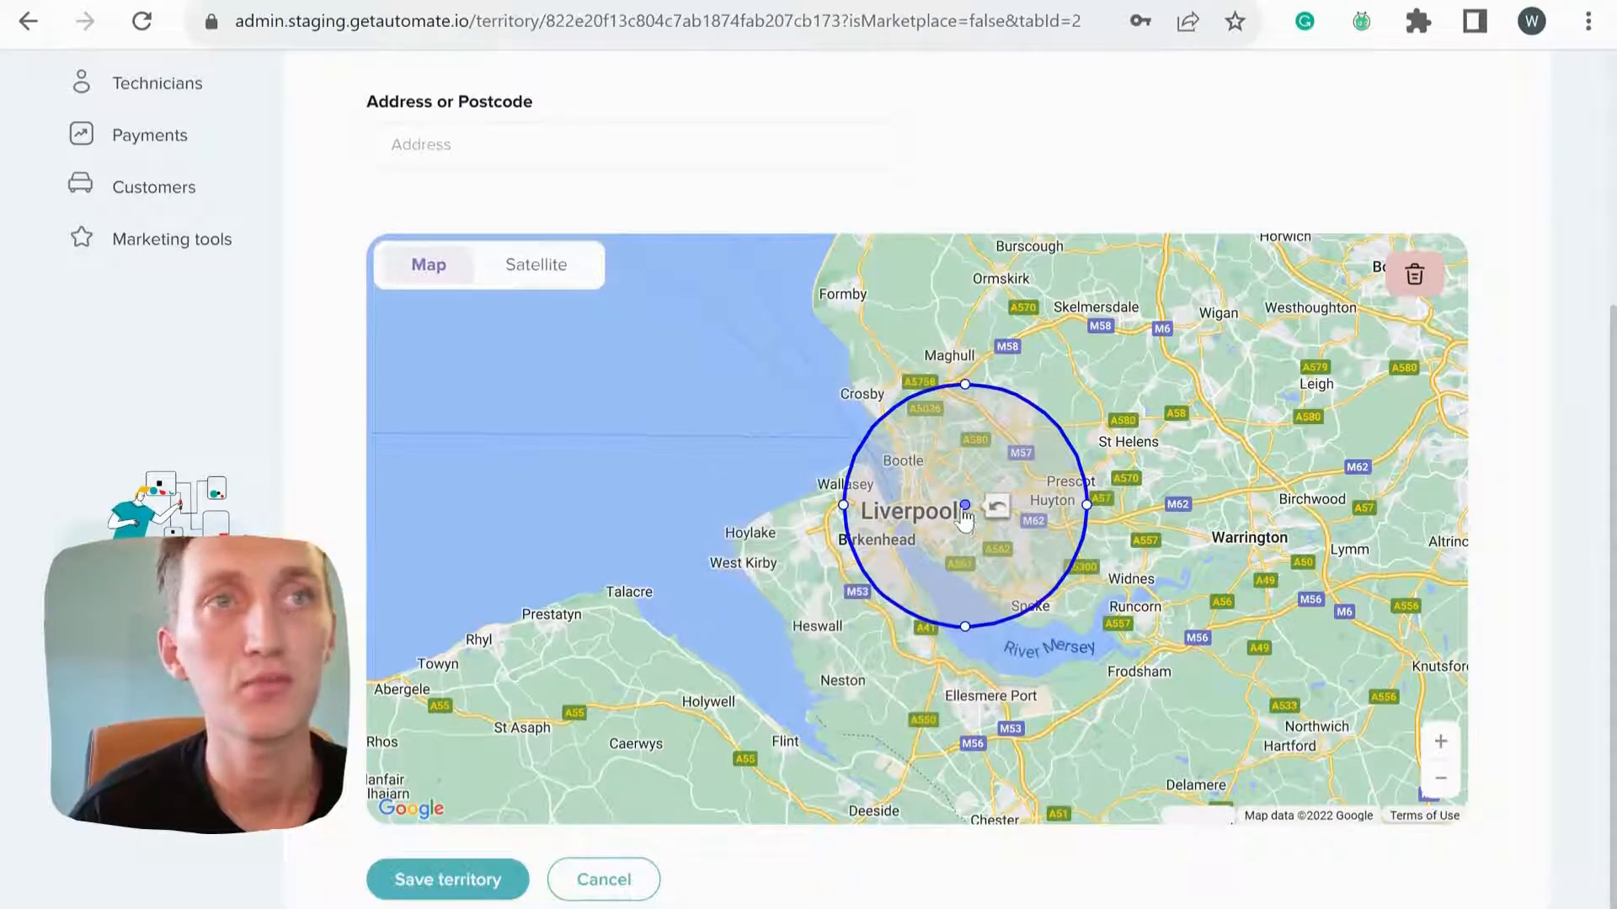
{"action": "left_click_drag", "start_coordinate": [965, 505], "coordinate": [1160, 470]}
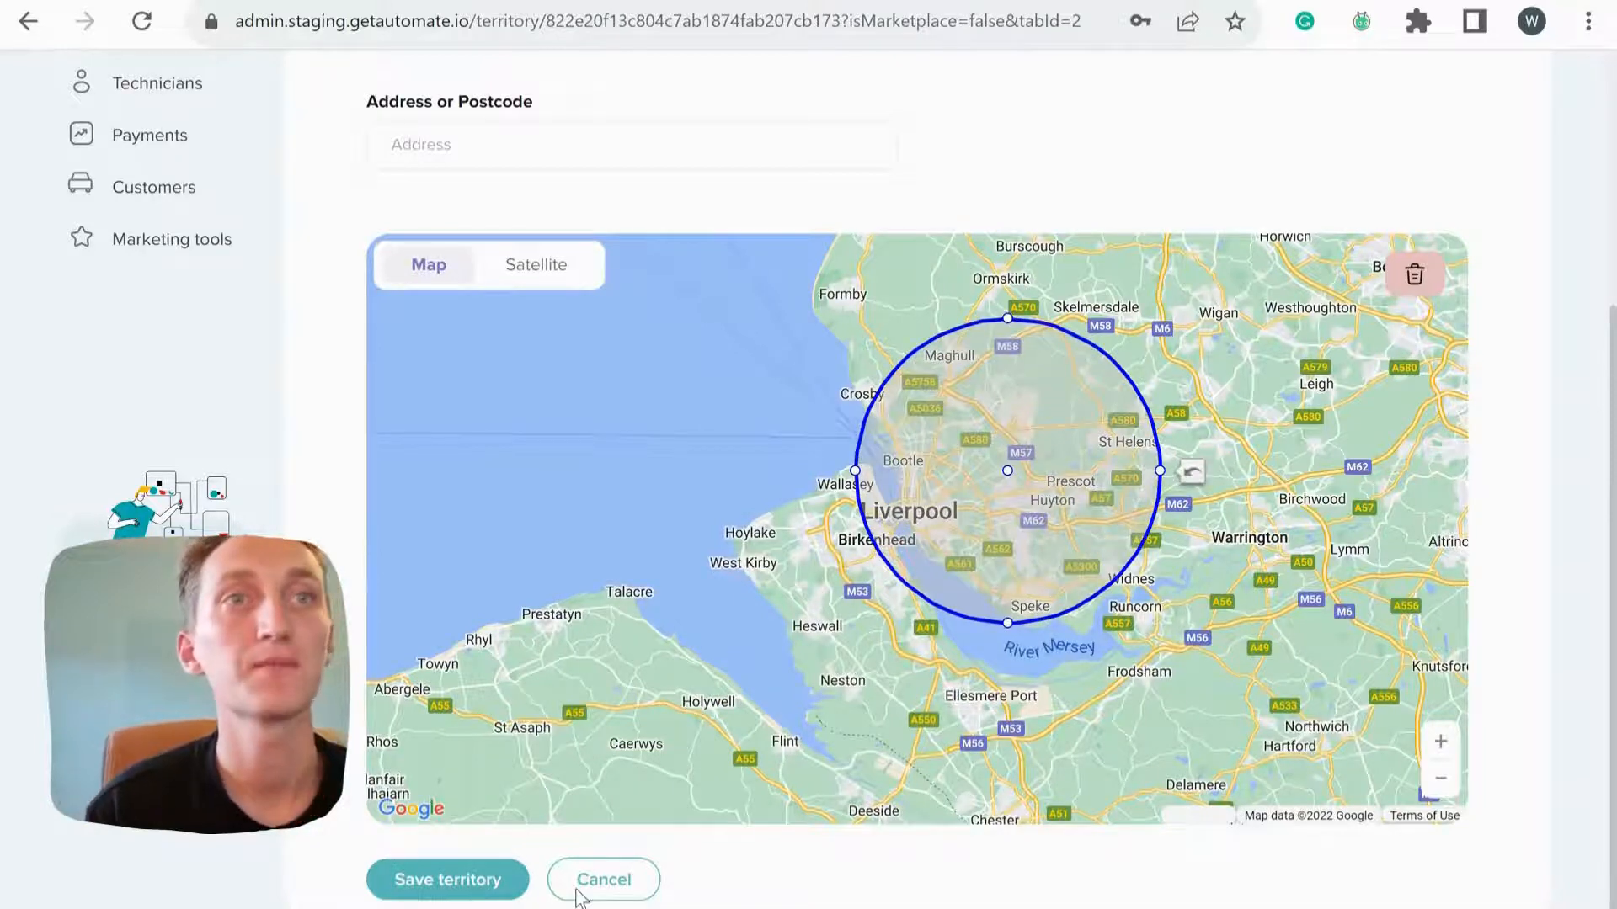
{"action": "left_click", "coordinate": [414, 869]}
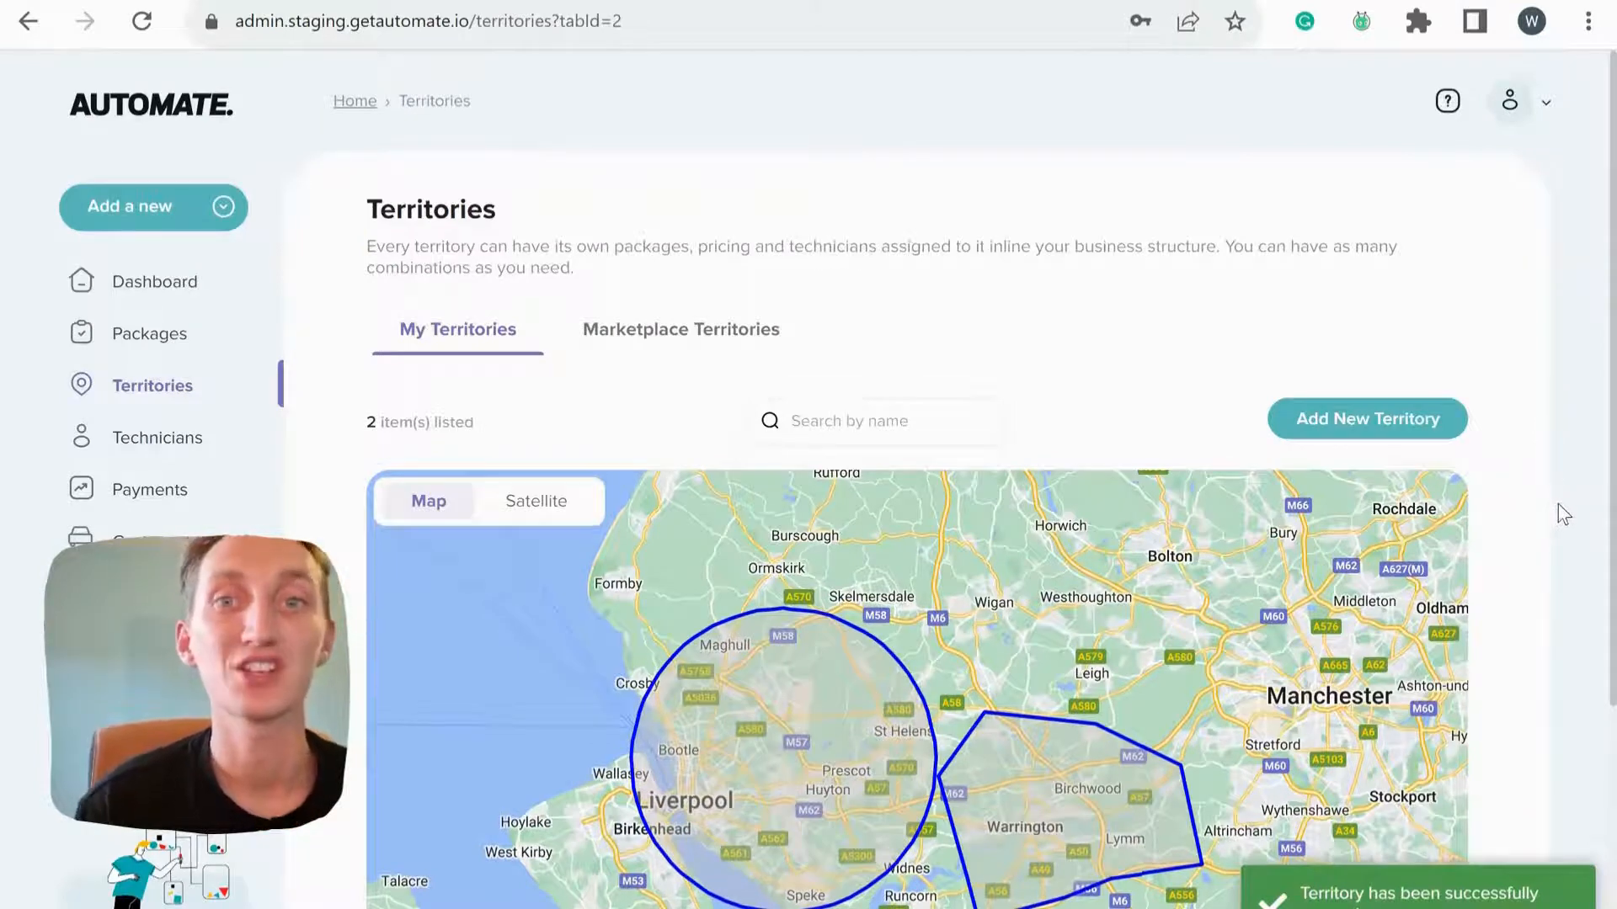
{"action": "scroll", "coordinate": [1563, 504], "scroll_direction": "down", "scroll_amount": 3}
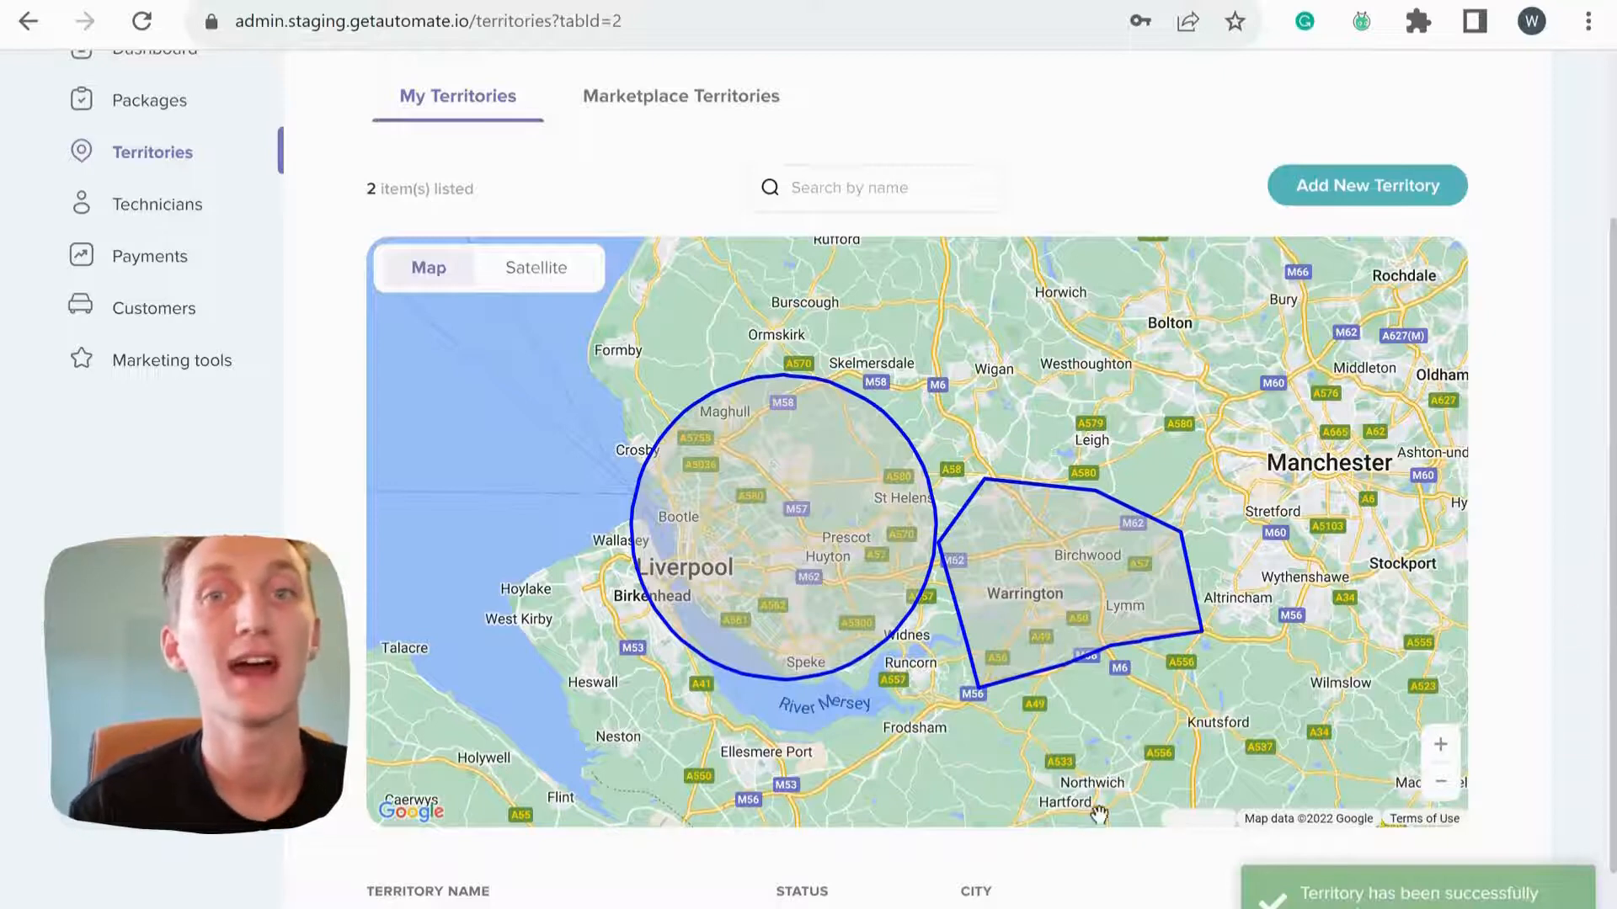
{"action": "scroll", "coordinate": [134, 316], "scroll_direction": "up", "scroll_amount": 2}
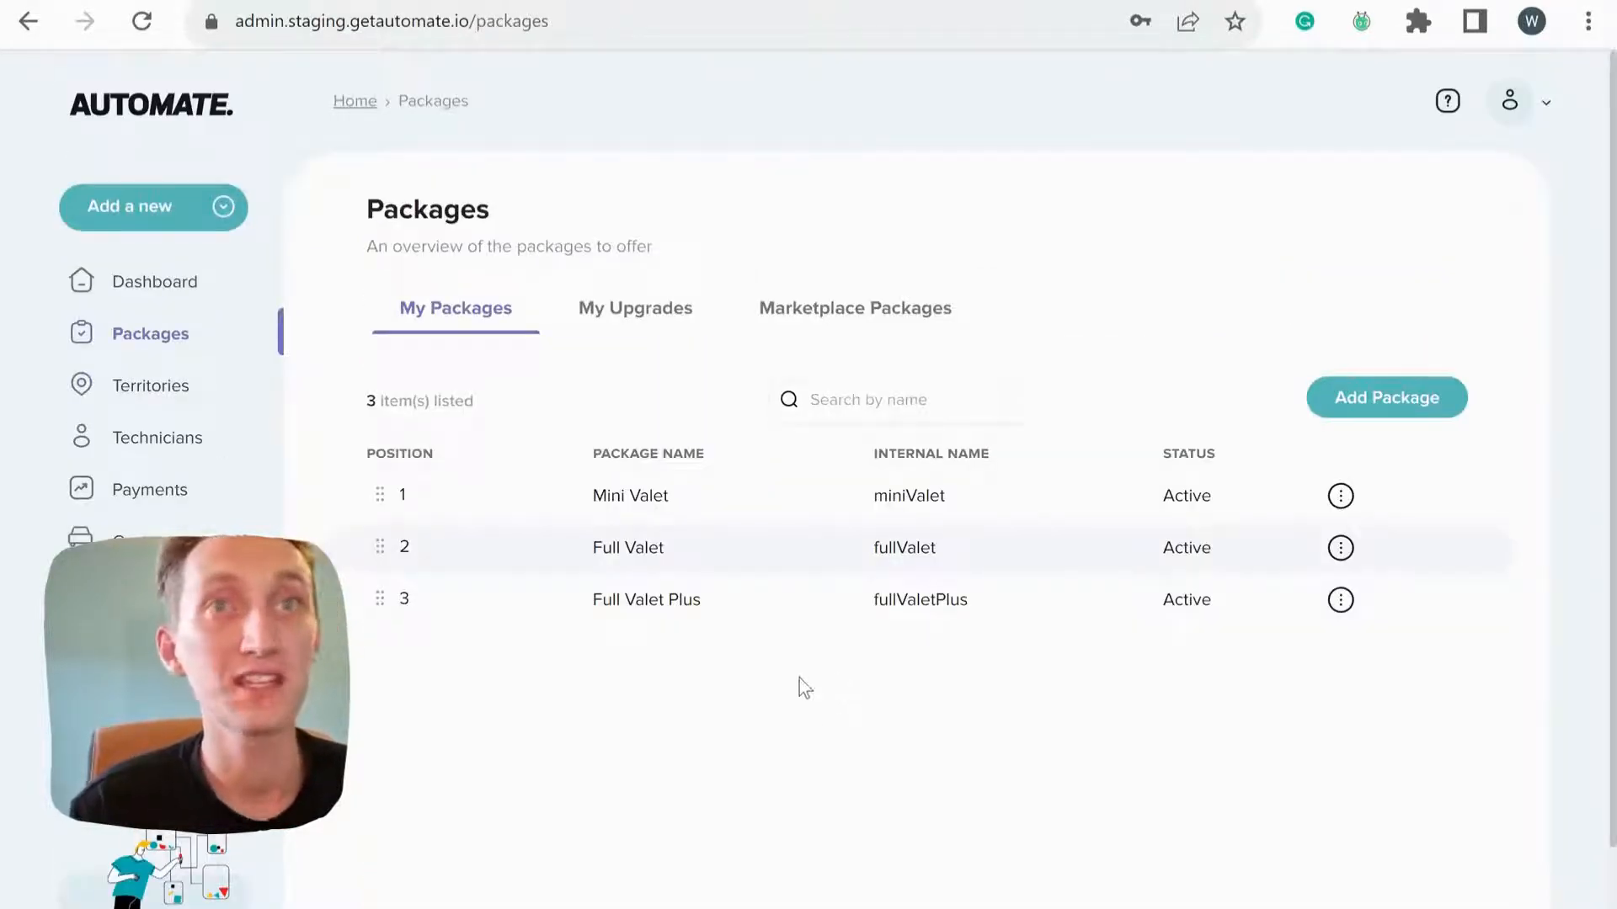
Set the price of the Baby Seat Cleanse upgrade to £10 and save the upgrade.
{"action": "left_click", "coordinate": [617, 318]}
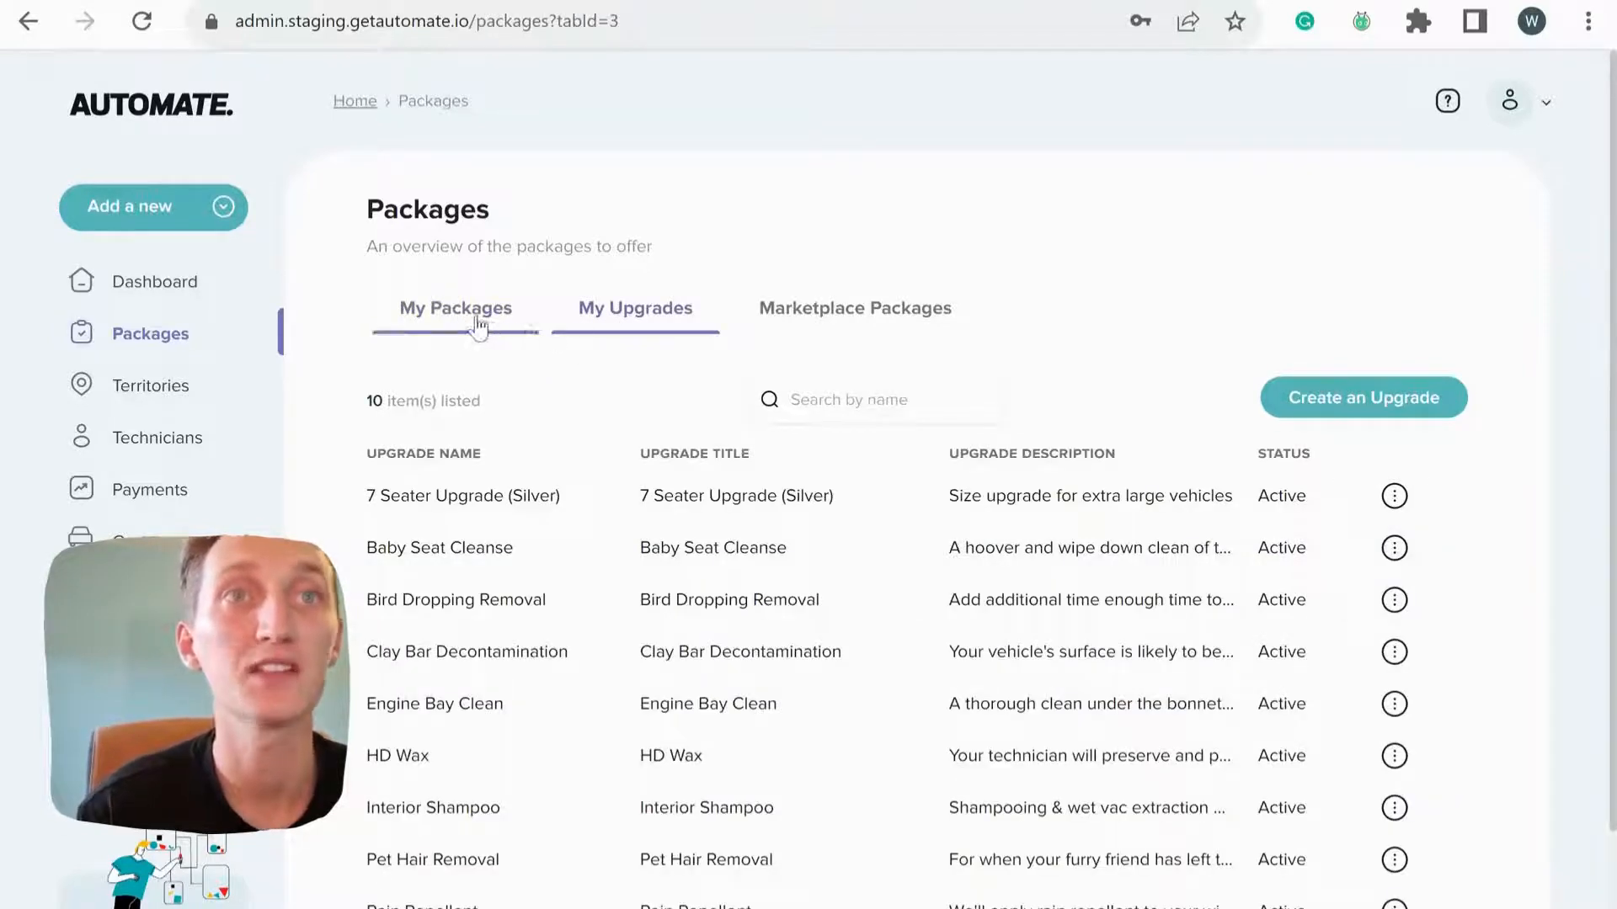
{"action": "scroll", "coordinate": [649, 526], "scroll_direction": "down", "scroll_amount": 2}
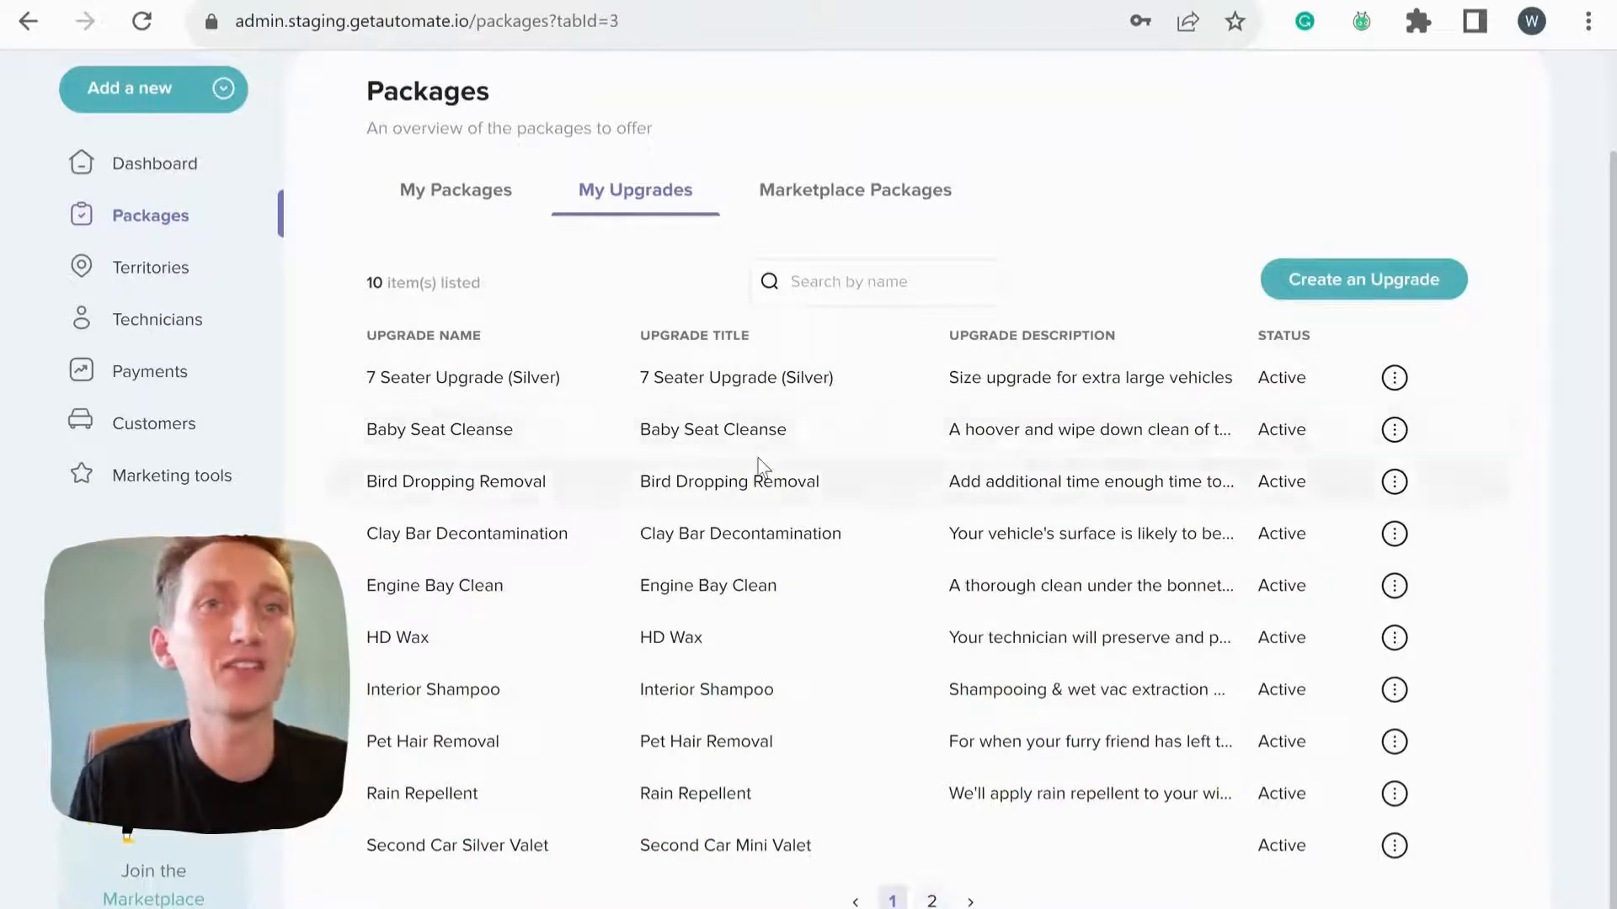
{"action": "left_click", "coordinate": [724, 441]}
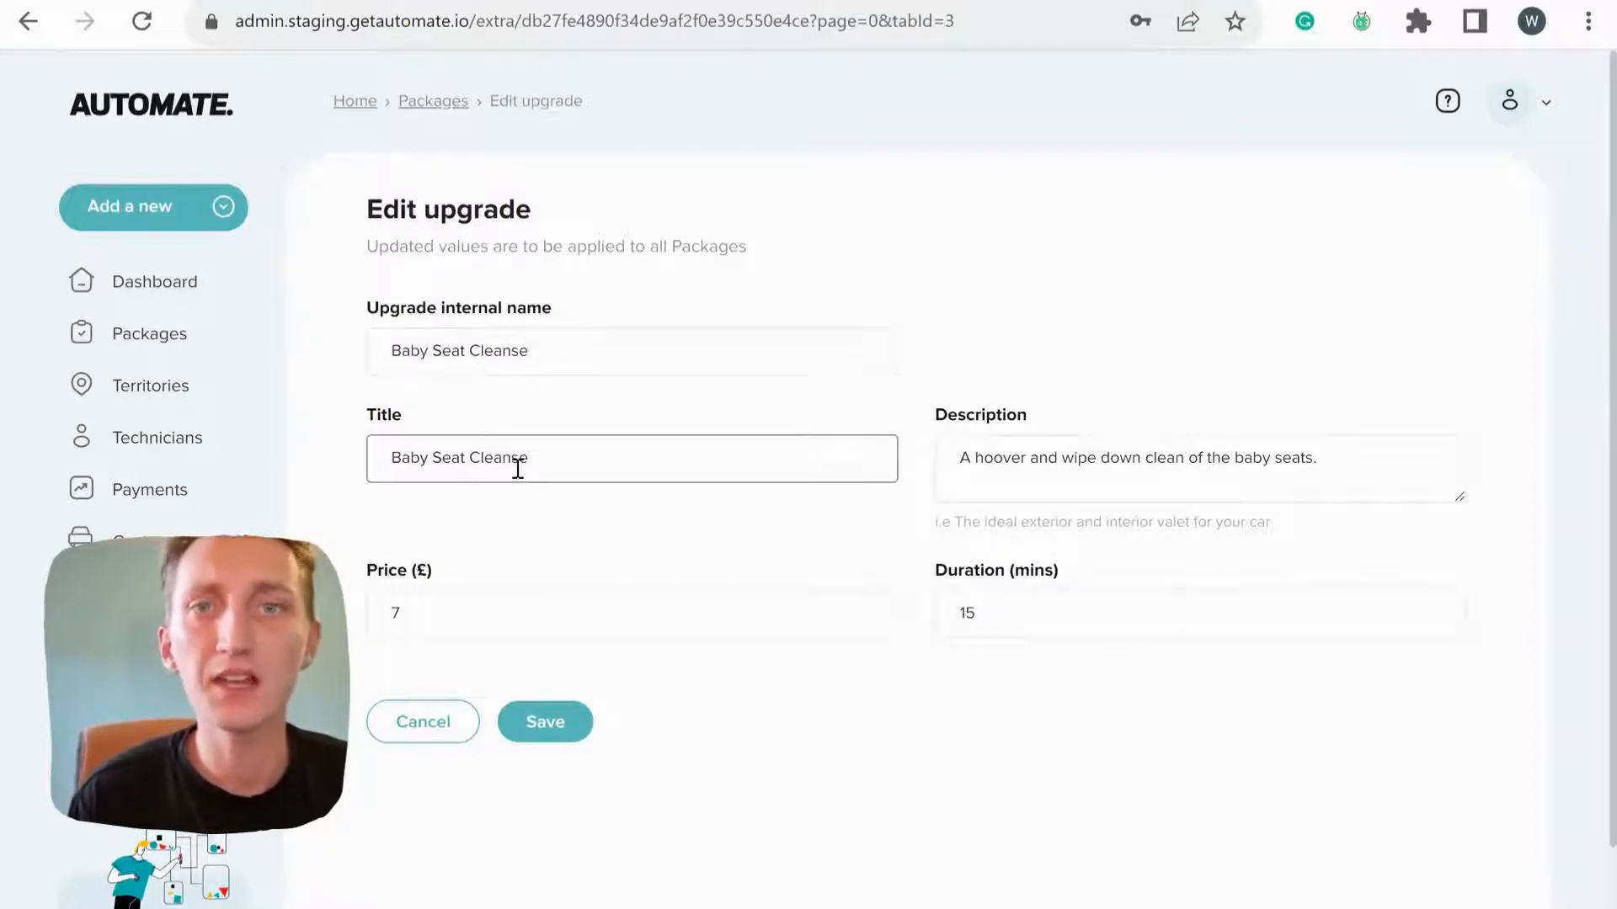
{"action": "left_click", "coordinate": [438, 614]}
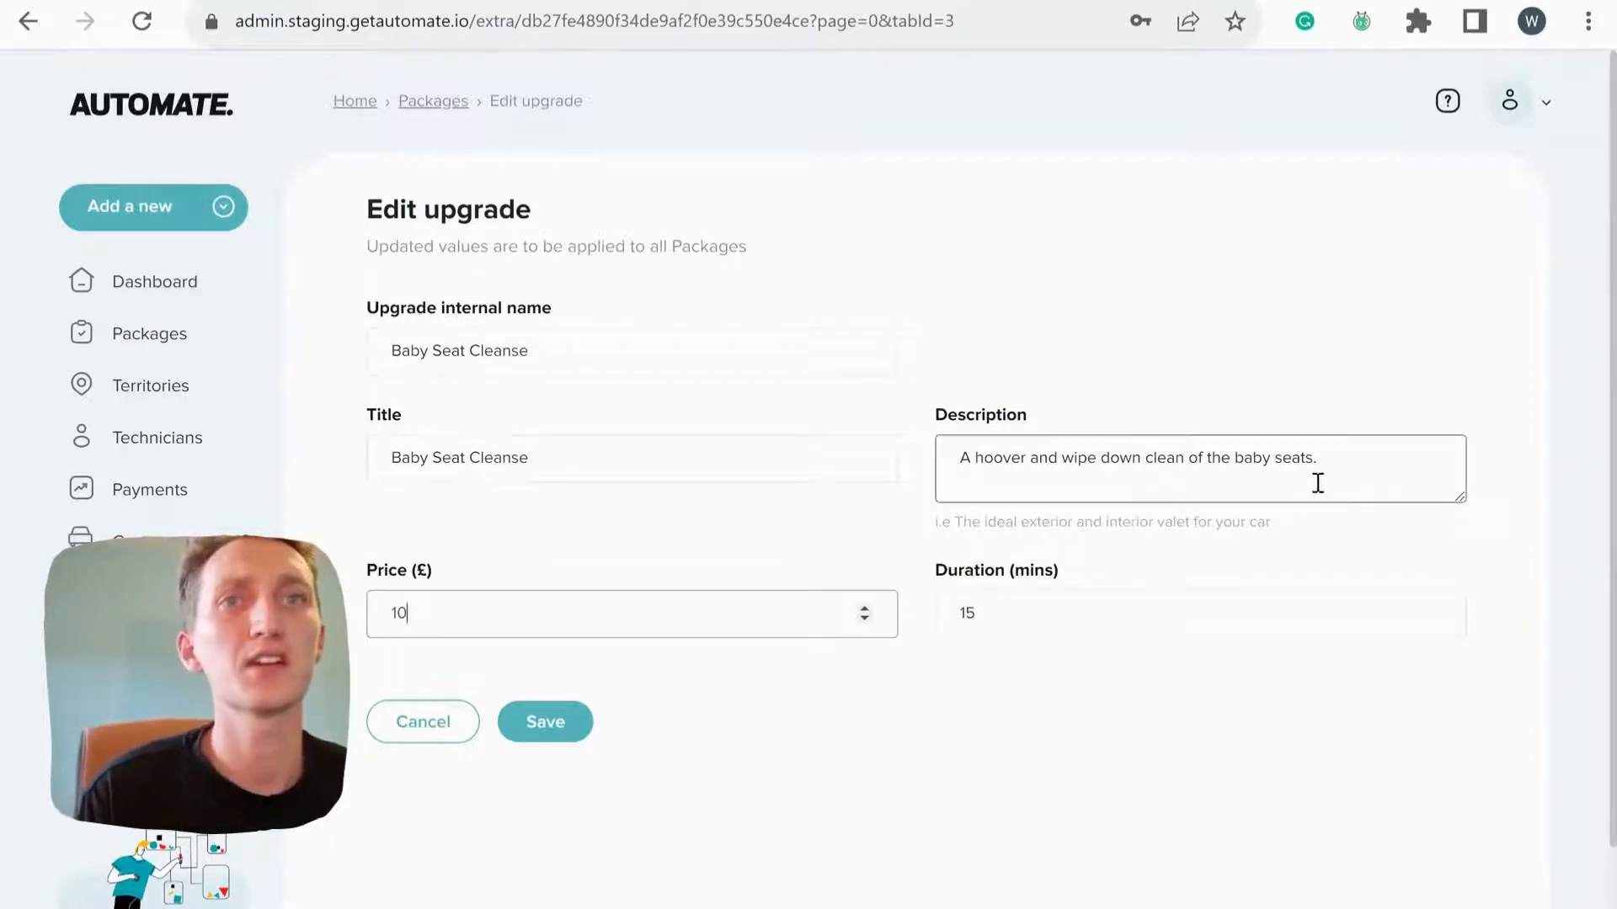
{"action": "left_click", "coordinate": [559, 734]}
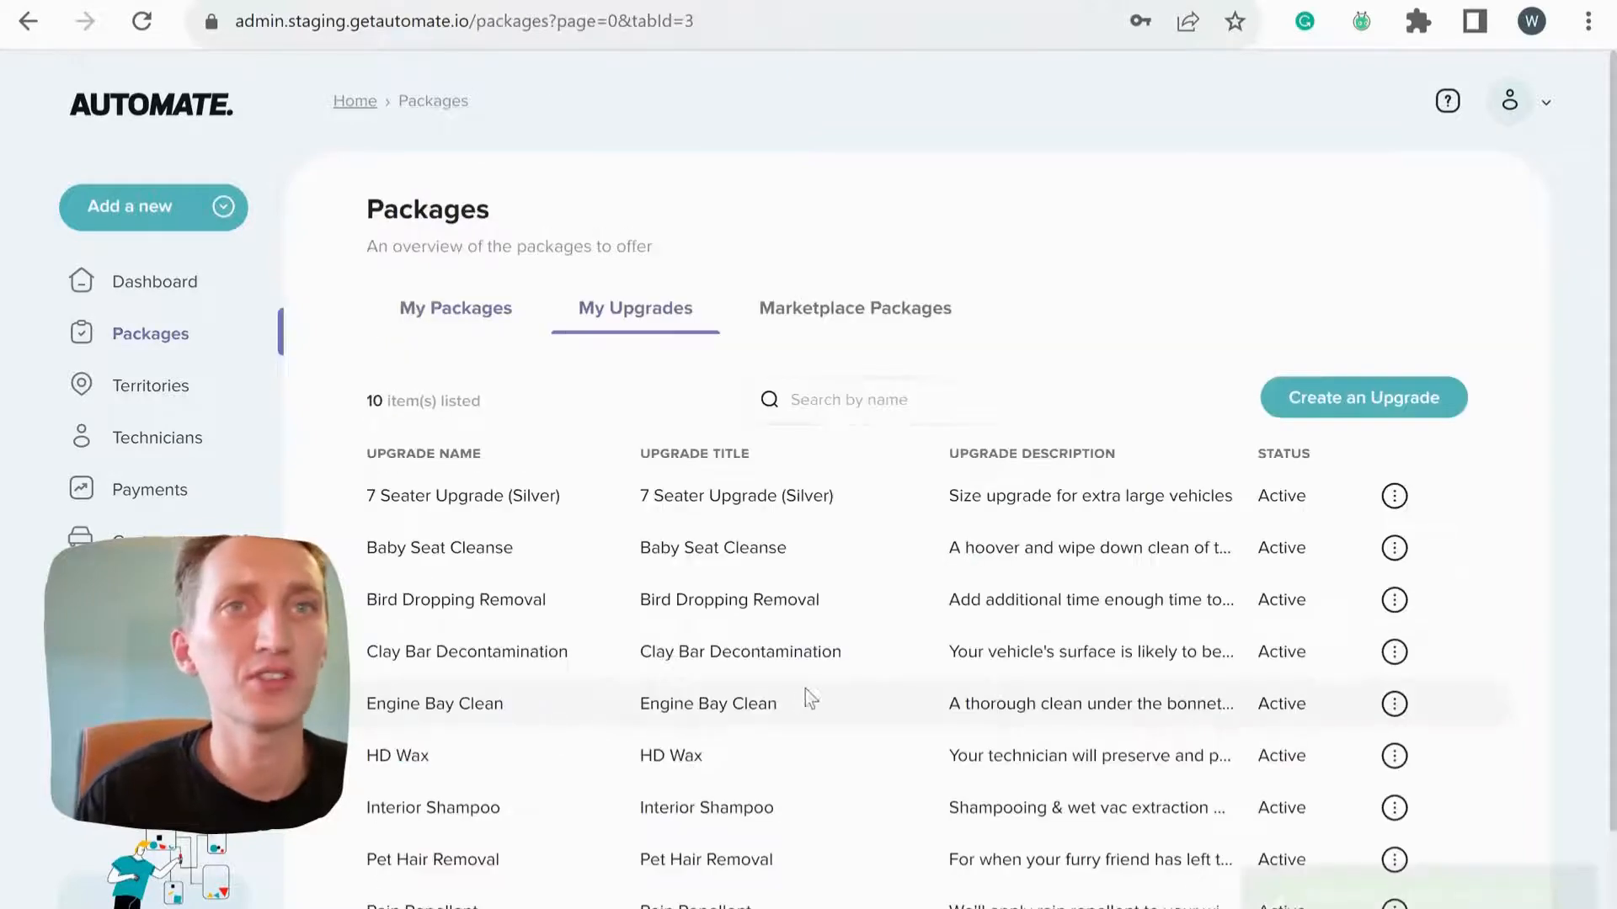
Open the Mini Valet package and examine its title, summary, highlight colour and technician completion times.
{"action": "scroll", "coordinate": [870, 682], "scroll_direction": "down", "scroll_amount": 2}
{"action": "left_click", "coordinate": [442, 190]}
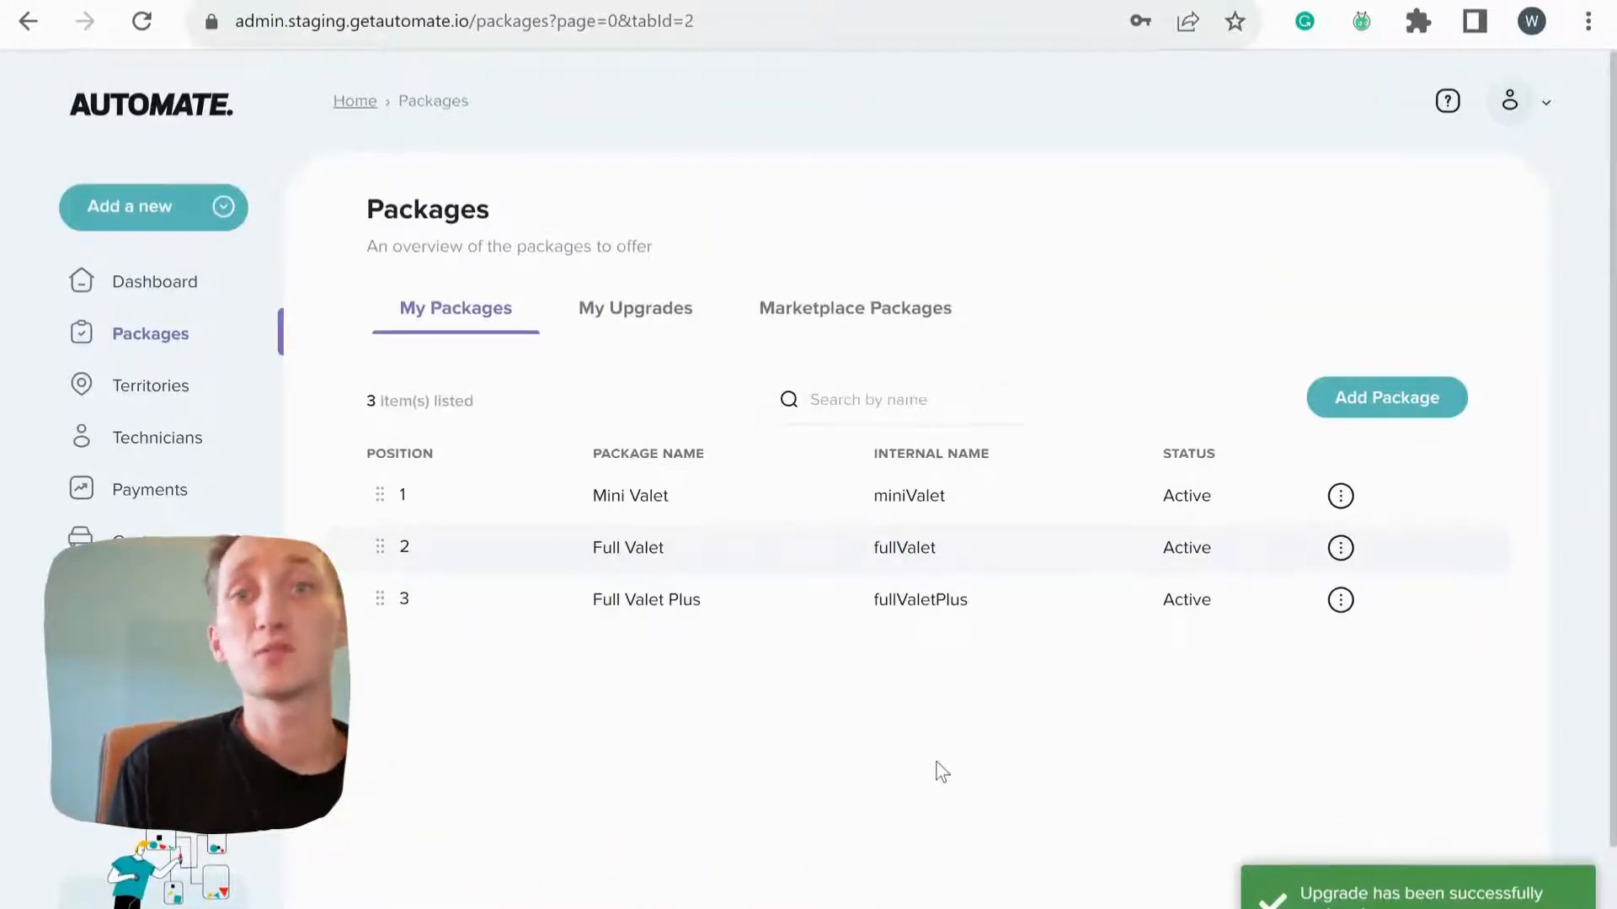
{"action": "left_click", "coordinate": [748, 517]}
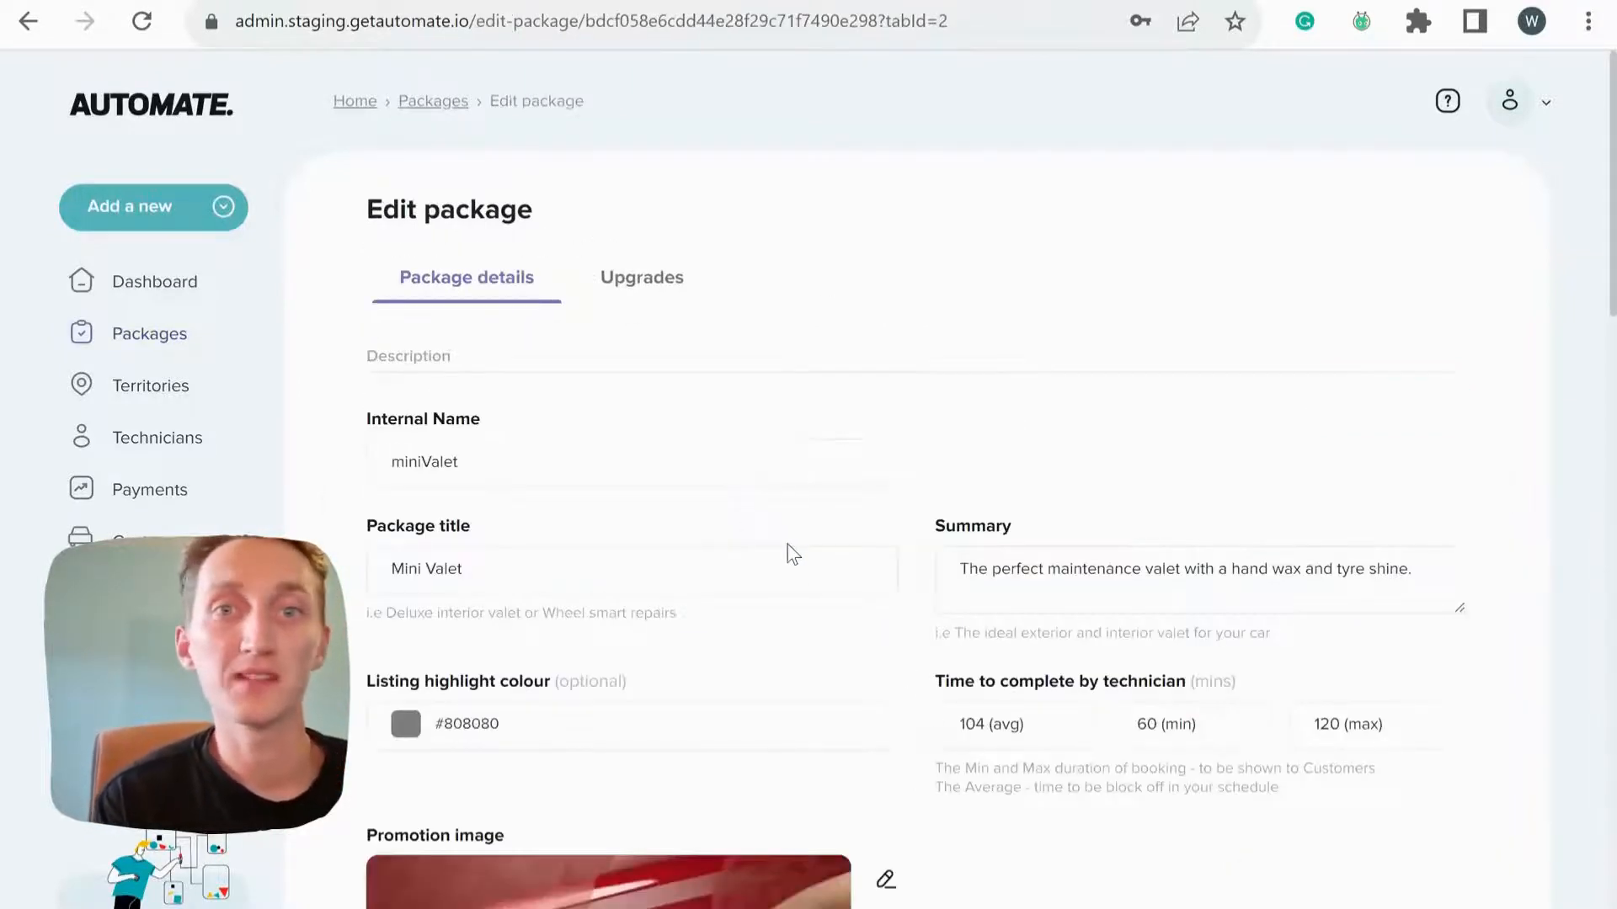
{"action": "scroll", "coordinate": [784, 549], "scroll_direction": "down", "scroll_amount": 2}
{"action": "scroll", "coordinate": [787, 559], "scroll_direction": "down", "scroll_amount": 2}
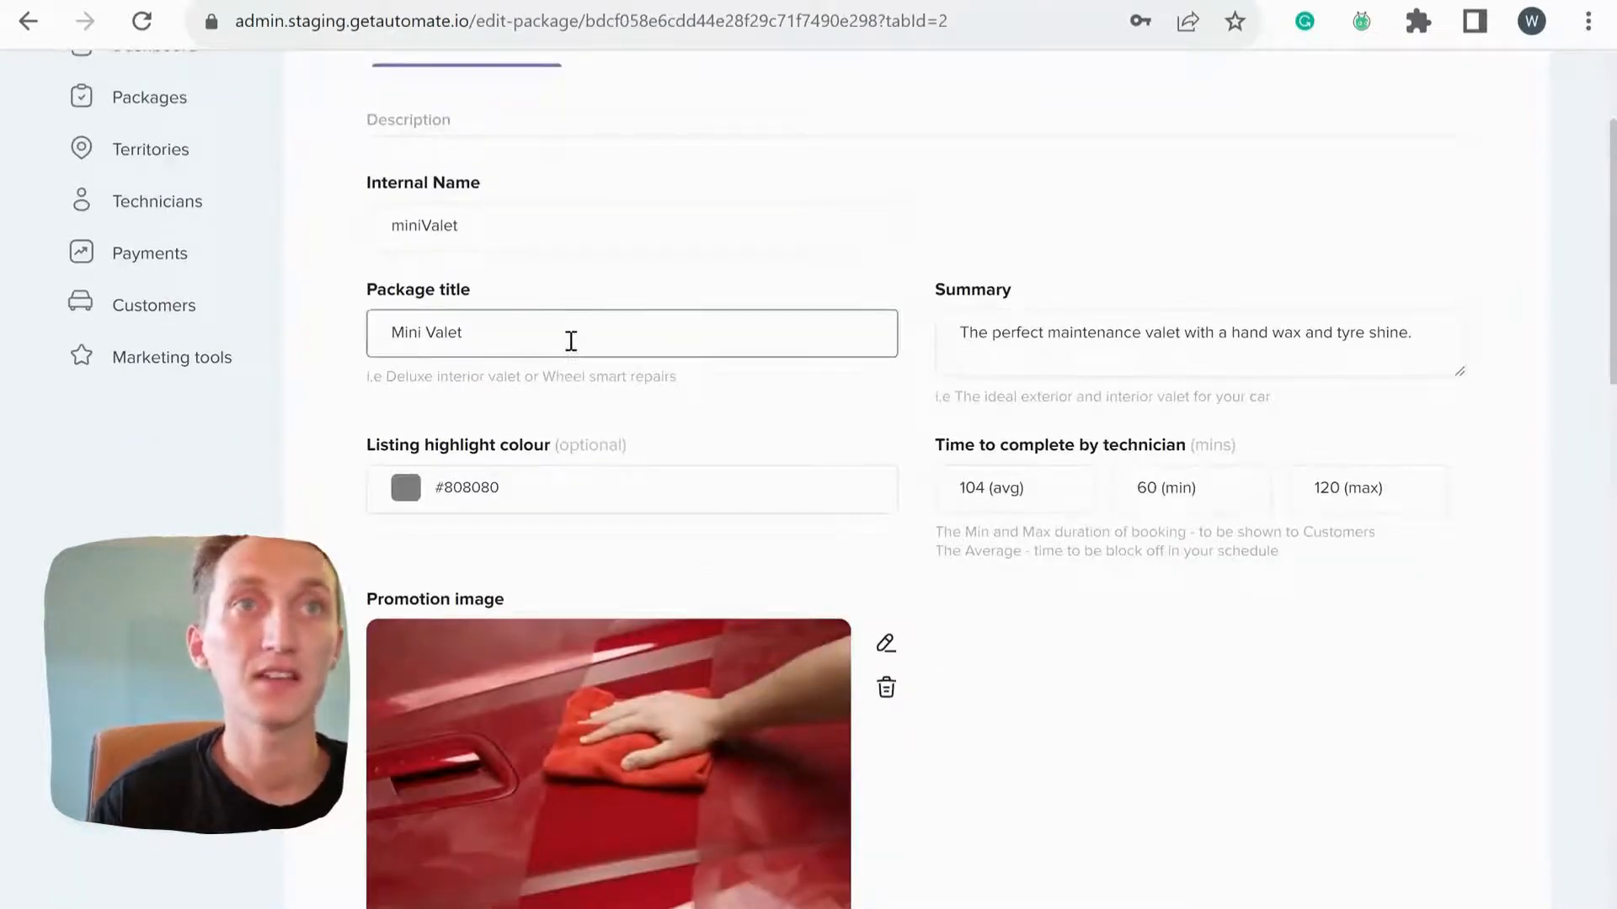
{"action": "left_click_drag", "start_coordinate": [1180, 357], "coordinate": [1286, 352]}
{"action": "left_click", "coordinate": [1167, 693]}
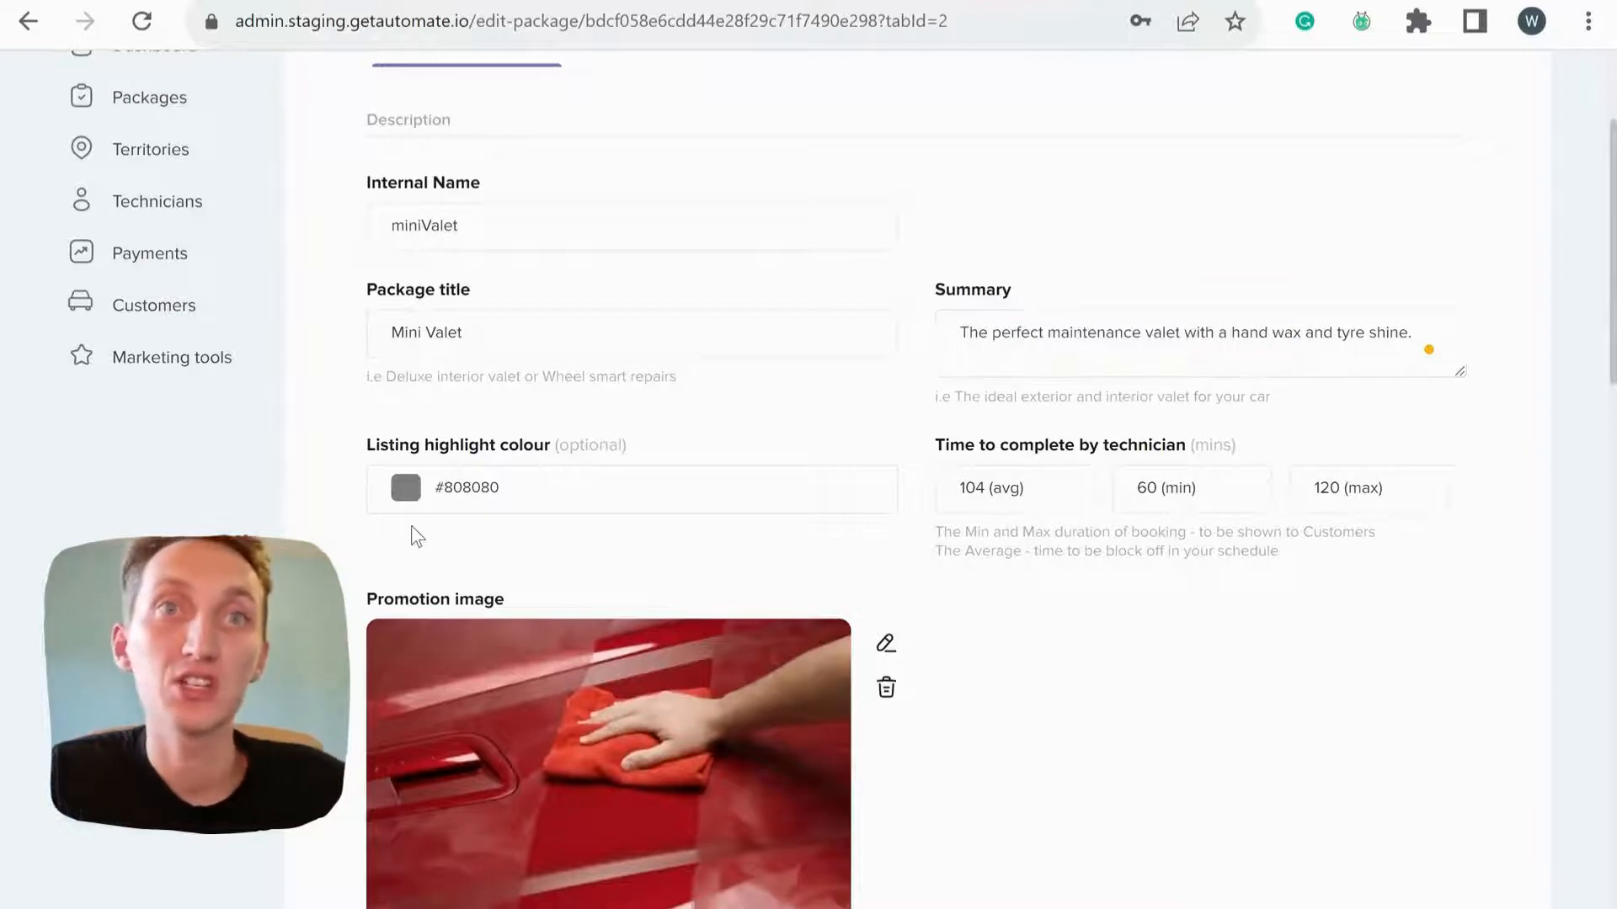
{"action": "scroll", "coordinate": [476, 516], "scroll_direction": "down", "scroll_amount": 2}
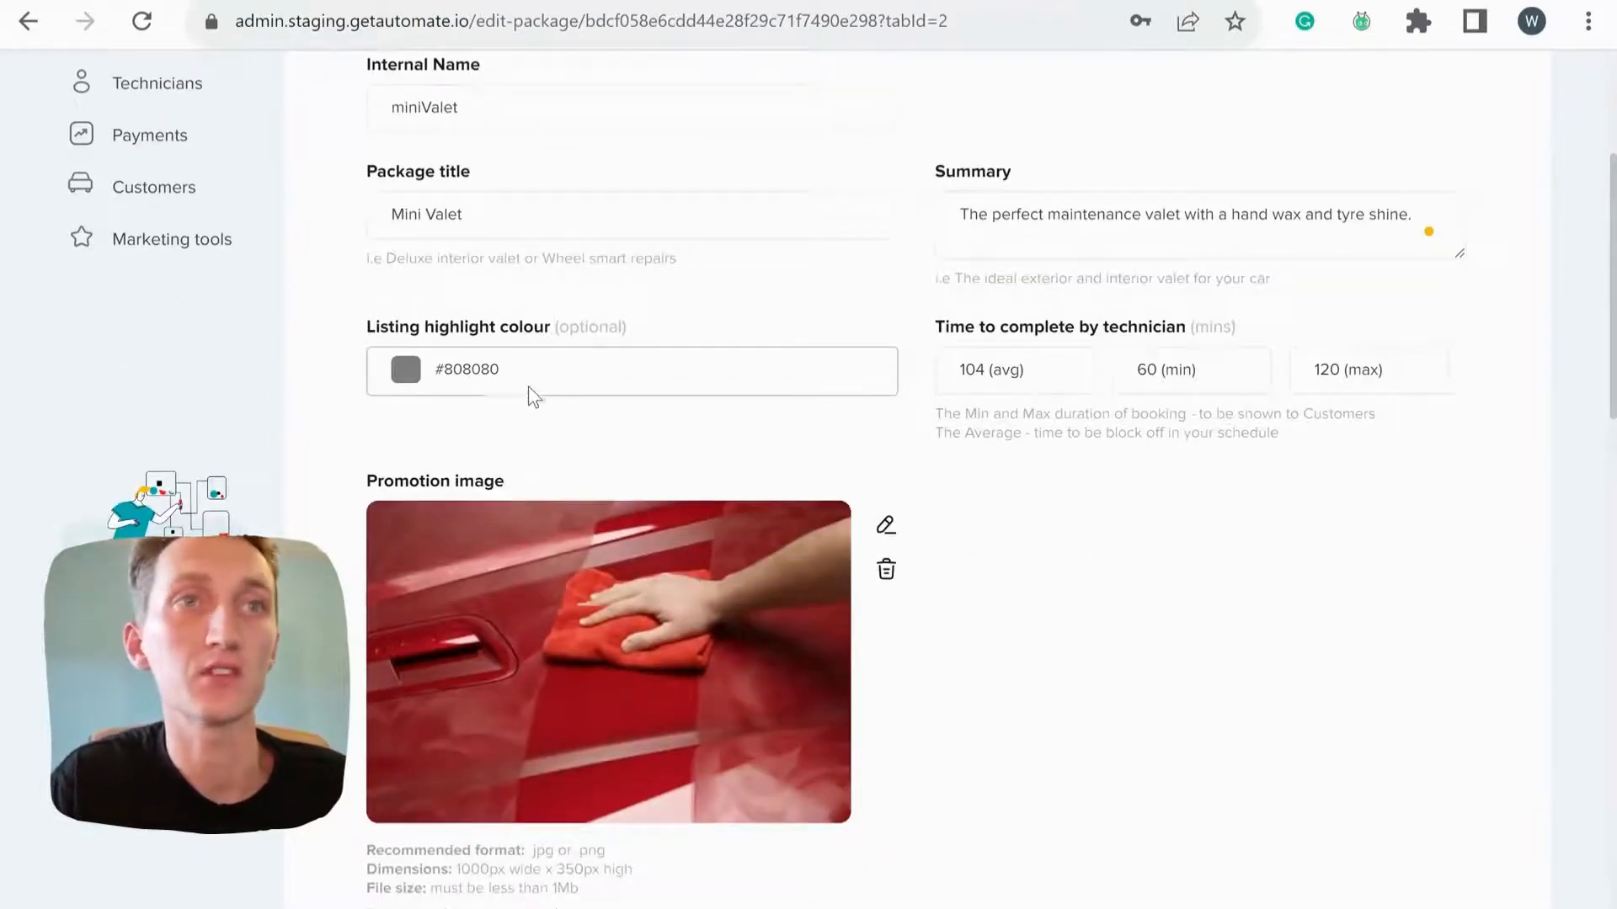
{"action": "scroll", "coordinate": [1080, 556], "scroll_direction": "down", "scroll_amount": 2}
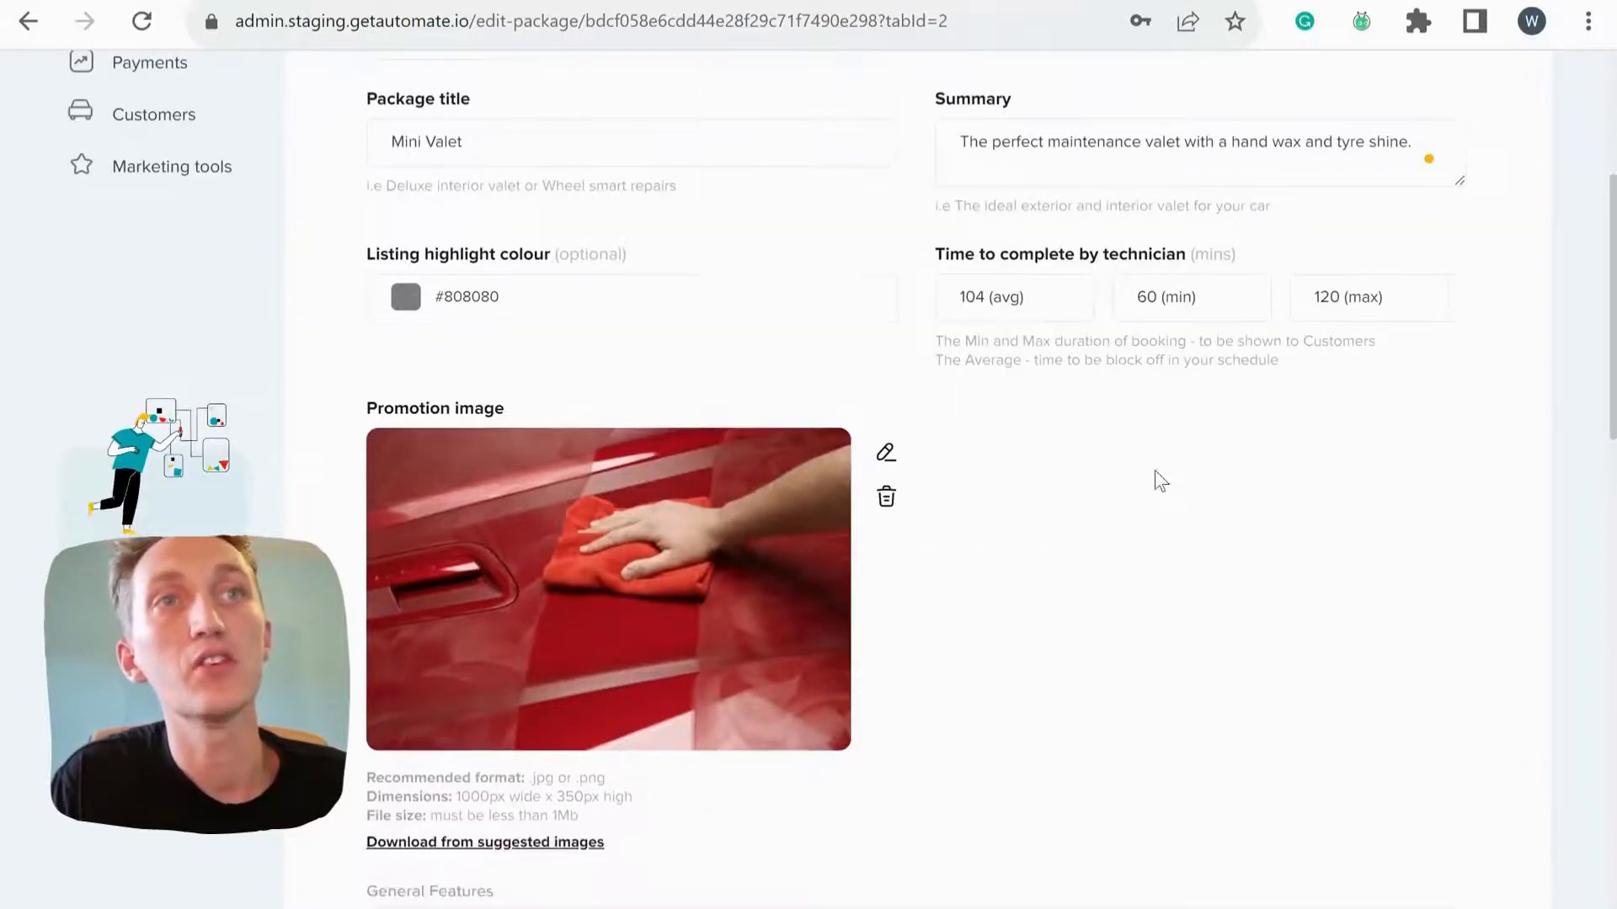
{"action": "left_click_drag", "start_coordinate": [984, 209], "coordinate": [1063, 215]}
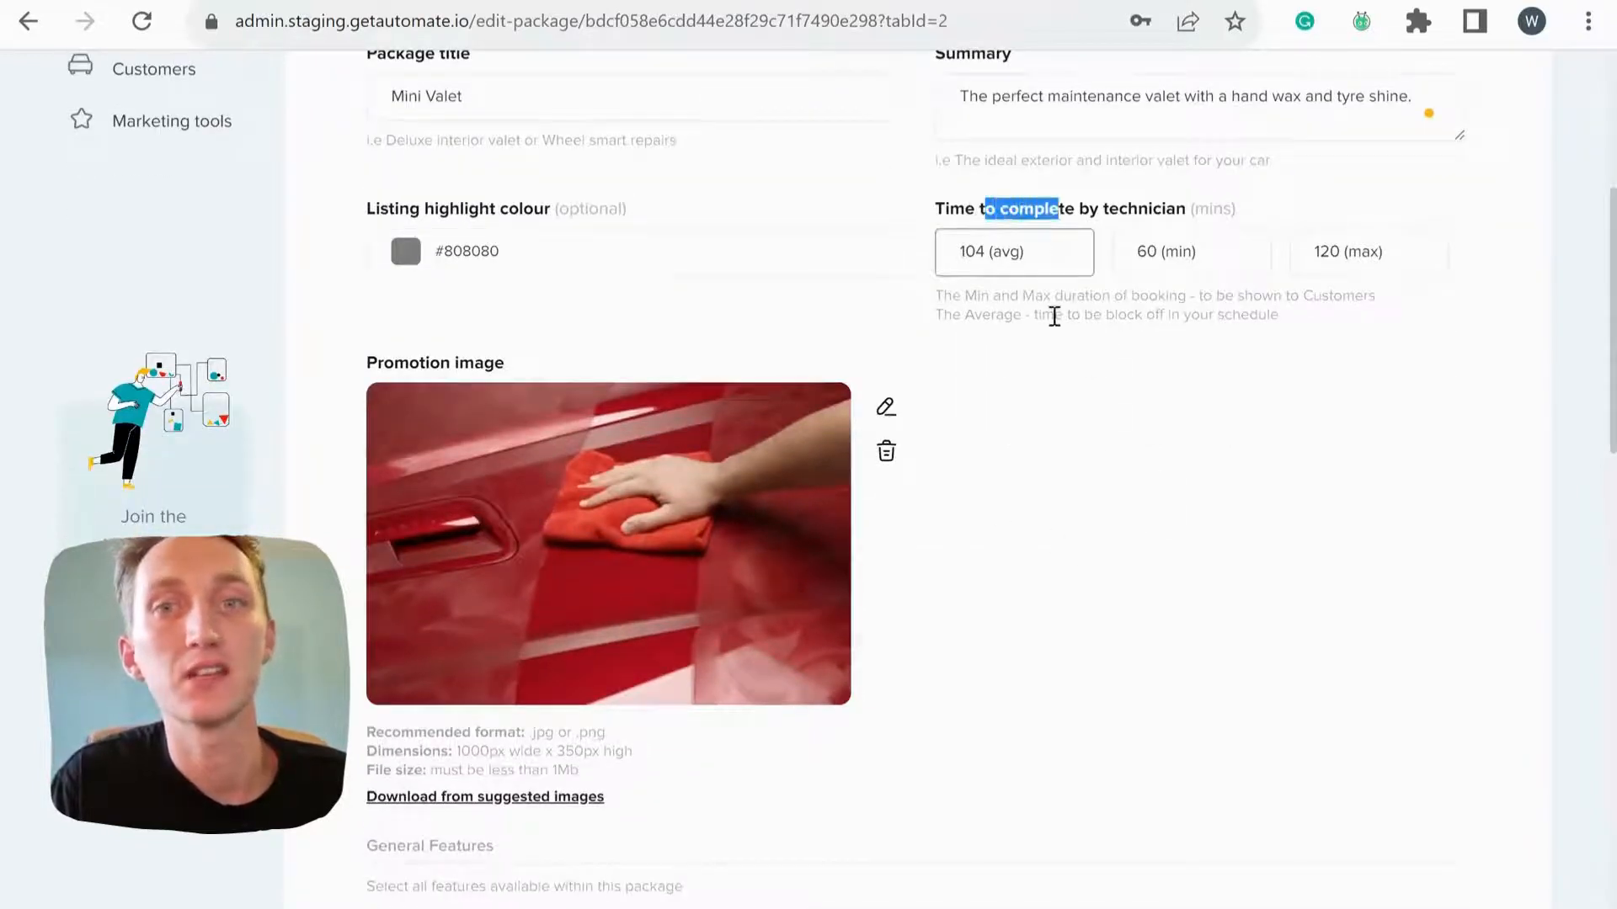
{"action": "left_click", "coordinate": [1043, 330]}
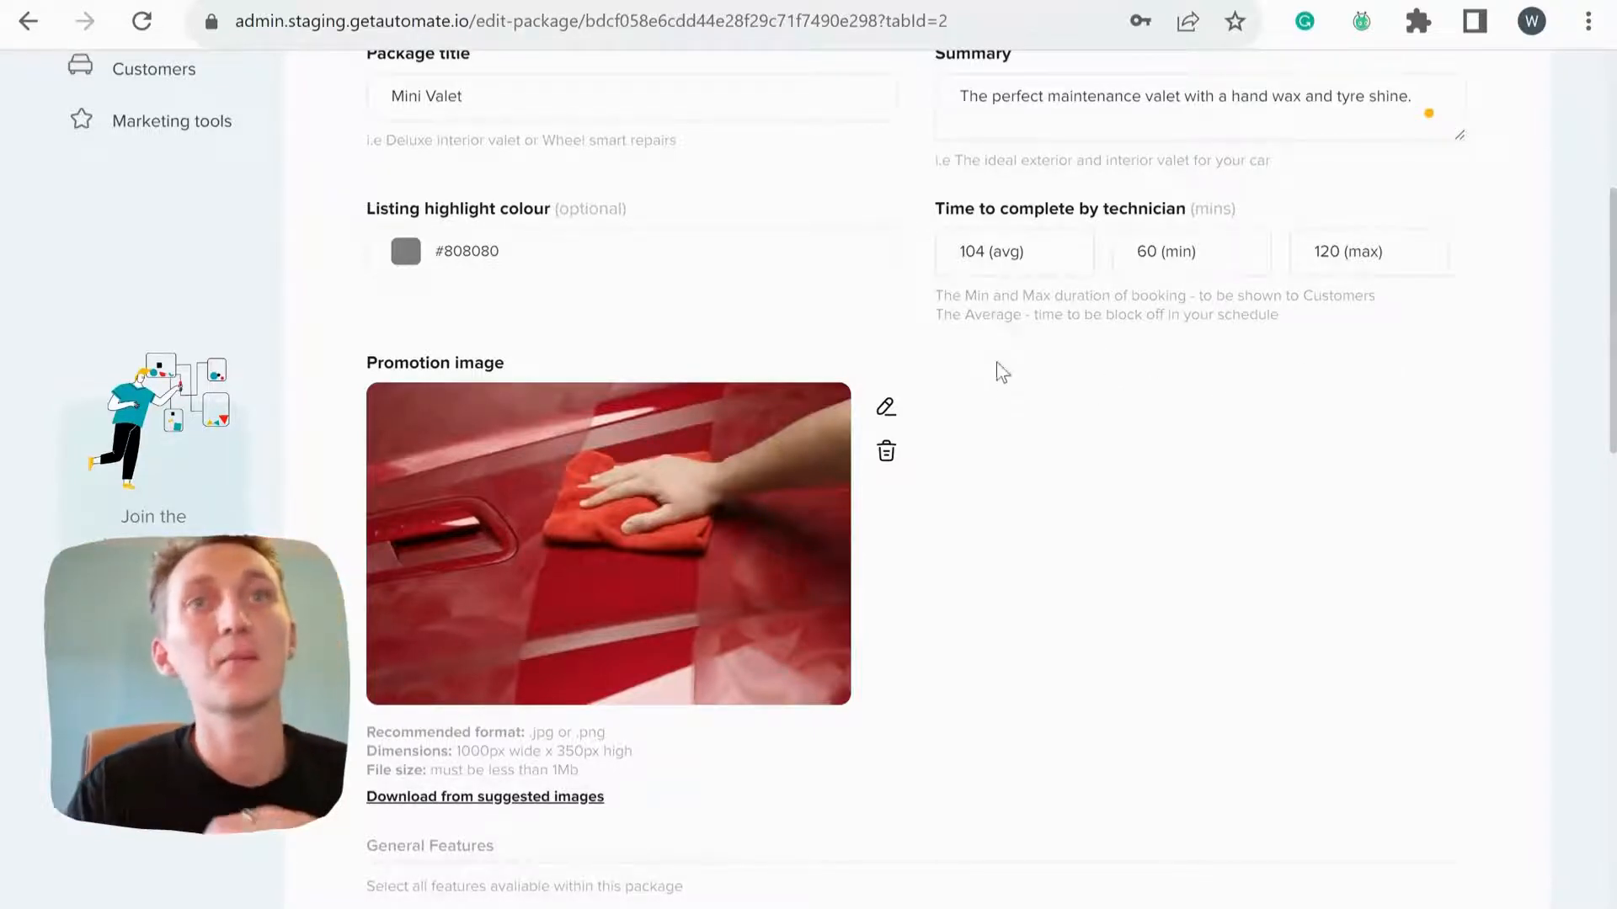
{"action": "scroll", "coordinate": [1002, 373], "scroll_direction": "down", "scroll_amount": 3}
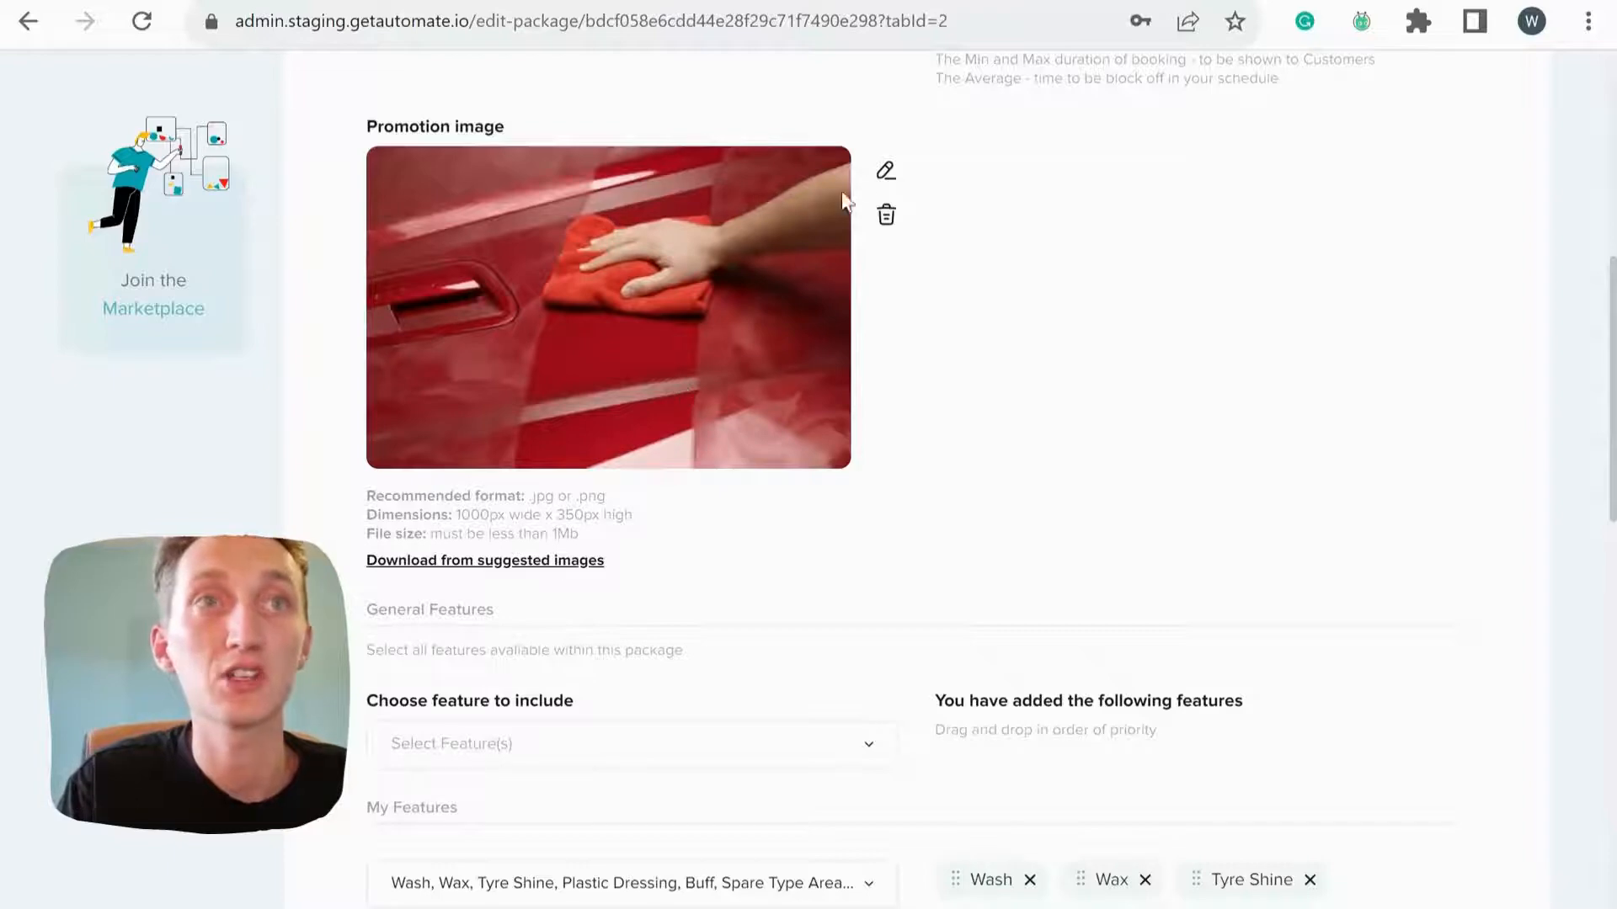
Try to replace the Mini Valet's promotion image with WD_0482.jpg, cropped to a smaller area around the parked car.
{"action": "left_click", "coordinate": [889, 173]}
{"action": "scroll", "coordinate": [569, 289], "scroll_direction": "up", "scroll_amount": 3}
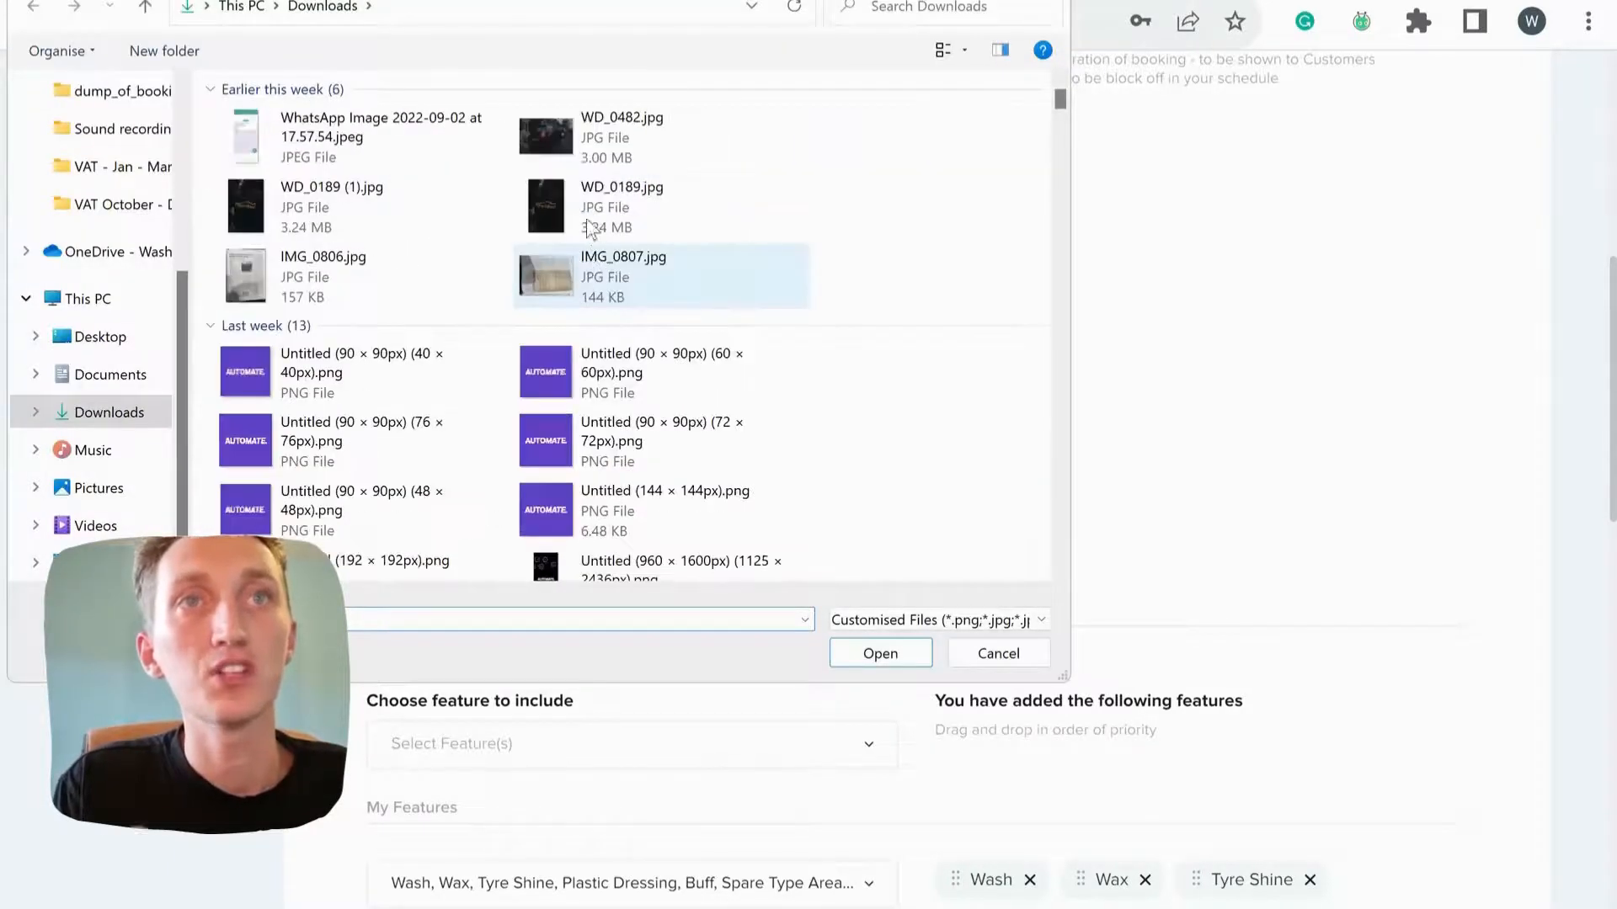
{"action": "left_click", "coordinate": [581, 139]}
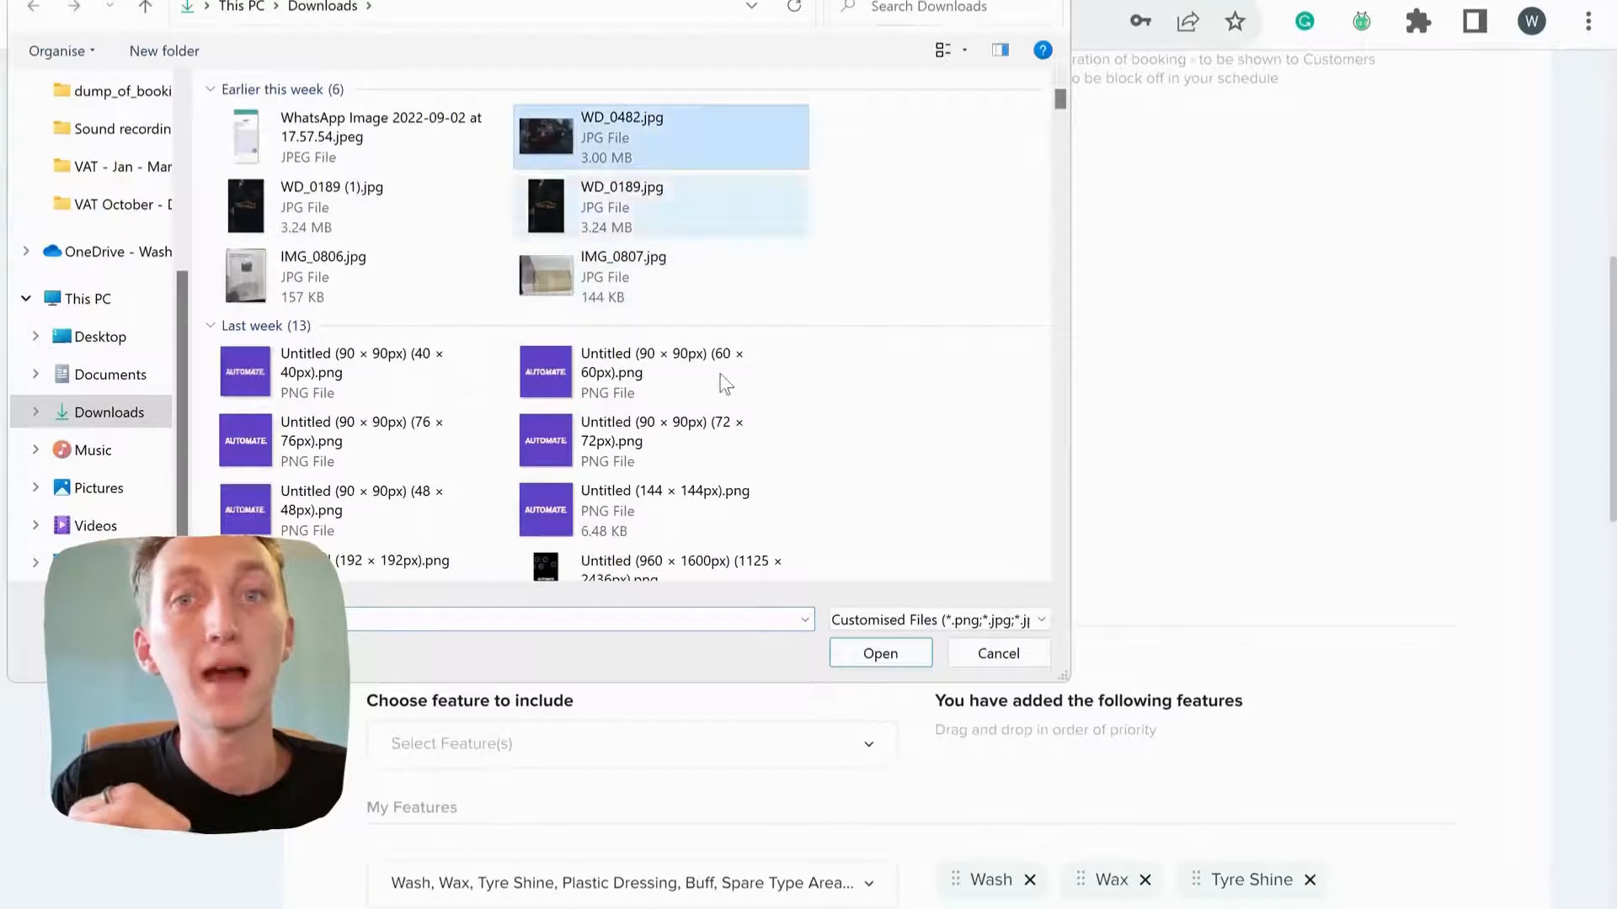
{"action": "left_click", "coordinate": [884, 655]}
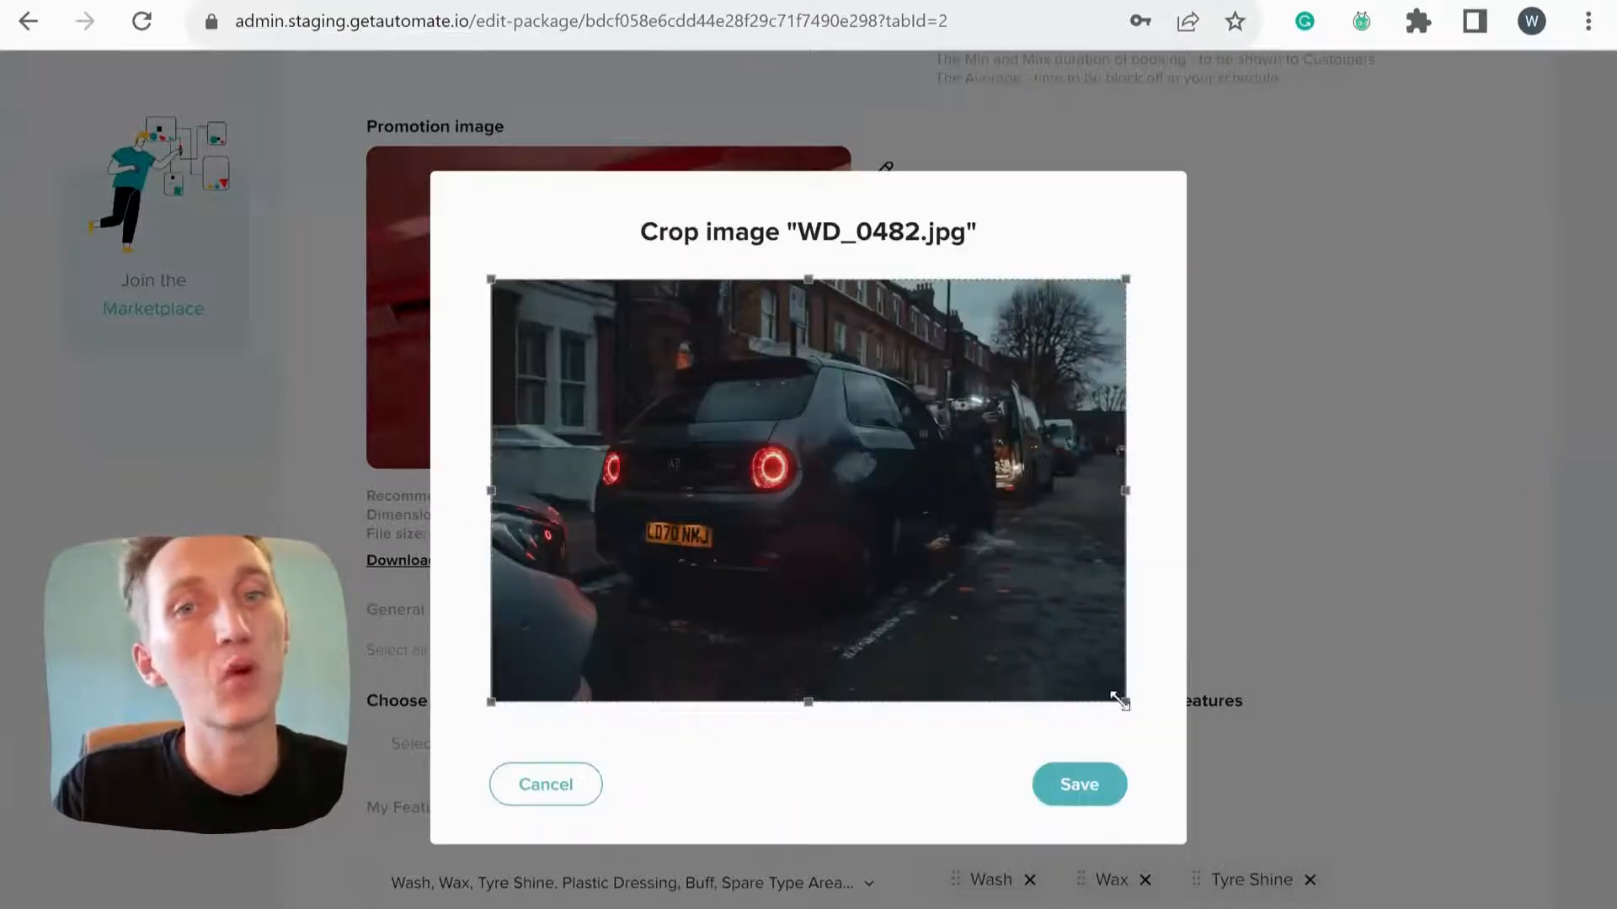
{"action": "left_click_drag", "start_coordinate": [1120, 699], "coordinate": [916, 563]}
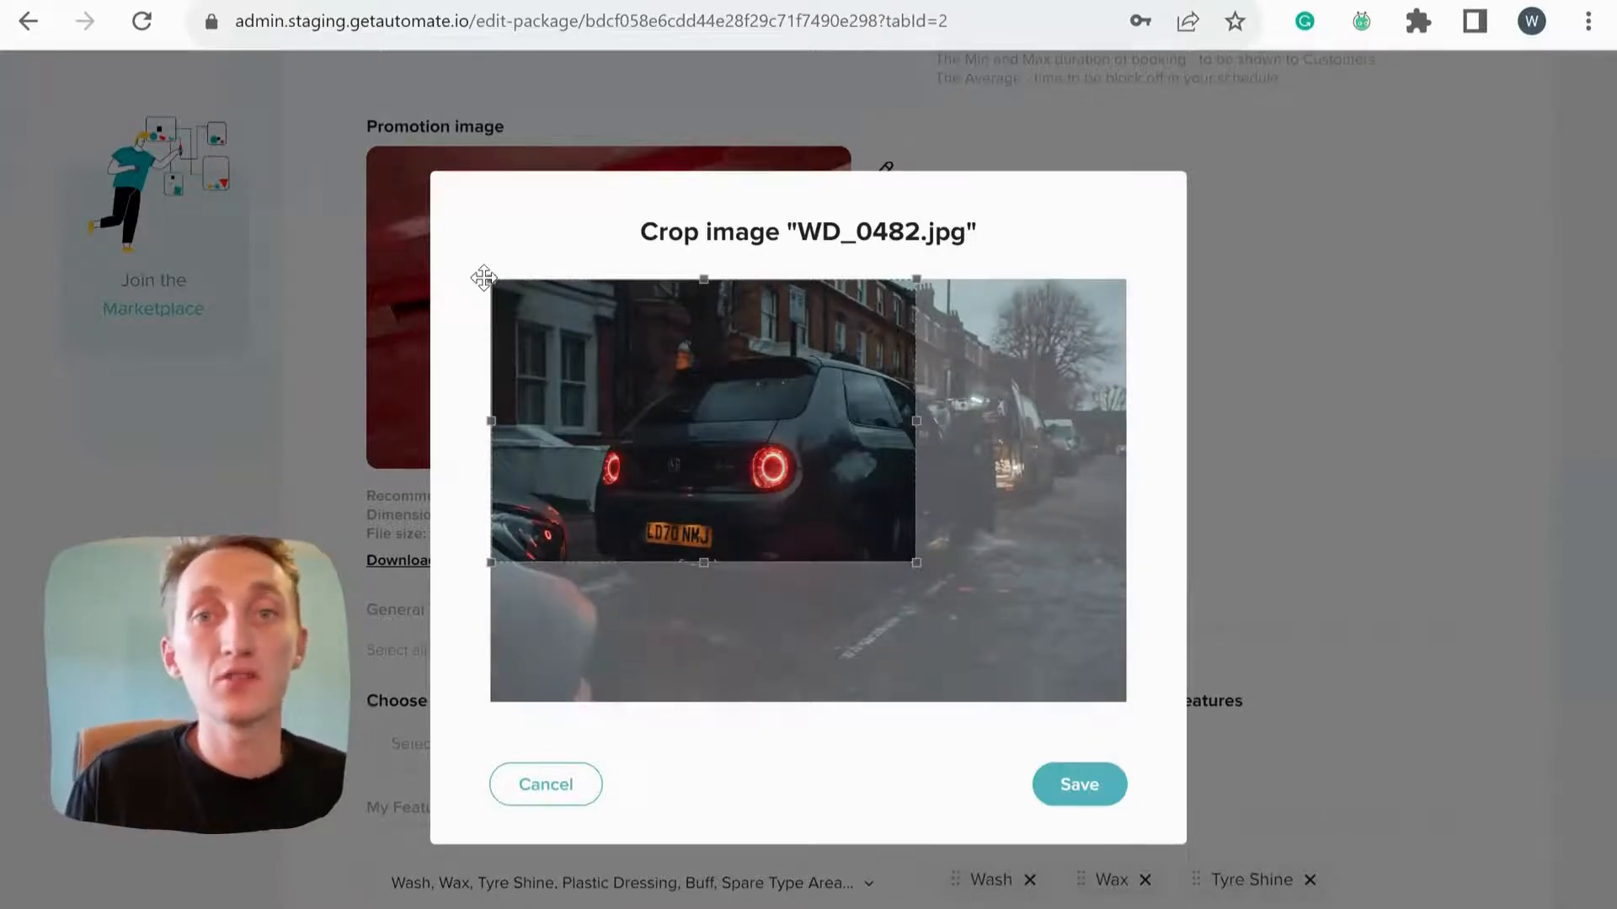
{"action": "left_click_drag", "start_coordinate": [484, 278], "coordinate": [495, 318]}
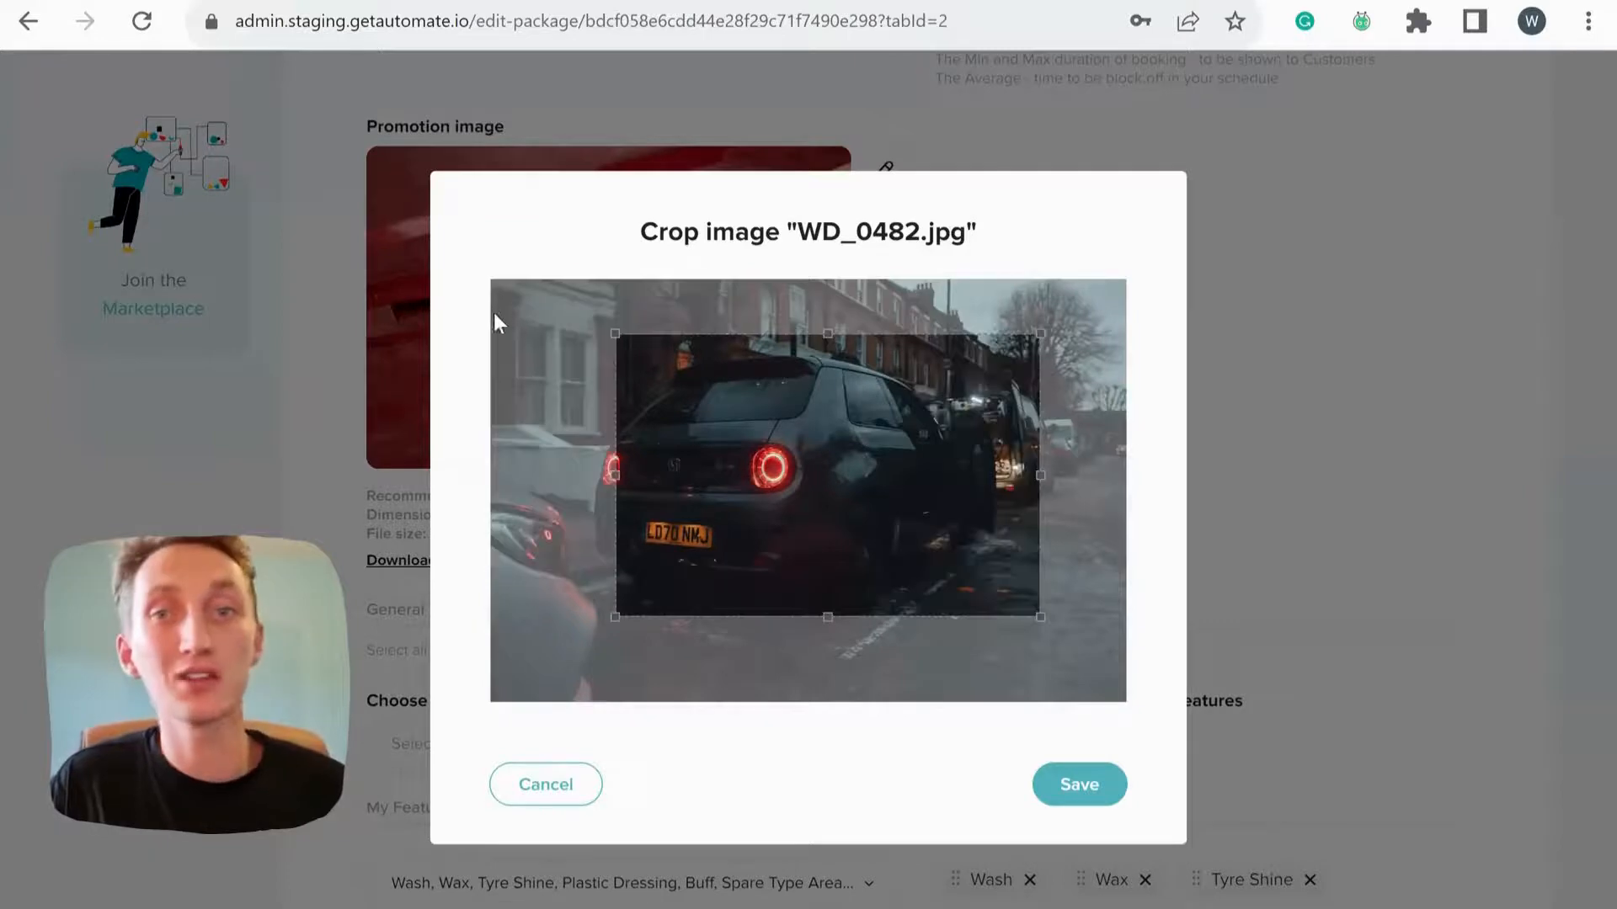
{"action": "left_click", "coordinate": [1080, 791]}
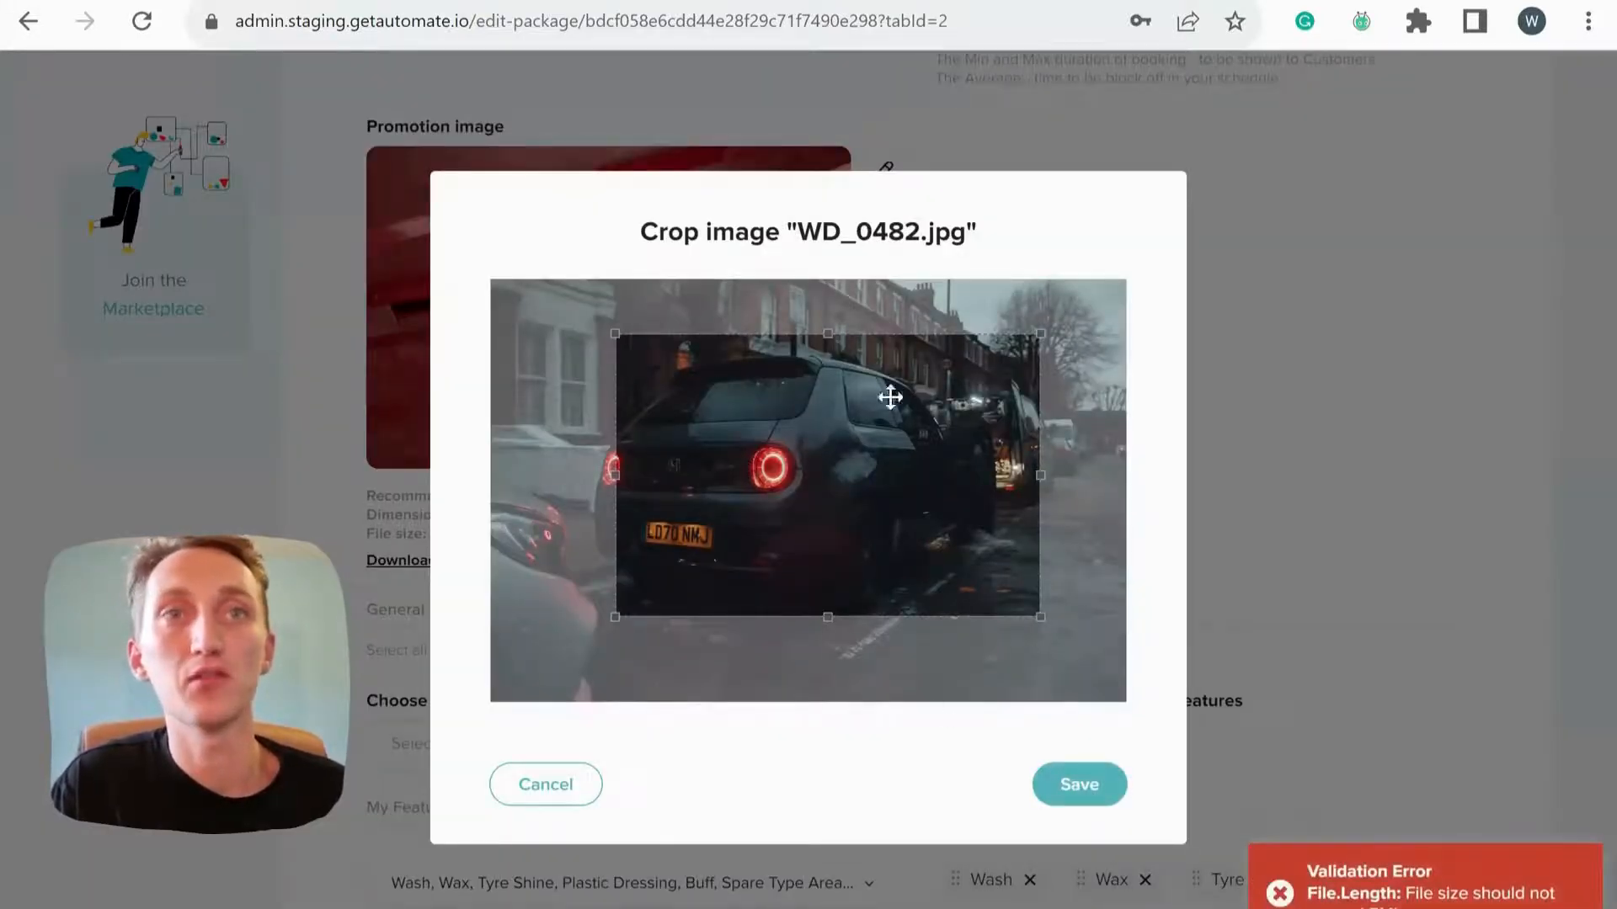
{"action": "left_click", "coordinate": [578, 786]}
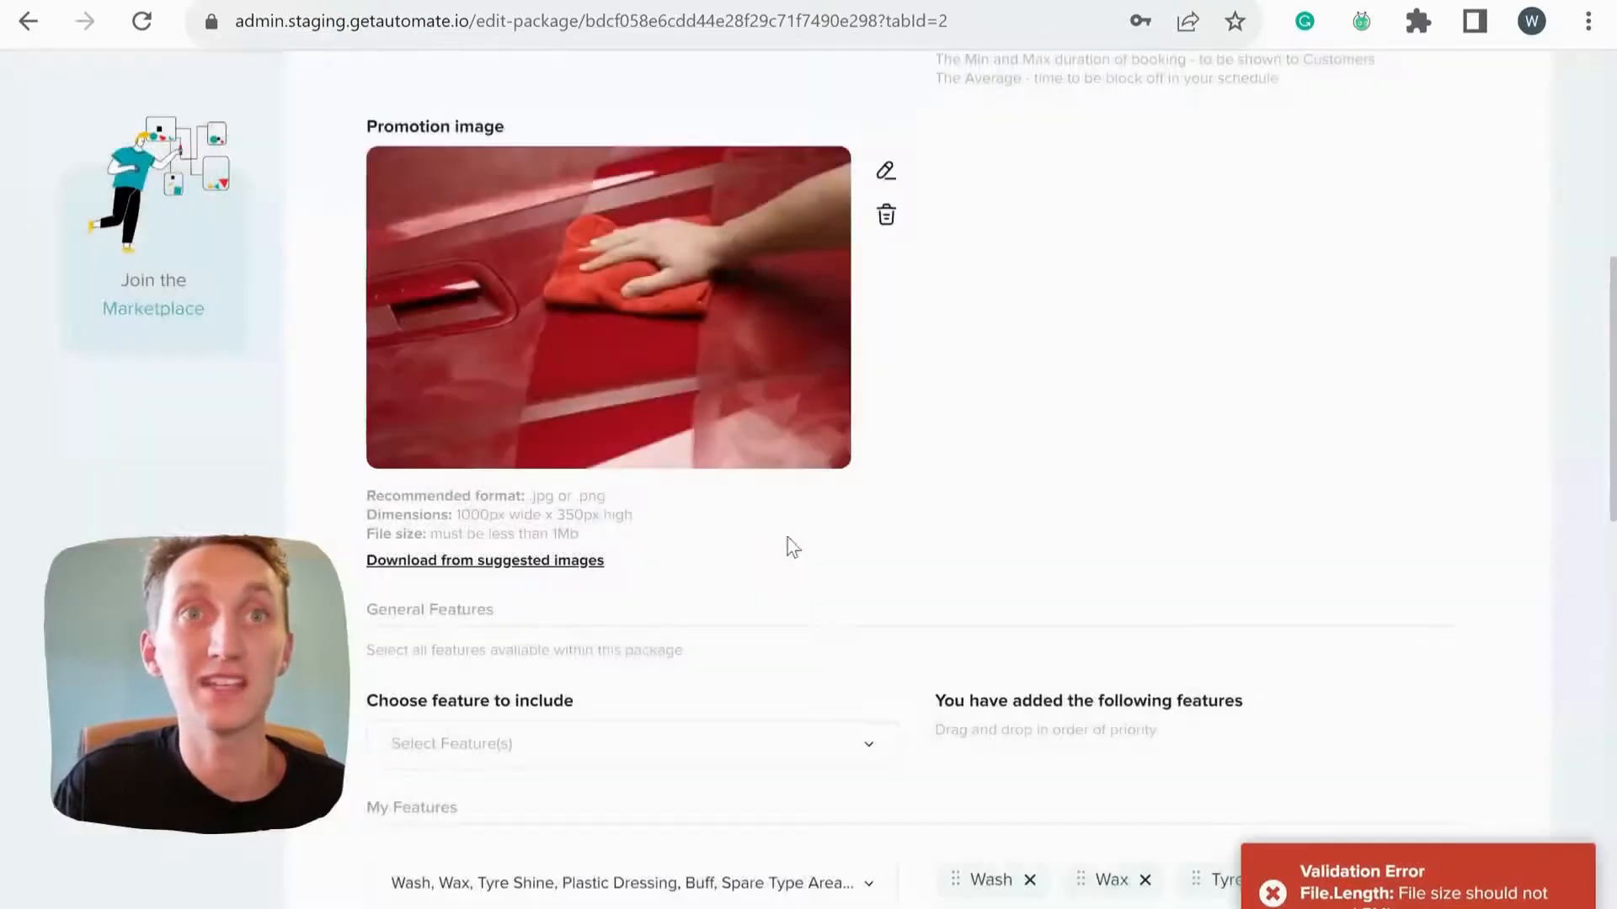
Examine the Mini Valet's included features and the general features available to add.
{"action": "scroll", "coordinate": [973, 440], "scroll_direction": "down", "scroll_amount": 3}
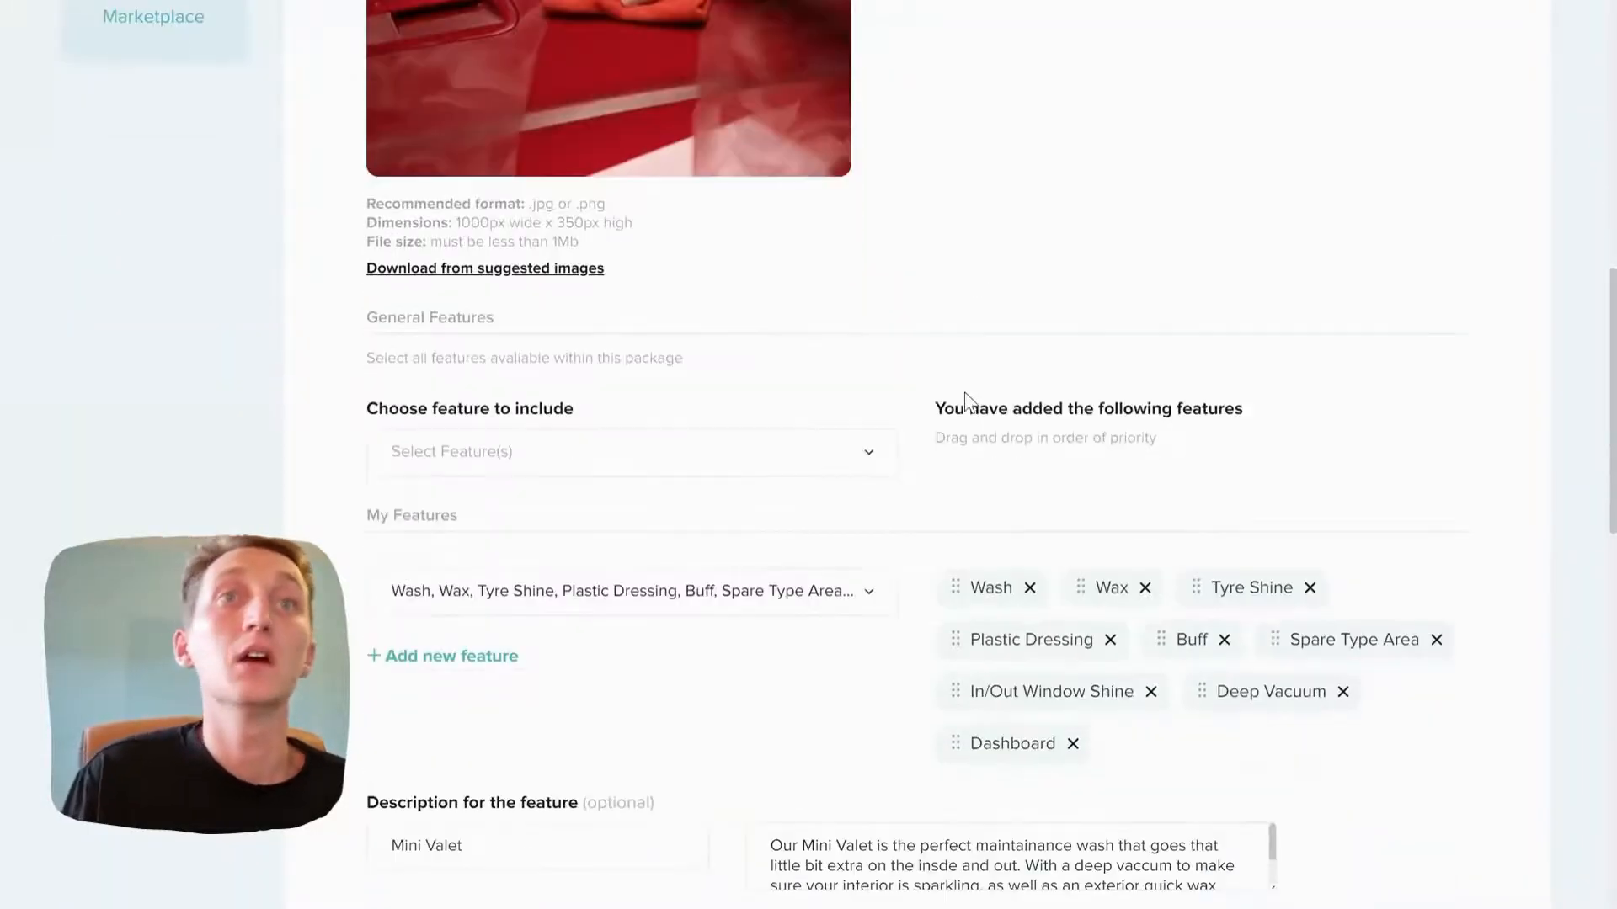
{"action": "scroll", "coordinate": [972, 434], "scroll_direction": "down", "scroll_amount": 1}
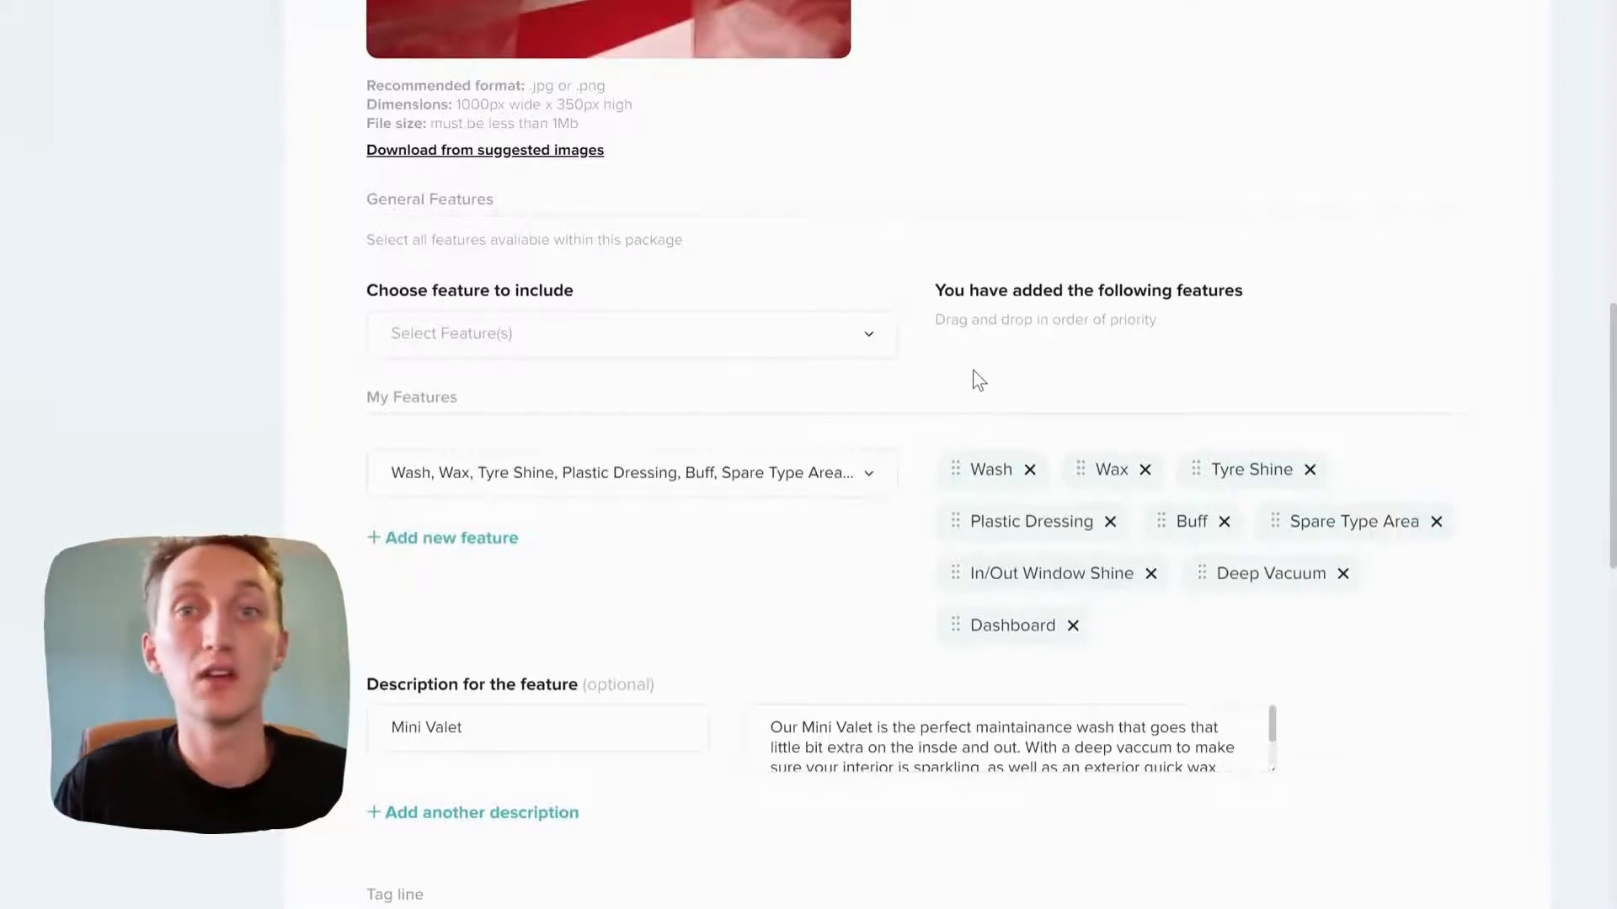
{"action": "scroll", "coordinate": [968, 360], "scroll_direction": "down", "scroll_amount": 1}
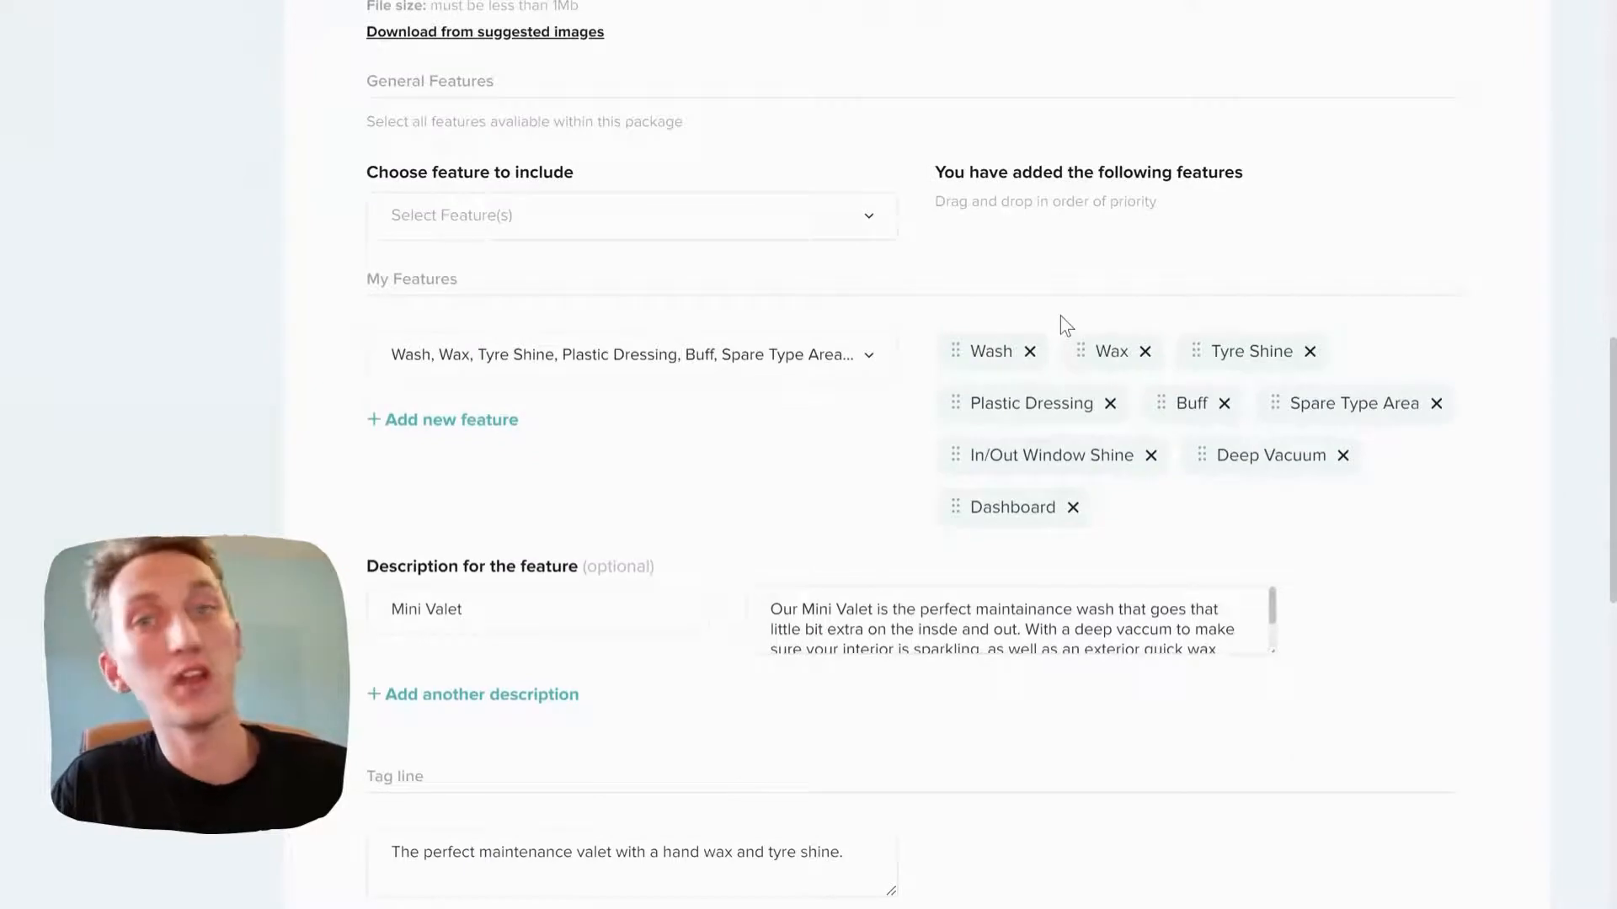
{"action": "left_click", "coordinate": [872, 226]}
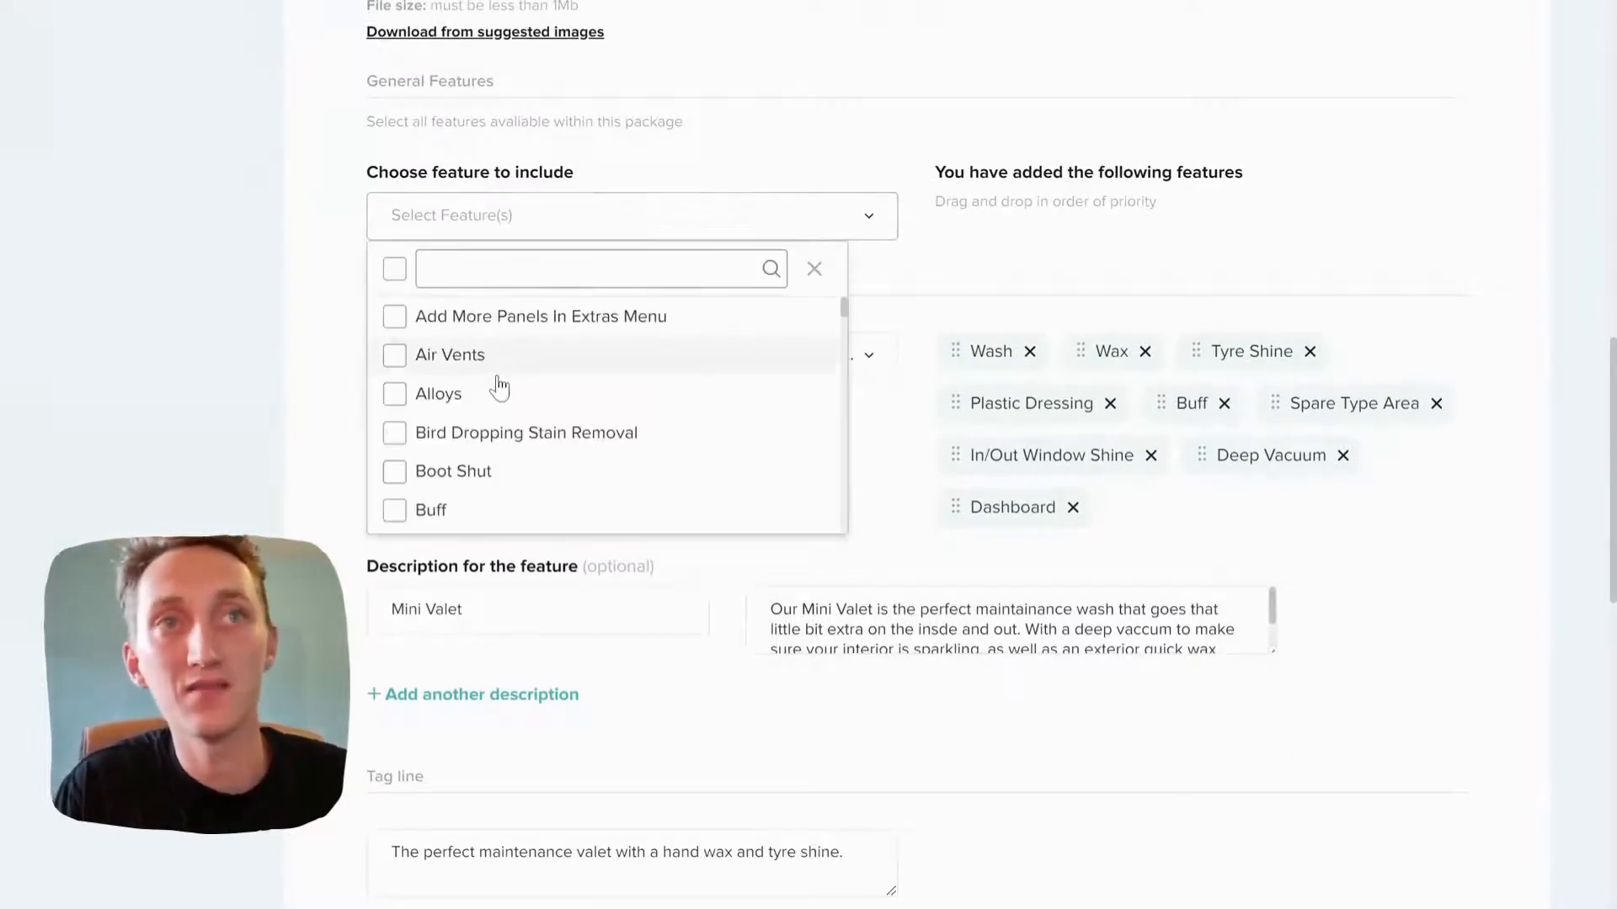
{"action": "left_click", "coordinate": [1138, 222]}
{"action": "scroll", "coordinate": [1095, 278], "scroll_direction": "up", "scroll_amount": 1}
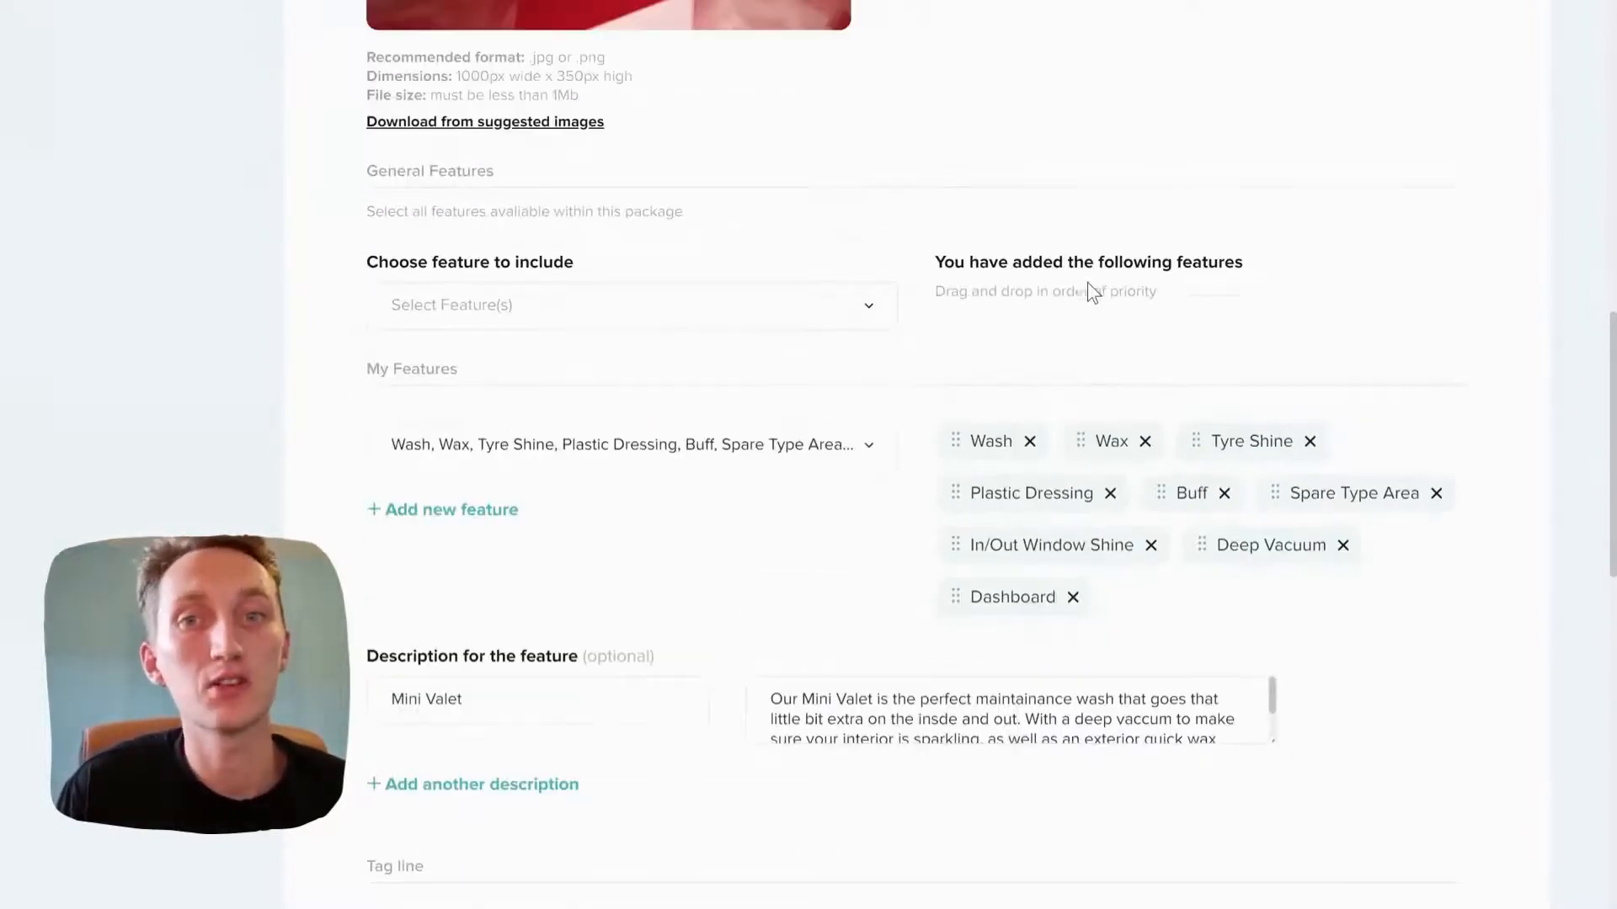
{"action": "scroll", "coordinate": [1085, 386], "scroll_direction": "up", "scroll_amount": 2}
{"action": "scroll", "coordinate": [1076, 412], "scroll_direction": "down", "scroll_amount": 3}
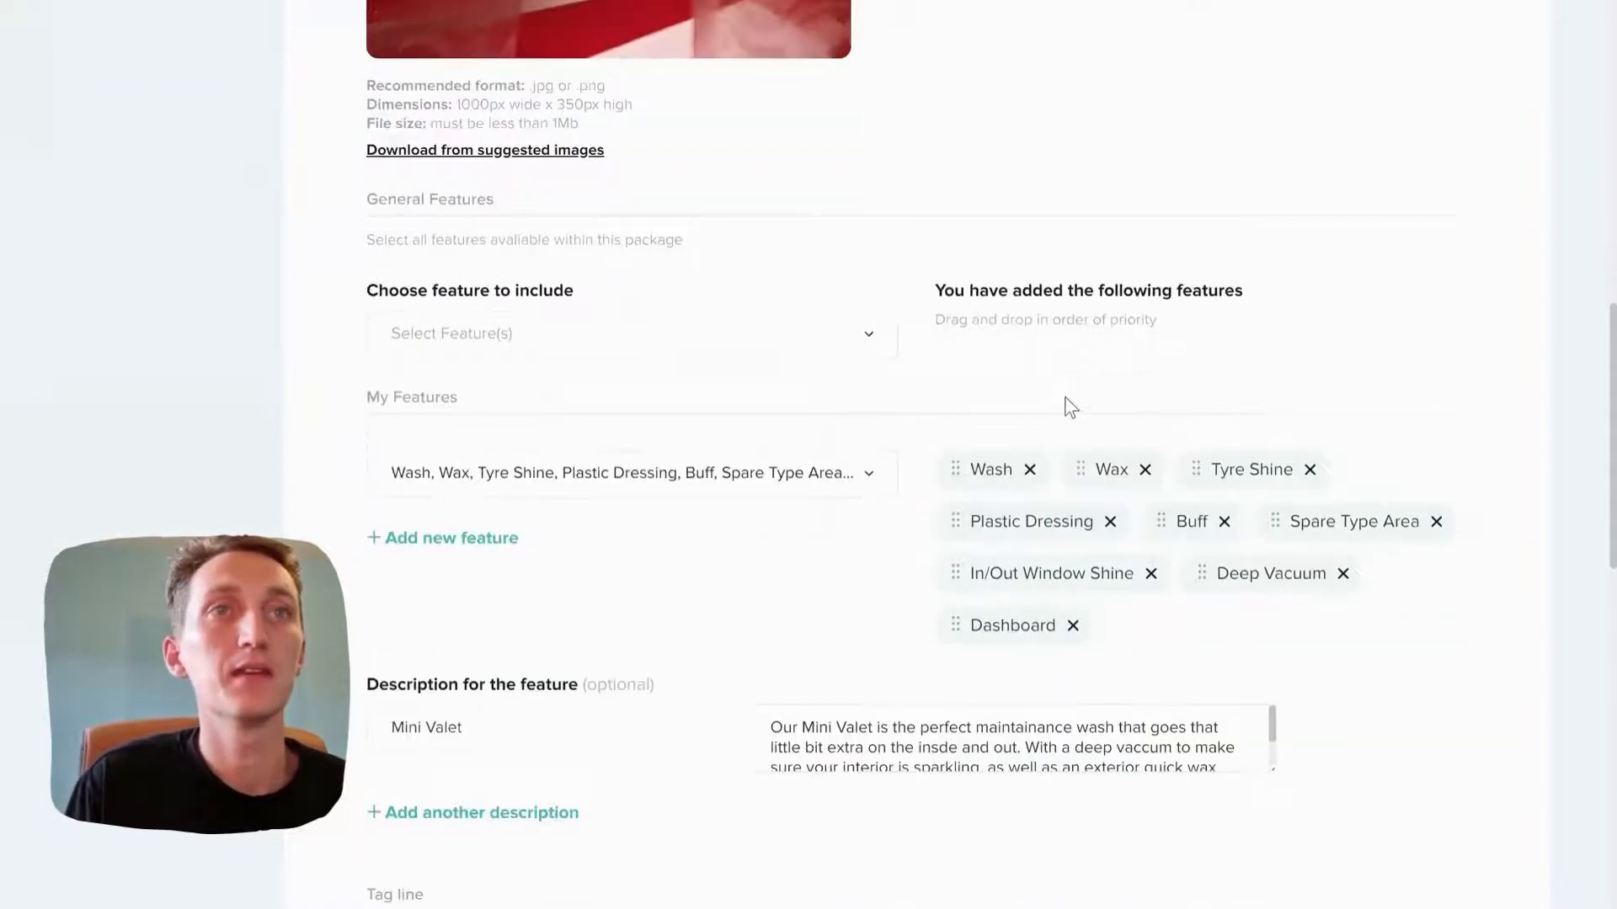
Enlarge and read the Mini Valet's feature description, and review its tag line, package terms and default prices.
{"action": "scroll", "coordinate": [775, 463], "scroll_direction": "down", "scroll_amount": 2}
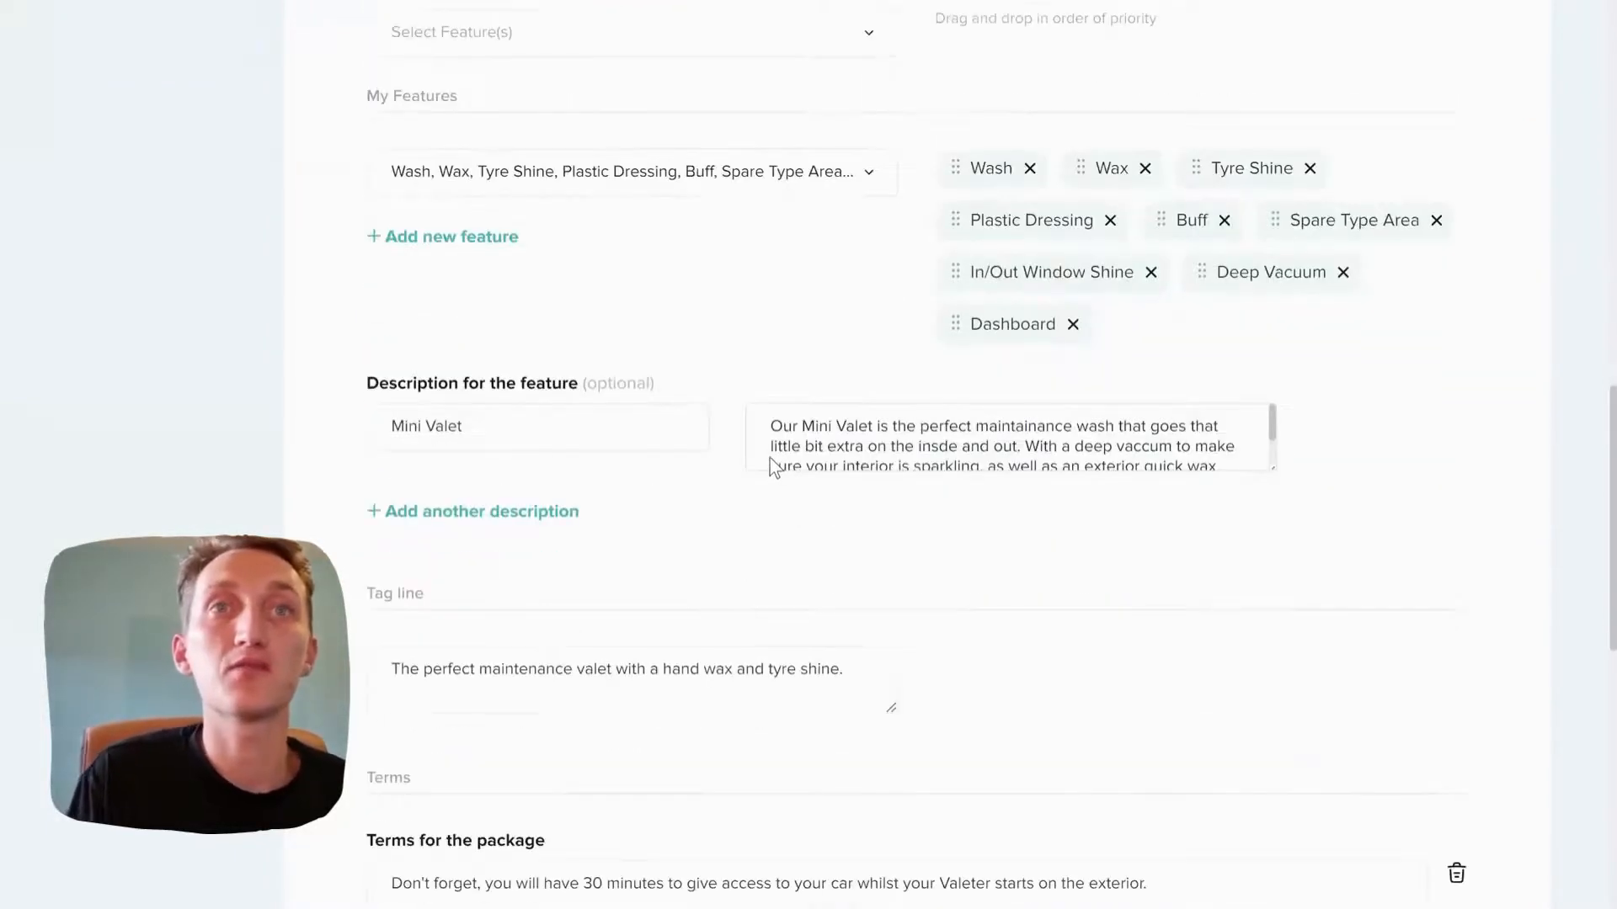
{"action": "scroll", "coordinate": [773, 454], "scroll_direction": "down", "scroll_amount": 2}
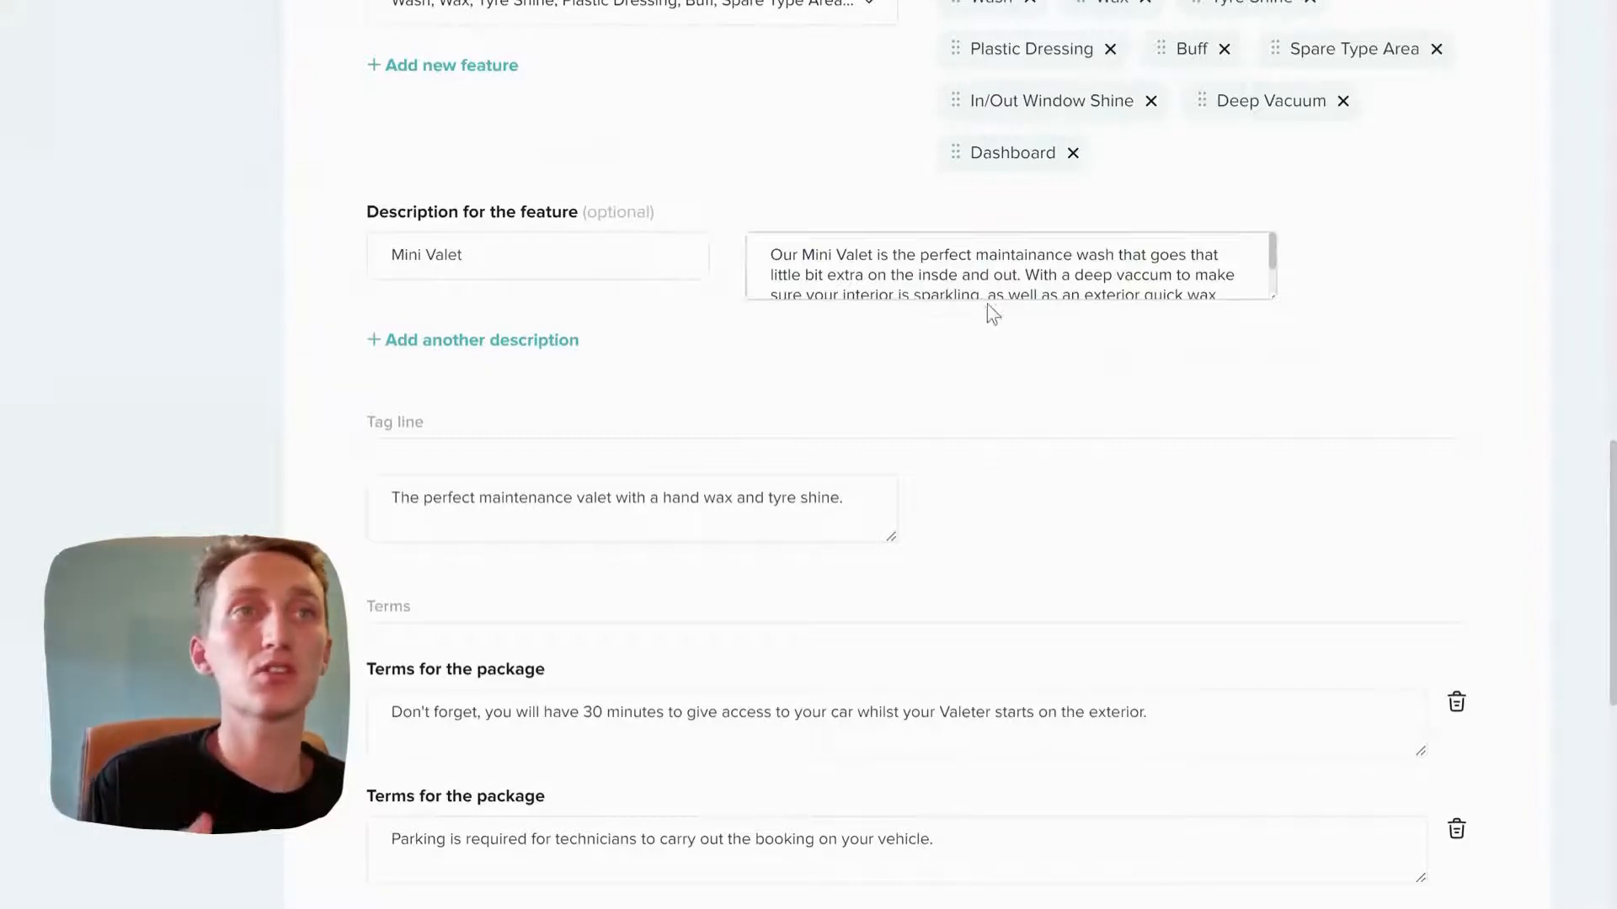
{"action": "left_click_drag", "start_coordinate": [1271, 301], "coordinate": [1281, 376]}
{"action": "left_click_drag", "start_coordinate": [778, 260], "coordinate": [1072, 276]}
{"action": "left_click", "coordinate": [968, 433]}
{"action": "scroll", "coordinate": [620, 364], "scroll_direction": "down", "scroll_amount": 3}
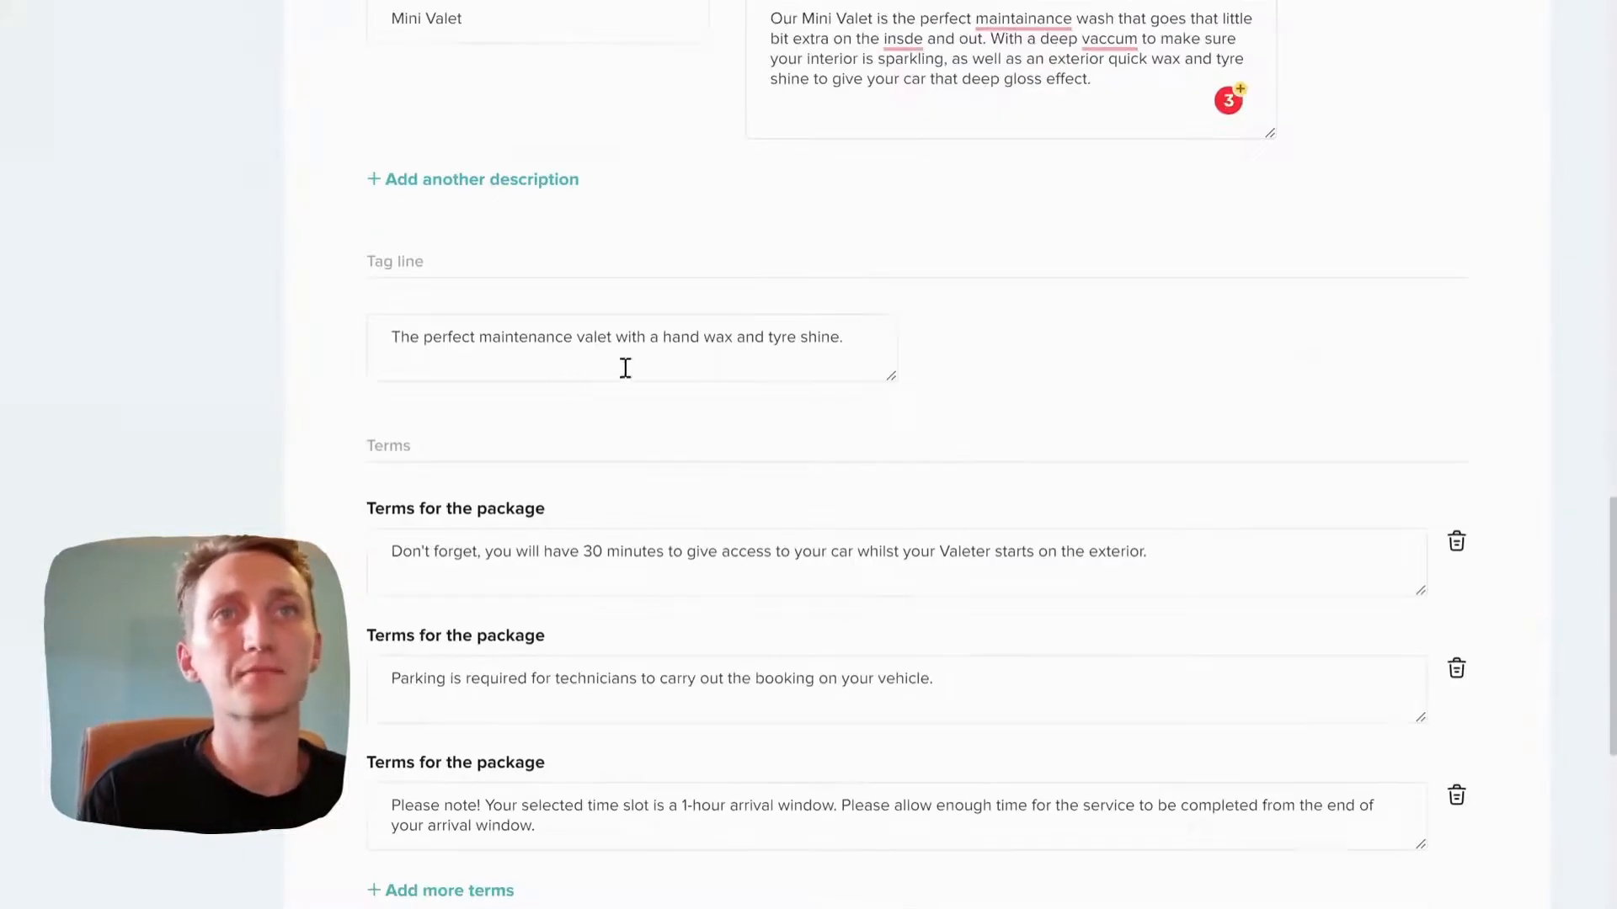
{"action": "scroll", "coordinate": [573, 421], "scroll_direction": "down", "scroll_amount": 3}
{"action": "left_click", "coordinate": [377, 316]}
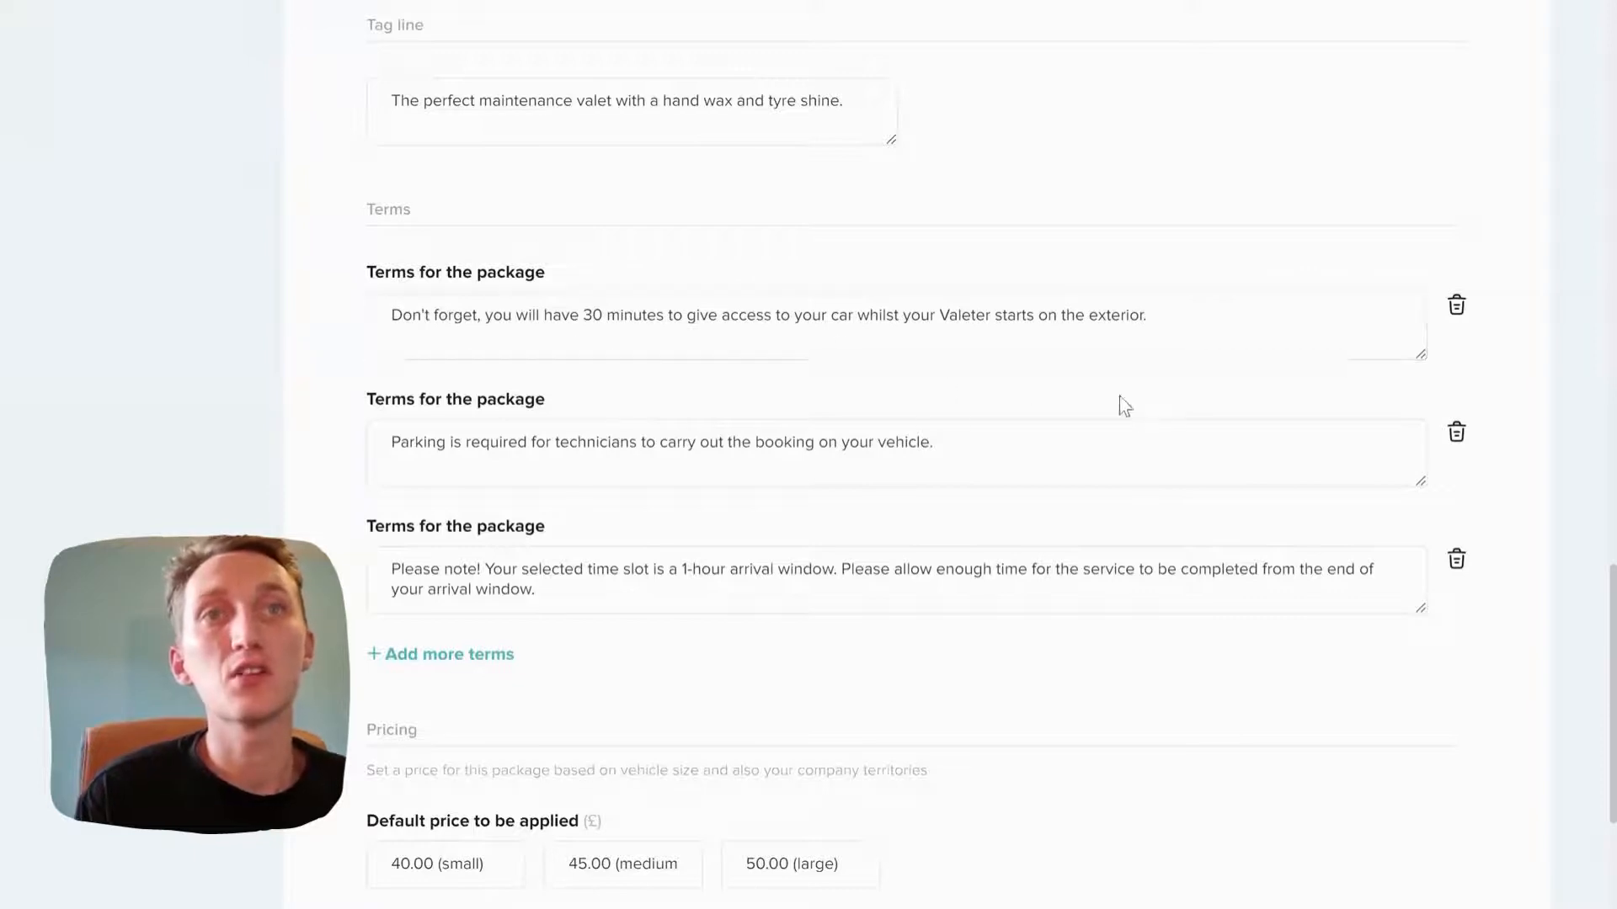
{"action": "left_click", "coordinate": [1102, 466]}
{"action": "scroll", "coordinate": [715, 469], "scroll_direction": "down", "scroll_amount": 2}
{"action": "left_click", "coordinate": [709, 437]}
{"action": "scroll", "coordinate": [700, 452], "scroll_direction": "down", "scroll_amount": 2}
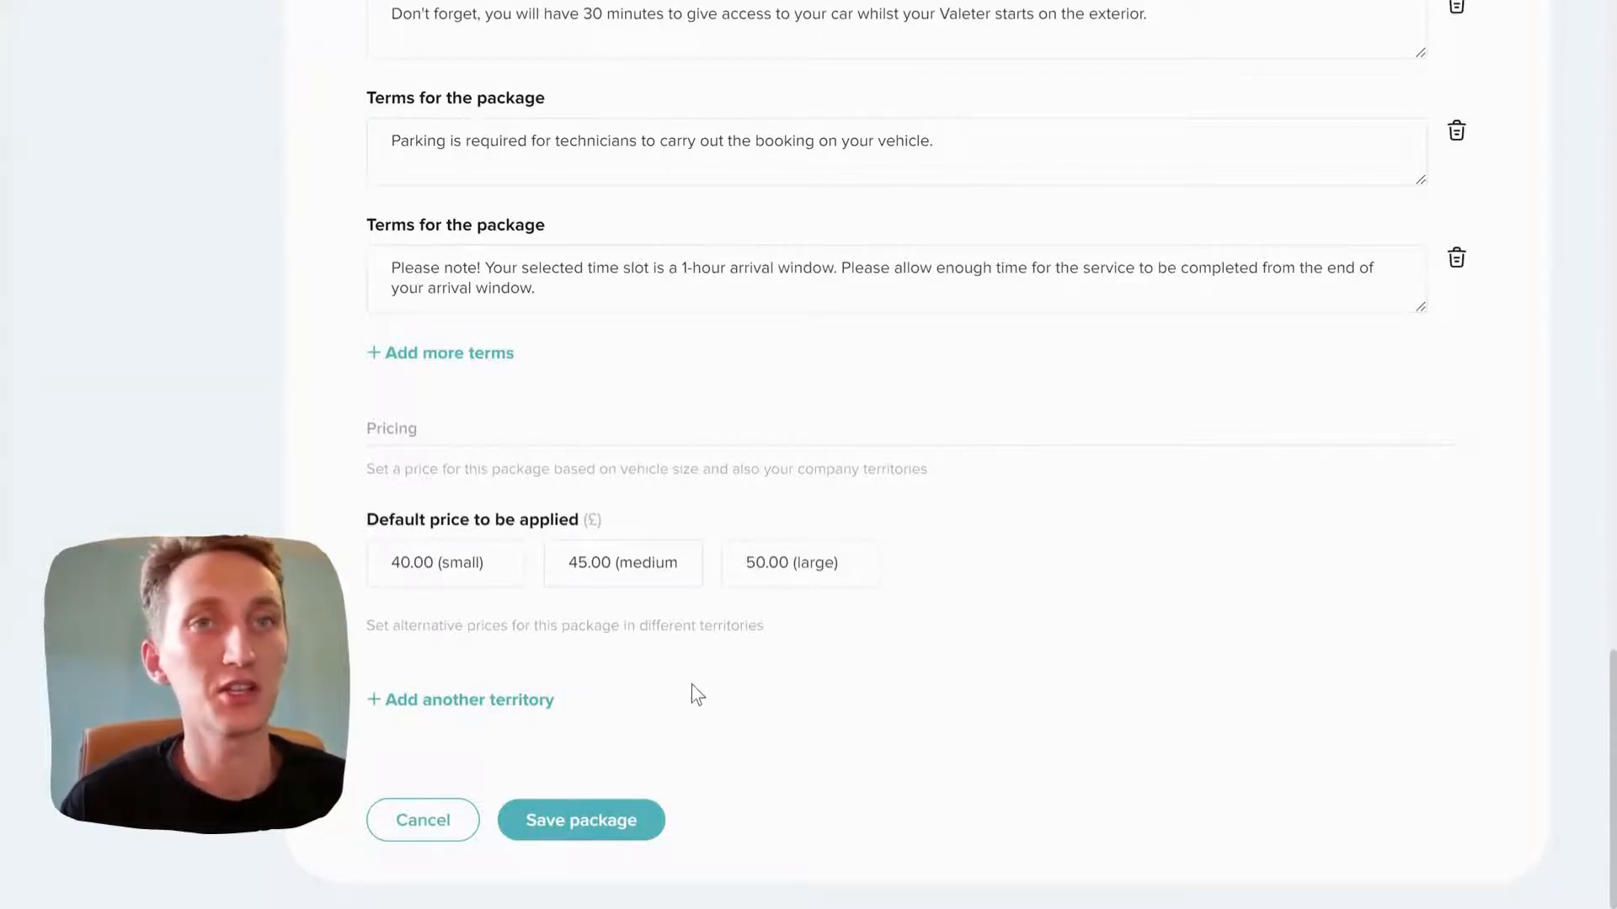
Add Warrington as a territory with alternative pricing for the Mini Valet package.
{"action": "left_click", "coordinate": [497, 708]}
{"action": "scroll", "coordinate": [594, 577], "scroll_direction": "down", "scroll_amount": 2}
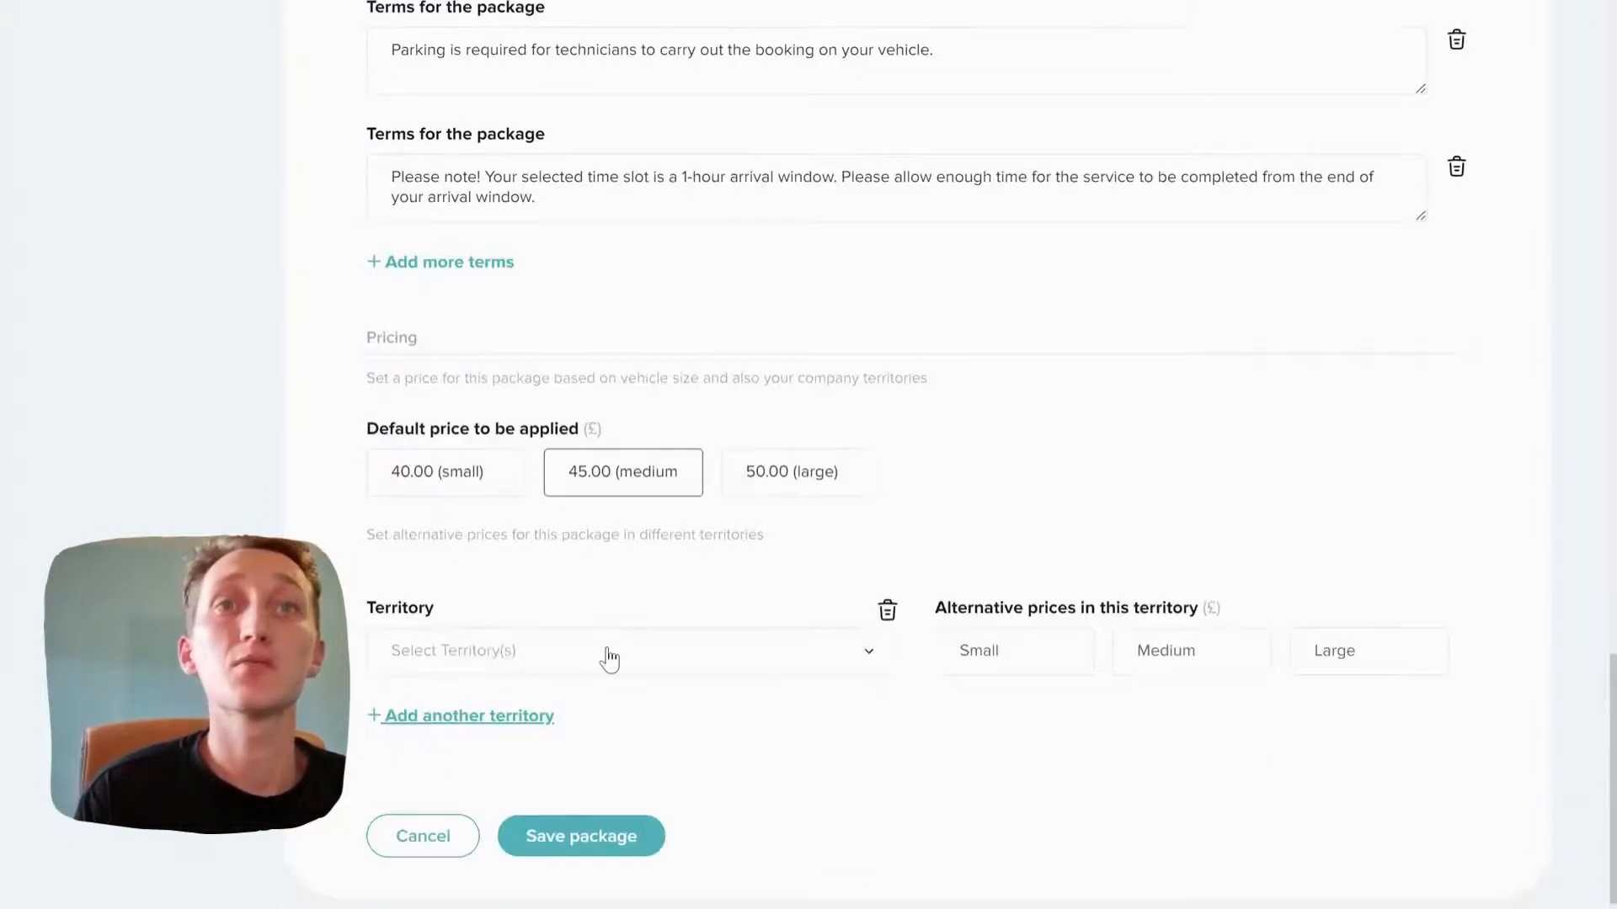
{"action": "left_click", "coordinate": [604, 642]}
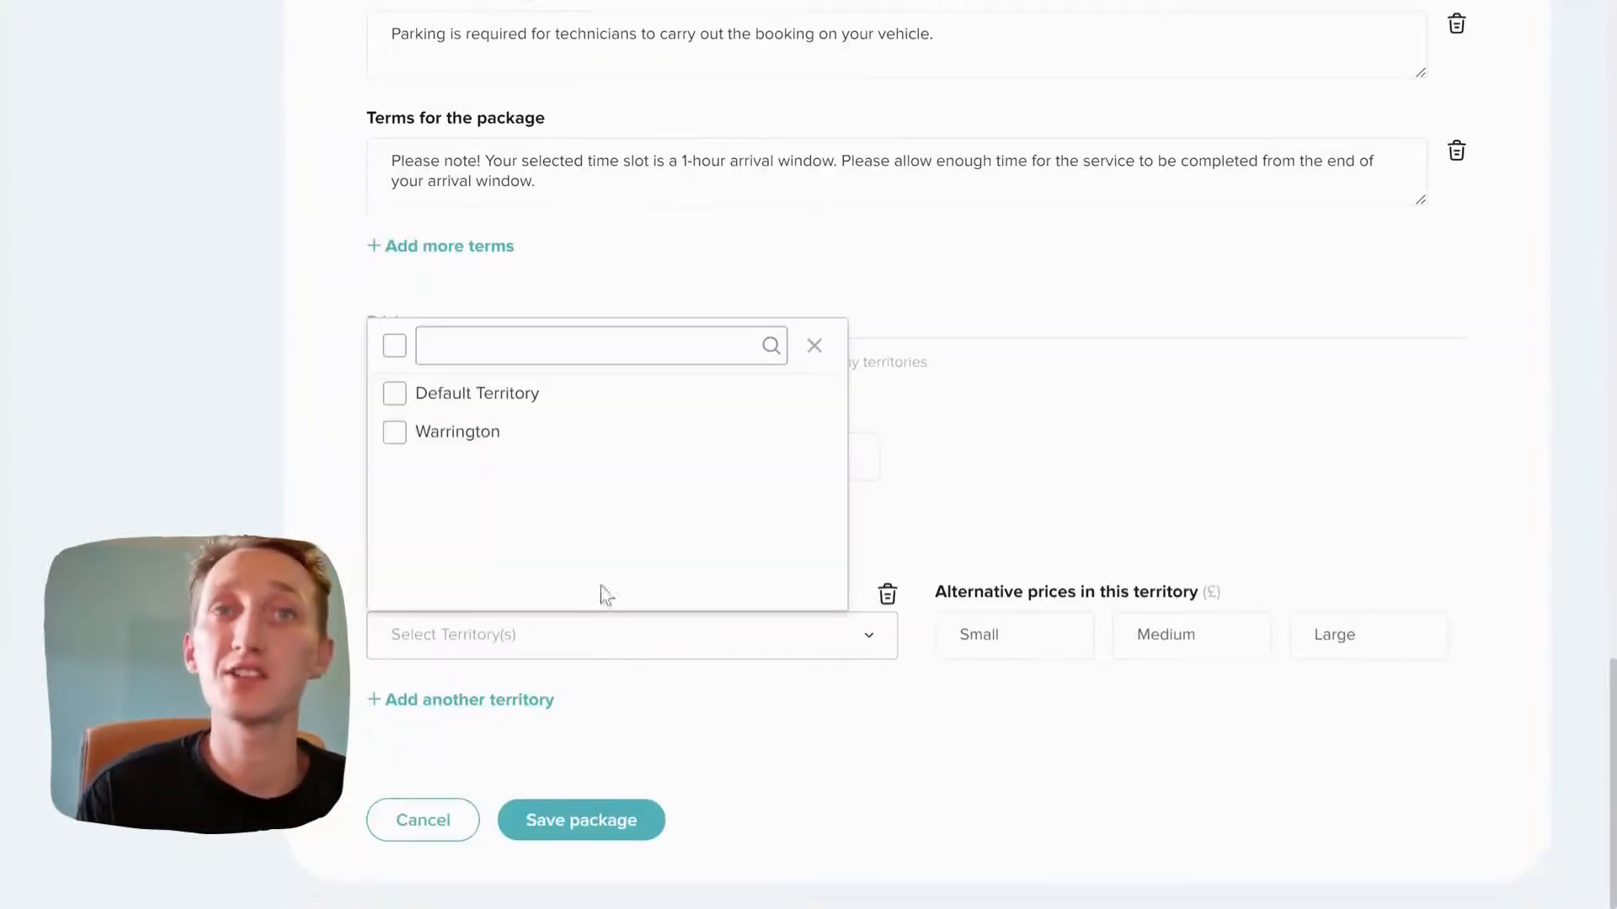
{"action": "left_click", "coordinate": [519, 433]}
Set Warrington's alternative prices to £45.00 small, £50.00 medium and £55.00 large, and save the package.
{"action": "left_click", "coordinate": [1021, 638]}
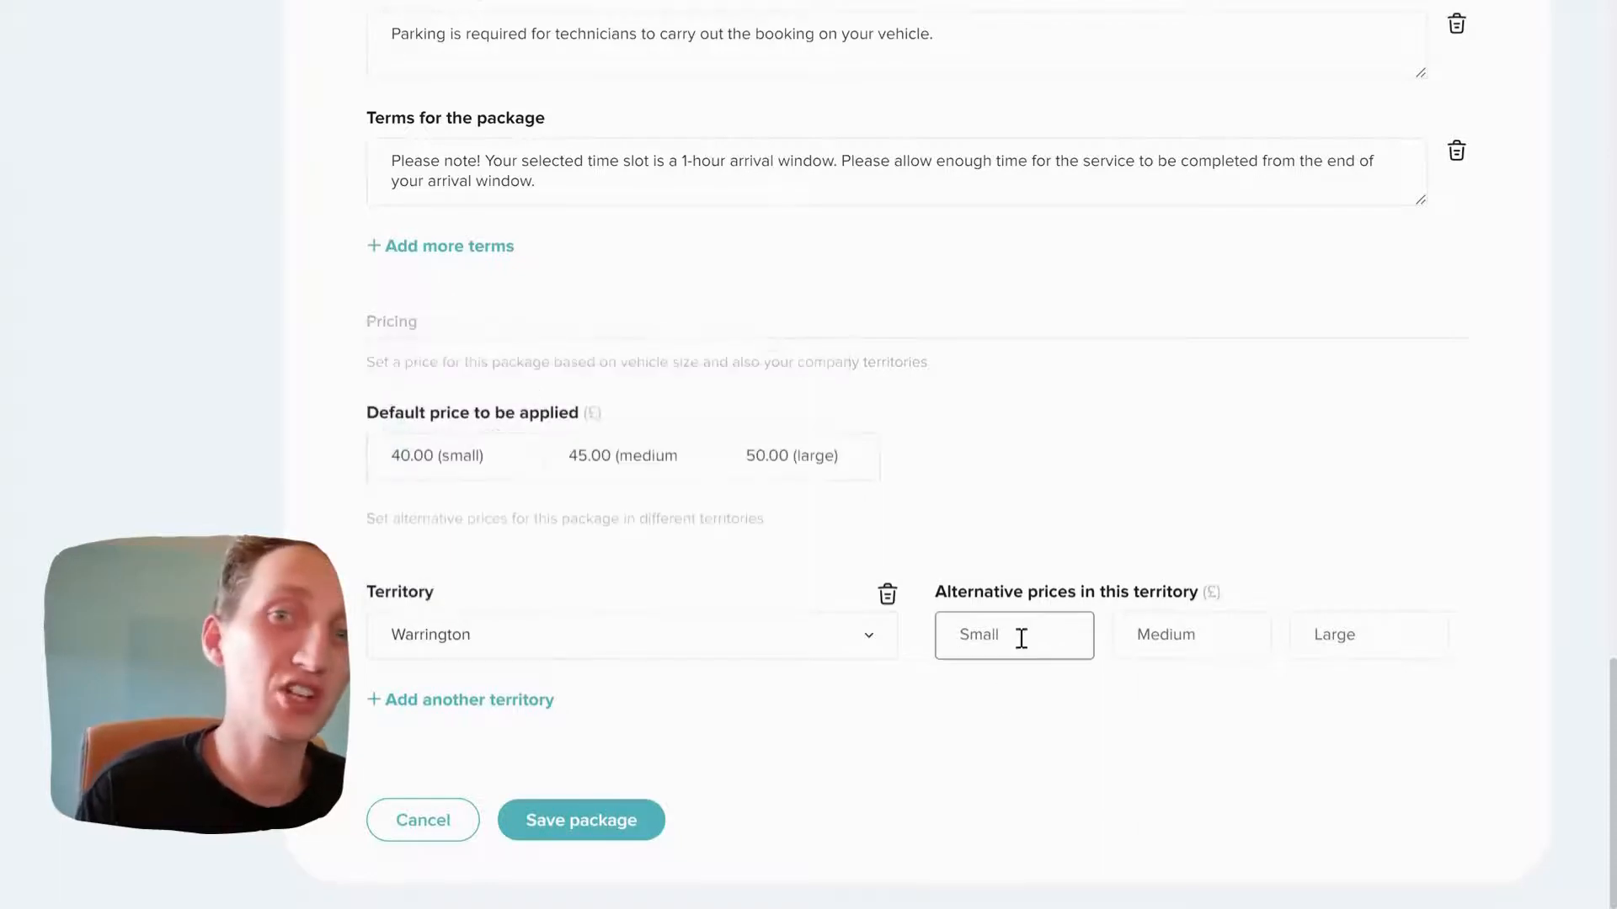
{"action": "type", "text": "45.00 (small)"}
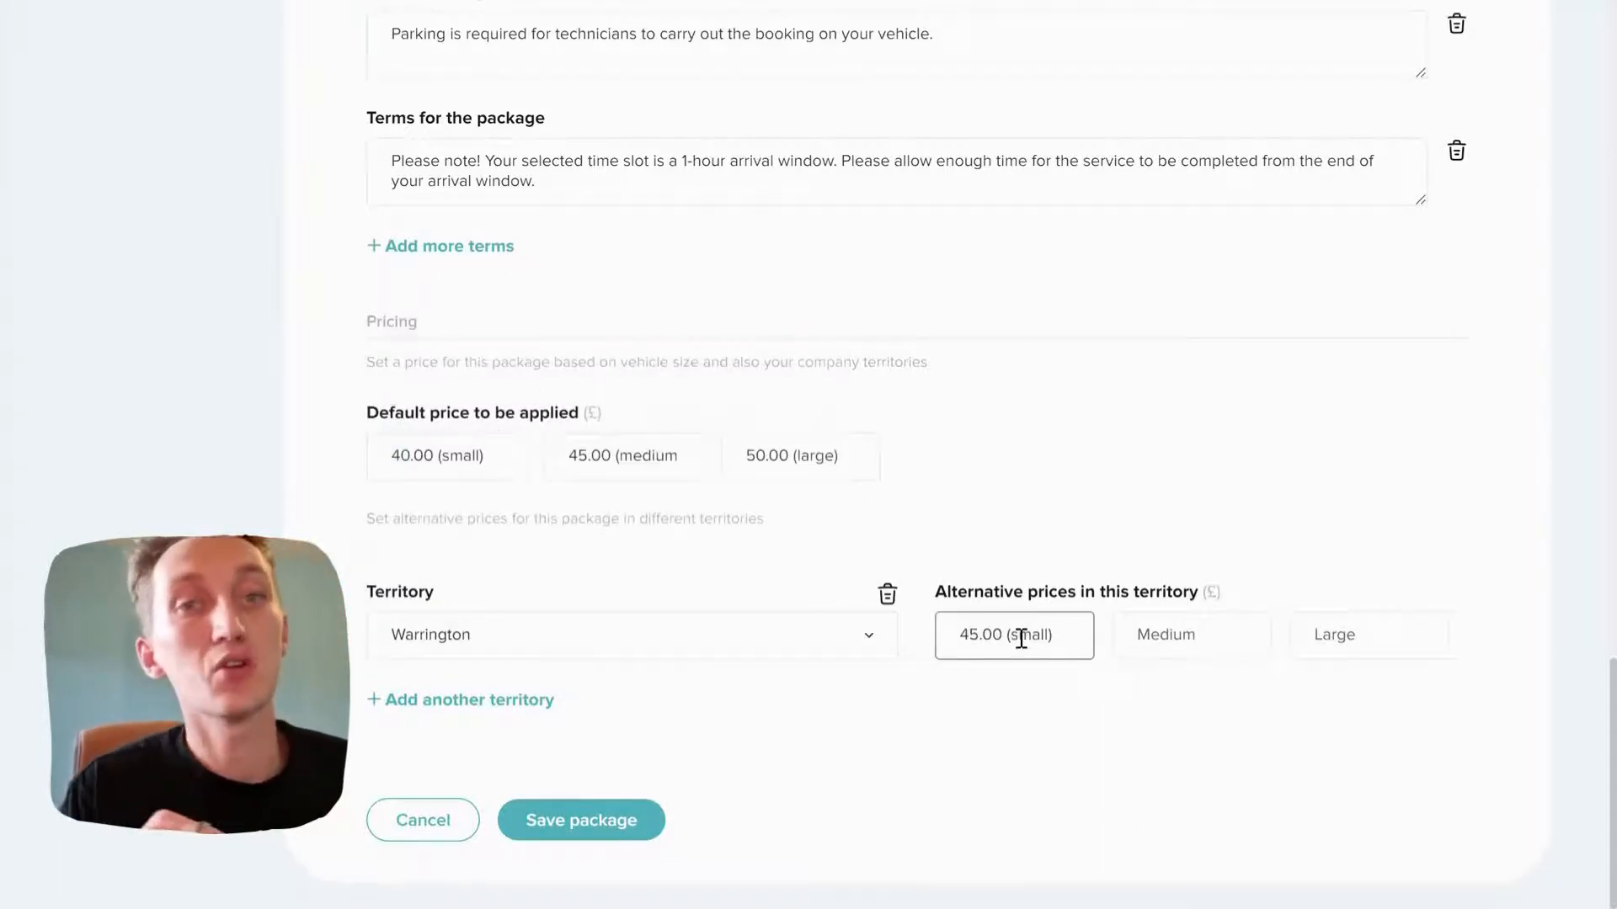
{"action": "key", "text": "Tab"}
{"action": "type", "text": "50"}
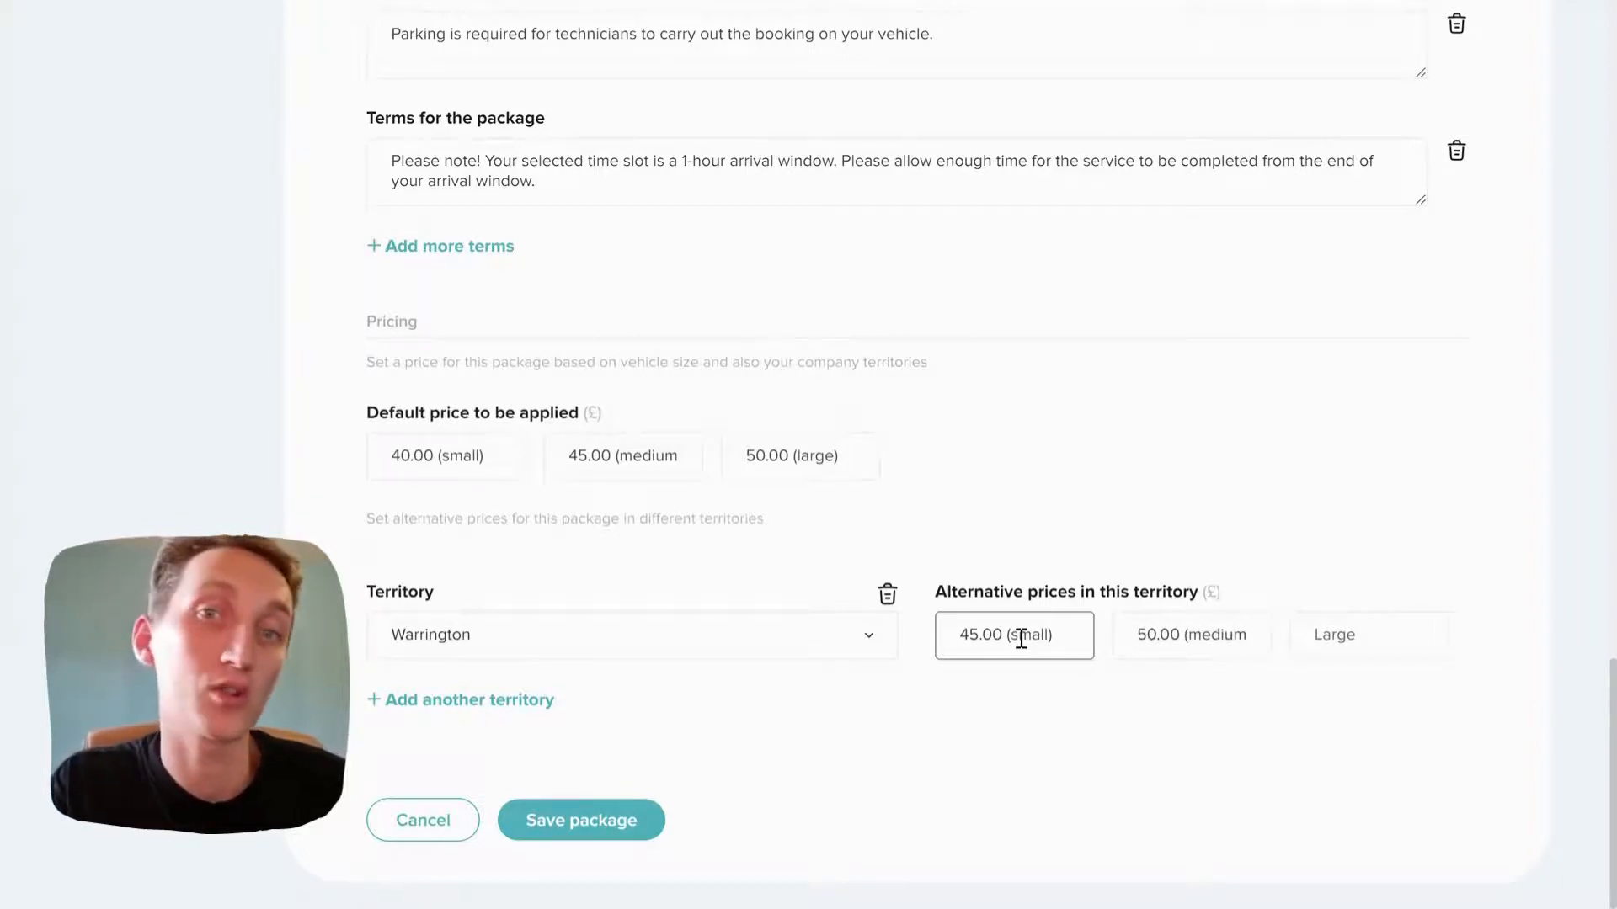
{"action": "key", "text": "Tab"}
{"action": "type", "text": "55"}
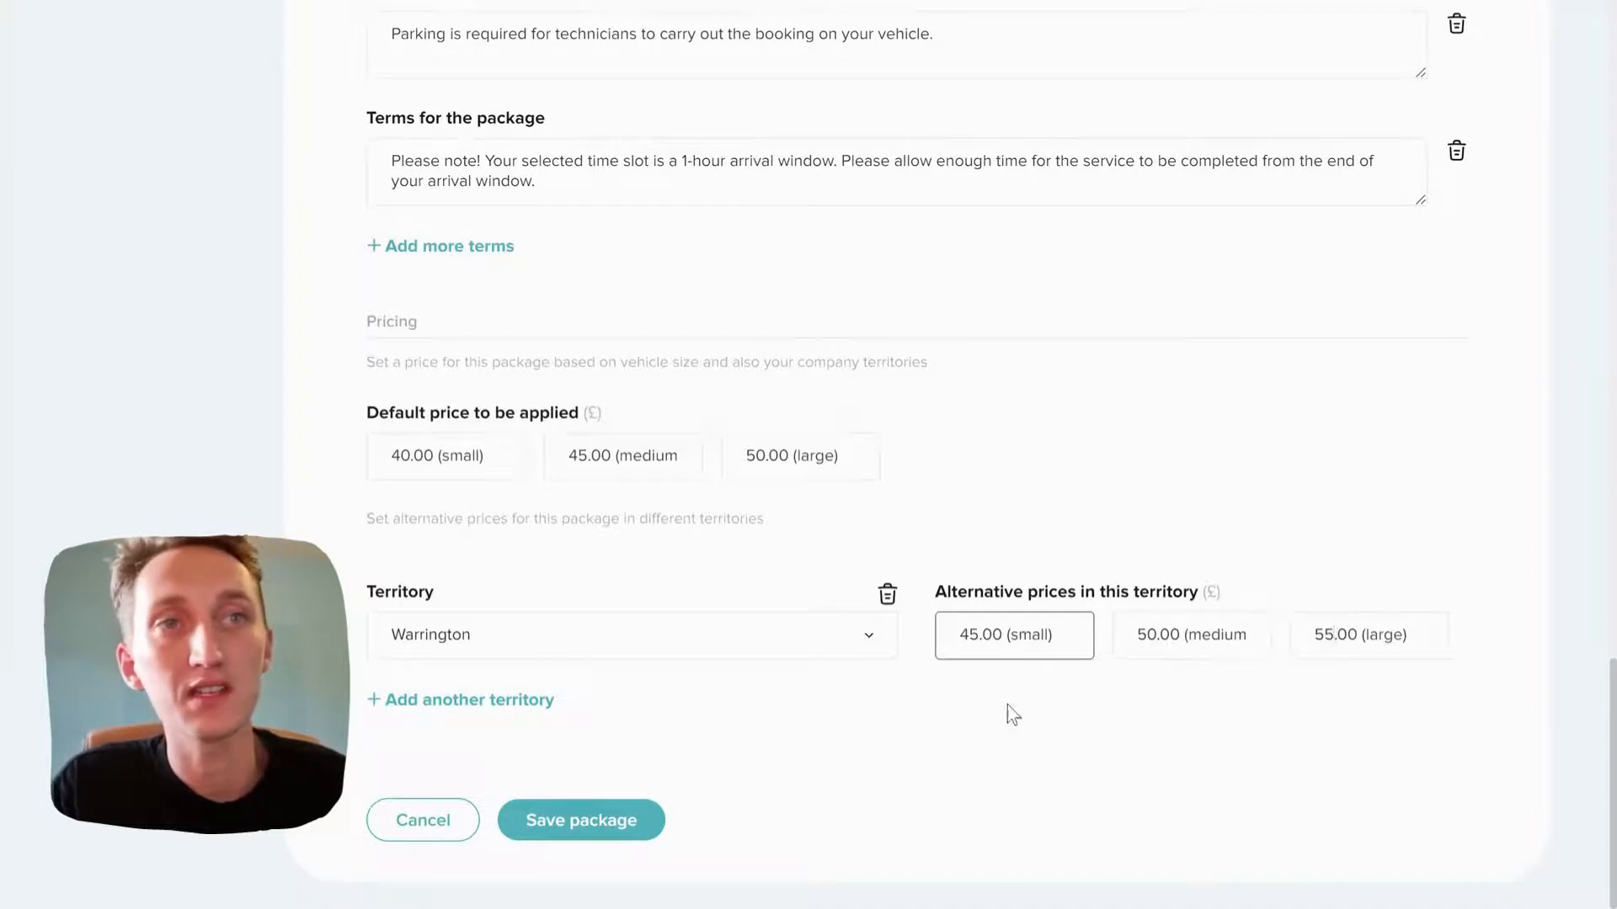
{"action": "left_click", "coordinate": [613, 843]}
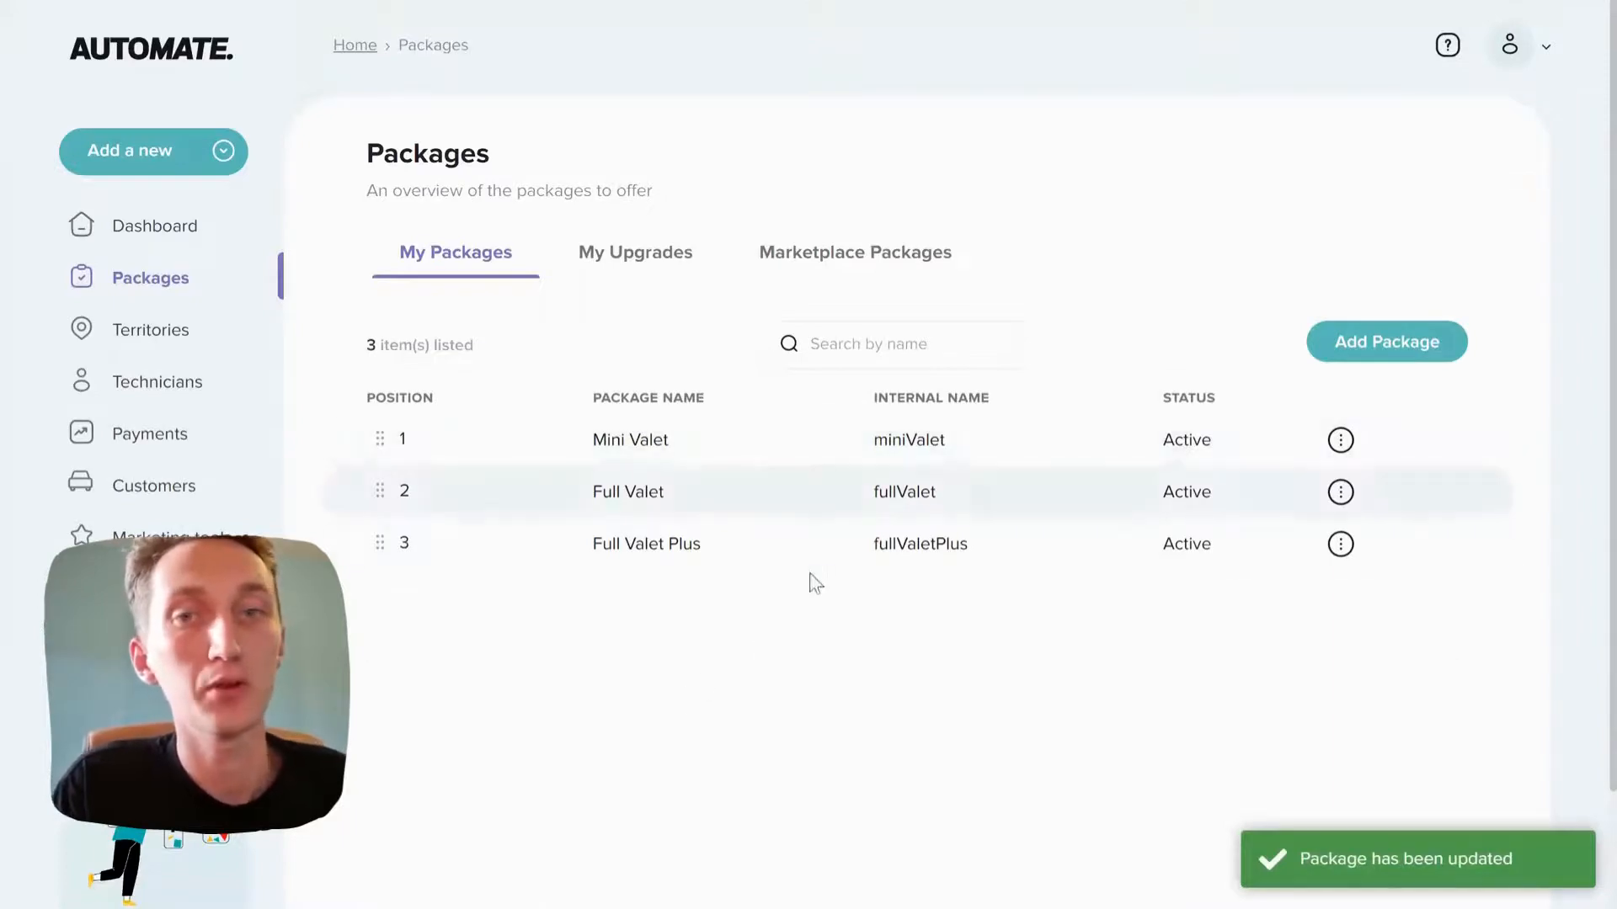
Open a new package form, review its prefilled image, features, terms and default prices, and cancel it.
{"action": "left_click", "coordinate": [1350, 344]}
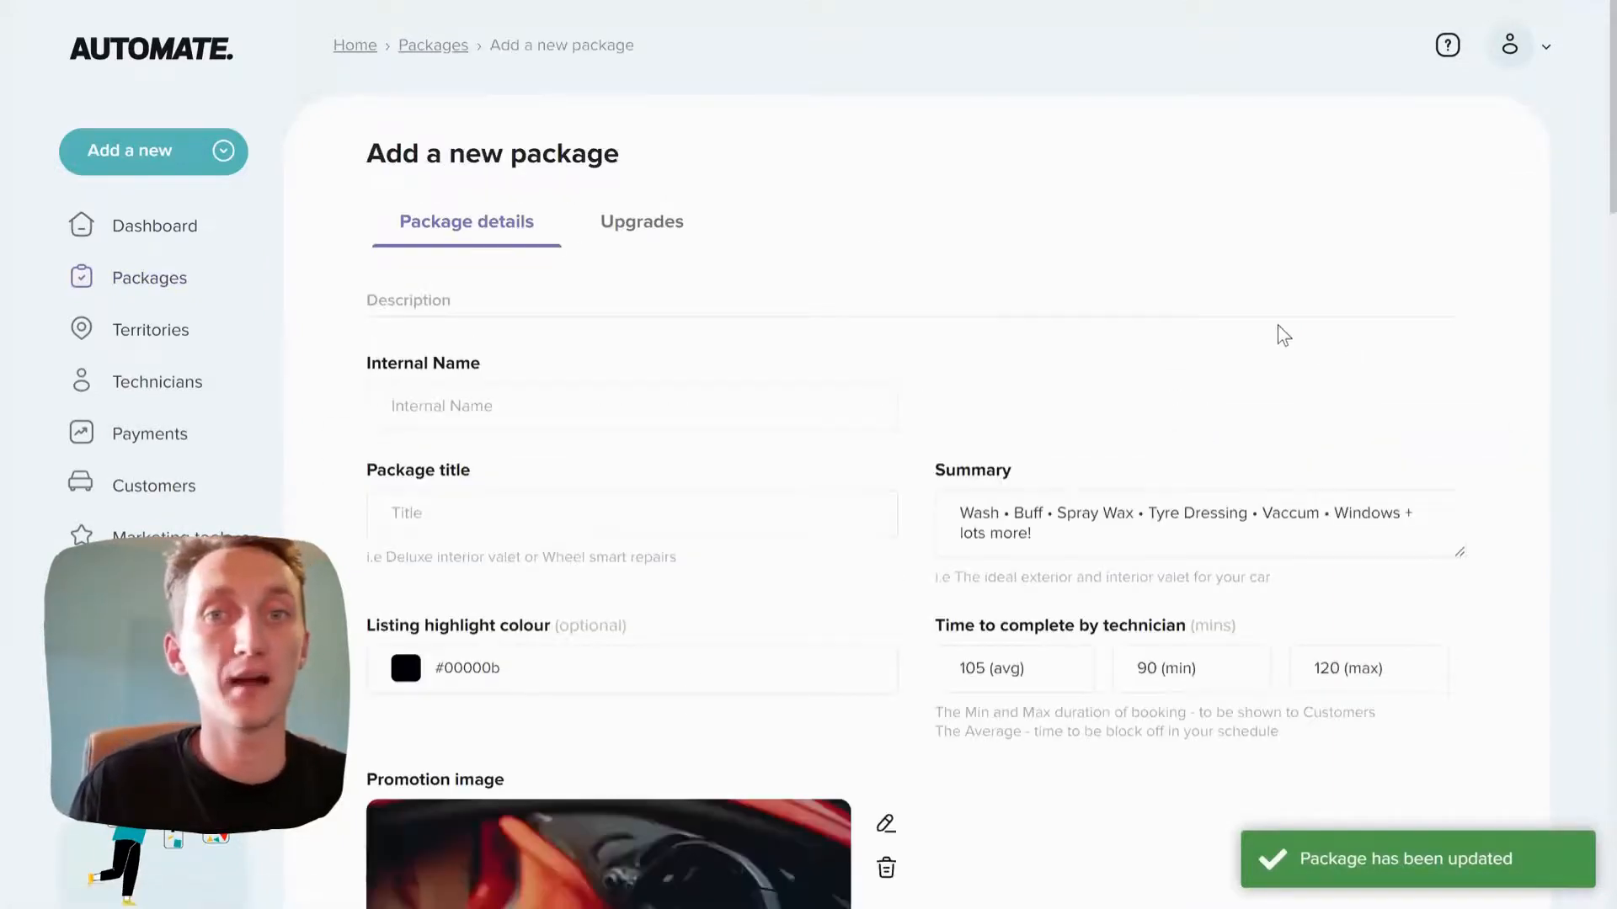
{"action": "scroll", "coordinate": [788, 391], "scroll_direction": "down", "scroll_amount": 8}
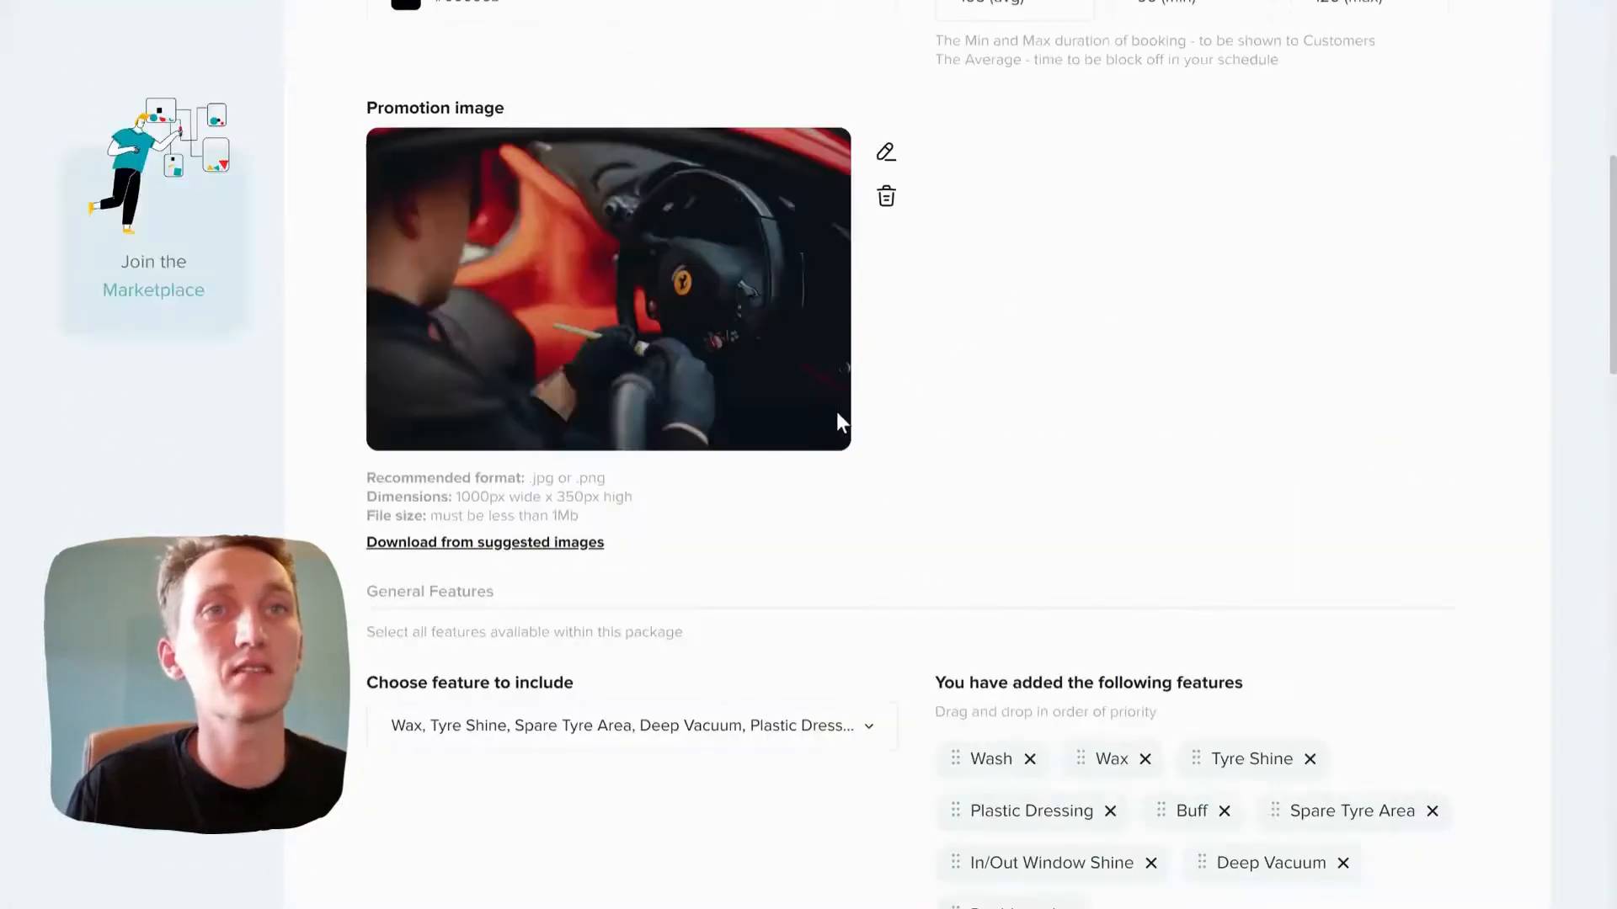
{"action": "scroll", "coordinate": [837, 422], "scroll_direction": "down", "scroll_amount": 10}
{"action": "scroll", "coordinate": [846, 425], "scroll_direction": "down", "scroll_amount": 10}
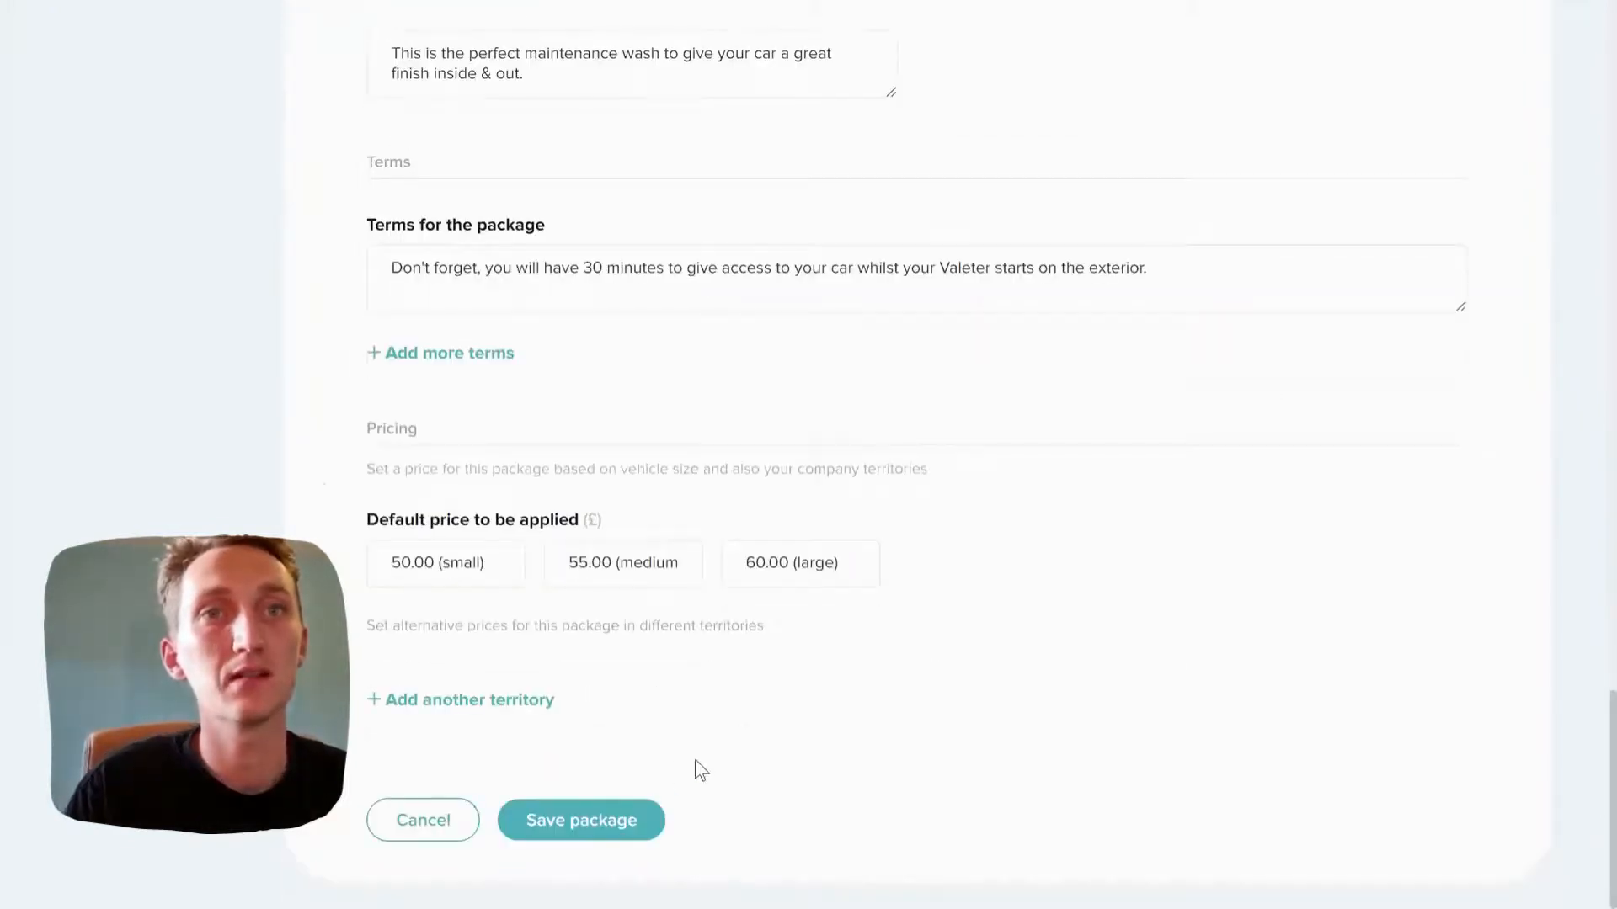
{"action": "left_click", "coordinate": [448, 825]}
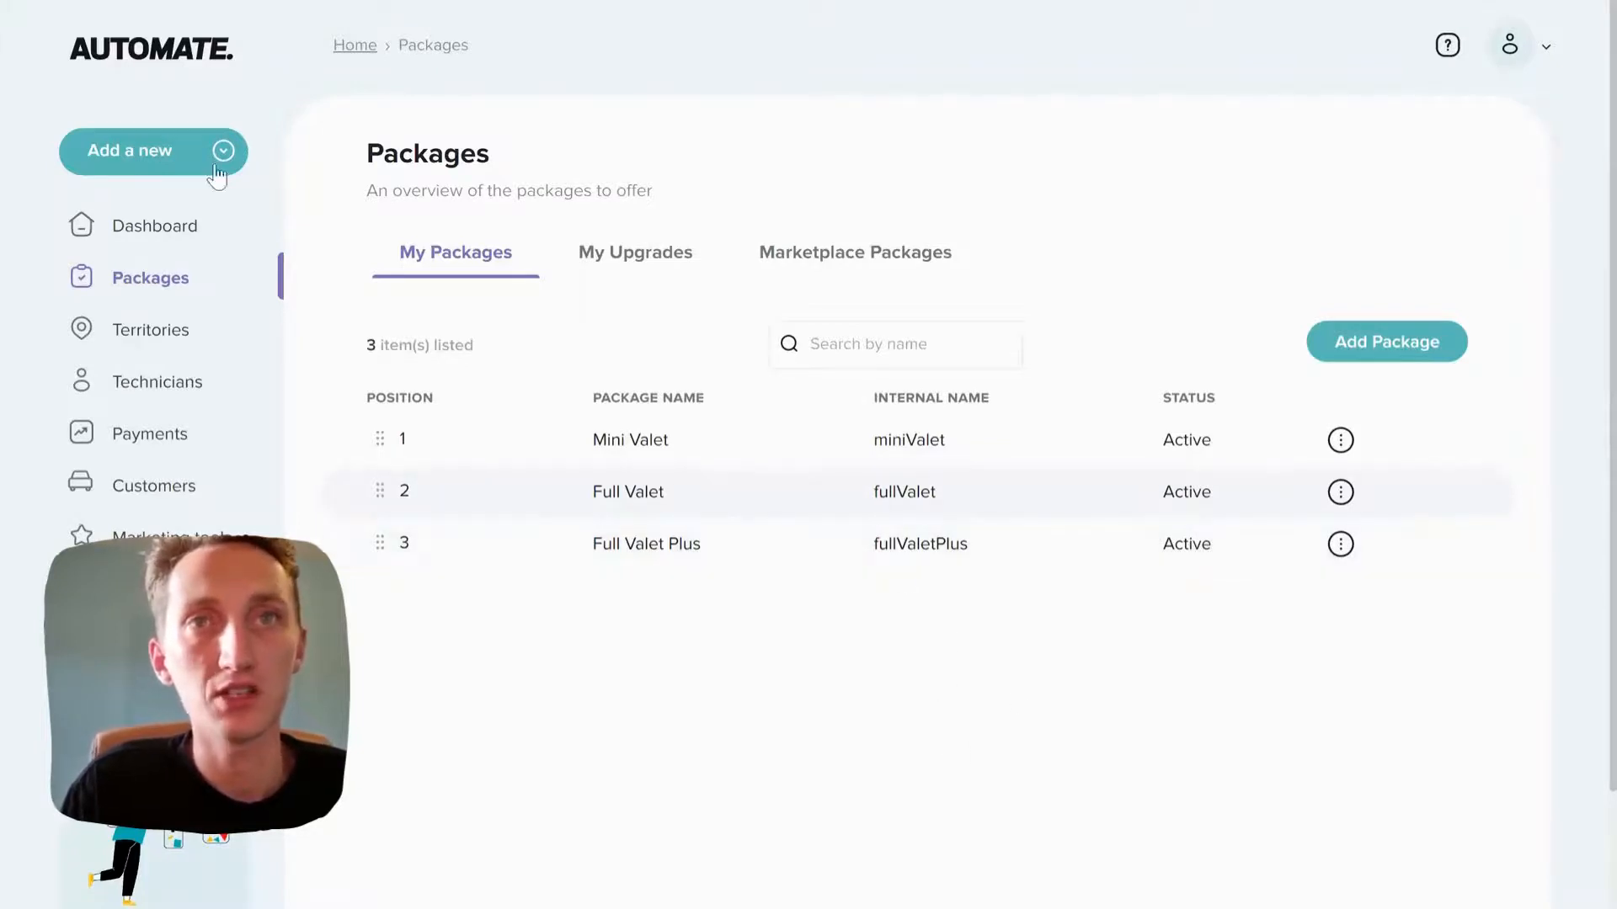
Copy the website booking form link from the Dashboard and open it in a new browser tab.
{"action": "left_click", "coordinate": [161, 247]}
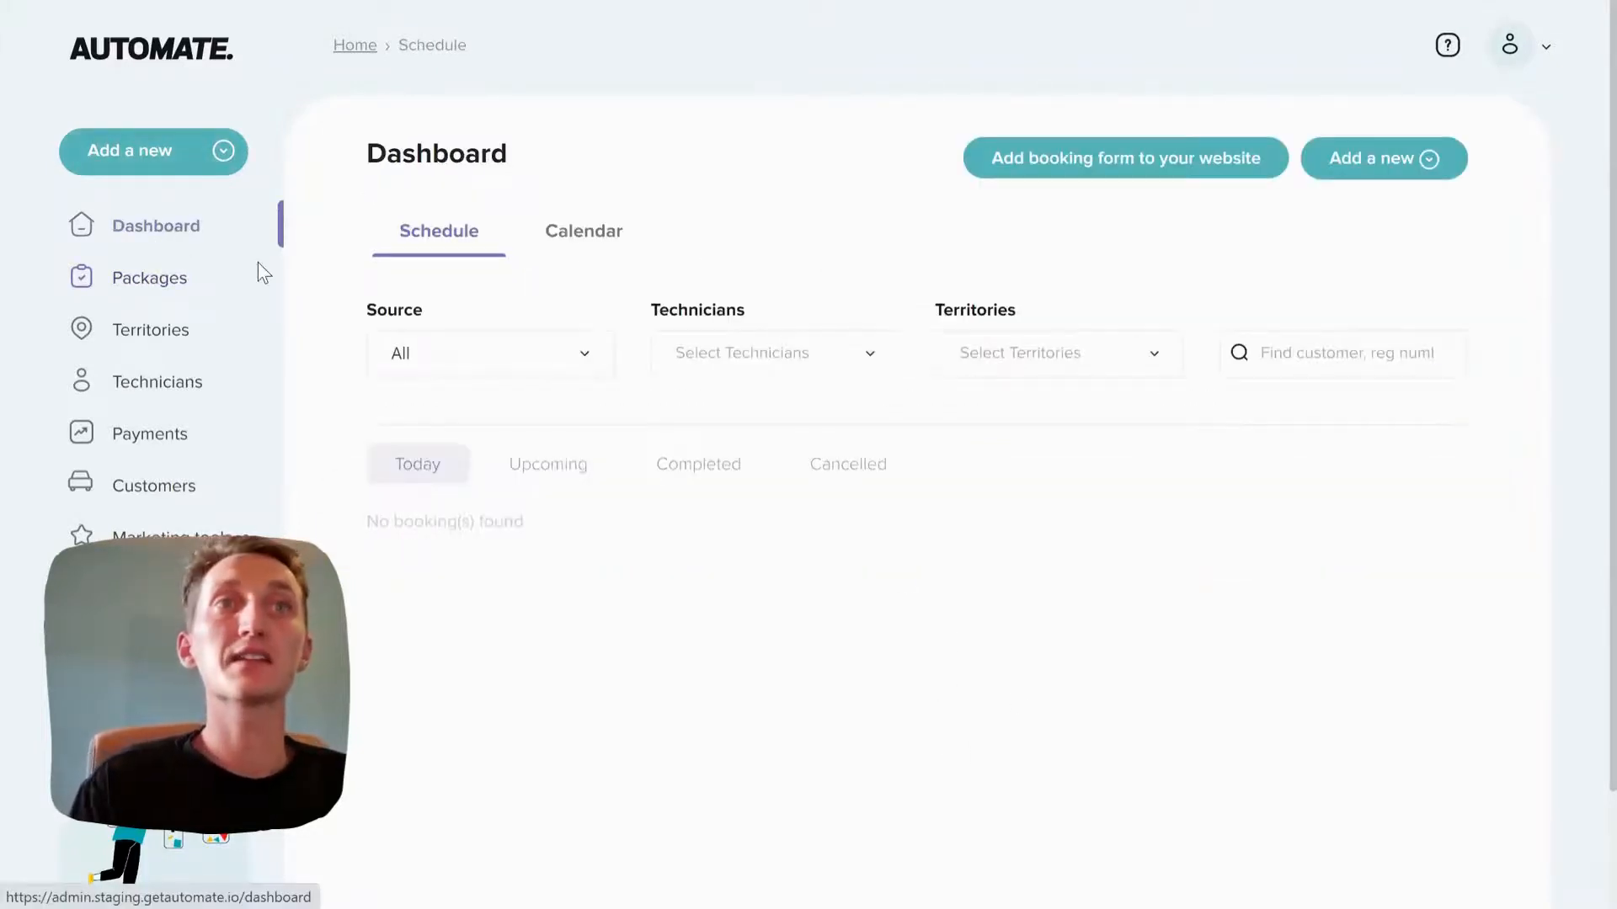
{"action": "left_click", "coordinate": [1100, 164]}
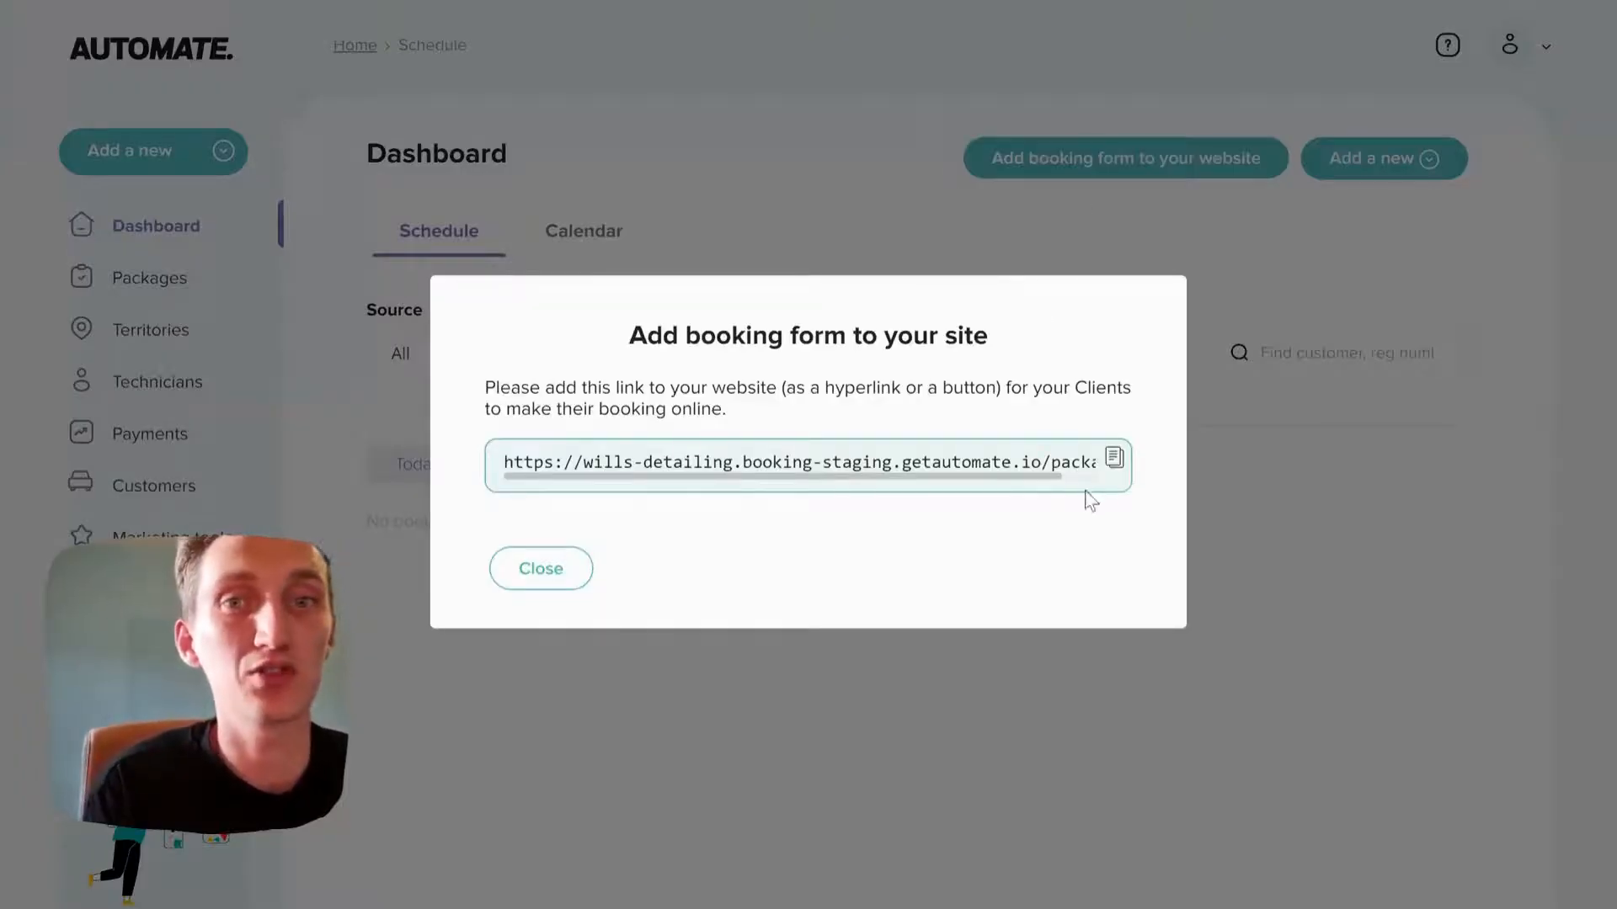
{"action": "left_click", "coordinate": [1112, 463]}
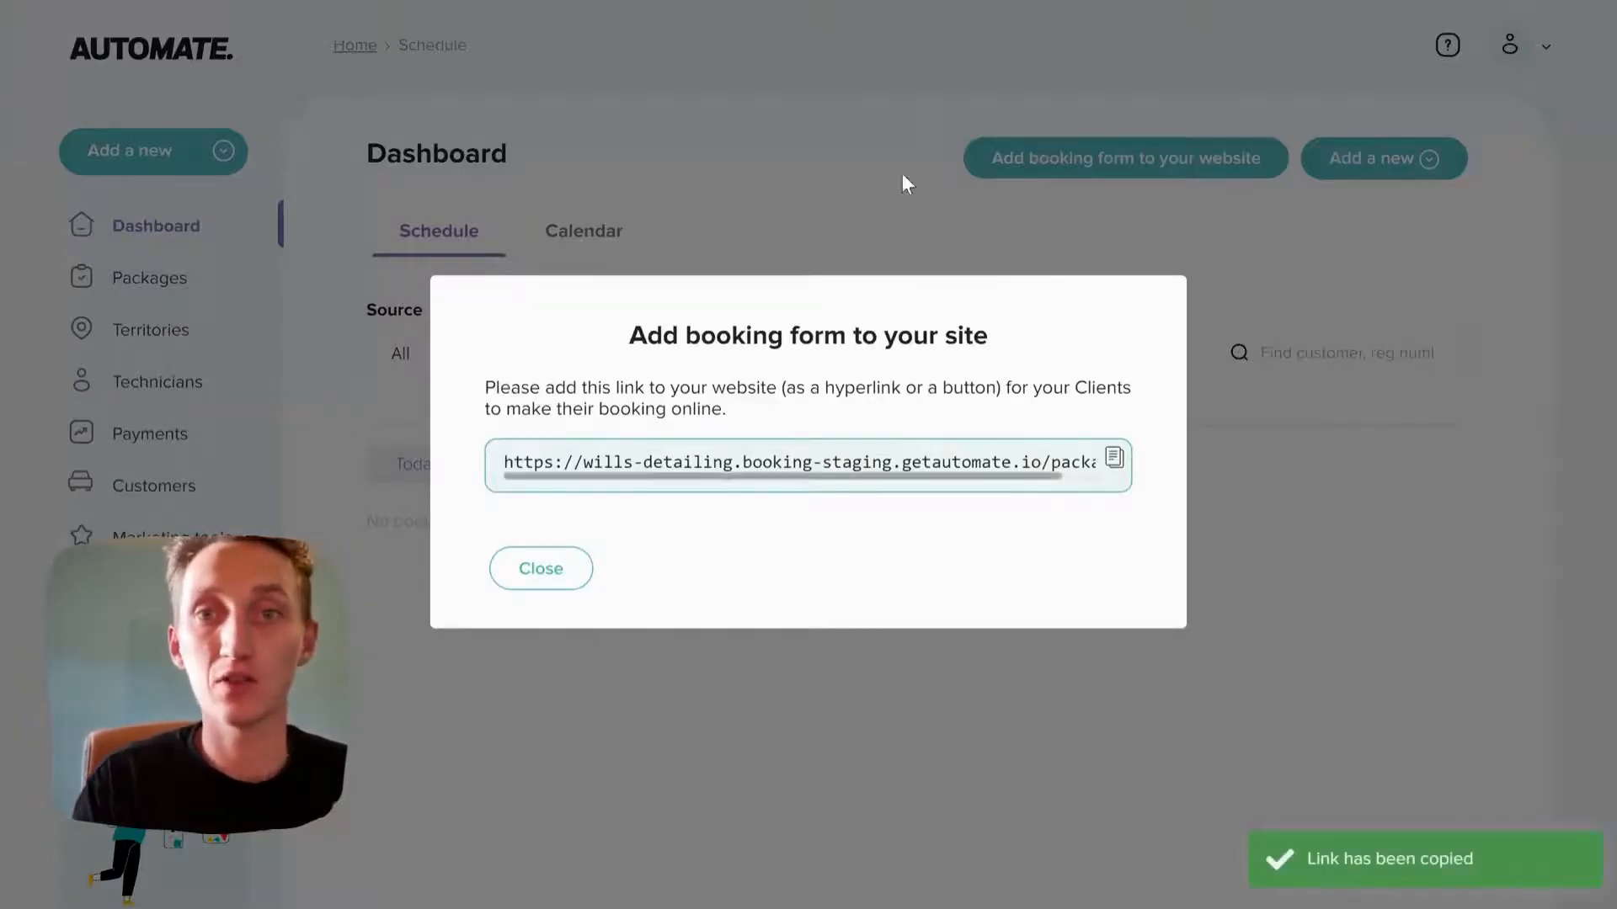
{"action": "key", "text": "ctrl+t"}
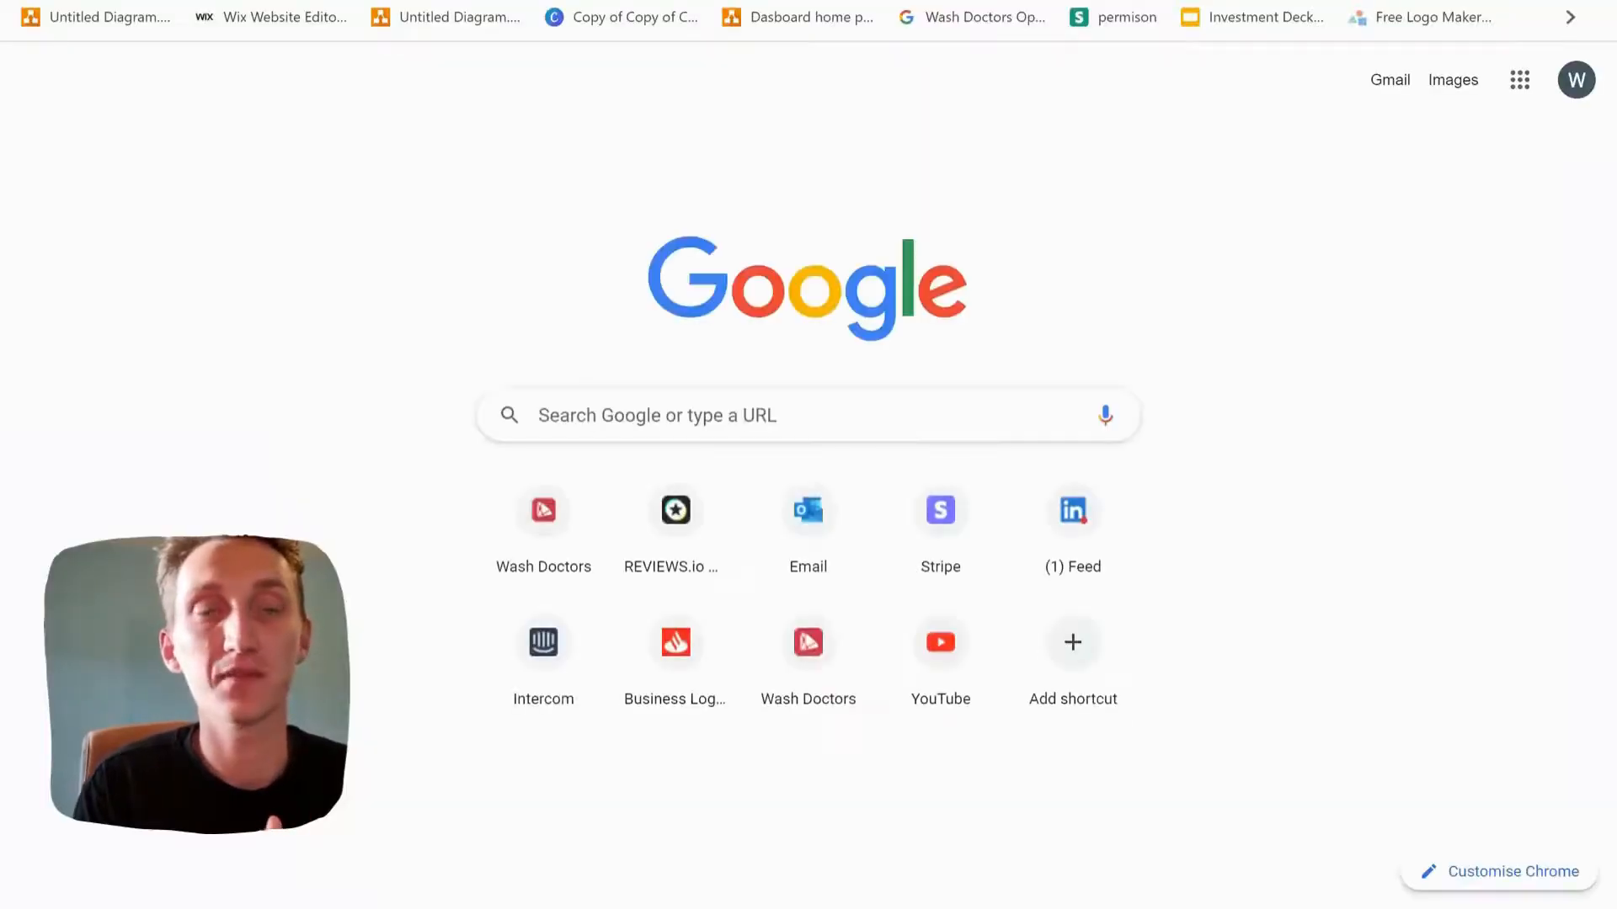
{"action": "key", "text": "ctrl+v"}
{"action": "key", "text": "Return"}
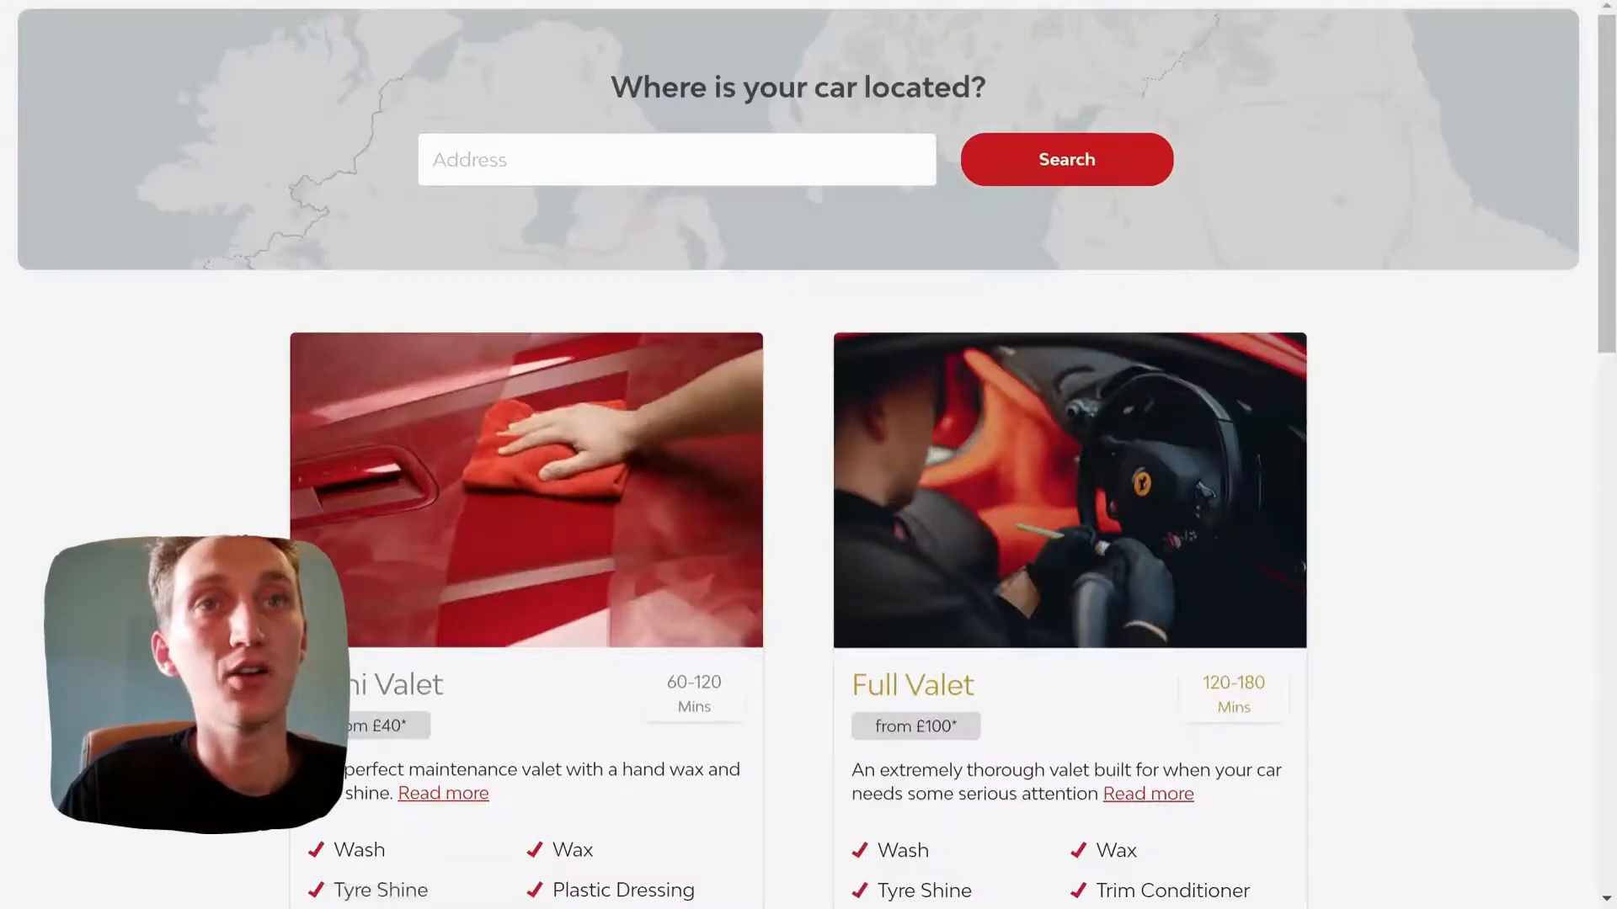
Return to the Automate admin site, dismiss the booking link dialog and open the Packages list.
{"action": "left_click", "coordinate": [273, 1]}
{"action": "left_click", "coordinate": [560, 587]}
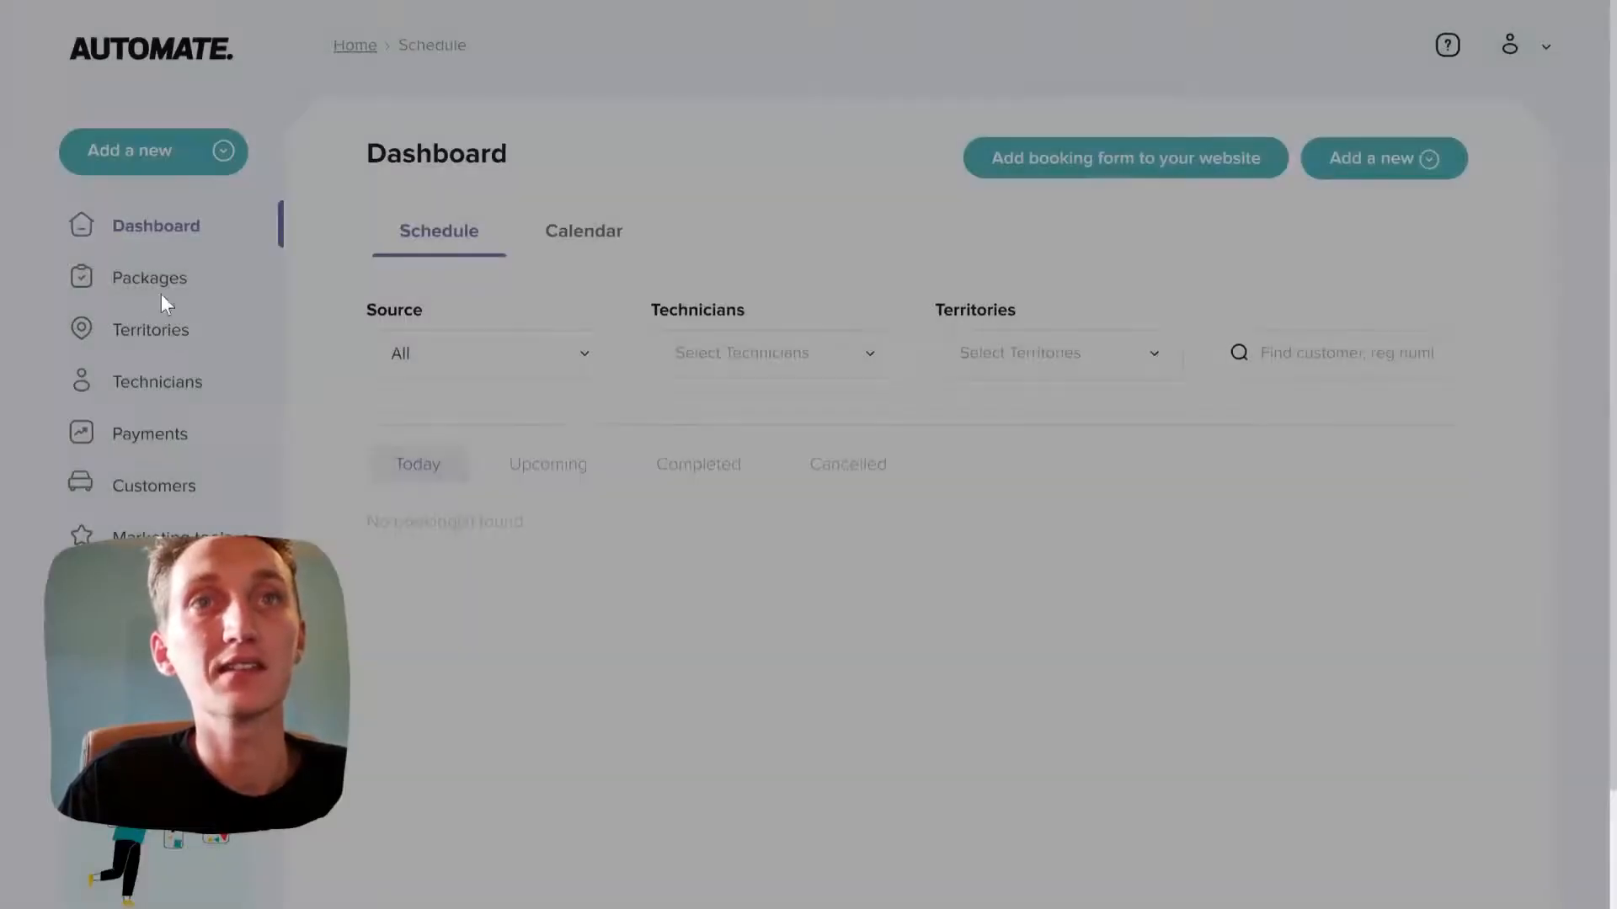
{"action": "left_click", "coordinate": [150, 285]}
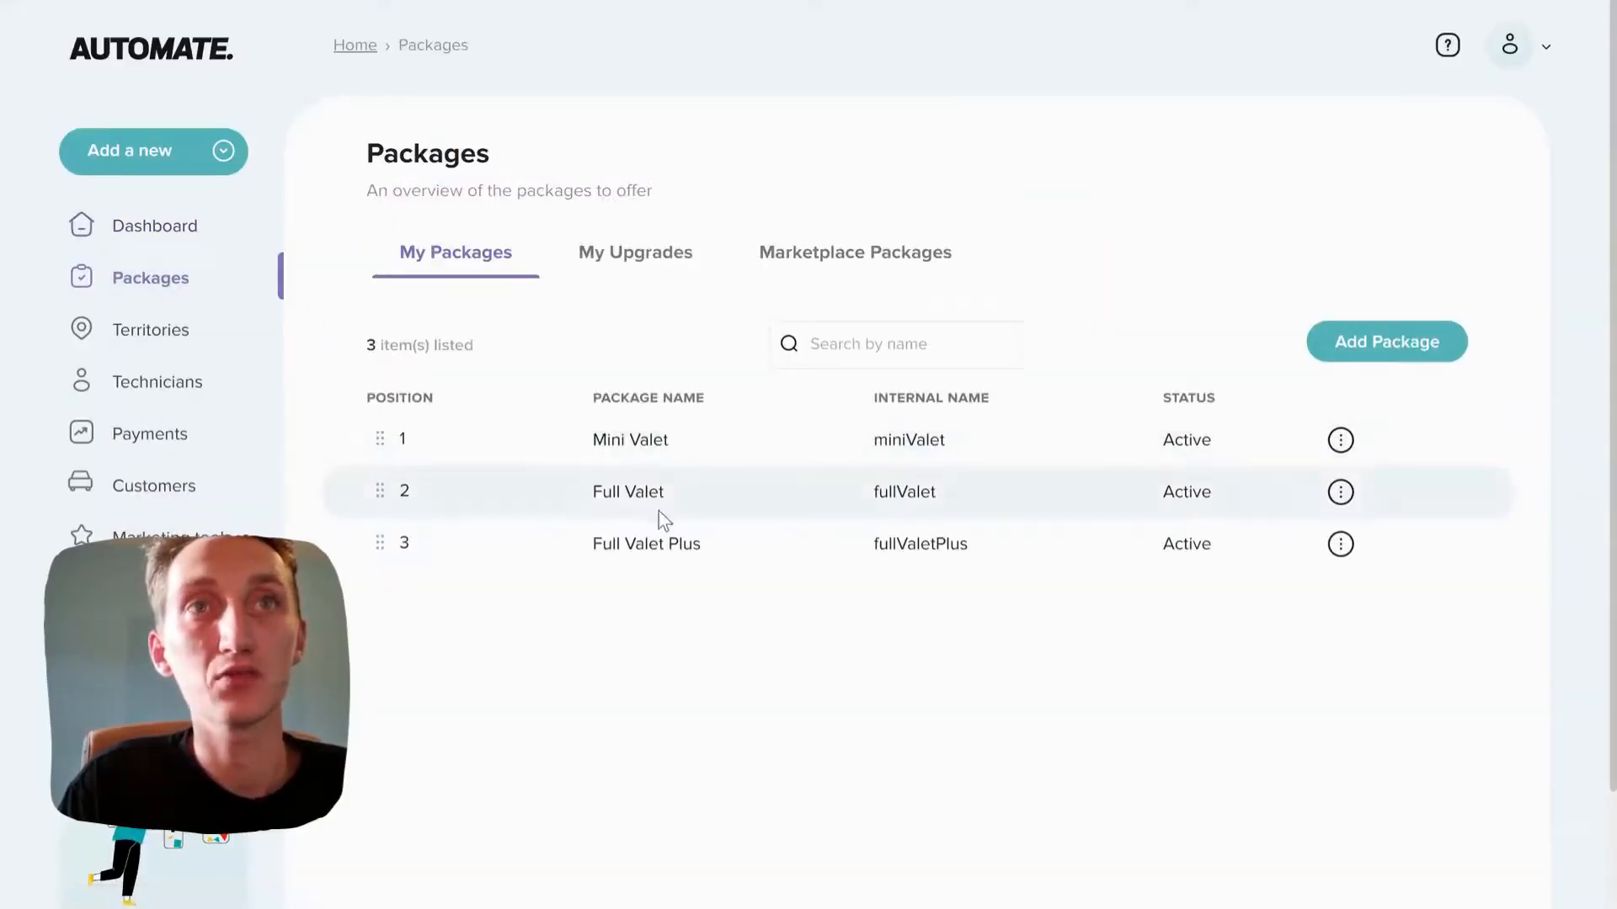
Switch to the customer booking page and examine its valet packages with their prices, durations and features.
{"action": "left_click", "coordinate": [576, 1]}
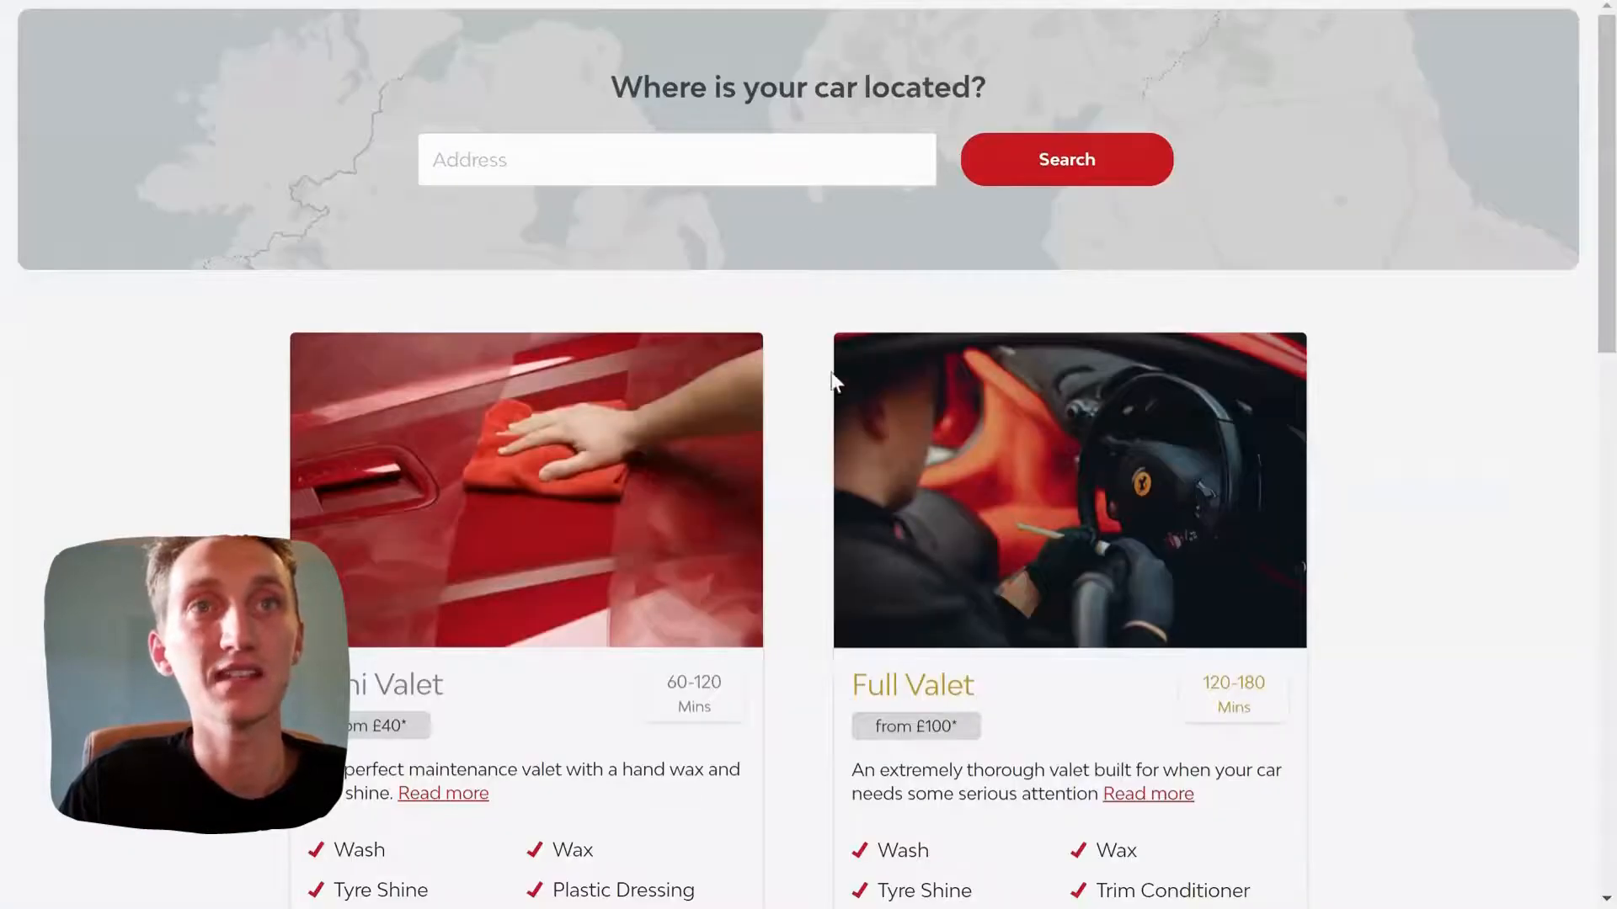
{"action": "scroll", "coordinate": [845, 419], "scroll_direction": "down", "scroll_amount": 5}
{"action": "scroll", "coordinate": [577, 281], "scroll_direction": "down", "scroll_amount": 2}
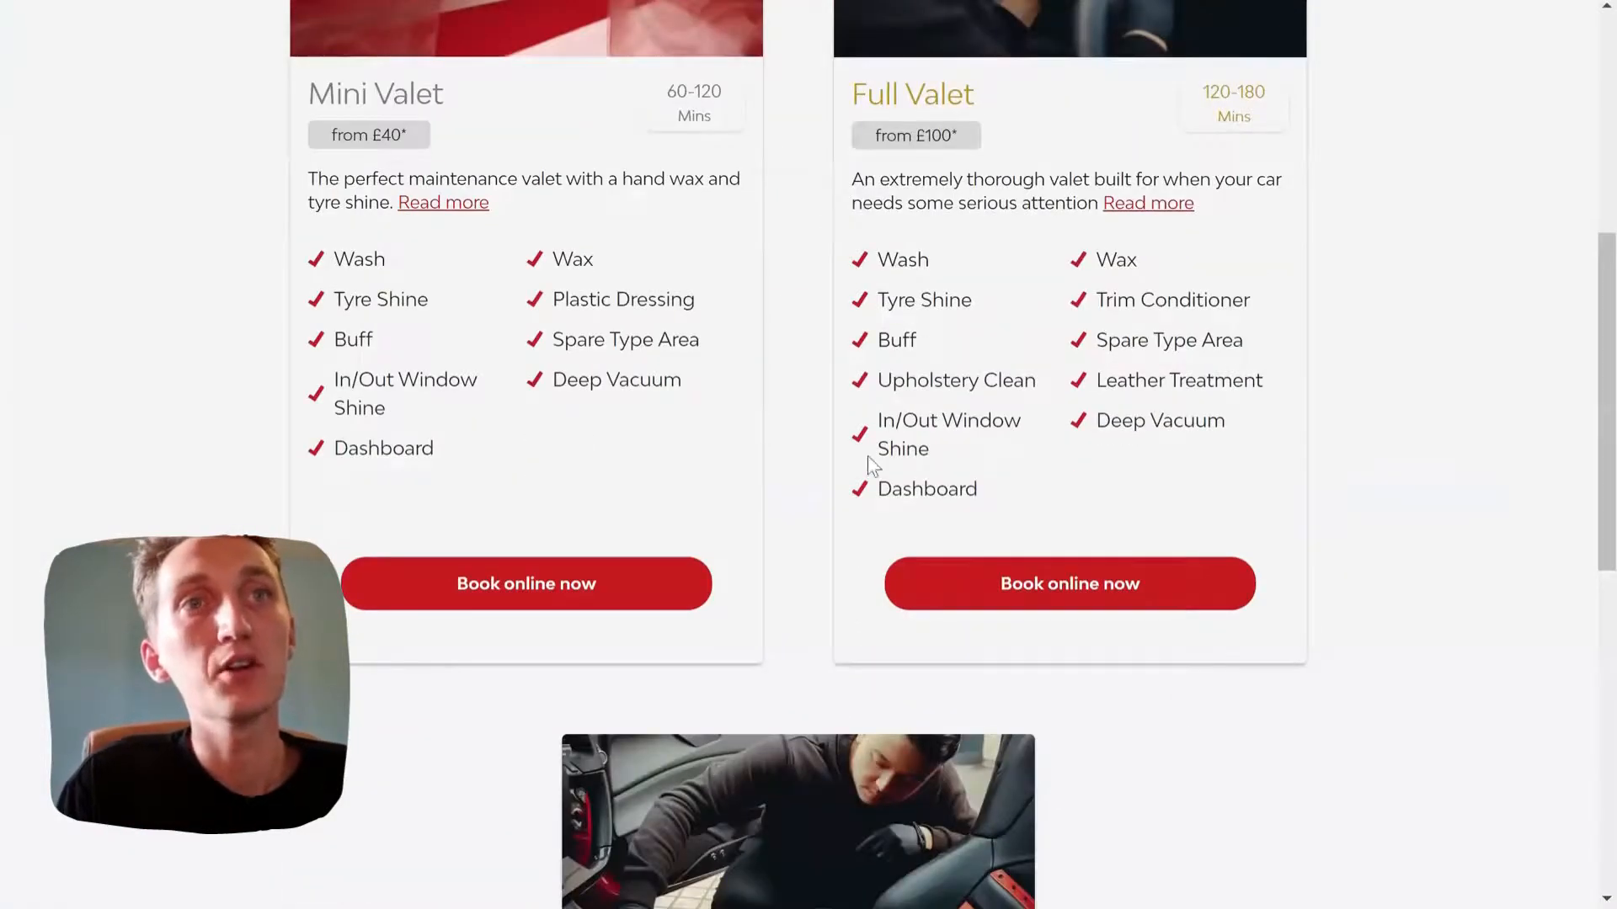
{"action": "scroll", "coordinate": [868, 457], "scroll_direction": "down", "scroll_amount": 8}
{"action": "scroll", "coordinate": [877, 571], "scroll_direction": "up", "scroll_amount": 7}
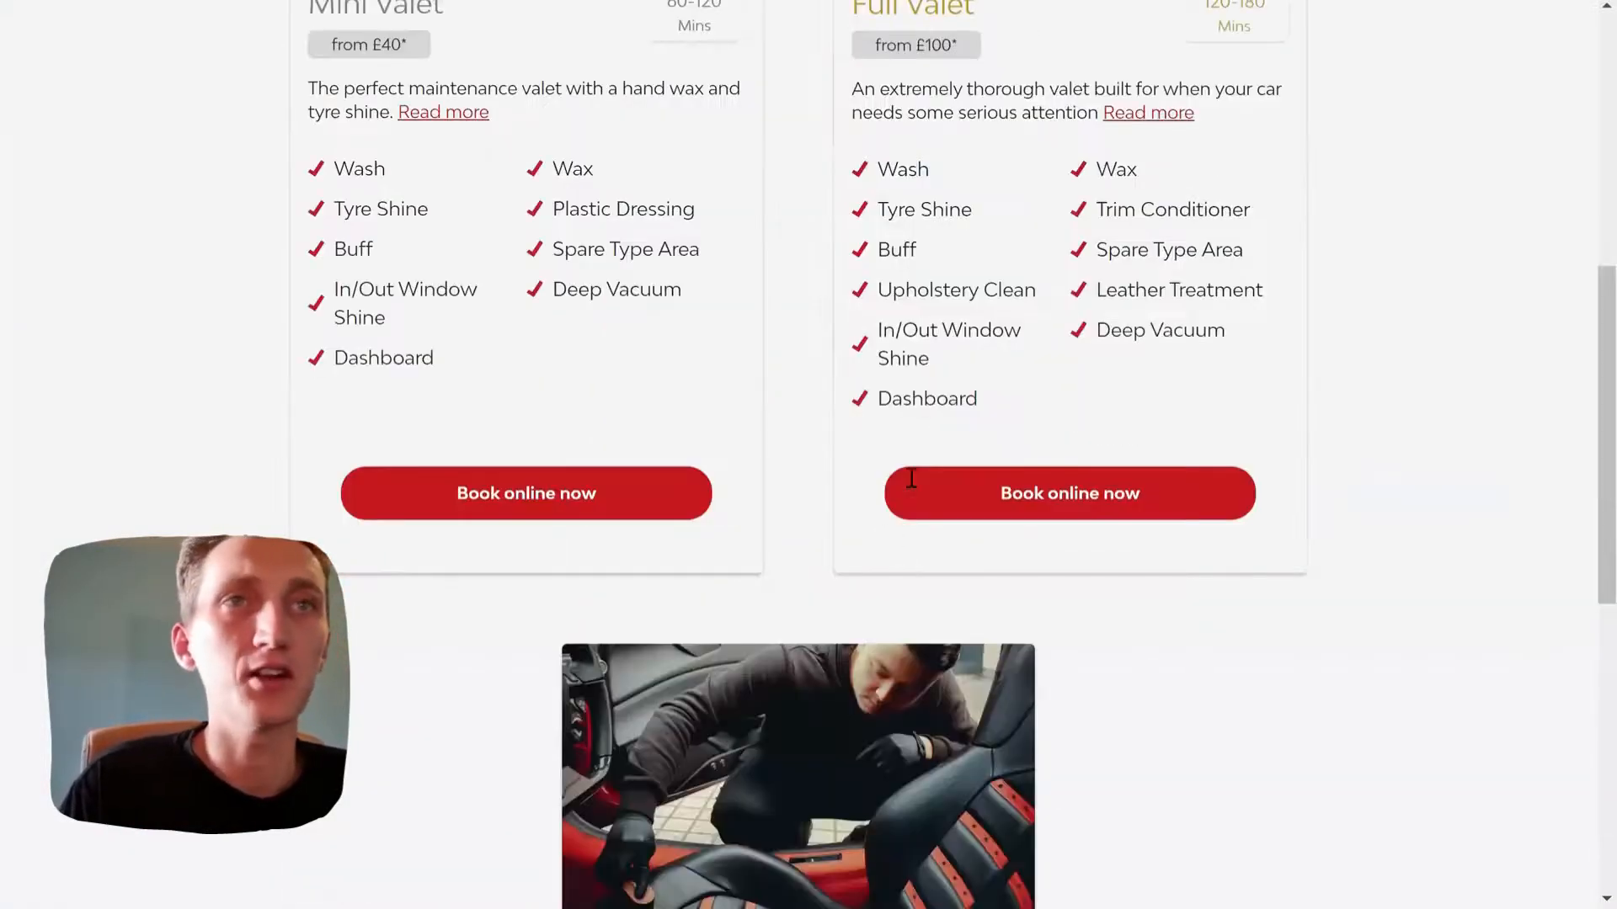
{"action": "scroll", "coordinate": [909, 480], "scroll_direction": "up", "scroll_amount": 7}
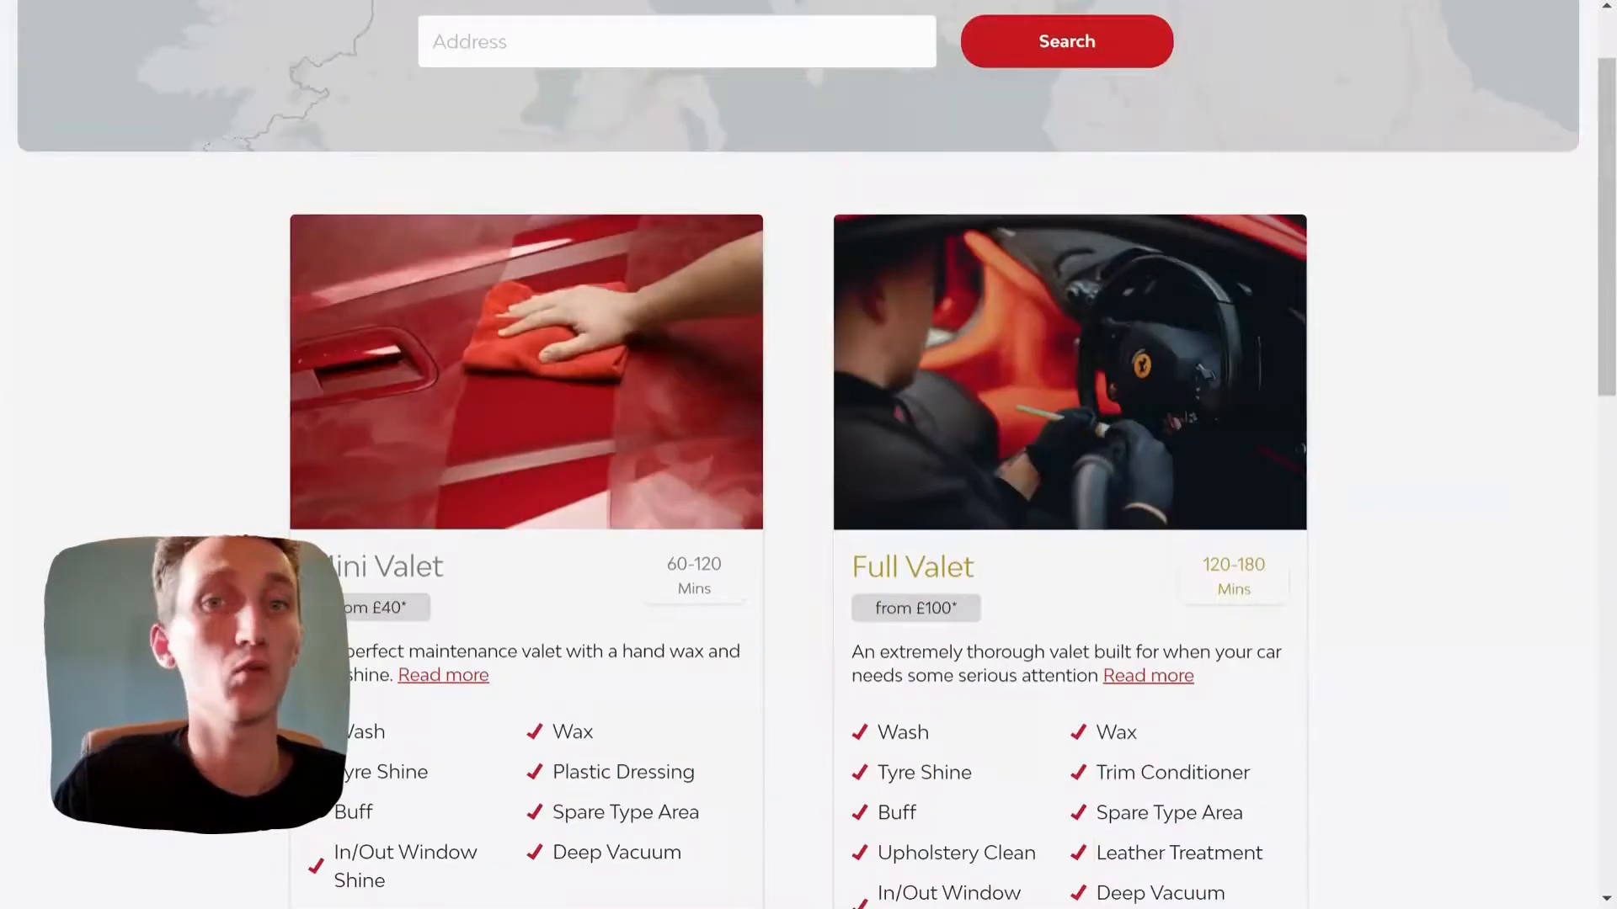
{"action": "scroll", "coordinate": [1073, 216], "scroll_direction": "up", "scroll_amount": 1}
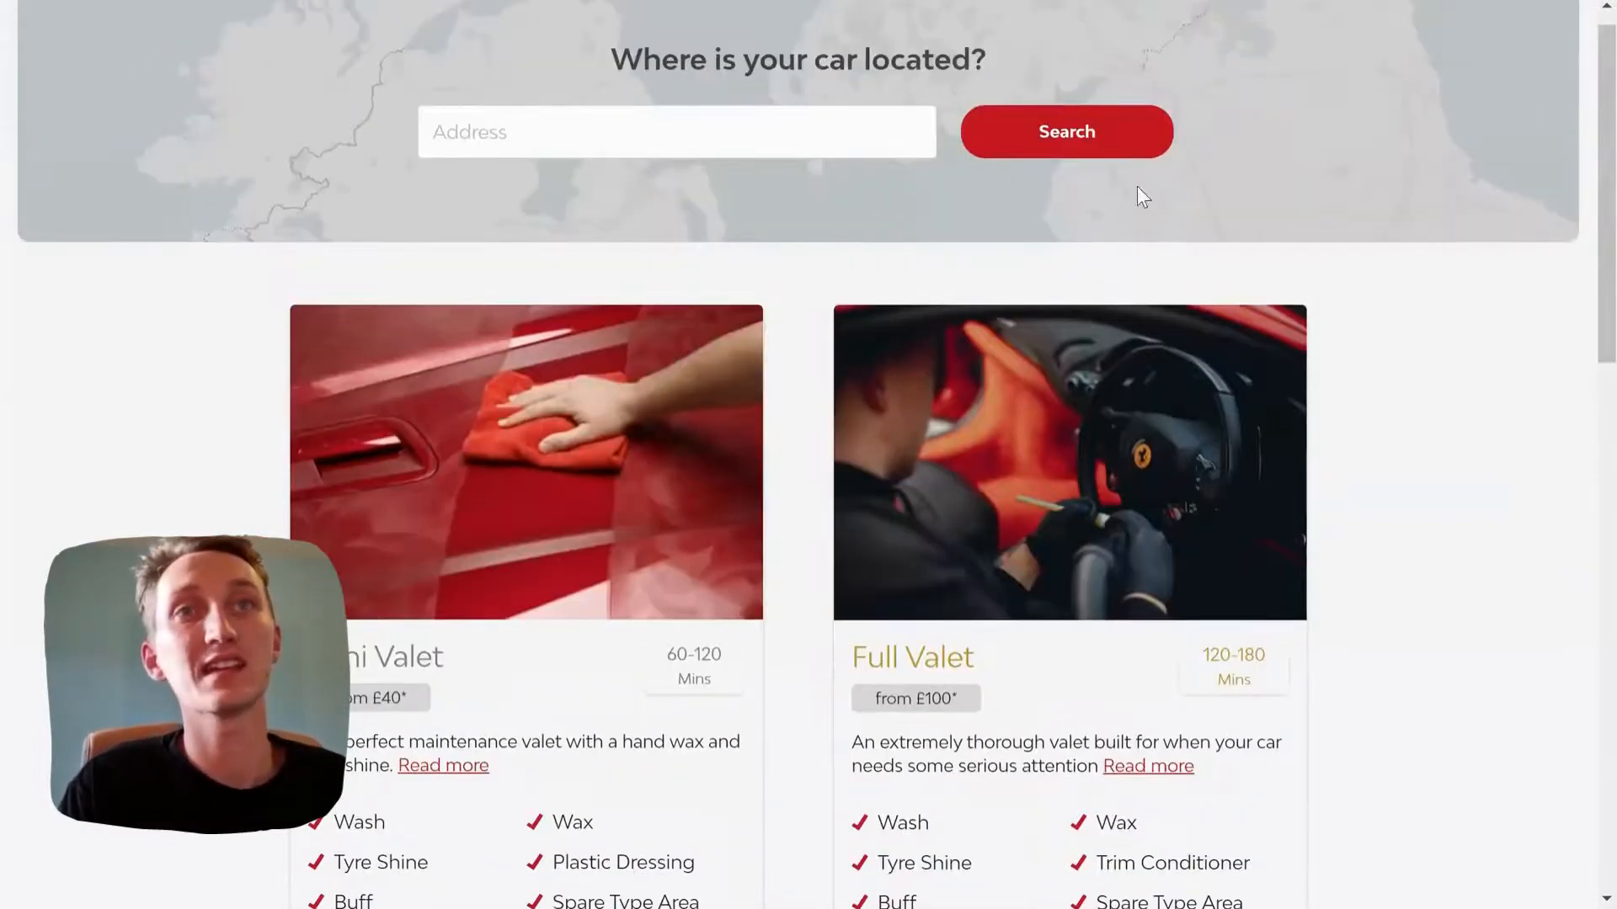
{"action": "scroll", "coordinate": [1138, 187], "scroll_direction": "up", "scroll_amount": 1}
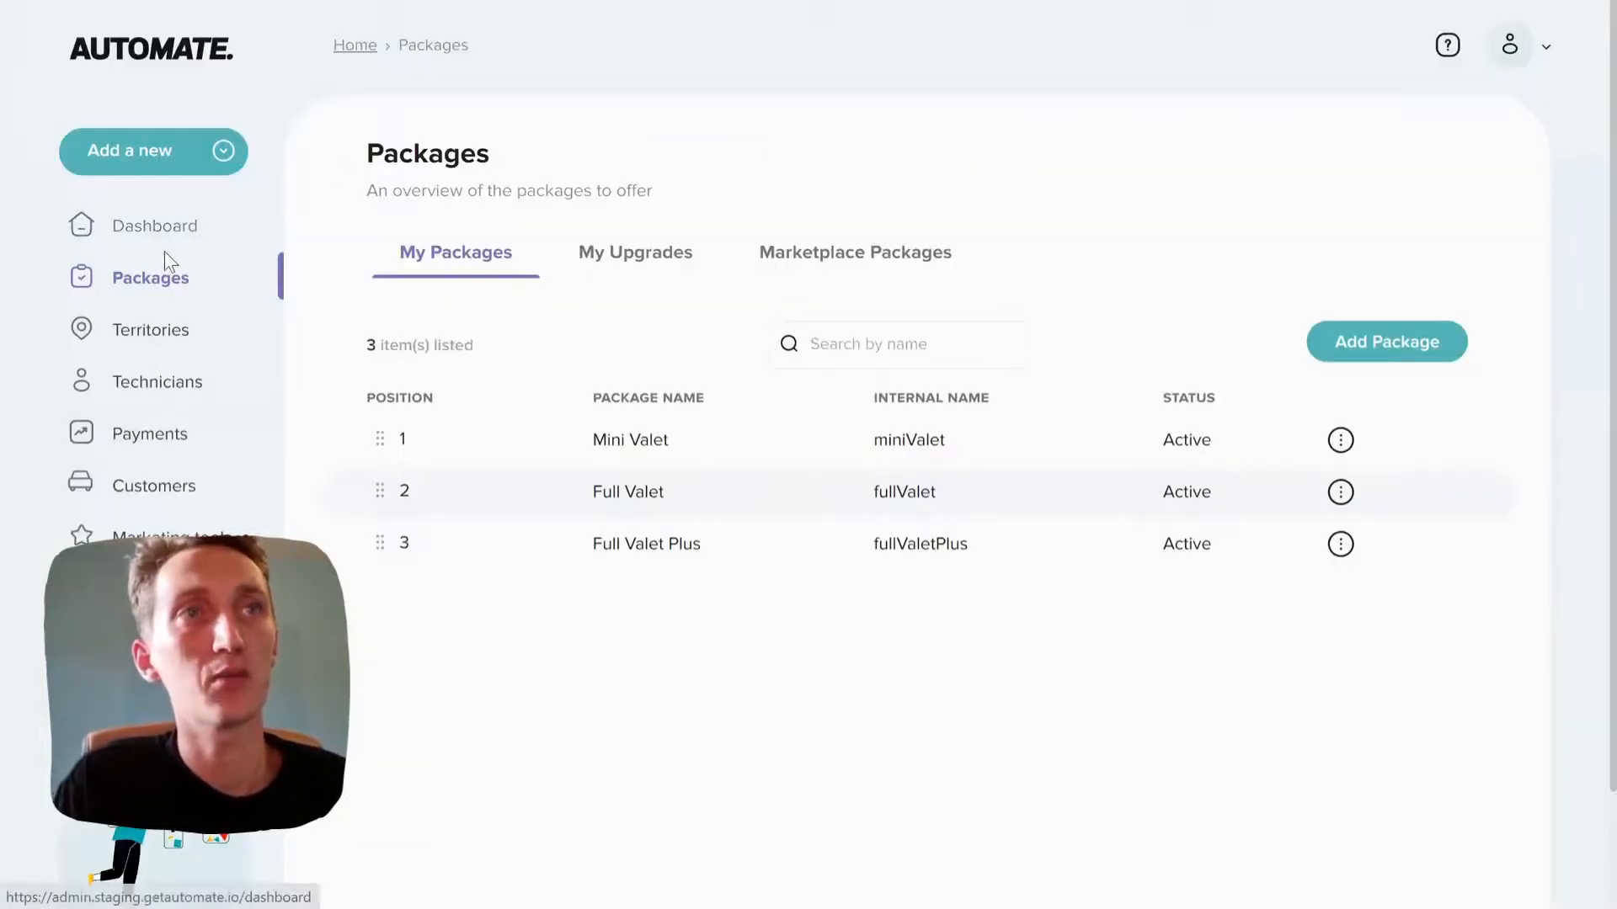
In the account profile, change the booking site's colour scheme to blue (RGB 49, 10, 189) and save the profile.
{"action": "left_click", "coordinate": [1516, 49]}
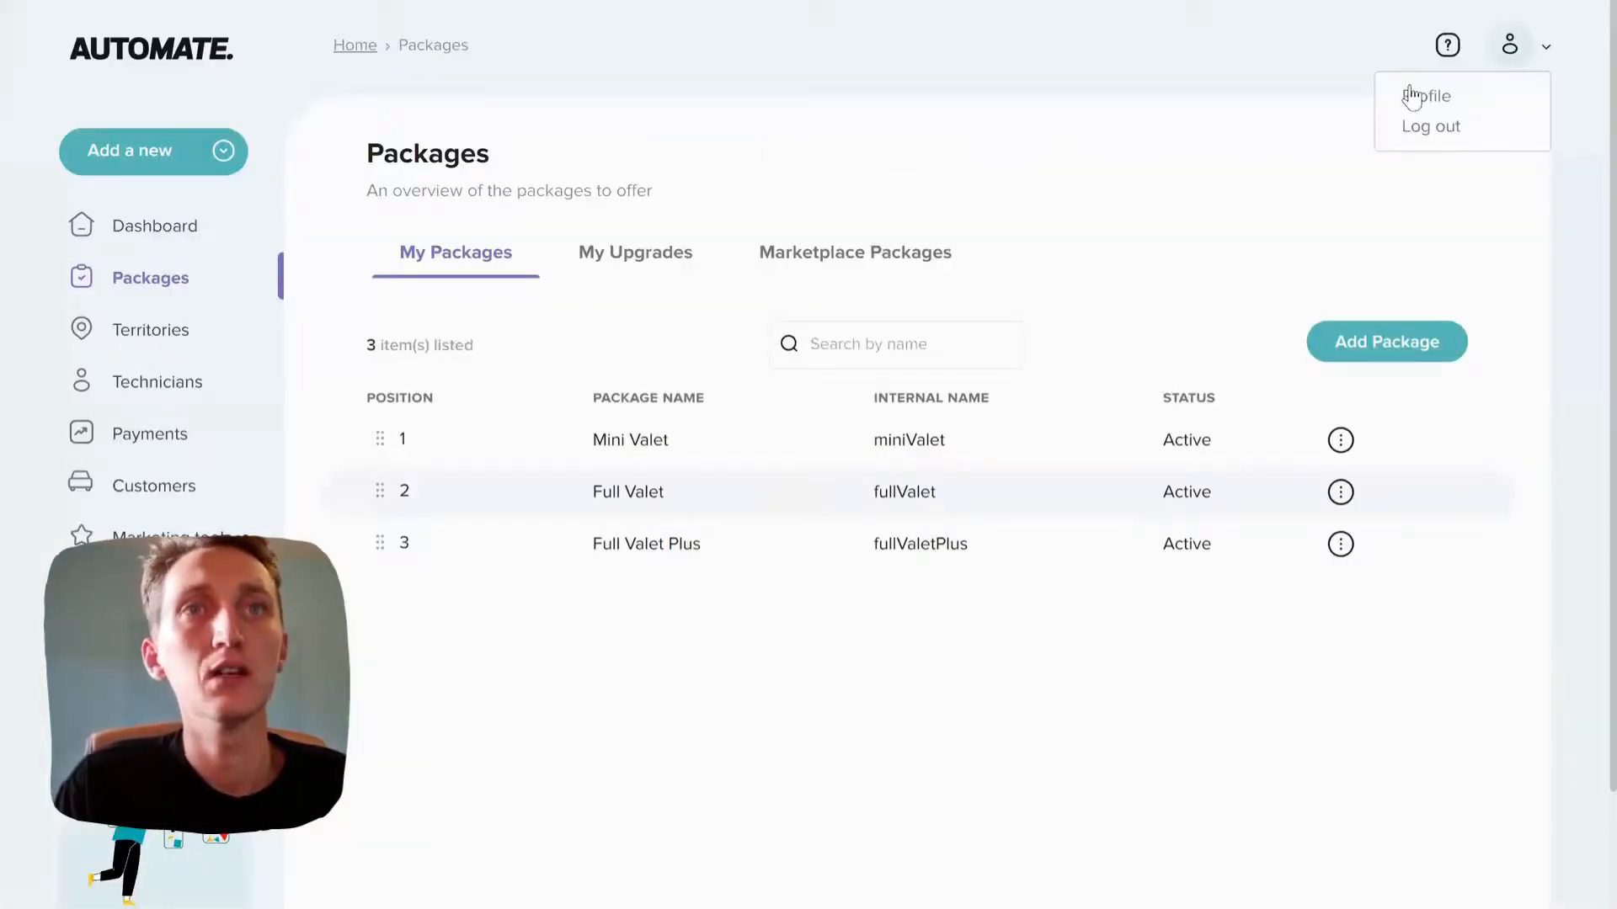
{"action": "left_click", "coordinate": [1423, 96]}
{"action": "left_click", "coordinate": [792, 386]}
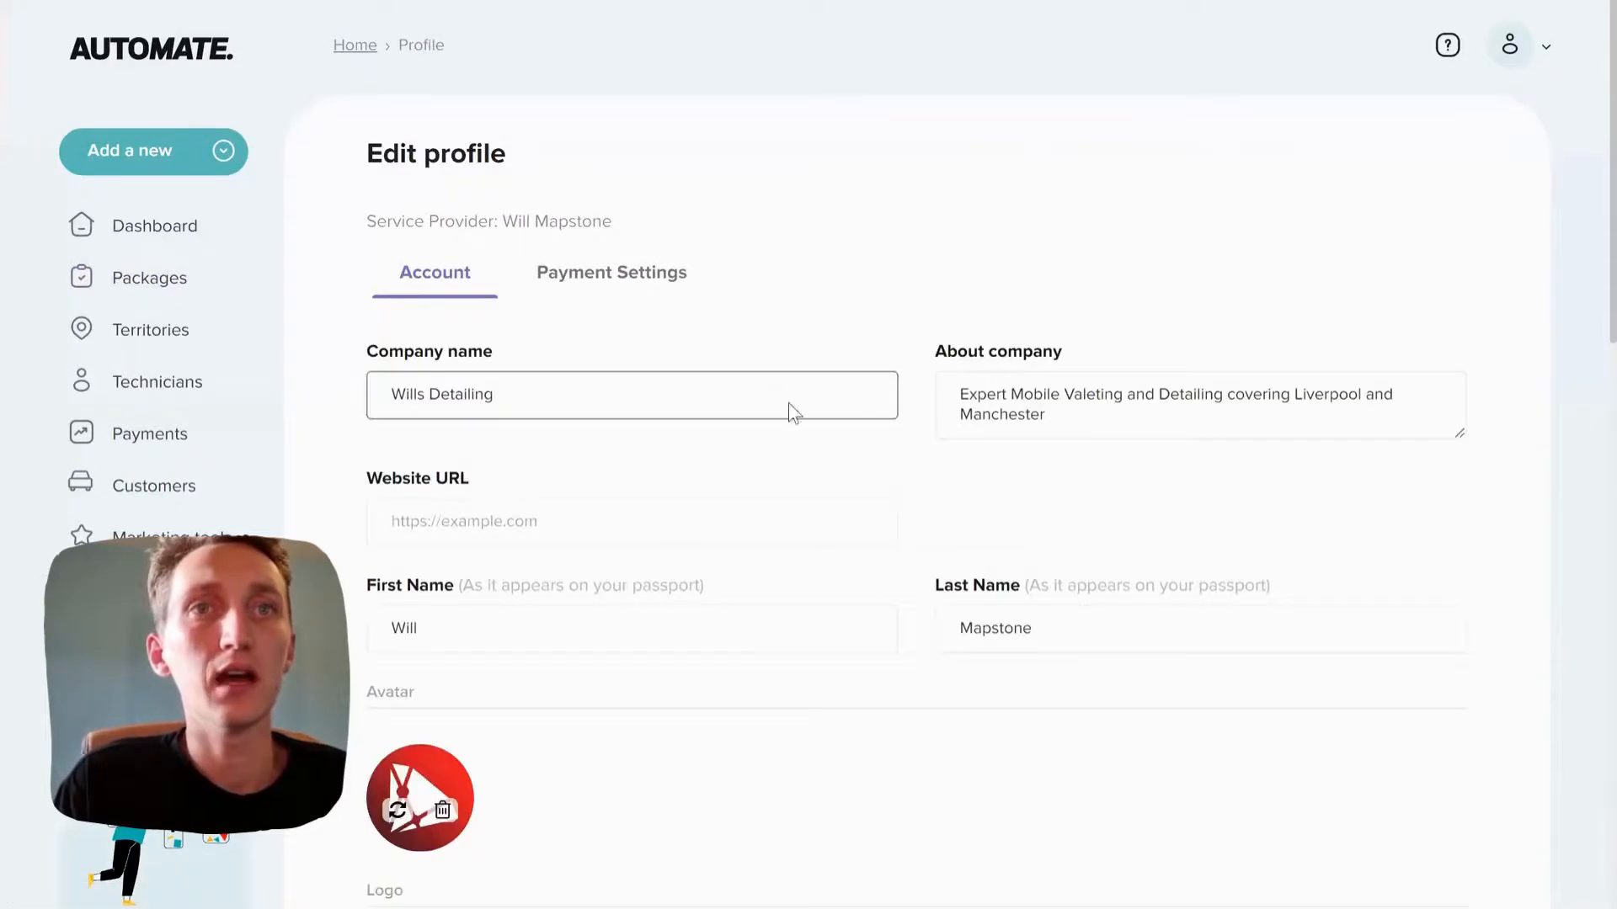
{"action": "scroll", "coordinate": [758, 463], "scroll_direction": "down", "scroll_amount": 2}
{"action": "scroll", "coordinate": [711, 506], "scroll_direction": "down", "scroll_amount": 8}
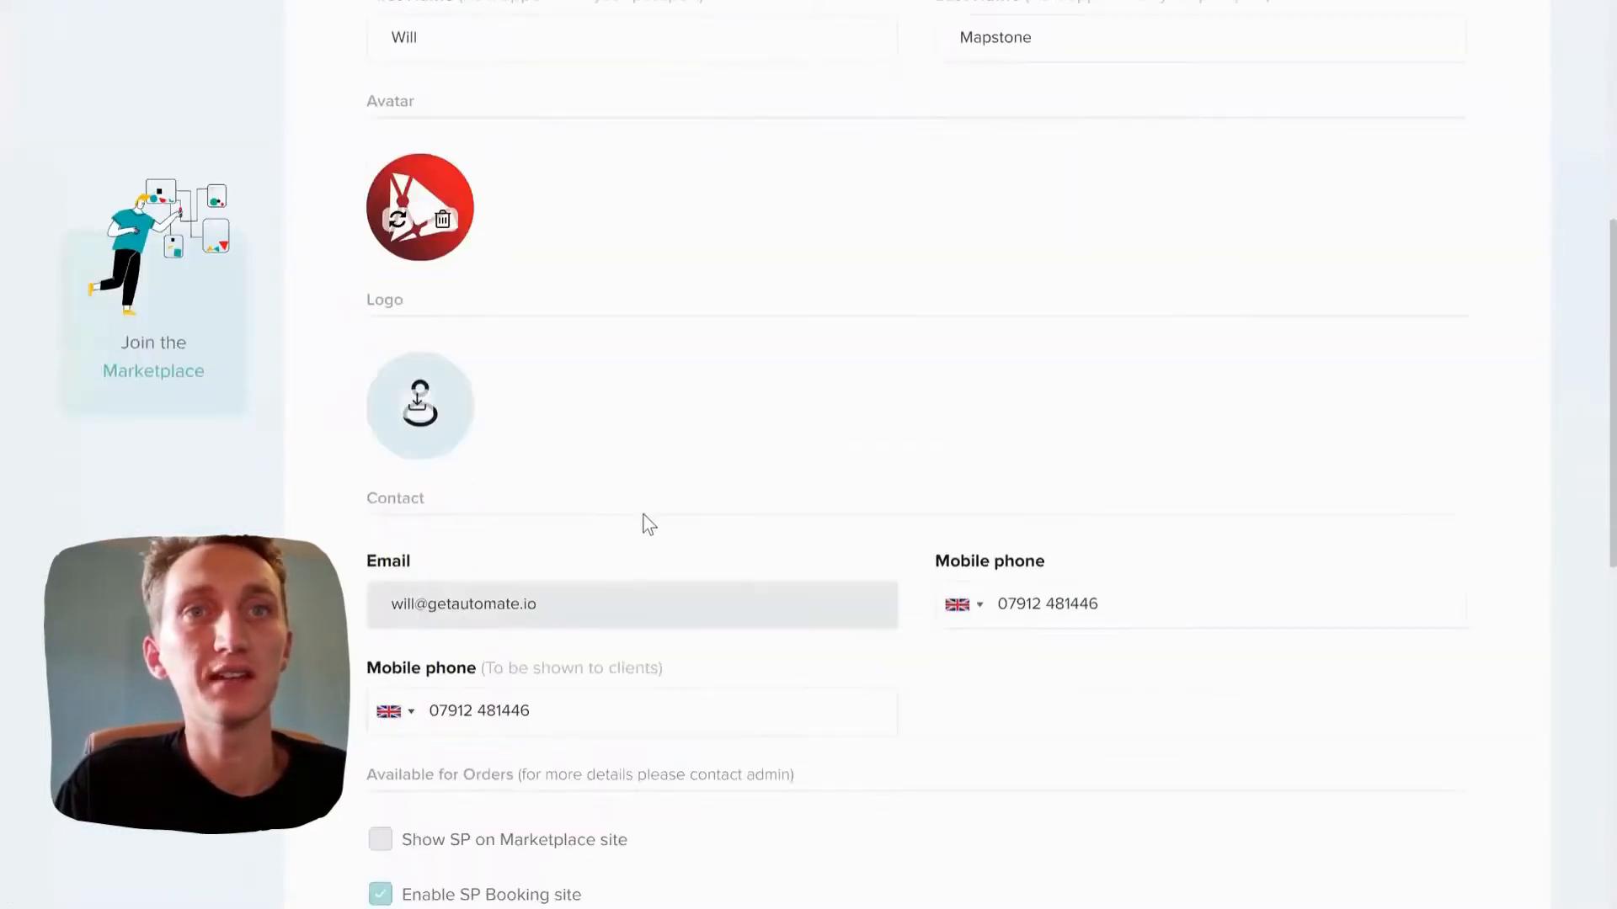
{"action": "scroll", "coordinate": [656, 524], "scroll_direction": "down", "scroll_amount": 7}
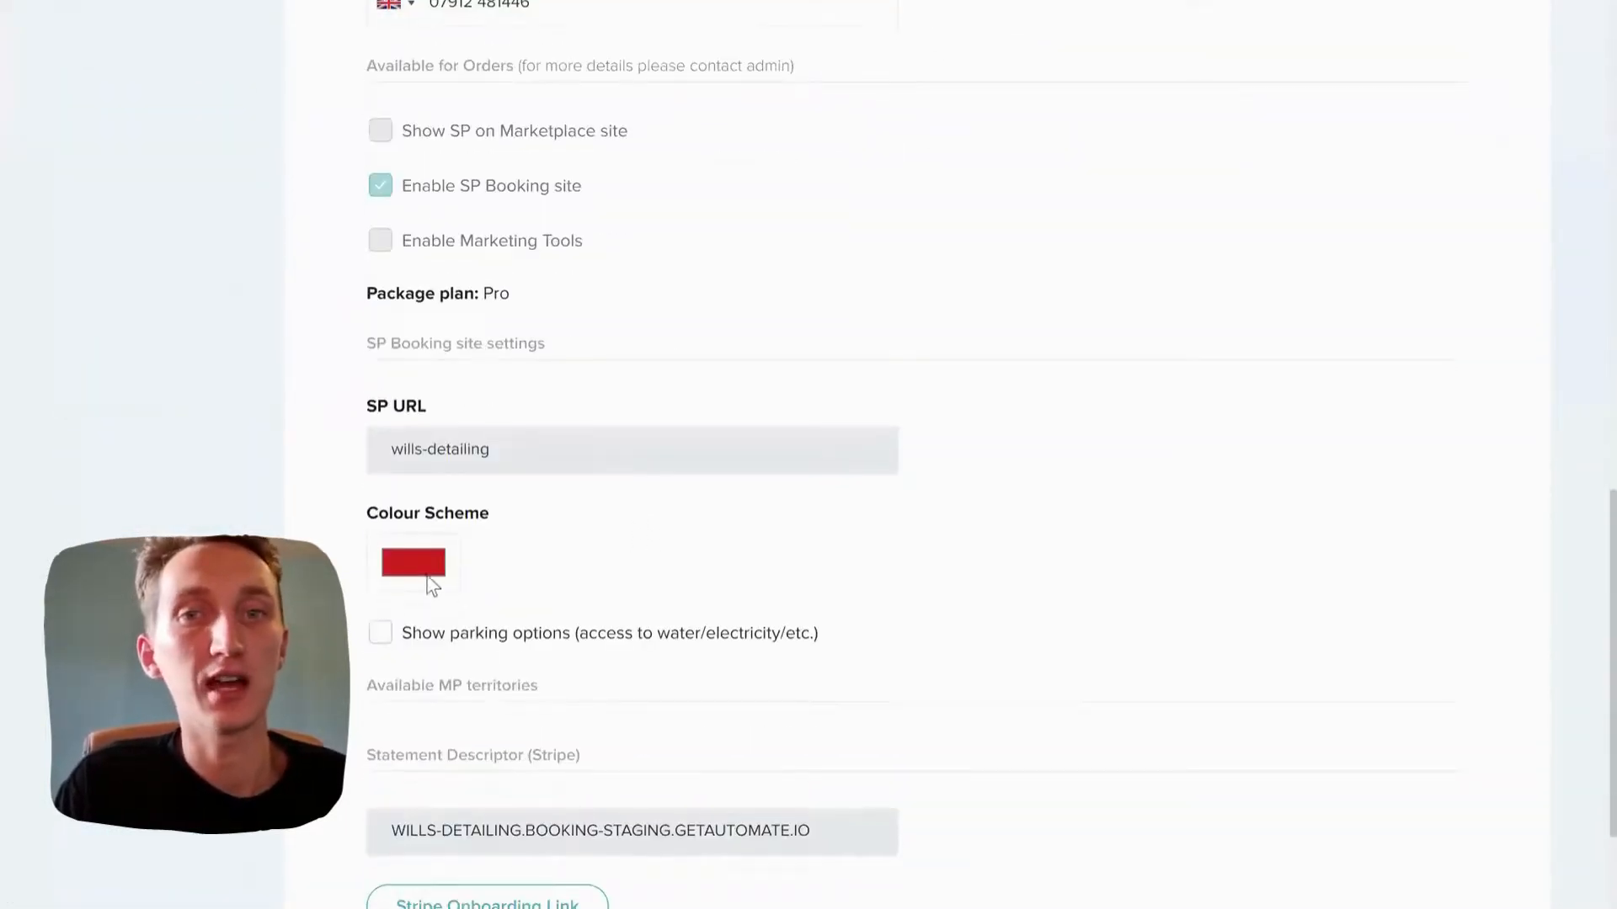
{"action": "left_click", "coordinate": [421, 575]}
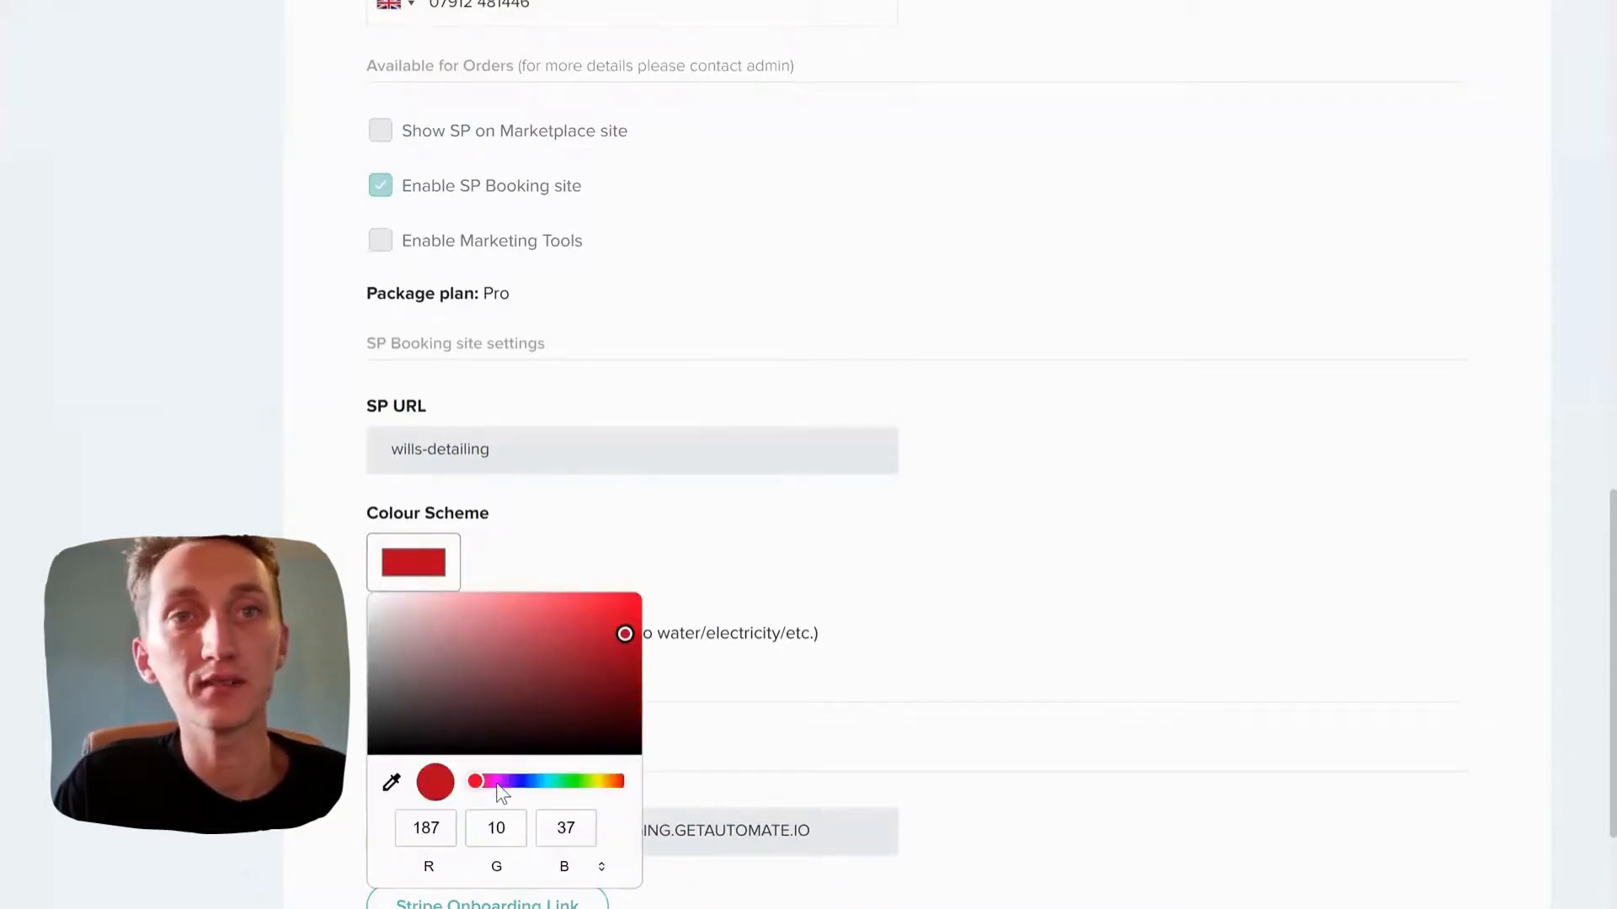
{"action": "left_click", "coordinate": [516, 782]}
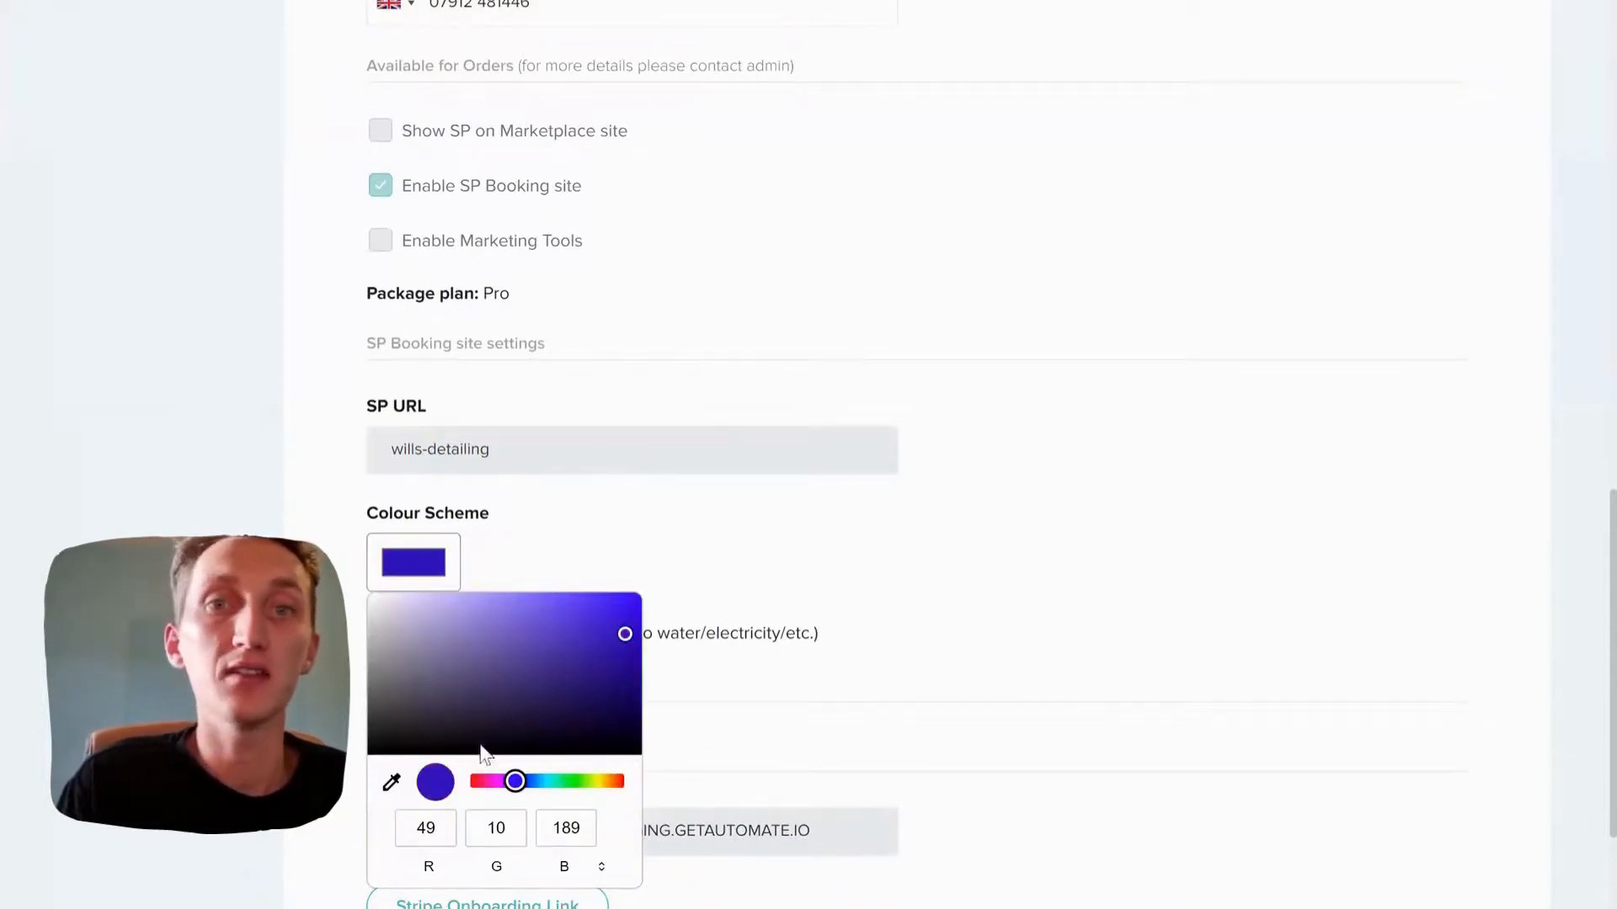
{"action": "left_click", "coordinate": [1045, 570]}
{"action": "scroll", "coordinate": [712, 615], "scroll_direction": "down", "scroll_amount": 2}
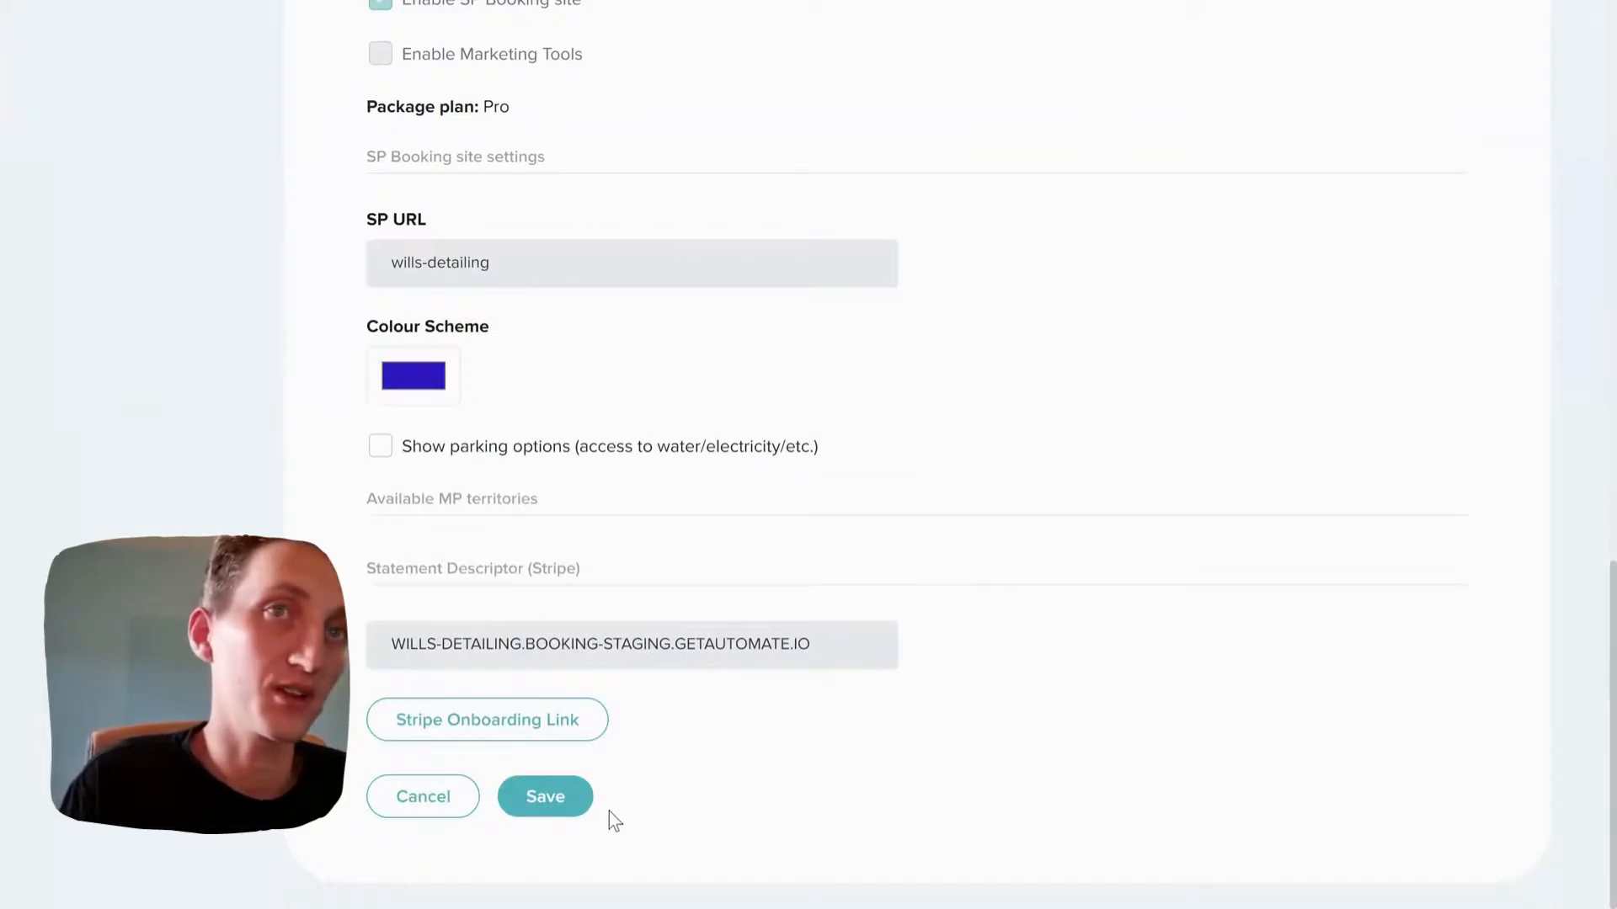
{"action": "left_click", "coordinate": [560, 801]}
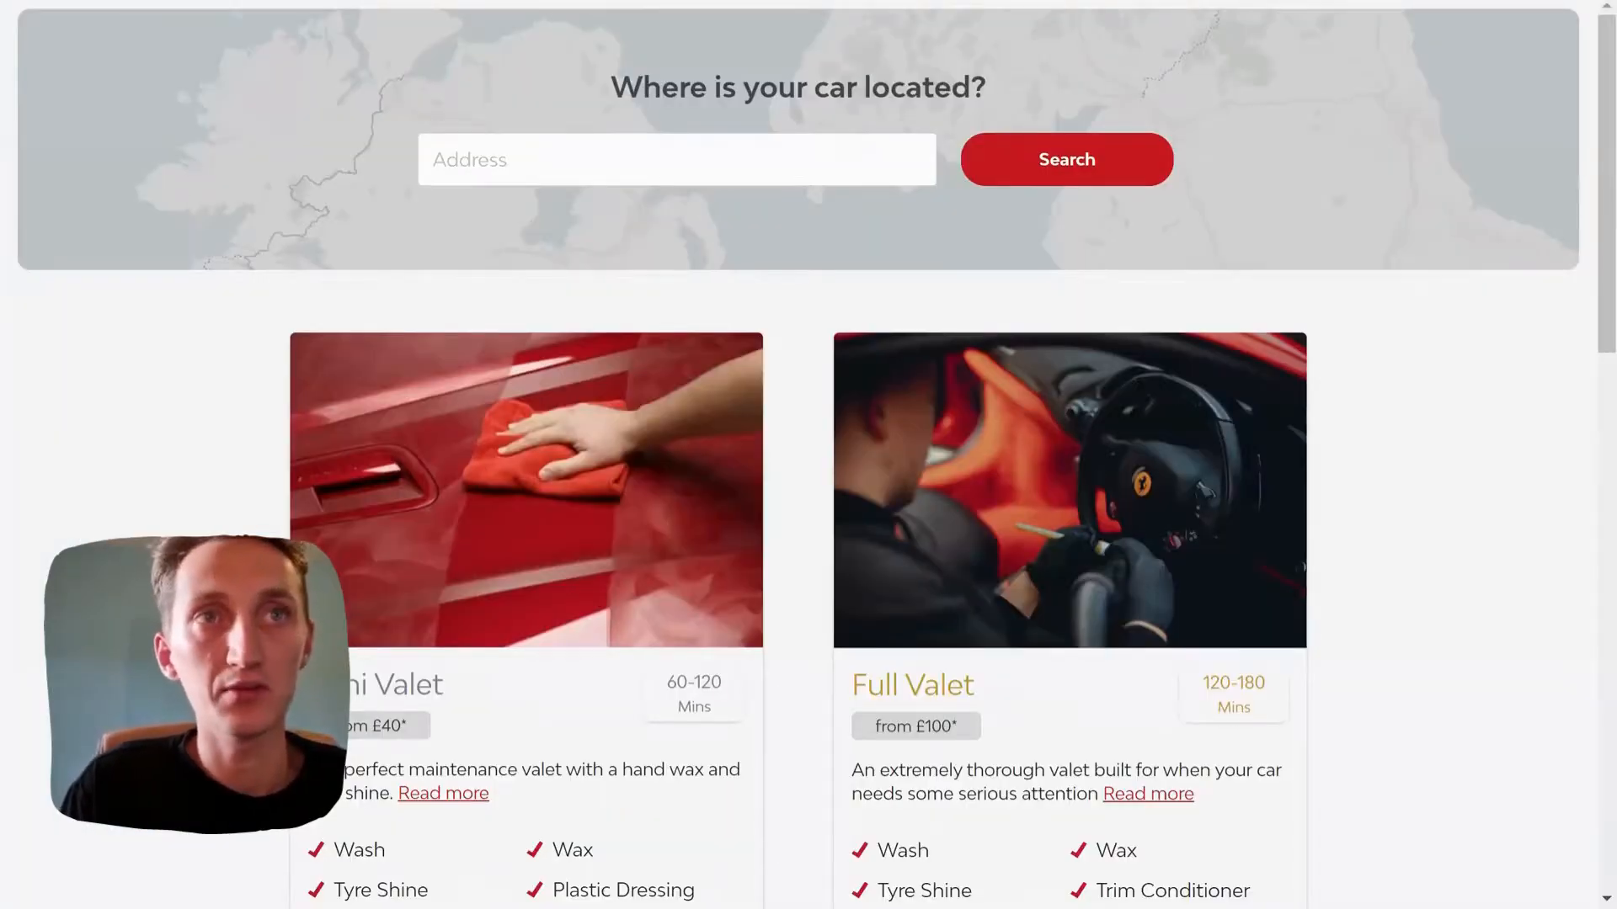
Reload the customer booking page and examine its colour scheme and the Mini Valet's title.
{"action": "key", "text": "F5"}
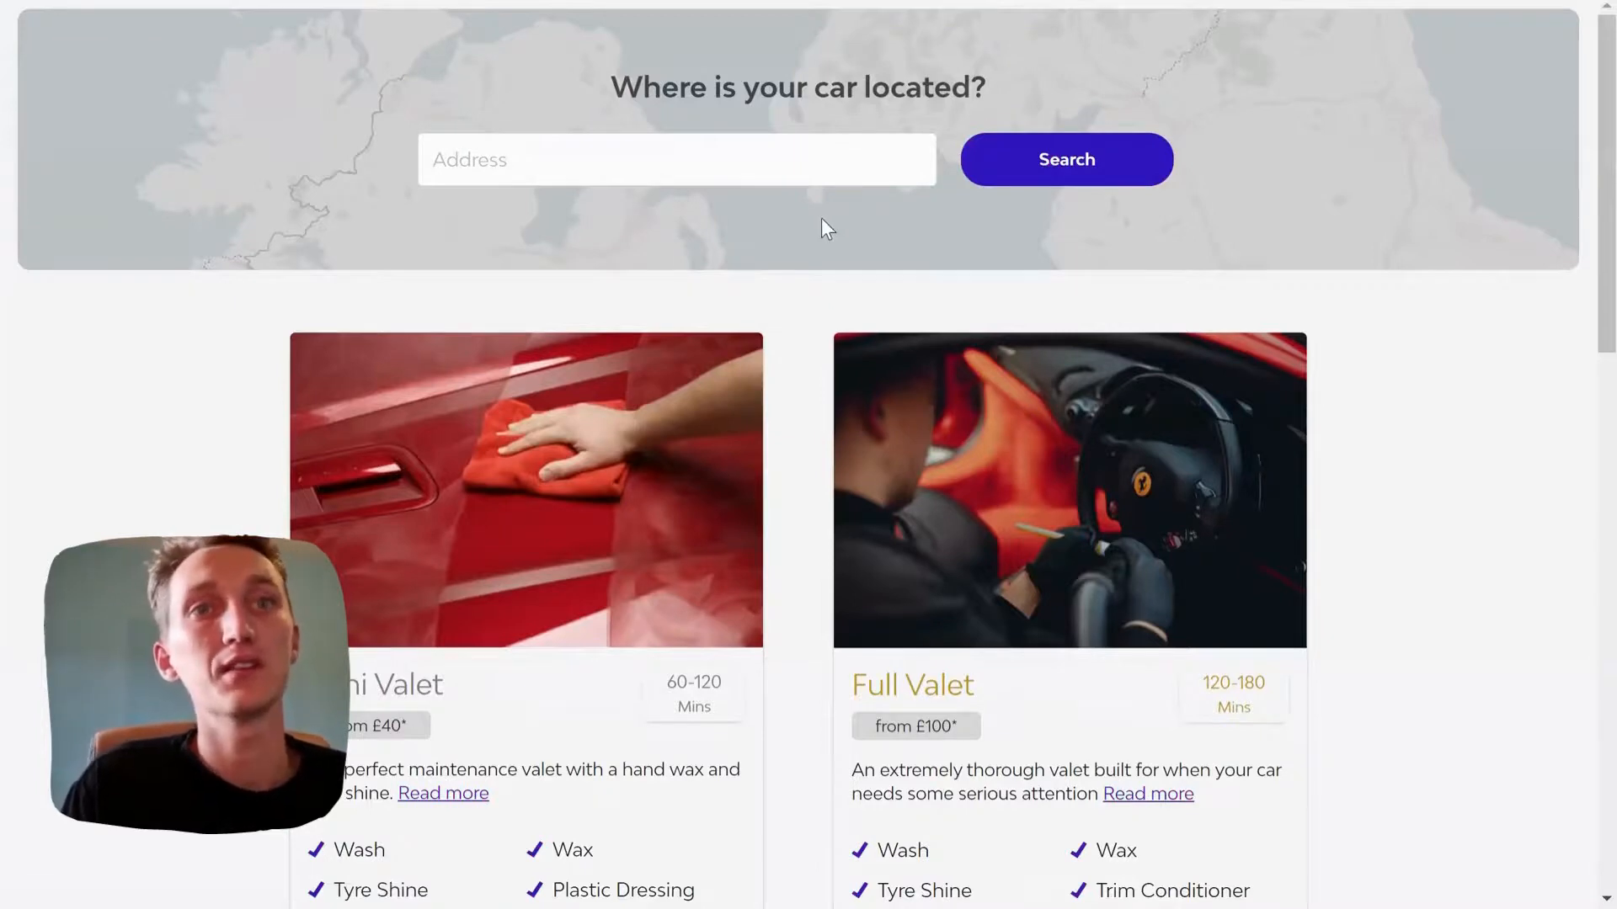
{"action": "scroll", "coordinate": [843, 464], "scroll_direction": "down", "scroll_amount": 1}
{"action": "scroll", "coordinate": [518, 606], "scroll_direction": "down", "scroll_amount": 1}
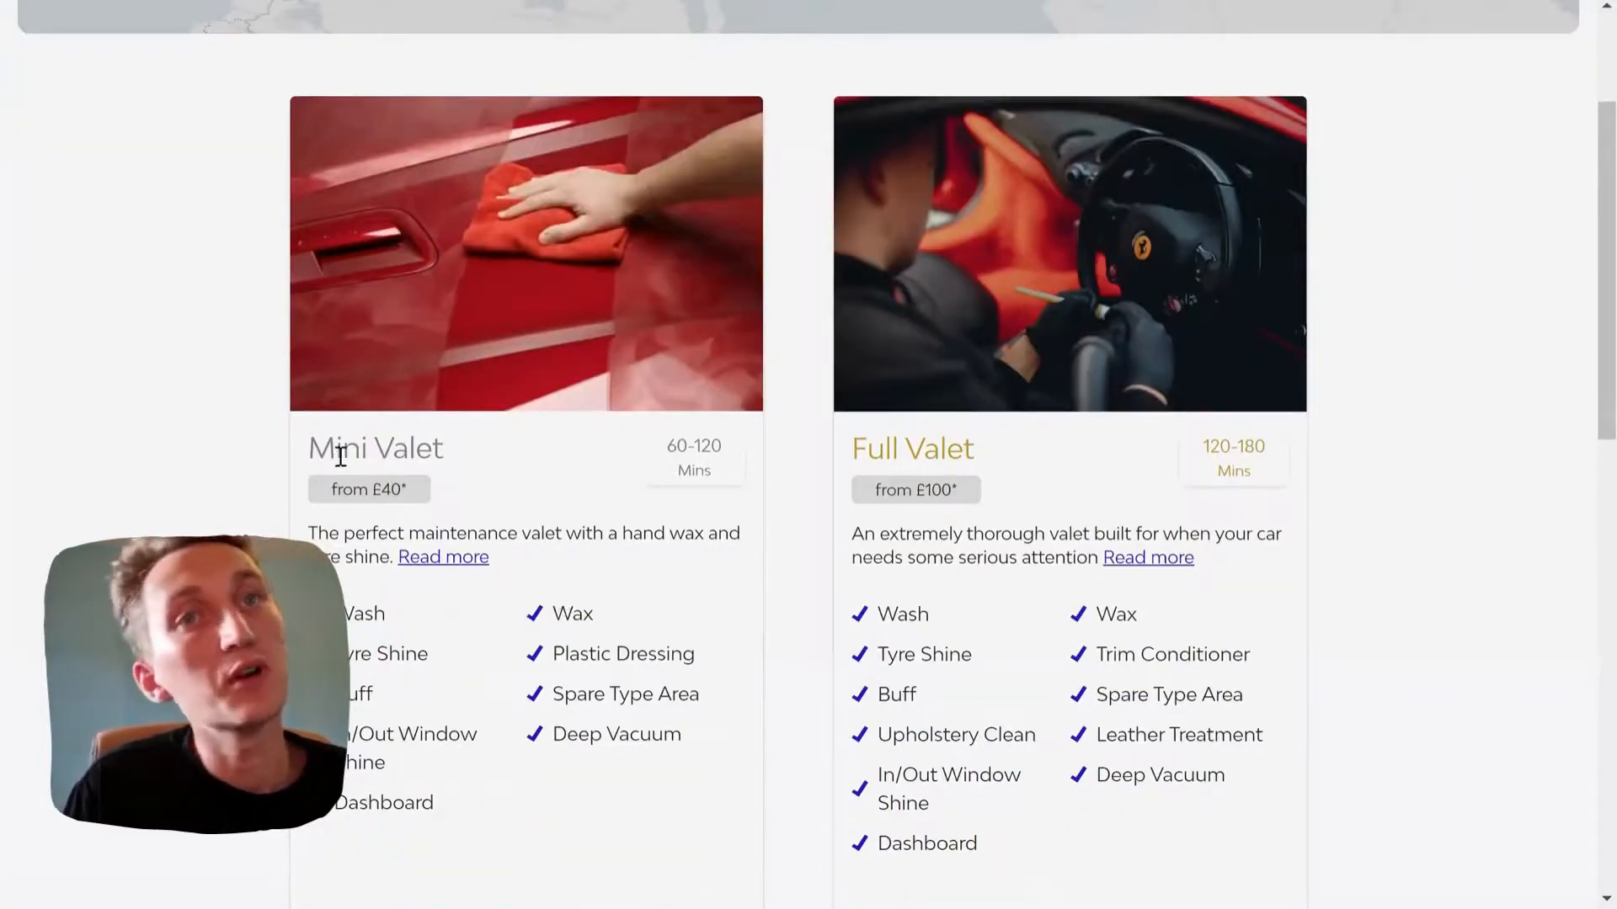
{"action": "left_click_drag", "start_coordinate": [346, 449], "coordinate": [443, 448]}
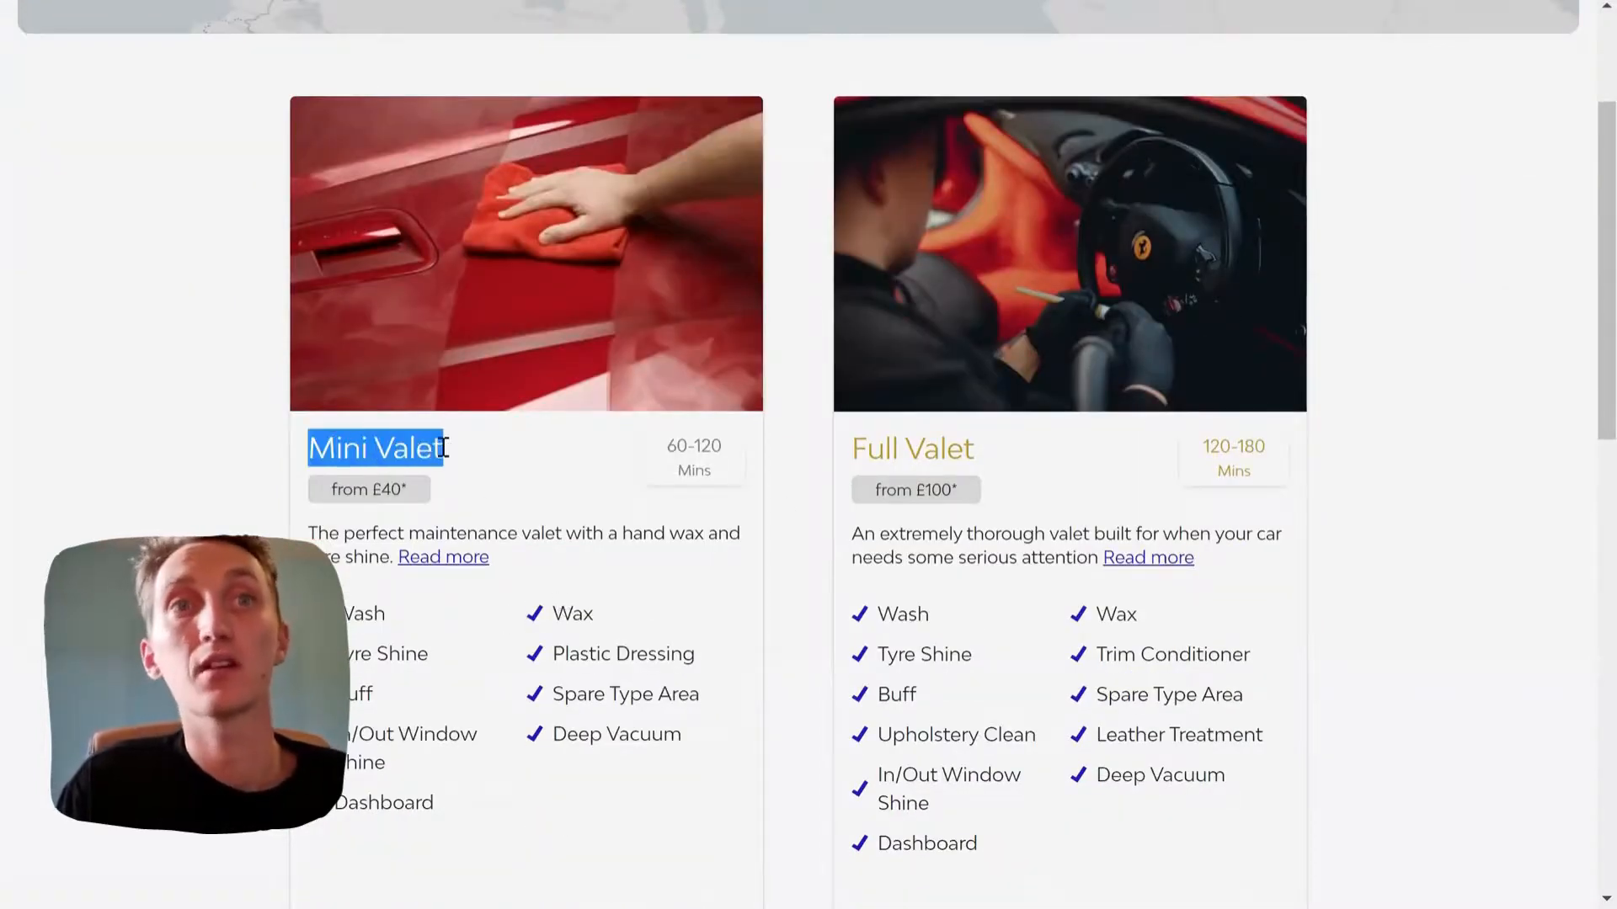
Check the Full Valet's title on the booking page, return to the admin Packages list and open the Mini Valet package for editing.
{"action": "left_click_drag", "start_coordinate": [867, 448], "coordinate": [933, 439]}
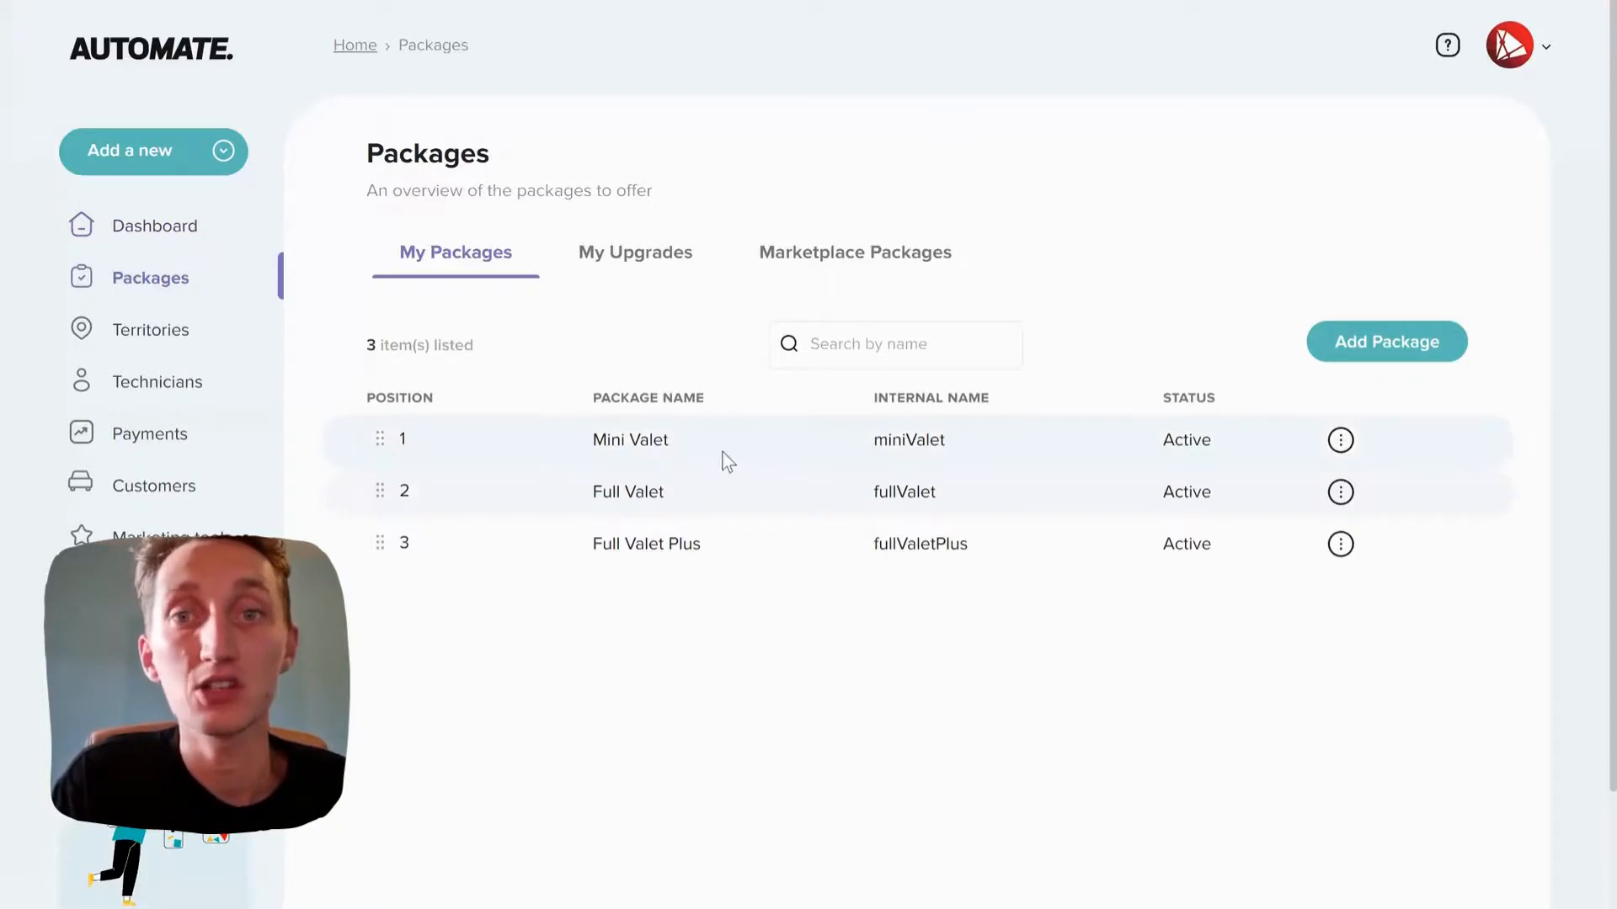
{"action": "left_click", "coordinate": [639, 438]}
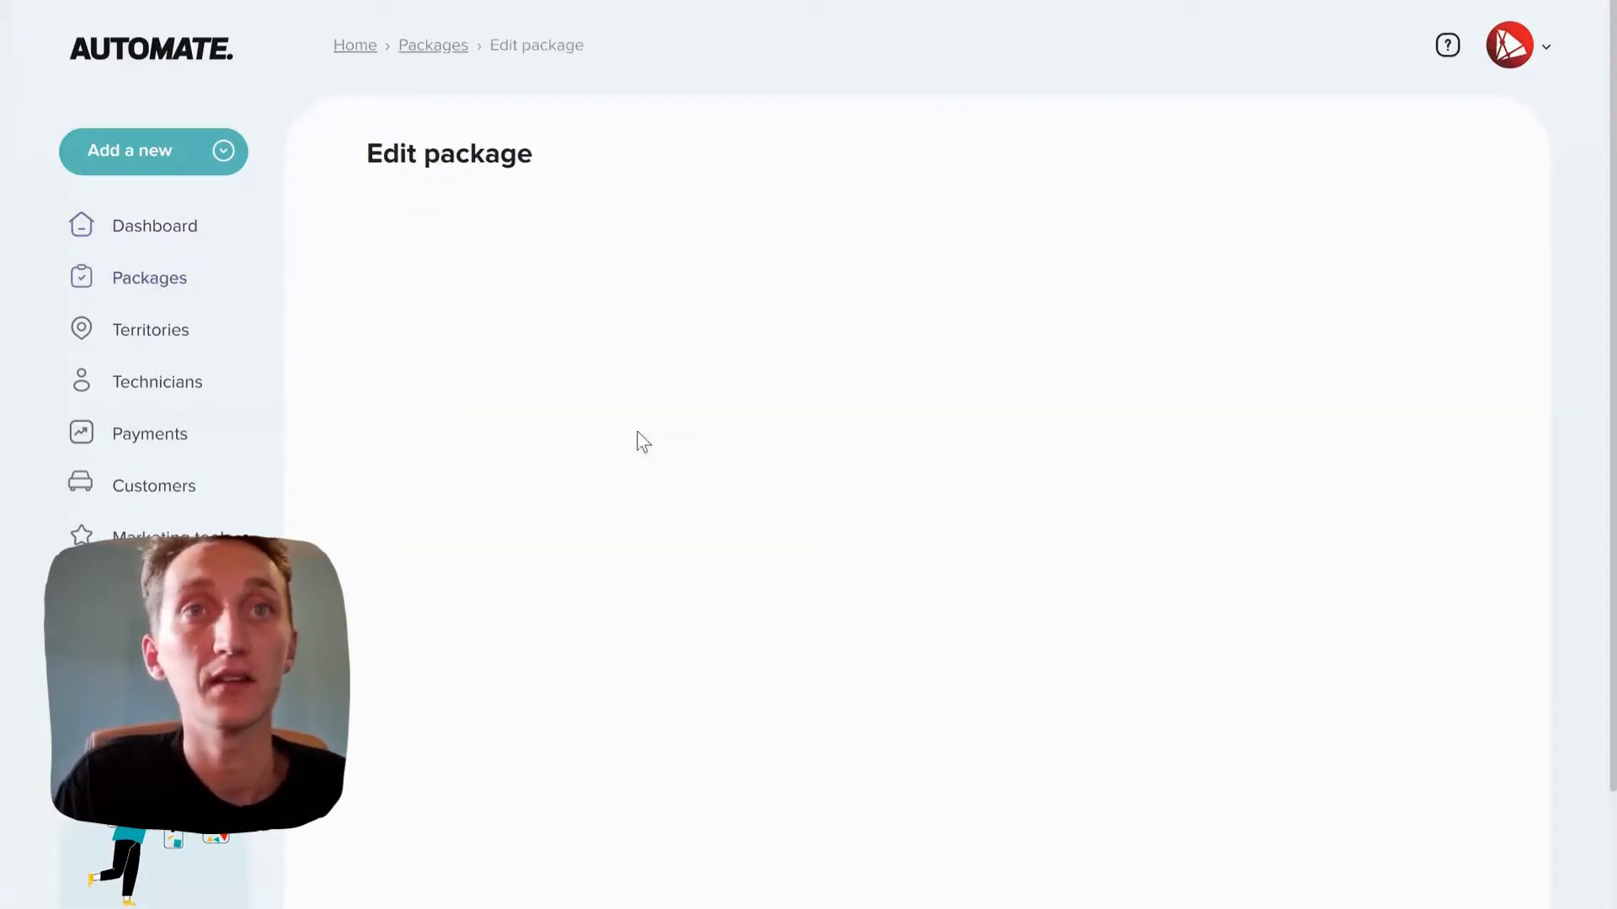
{"action": "scroll", "coordinate": [509, 455], "scroll_direction": "down", "scroll_amount": 3}
Set the Mini Valet's listing highlight colour to blue #1d33db and save the package.
{"action": "left_click", "coordinate": [408, 434]}
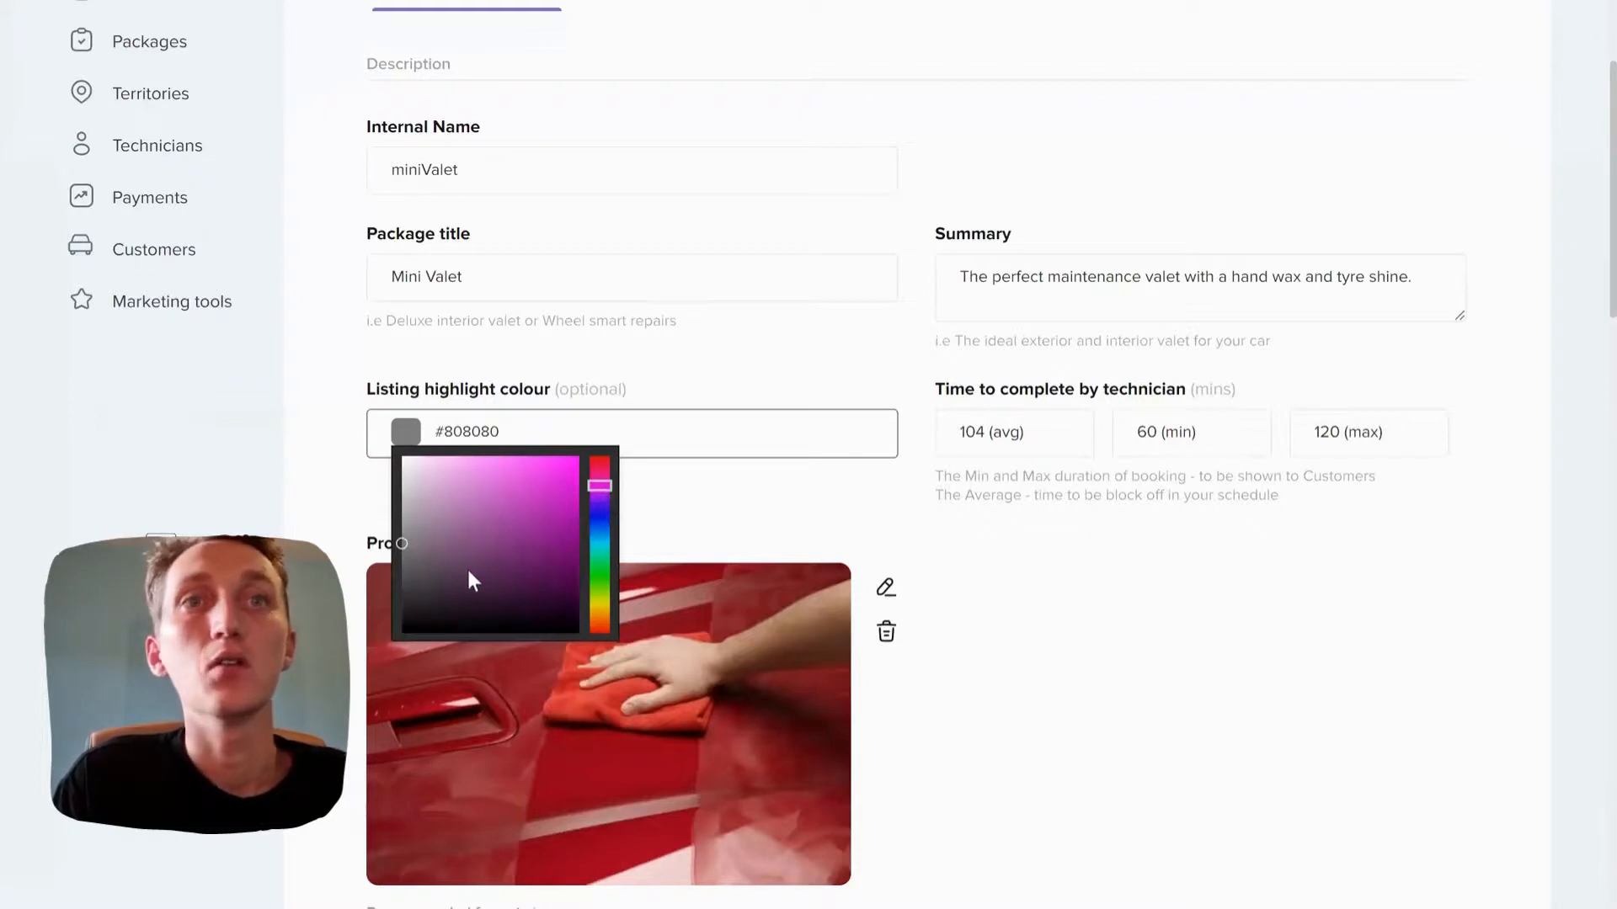
{"action": "left_click", "coordinate": [603, 513]}
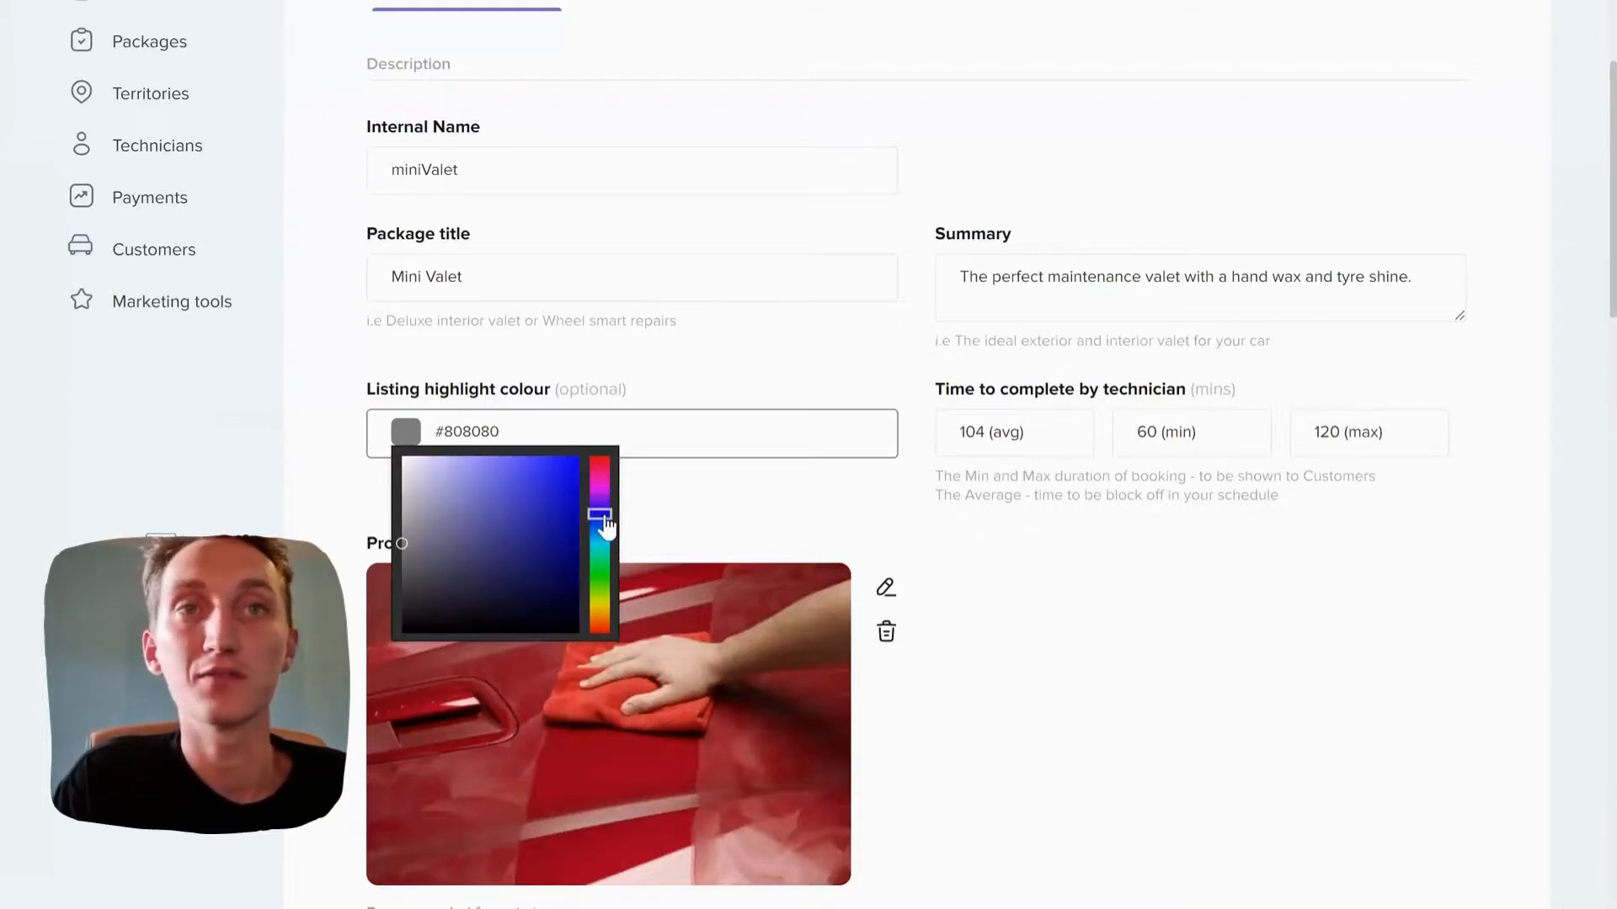
{"action": "left_click", "coordinate": [754, 520]}
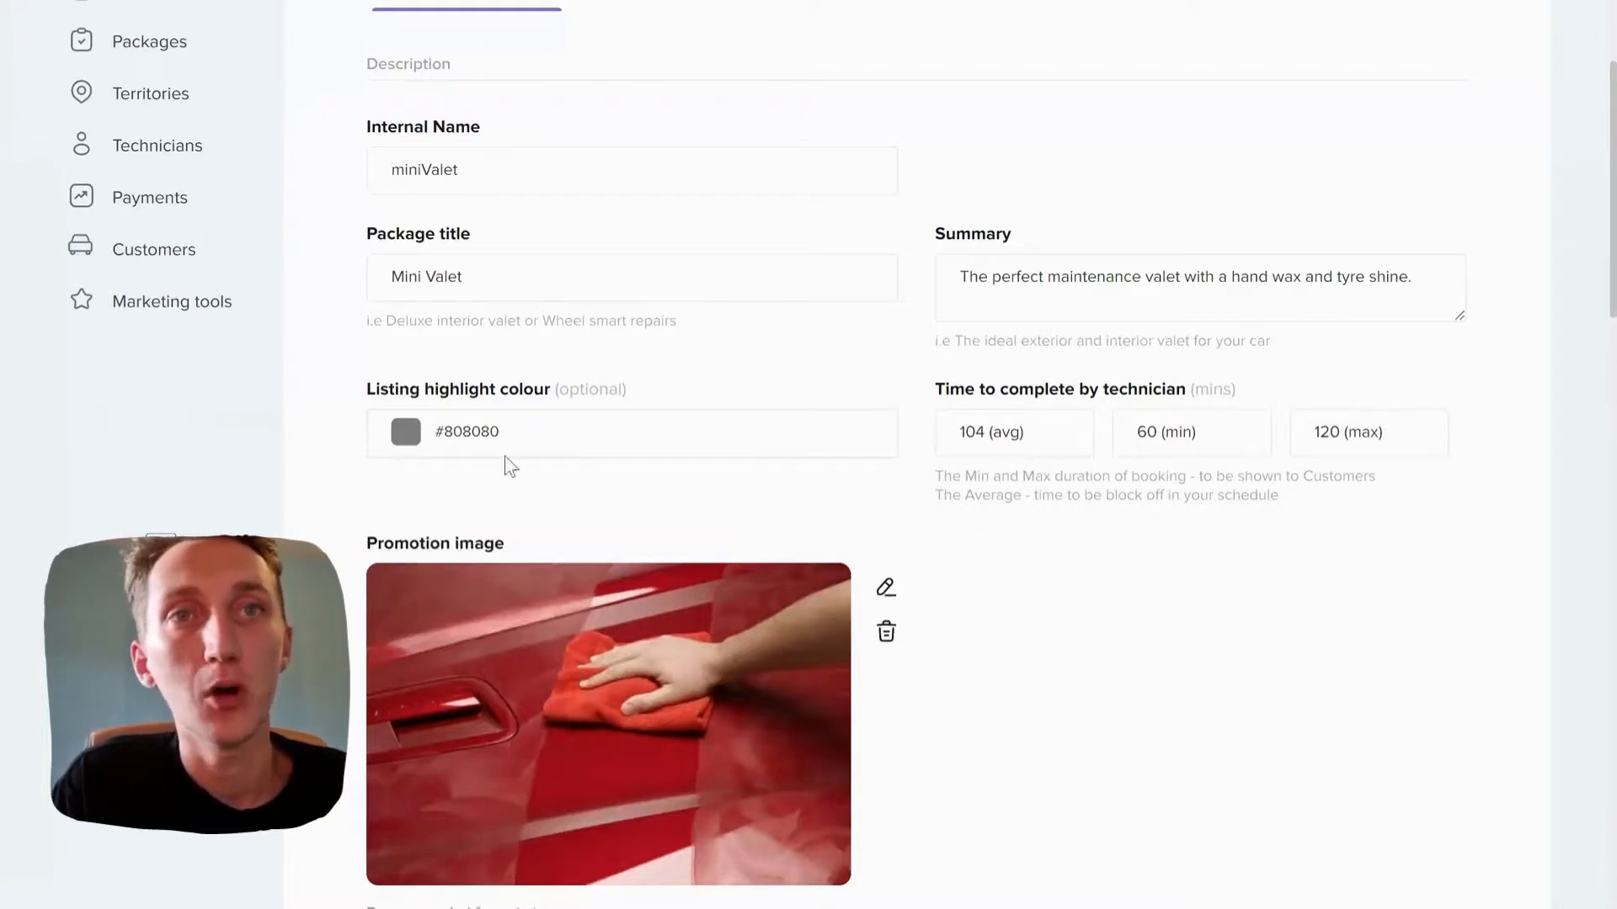
{"action": "left_click", "coordinate": [397, 434]}
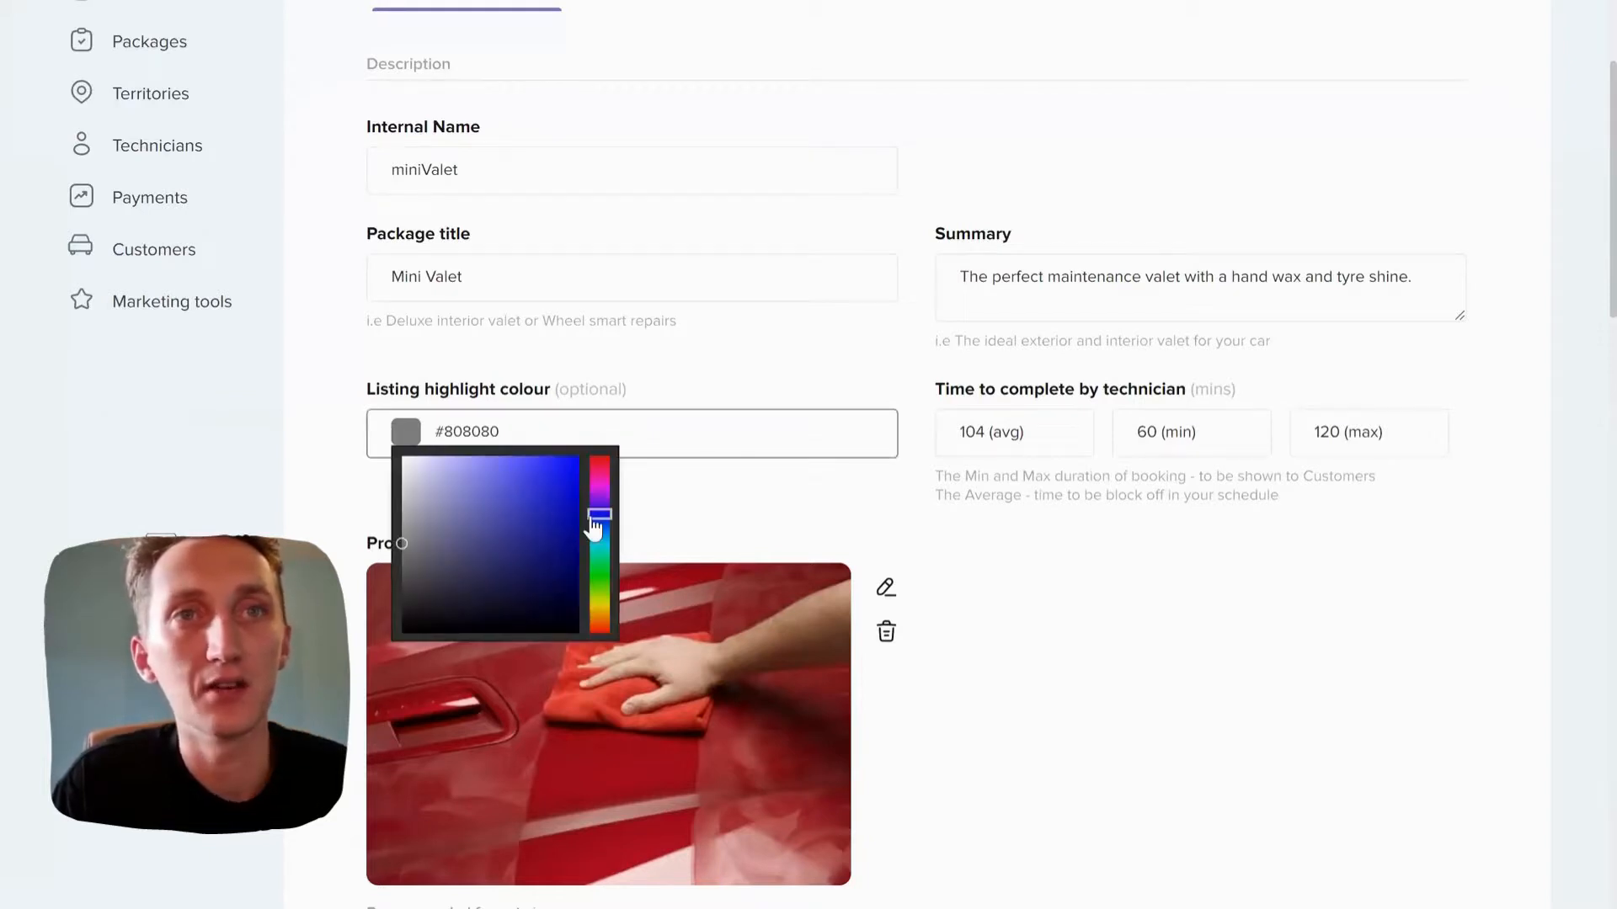
{"action": "mouse_move", "coordinate": [600, 539]}
{"action": "left_mouse_down"}
{"action": "mouse_move", "coordinate": [599, 515]}
{"action": "mouse_move", "coordinate": [579, 524]}
{"action": "left_mouse_up"}
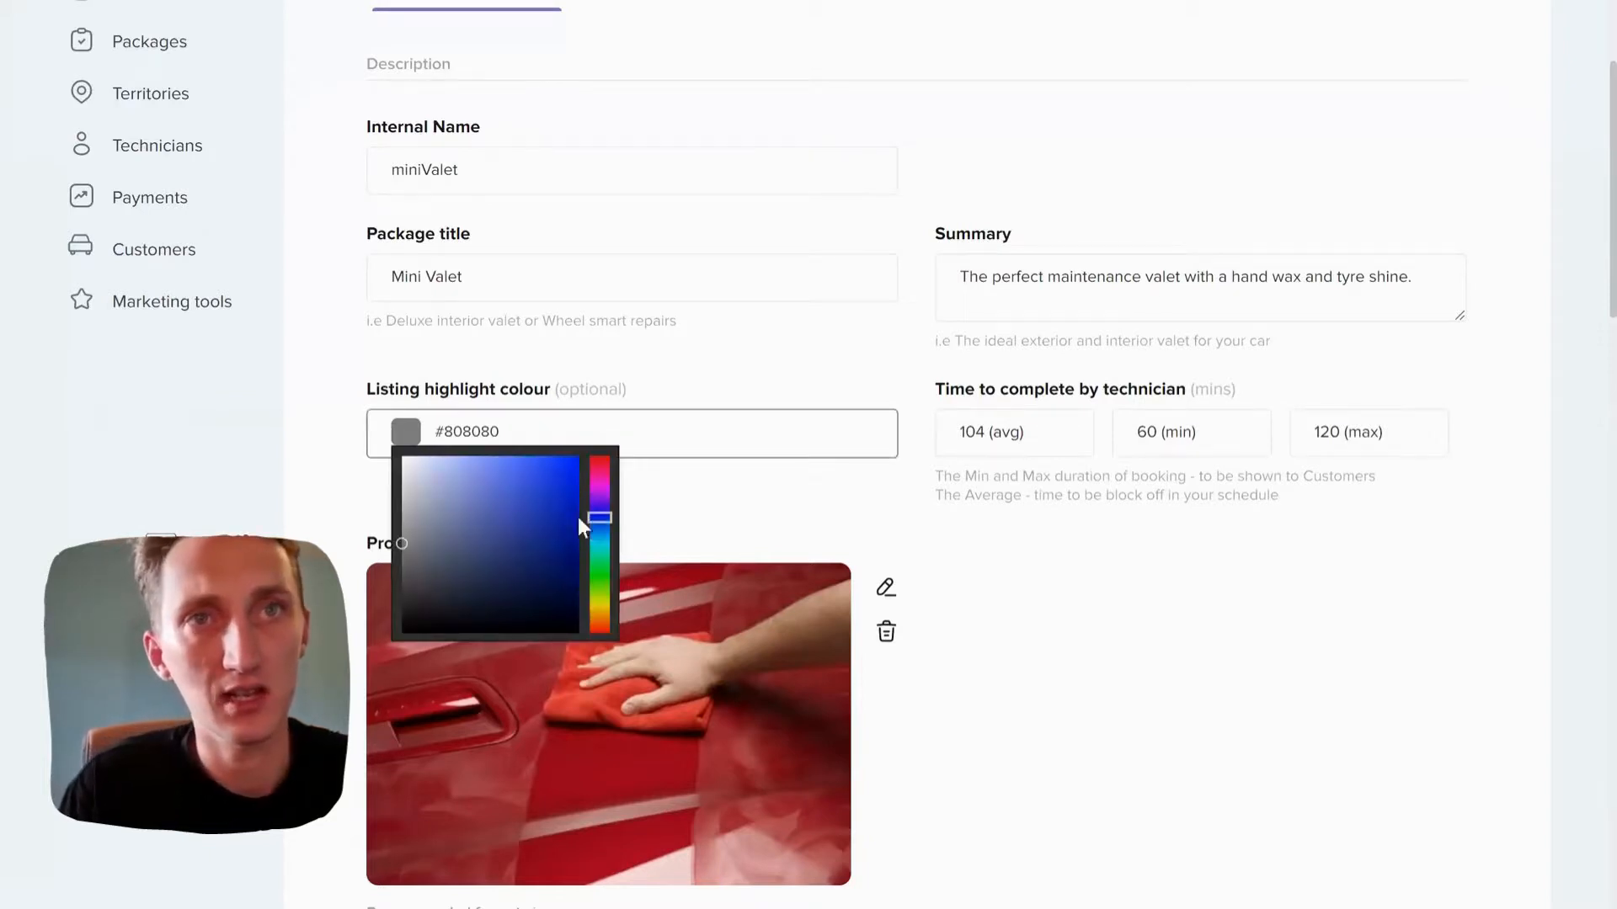
{"action": "left_click", "coordinate": [568, 475]}
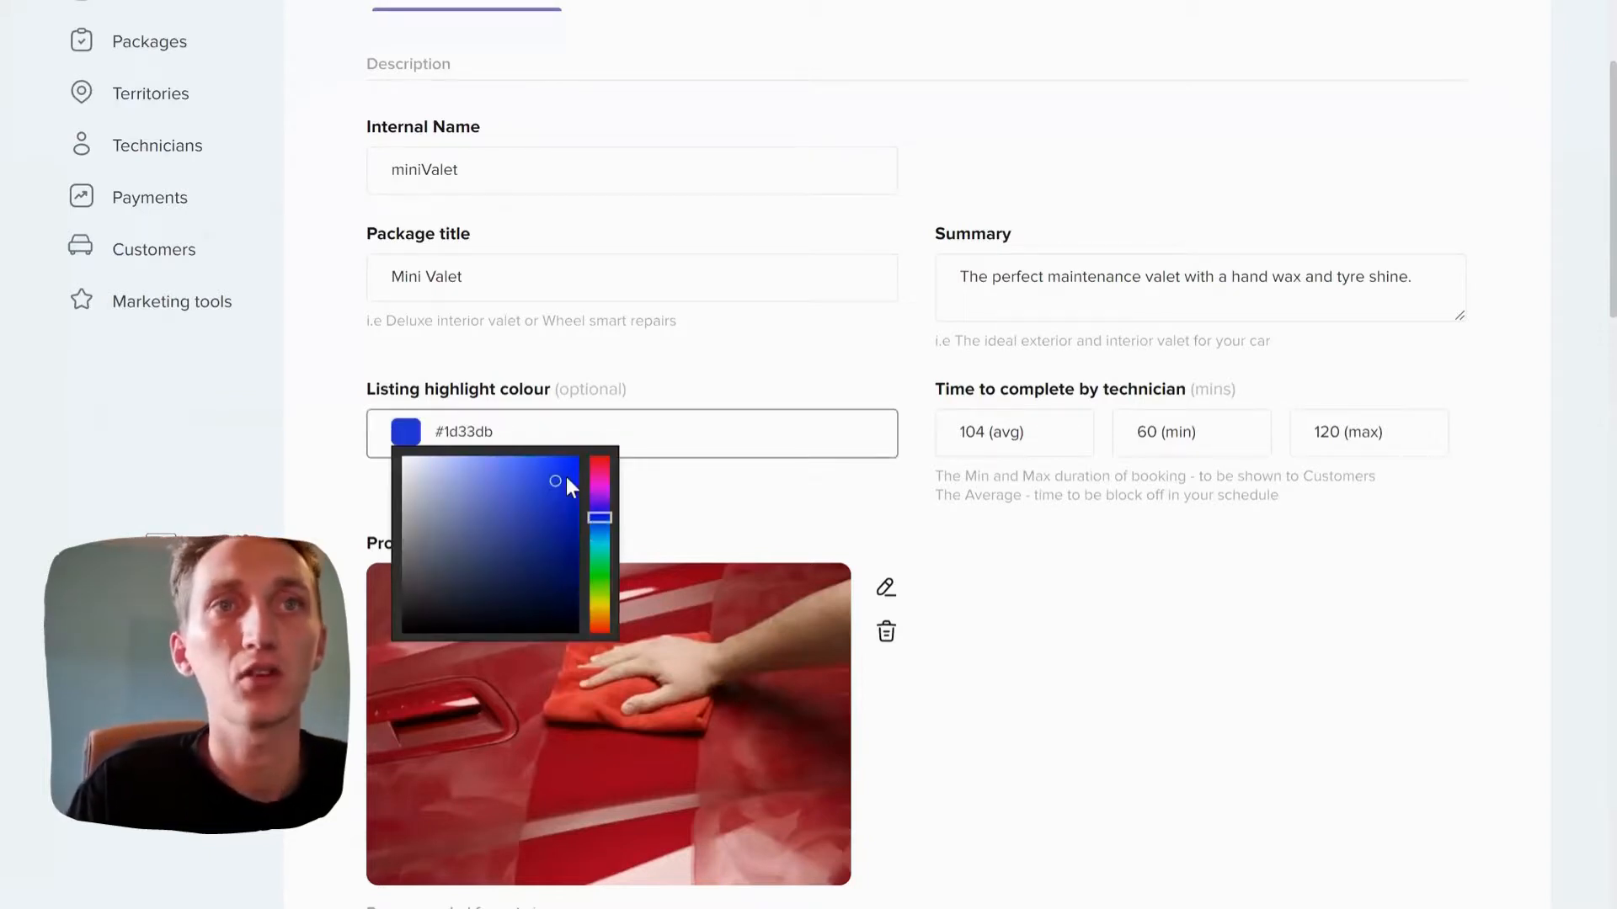
{"action": "left_click", "coordinate": [787, 512]}
{"action": "scroll", "coordinate": [876, 572], "scroll_direction": "down", "scroll_amount": 20}
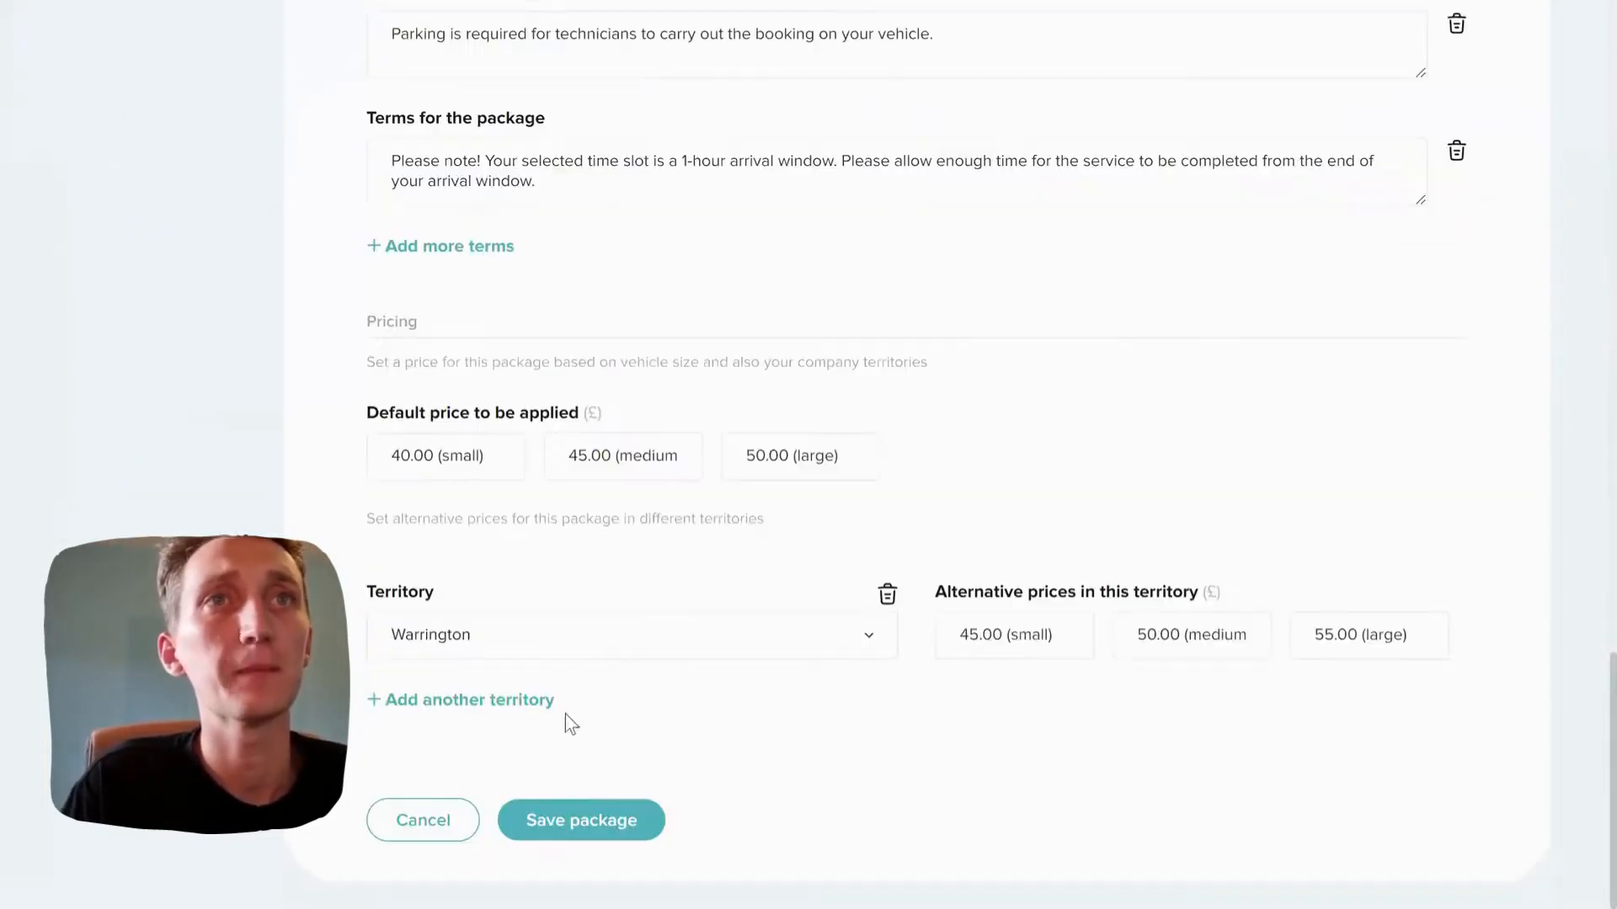
{"action": "left_click", "coordinate": [576, 823]}
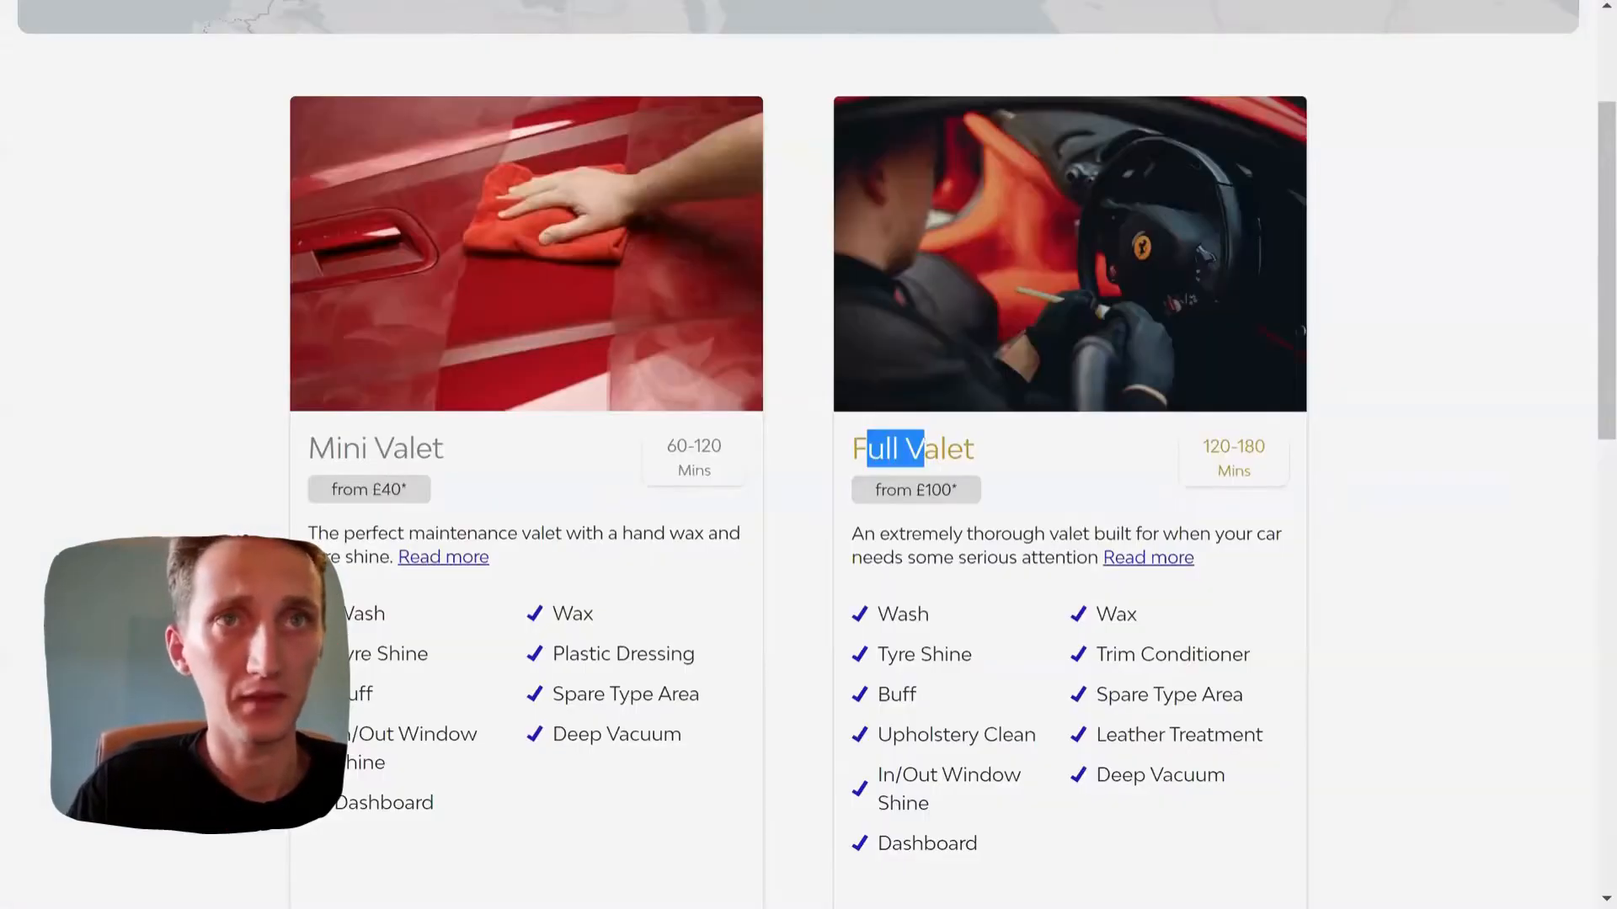
Reload the customer booking page and examine the Mini Valet's highlight colour alongside the other package cards.
{"action": "left_click", "coordinate": [797, 284]}
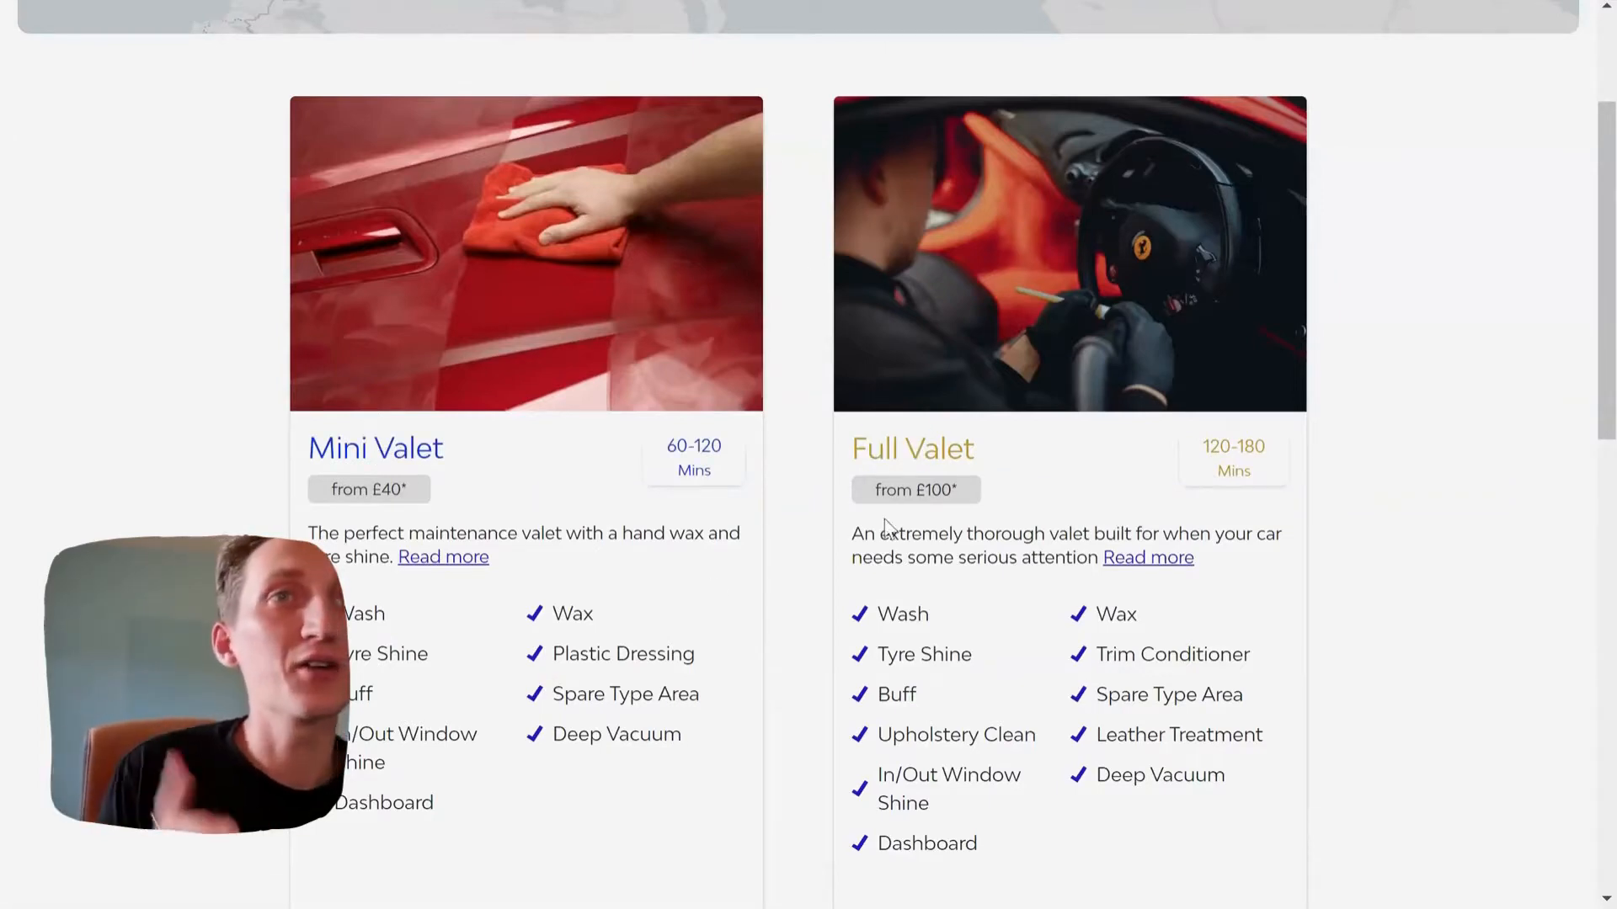
{"action": "scroll", "coordinate": [795, 266], "scroll_direction": "up", "scroll_amount": 3}
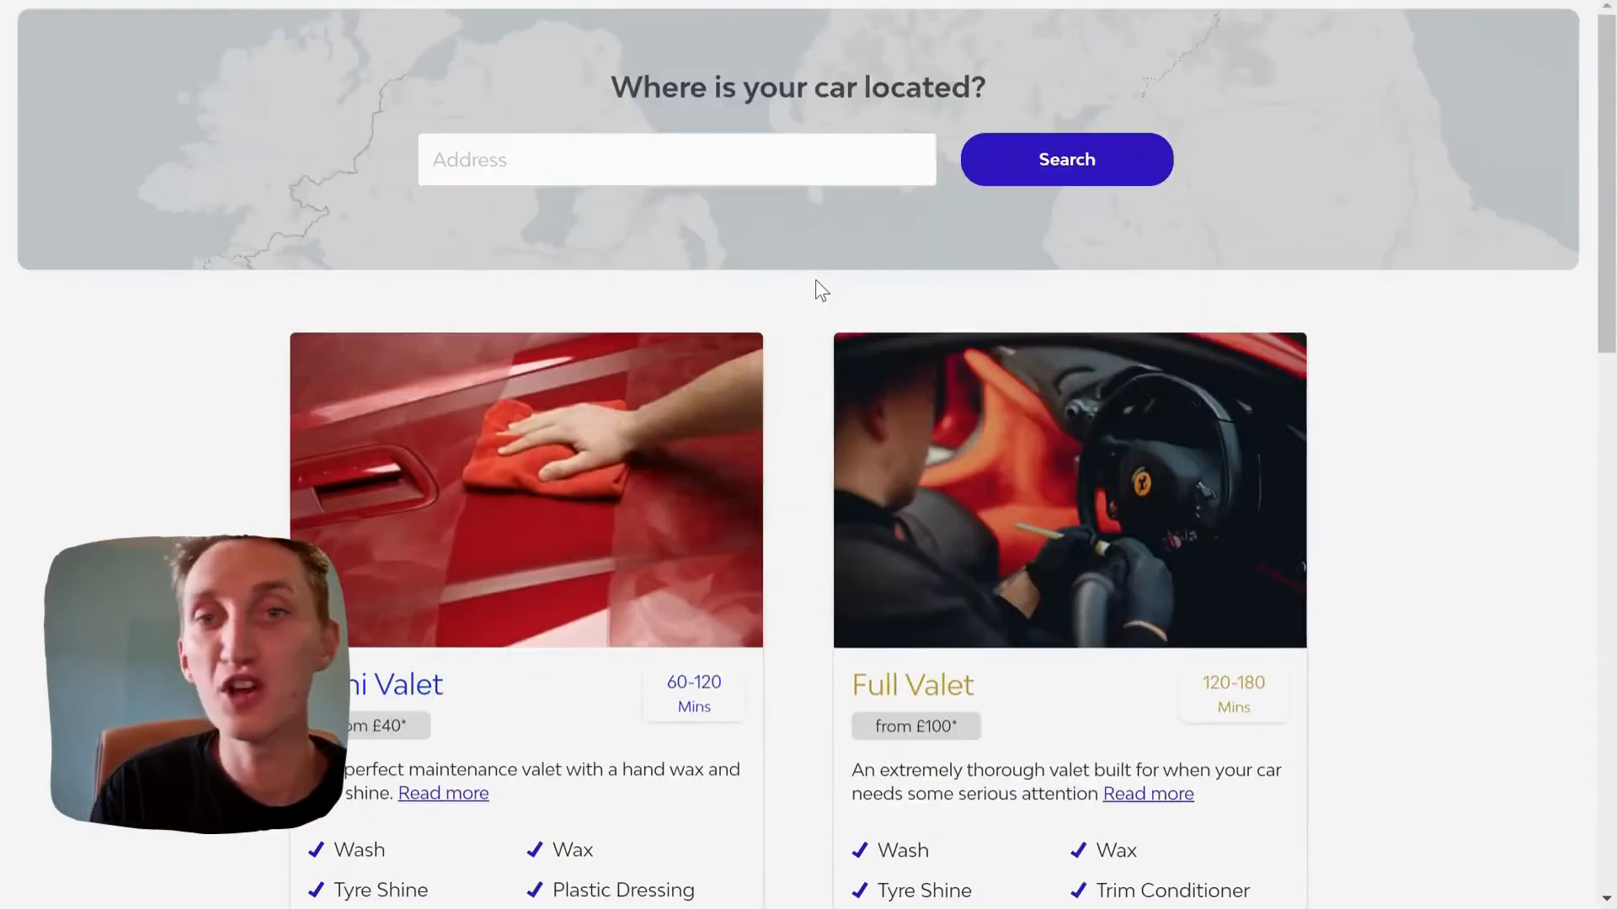
{"action": "scroll", "coordinate": [817, 278], "scroll_direction": "down", "scroll_amount": 12}
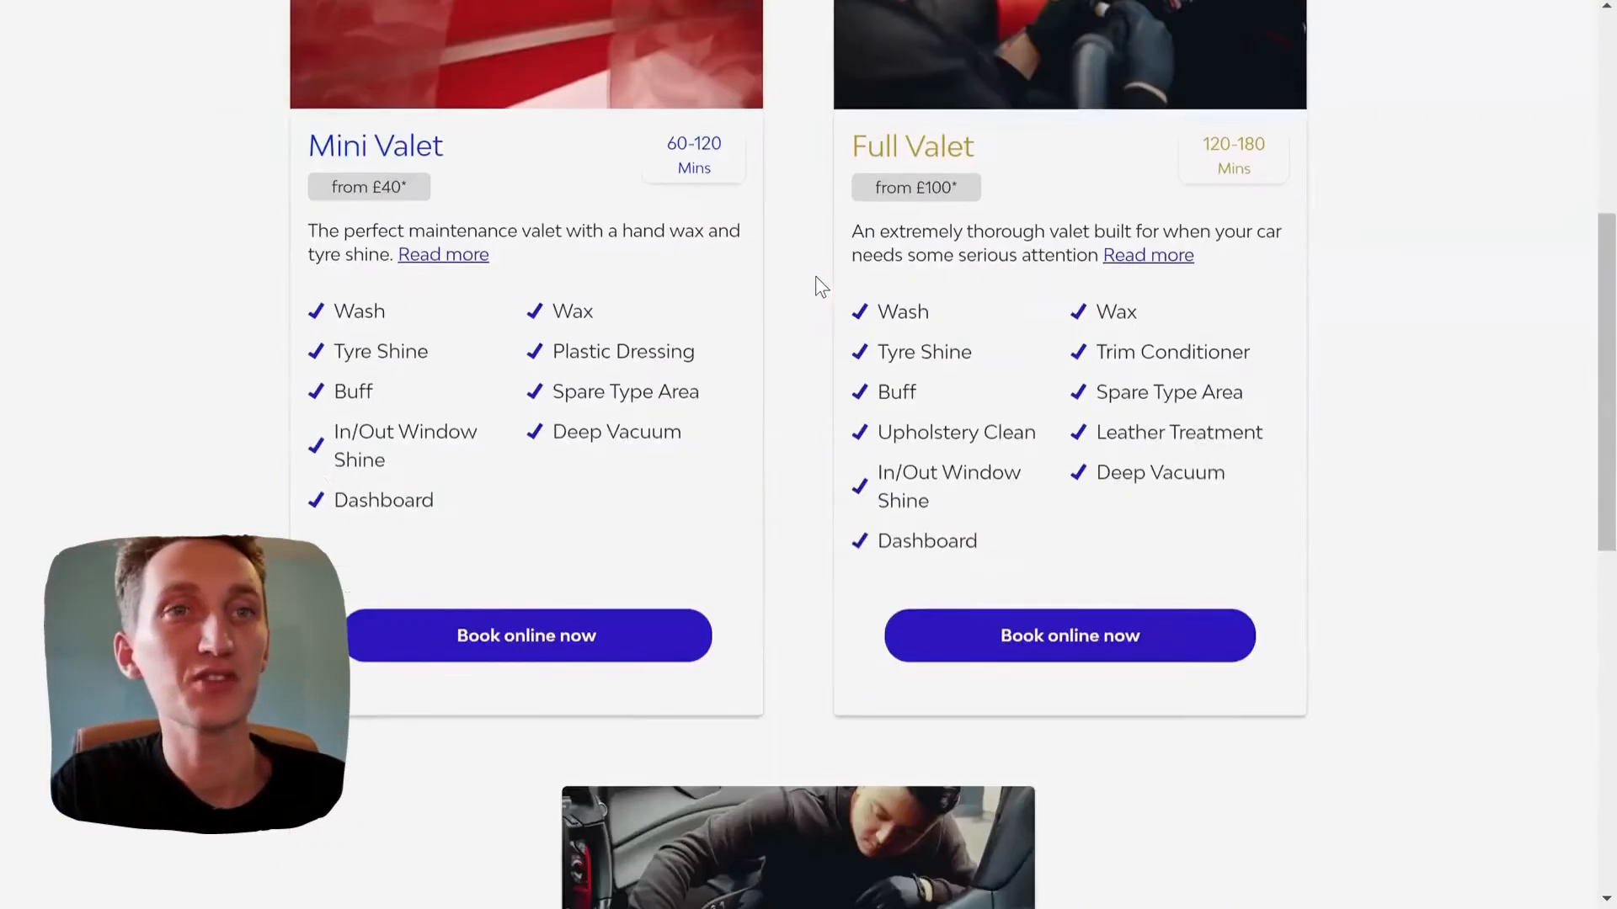
{"action": "scroll", "coordinate": [822, 278], "scroll_direction": "up", "scroll_amount": 6}
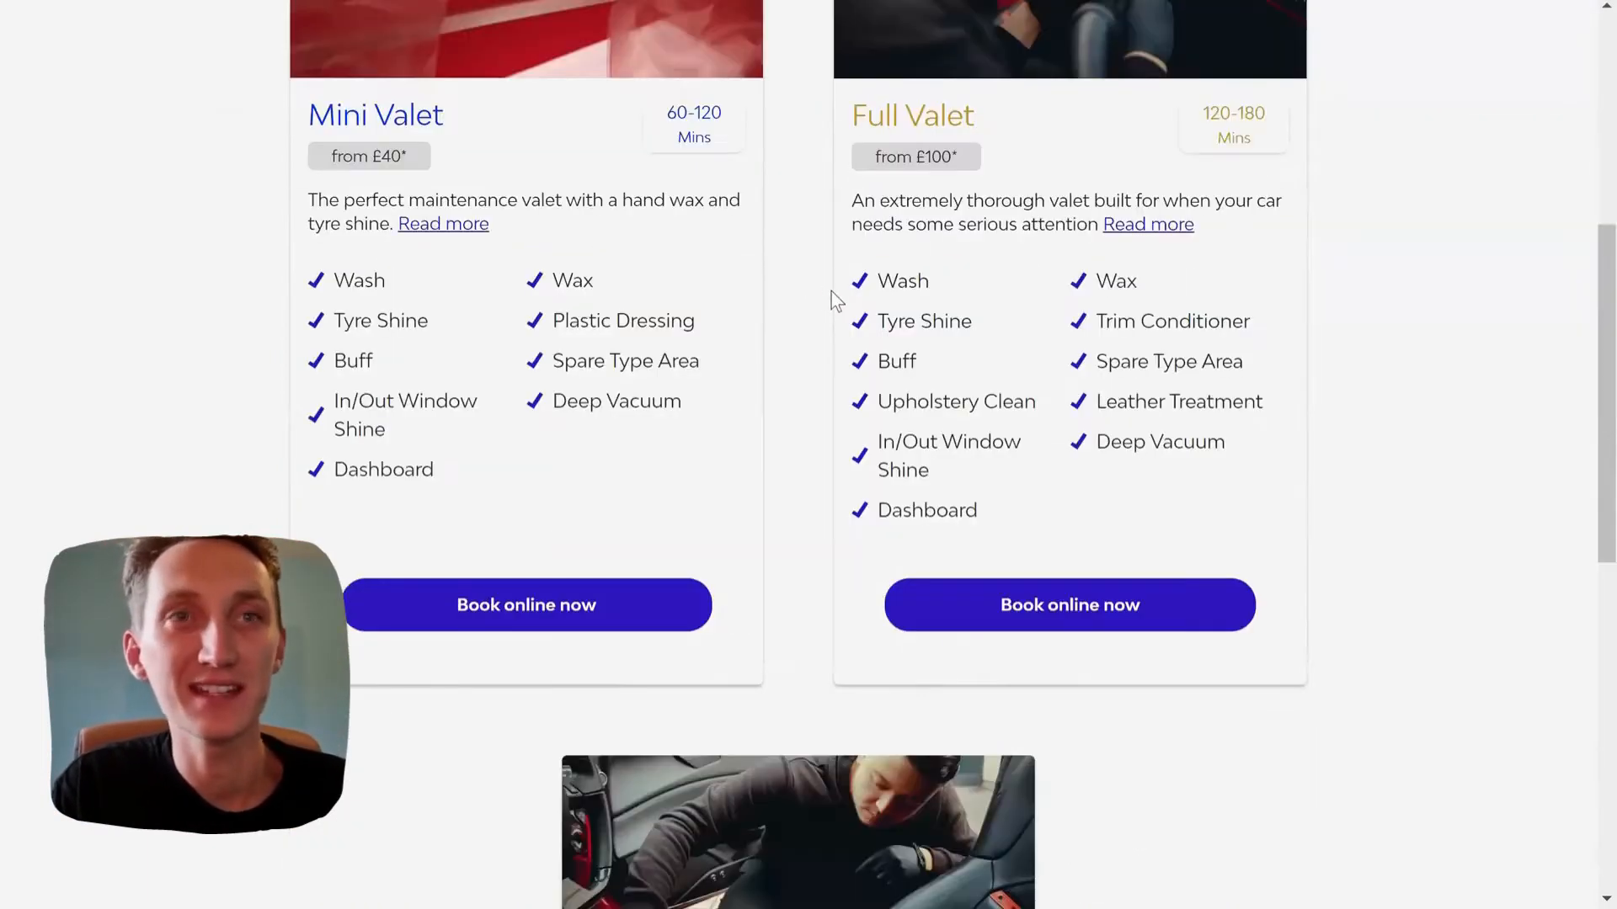
Activate the address field of the car location search on the booking page.
{"action": "scroll", "coordinate": [831, 291], "scroll_direction": "up", "scroll_amount": 7}
{"action": "left_click", "coordinate": [618, 138]}
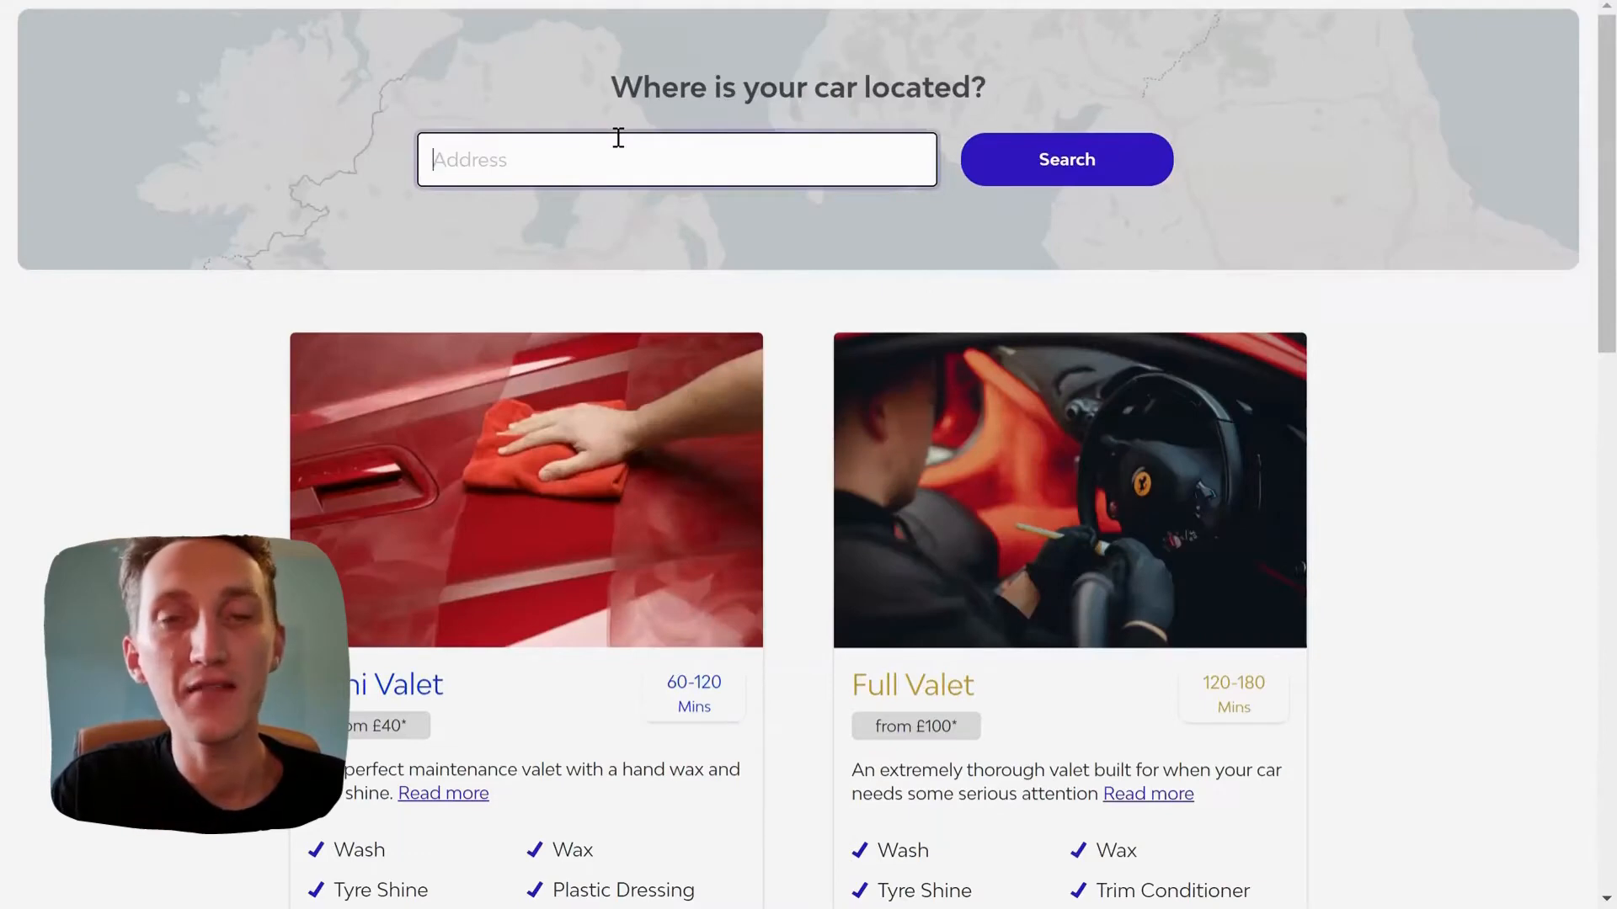